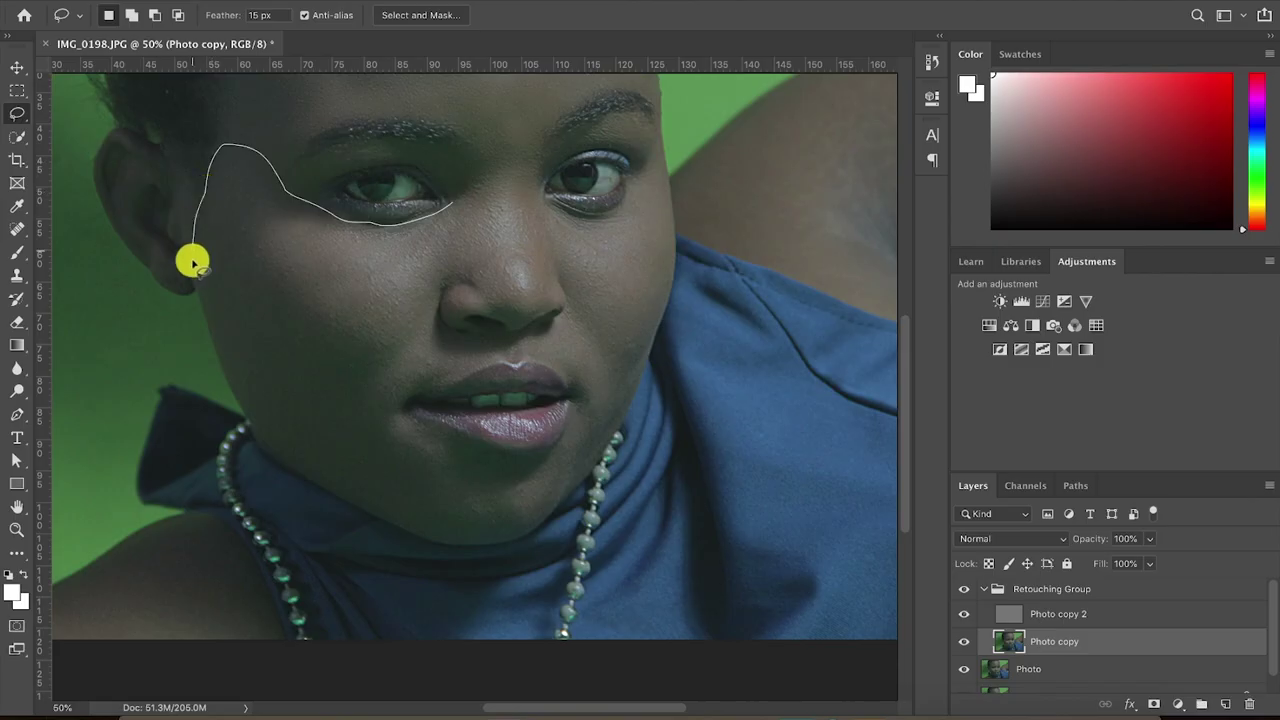
Lasso the cheek below the shadowed eye, apply Gaussian Blur to it on the Photo copy layer, and outline the other cheek
left_click_drag(191, 260, 433, 308)
left_click(440, 0)
mouse_move(463, 182)
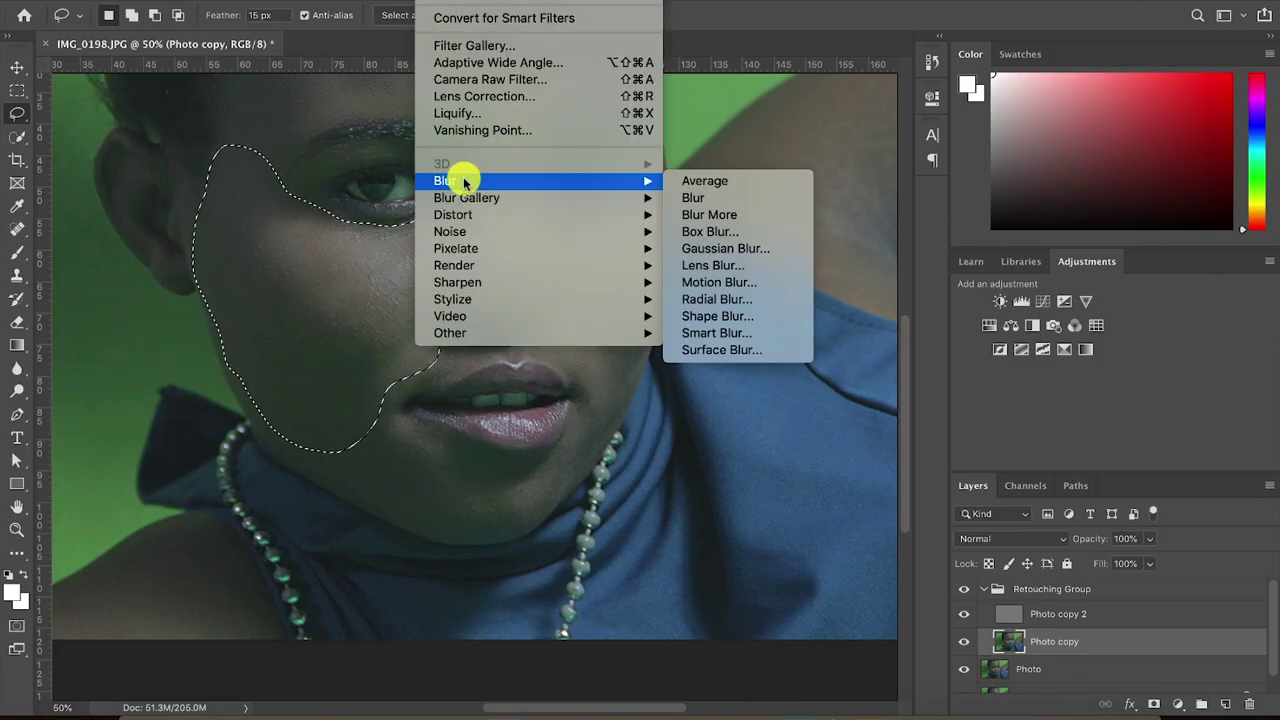
left_click(726, 248)
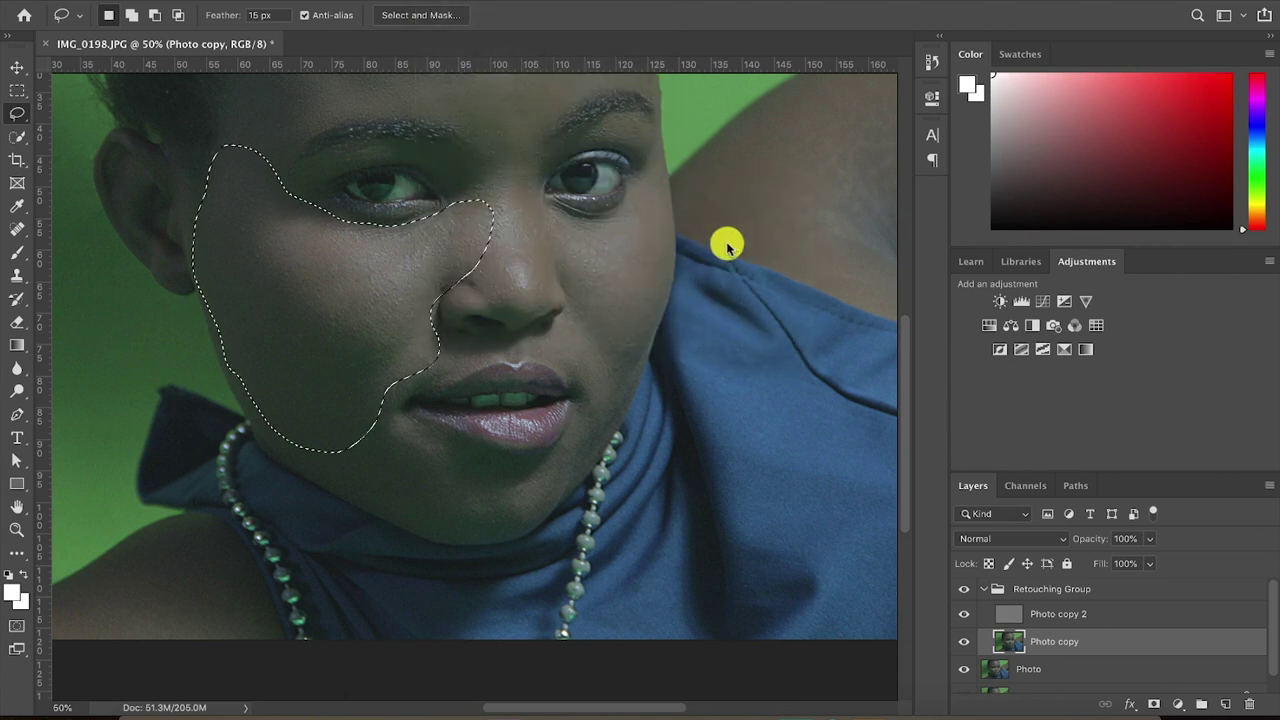
key("Return")
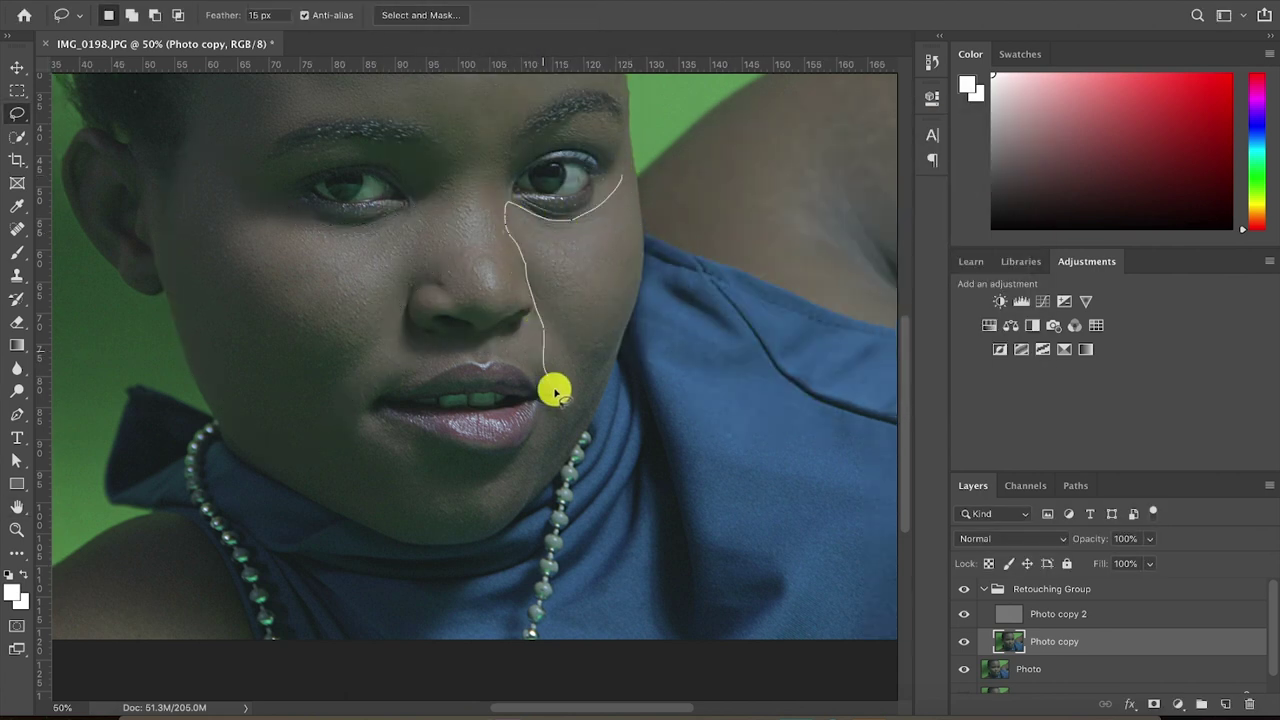
left_click_drag(637, 170, 557, 294)
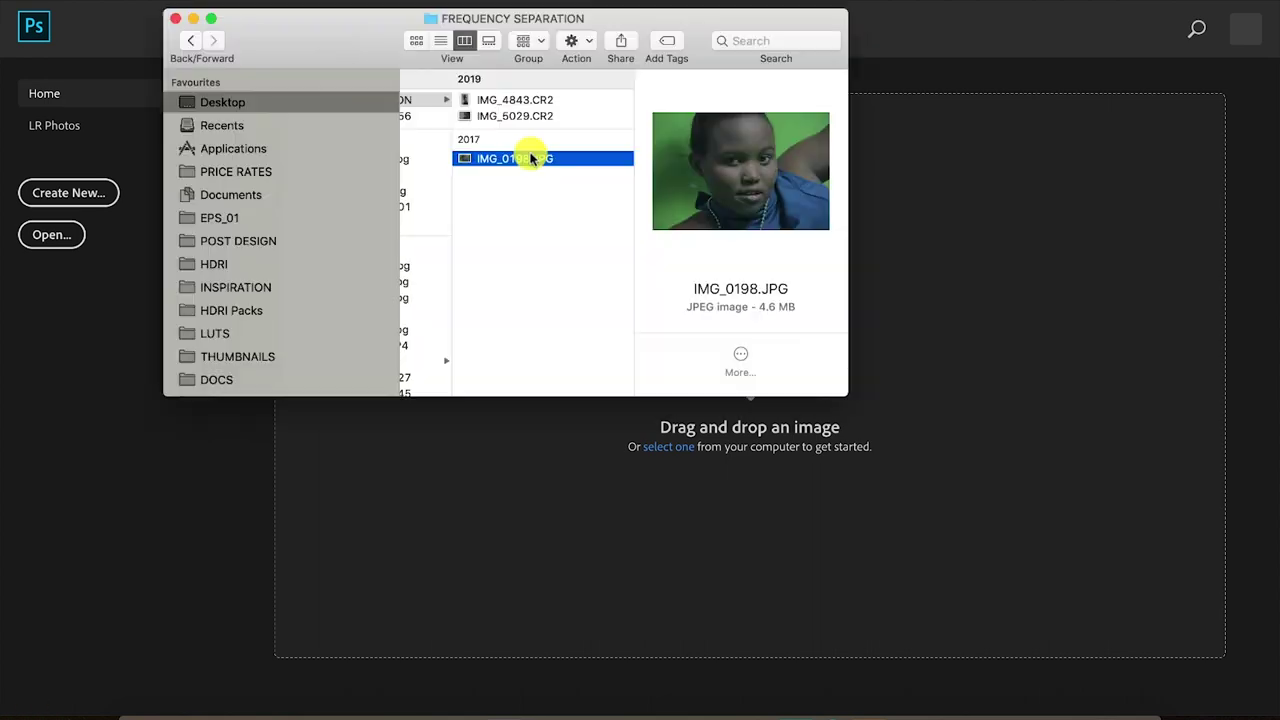
Open IMG_0198.JPG from the FREQUENCY SEPARATION folder in Photoshop
left_click_drag(540, 160, 499, 475)
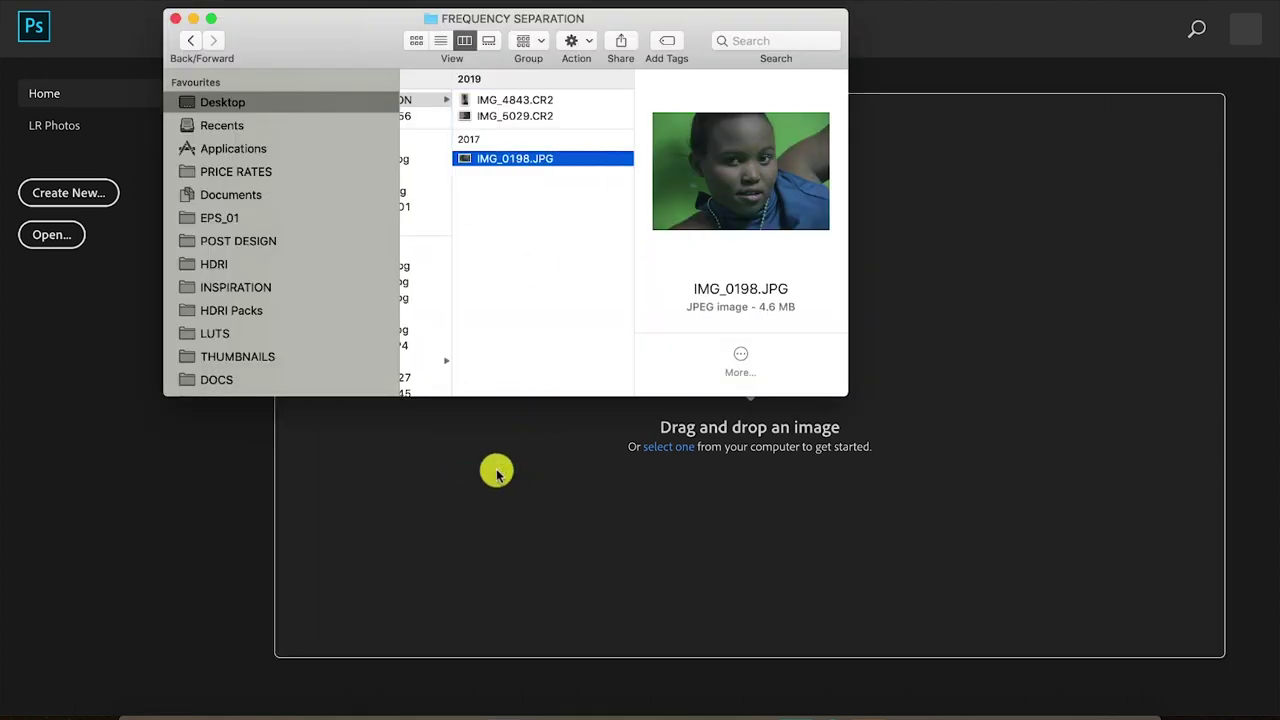
left_click_drag(497, 473, 497, 473)
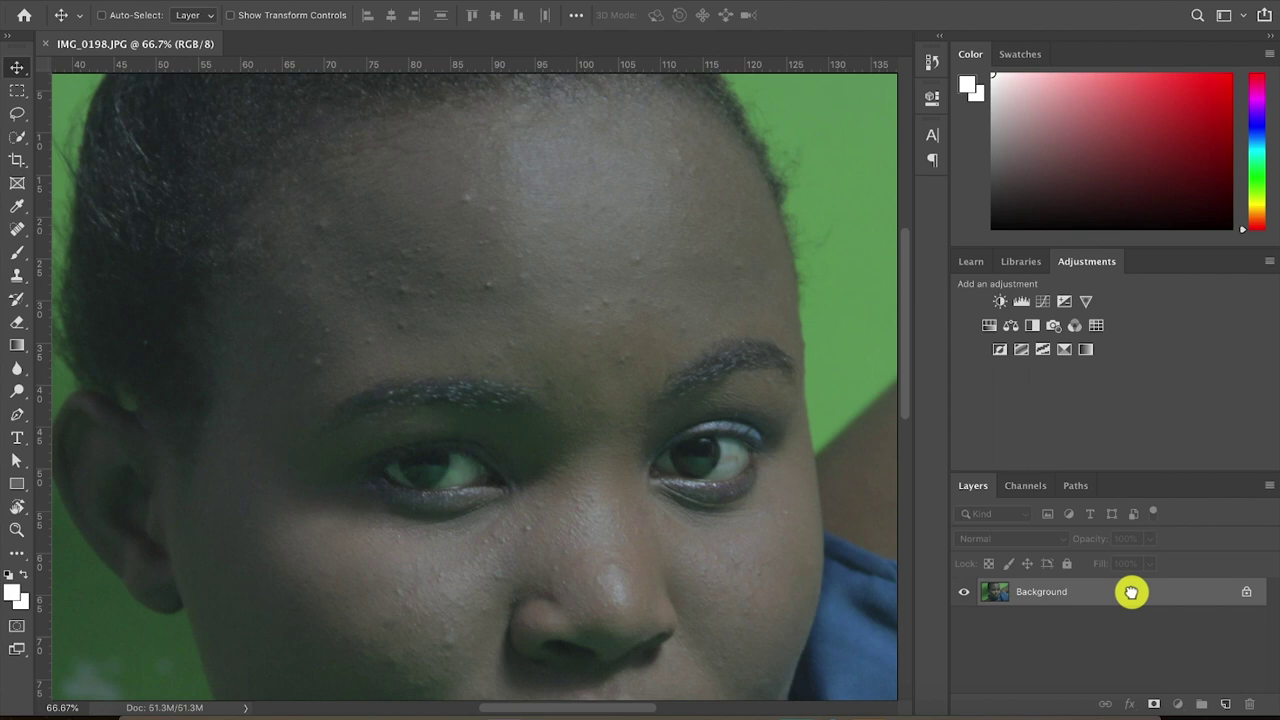
Duplicate the Background layer and hide the original
key("super+j")
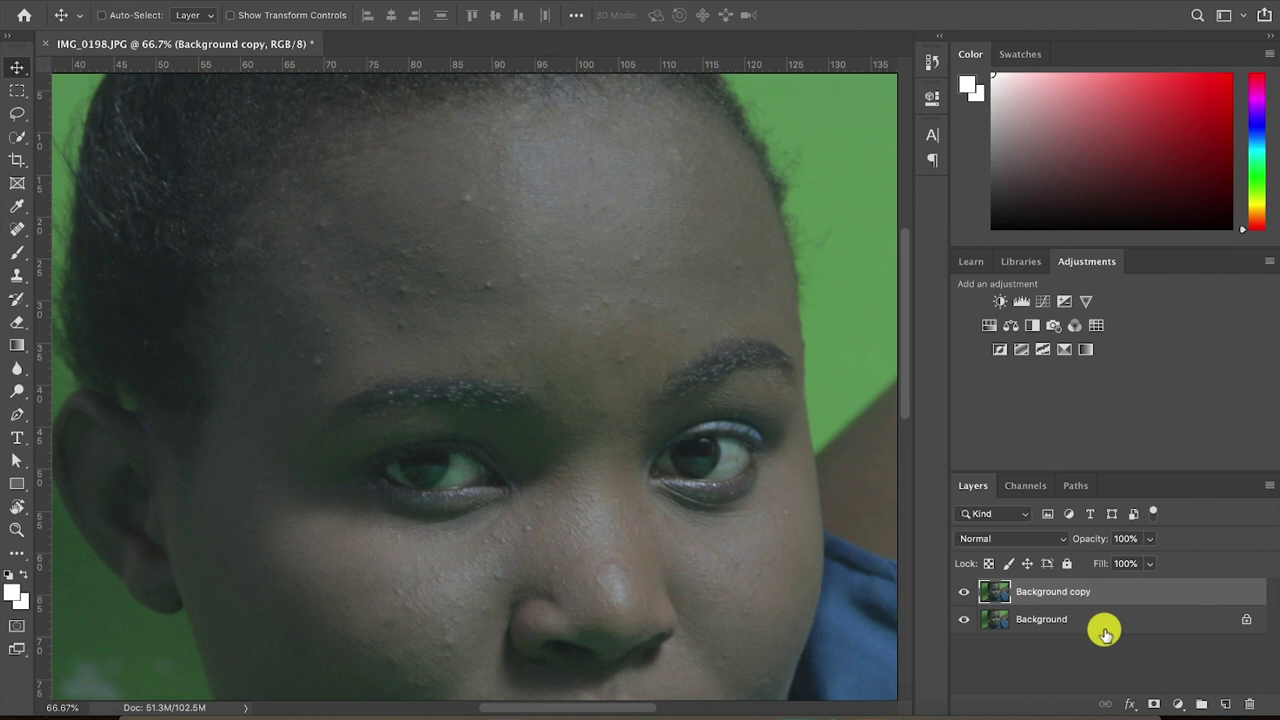
left_click(965, 621)
Heal the first forehead blemish above the brows using the content-aware Spot Healing Brush at size 70
scroll(497, 234, "down", 3)
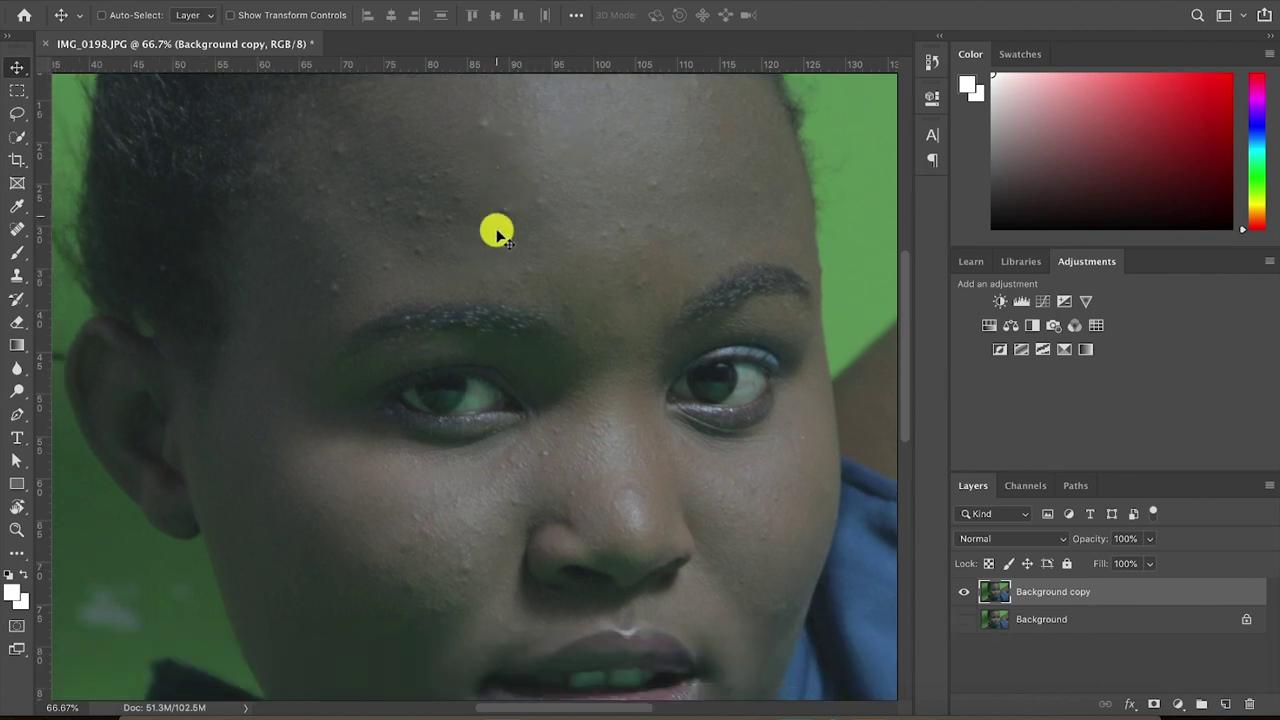
scroll(497, 234, "up", 2)
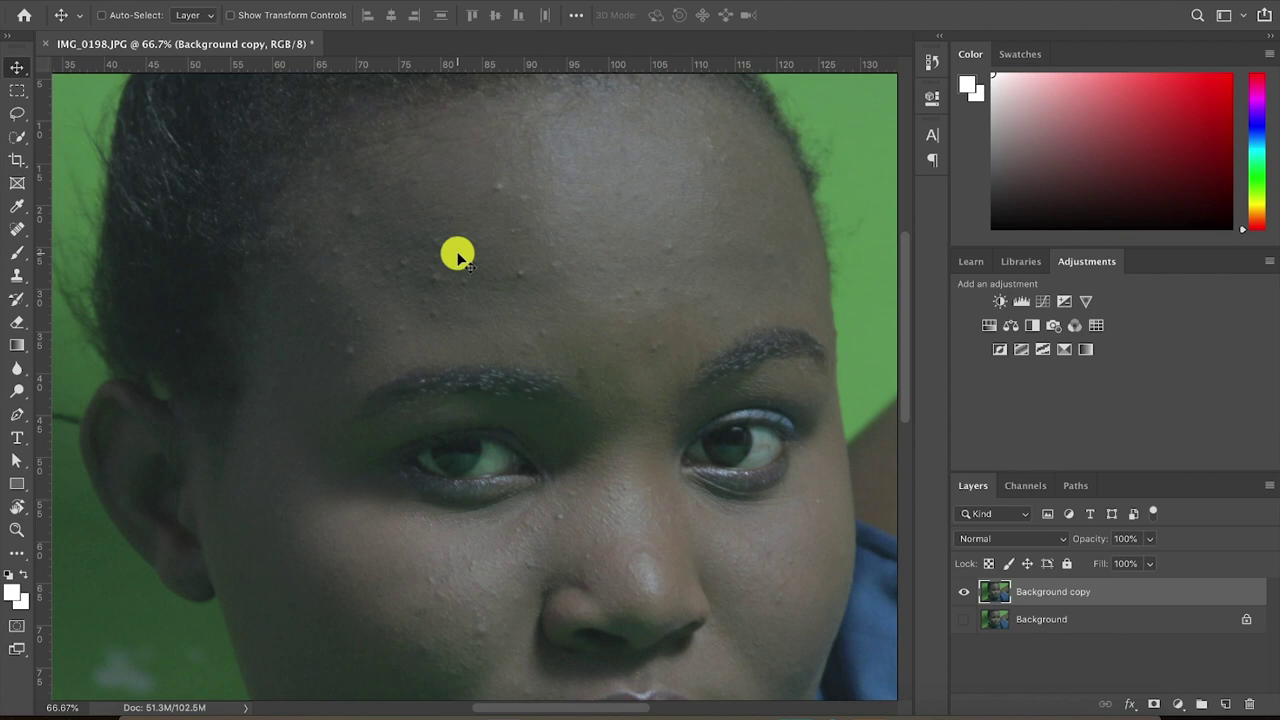
scroll(548, 289, "down", 2)
scroll(548, 289, "left", 1)
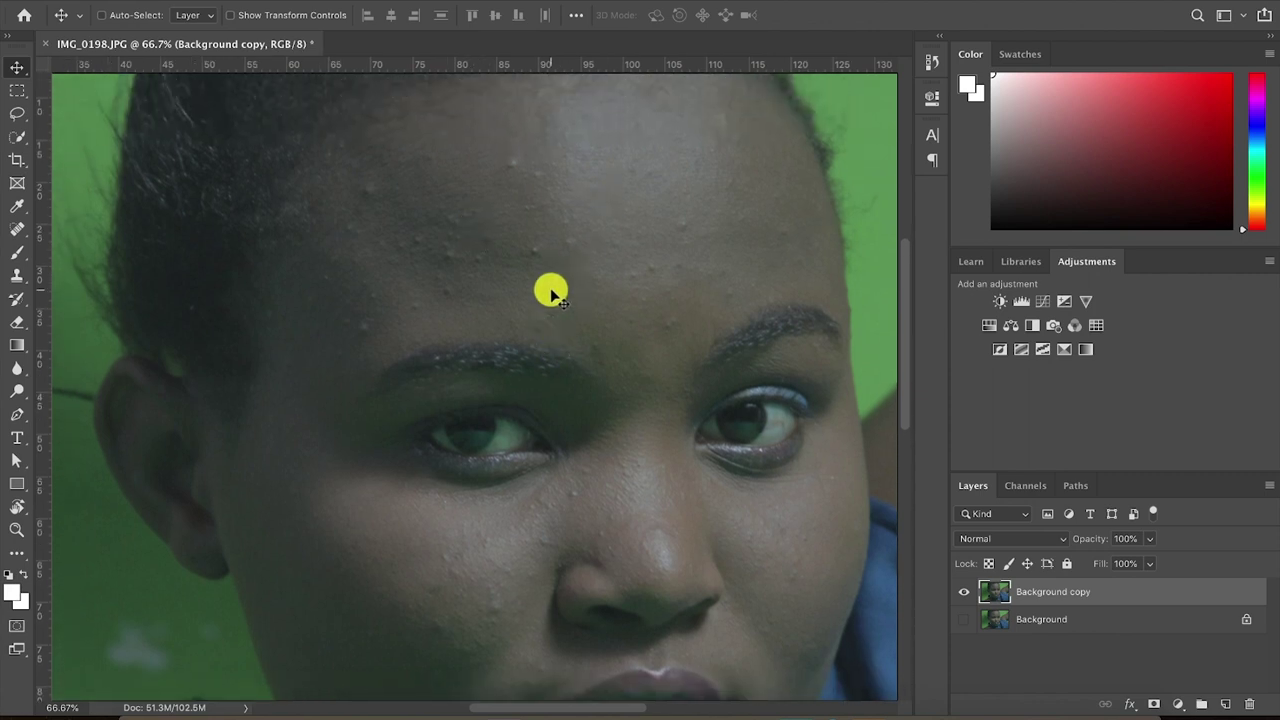
left_click(16, 228)
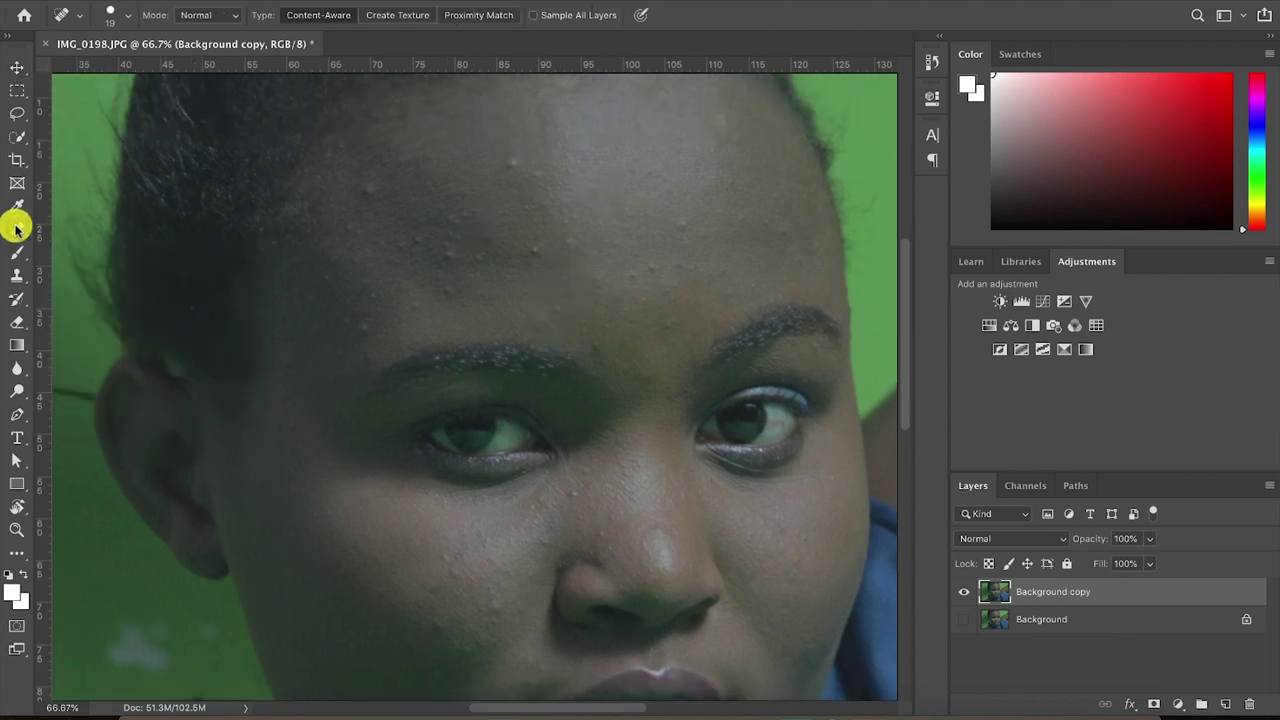
key("bracketright")
key("bracketright")
key("bracketright")
key("bracketright")
key("bracketright")
key("bracketright")
key("bracketright")
key("bracketright")
key("bracketright")
left_click(536, 246)
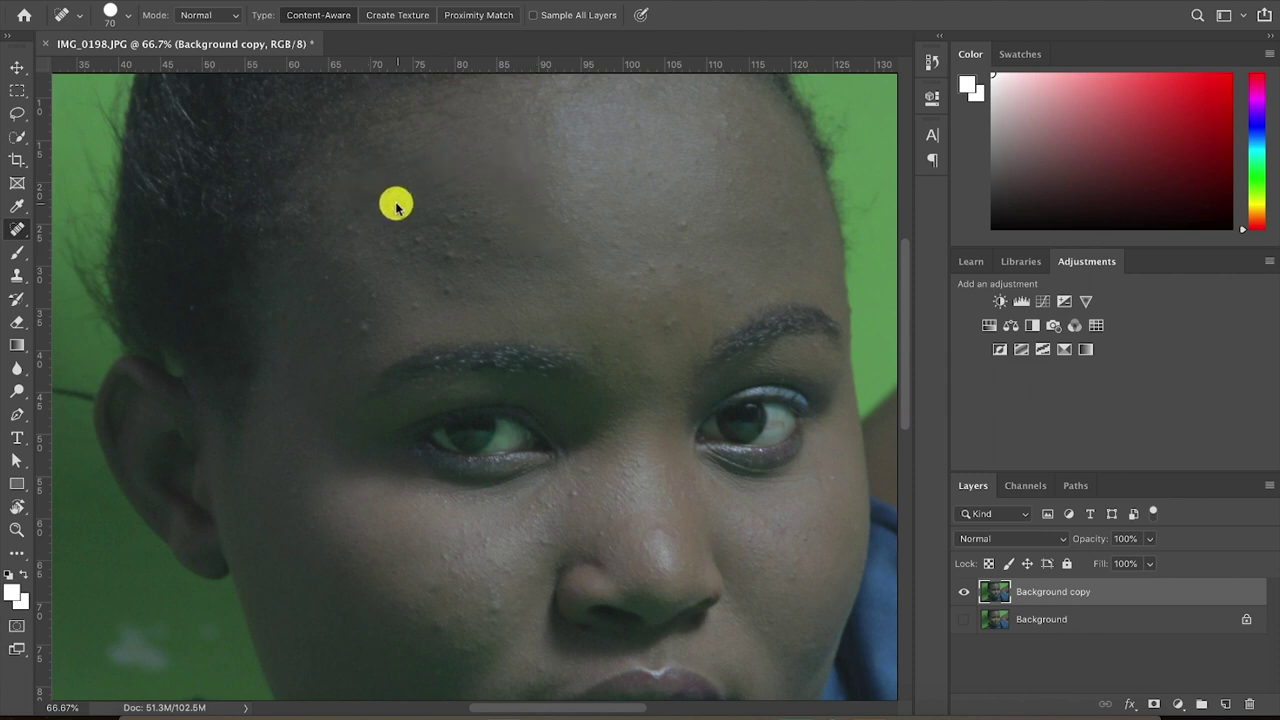
Spot-heal the remaining bumps on the shadowed half of the forehead, from above the brow toward the hairline
left_click(476, 260)
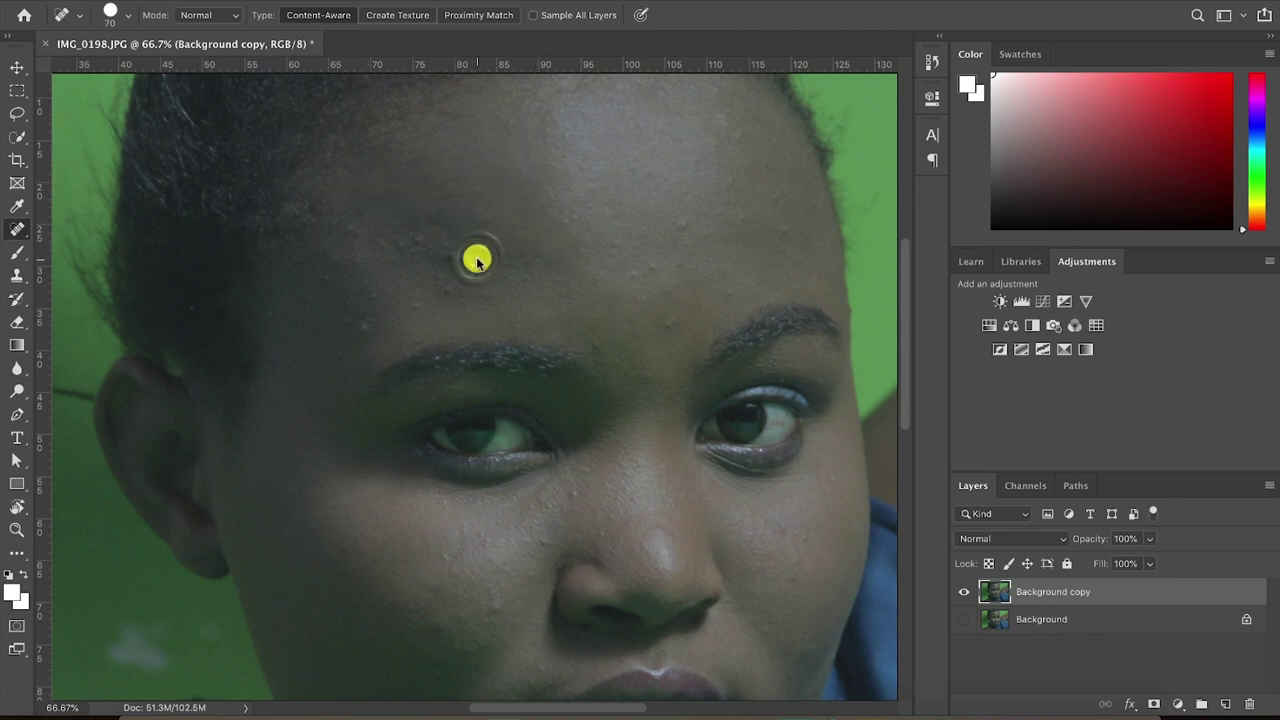
left_click(426, 236)
left_click(436, 237)
left_click(447, 289)
left_click(373, 300)
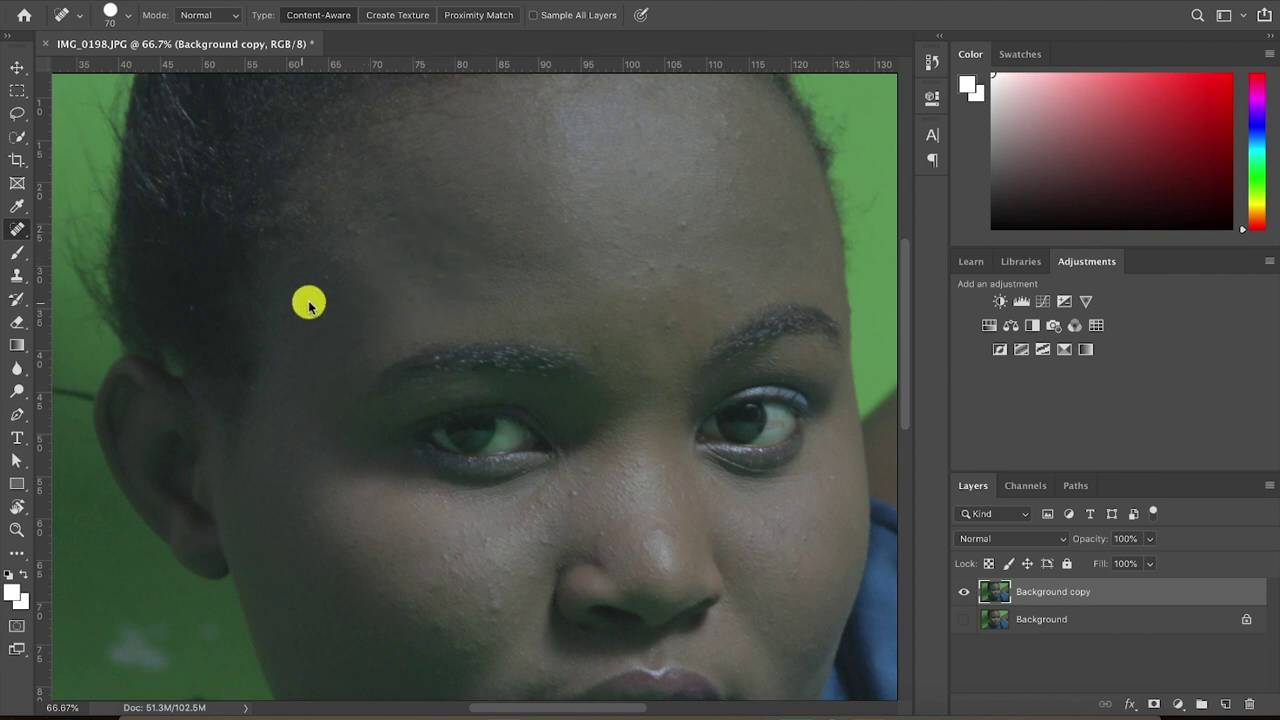
left_click(352, 260)
left_click(414, 243)
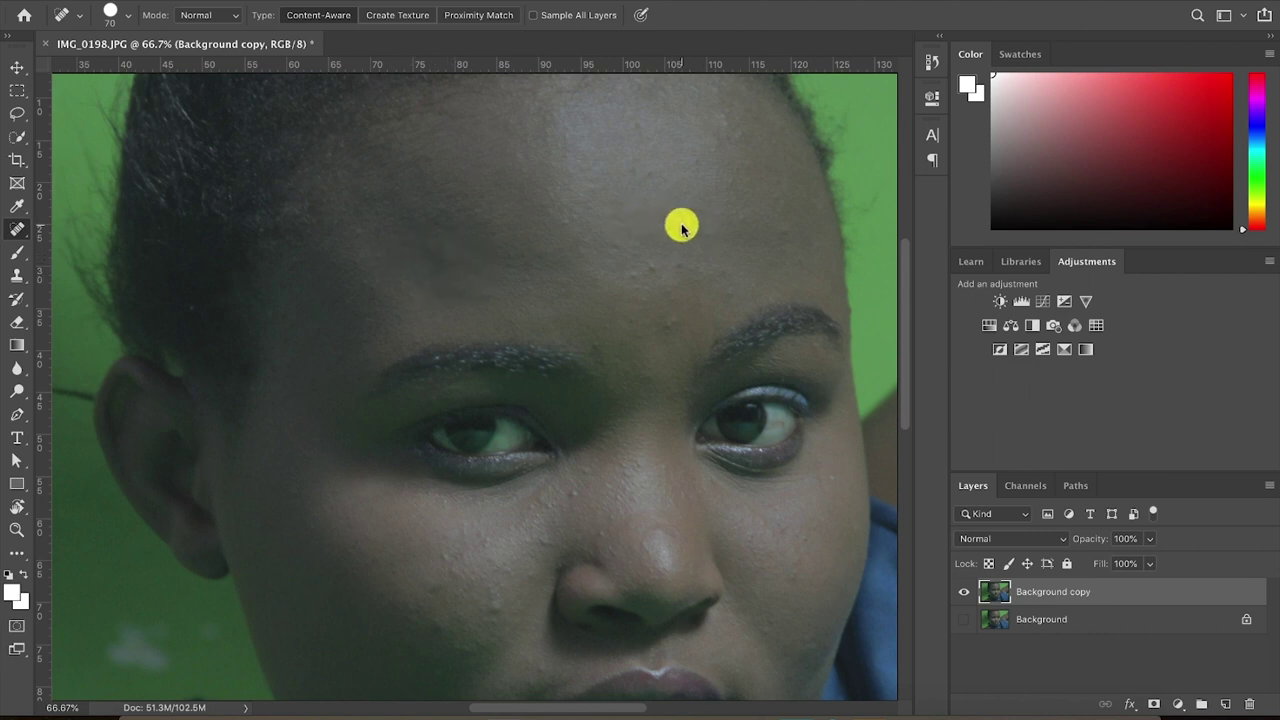
Spot-heal the blemishes between the eyebrows and on the lit side of the forehead
left_click(631, 300)
left_click(666, 330)
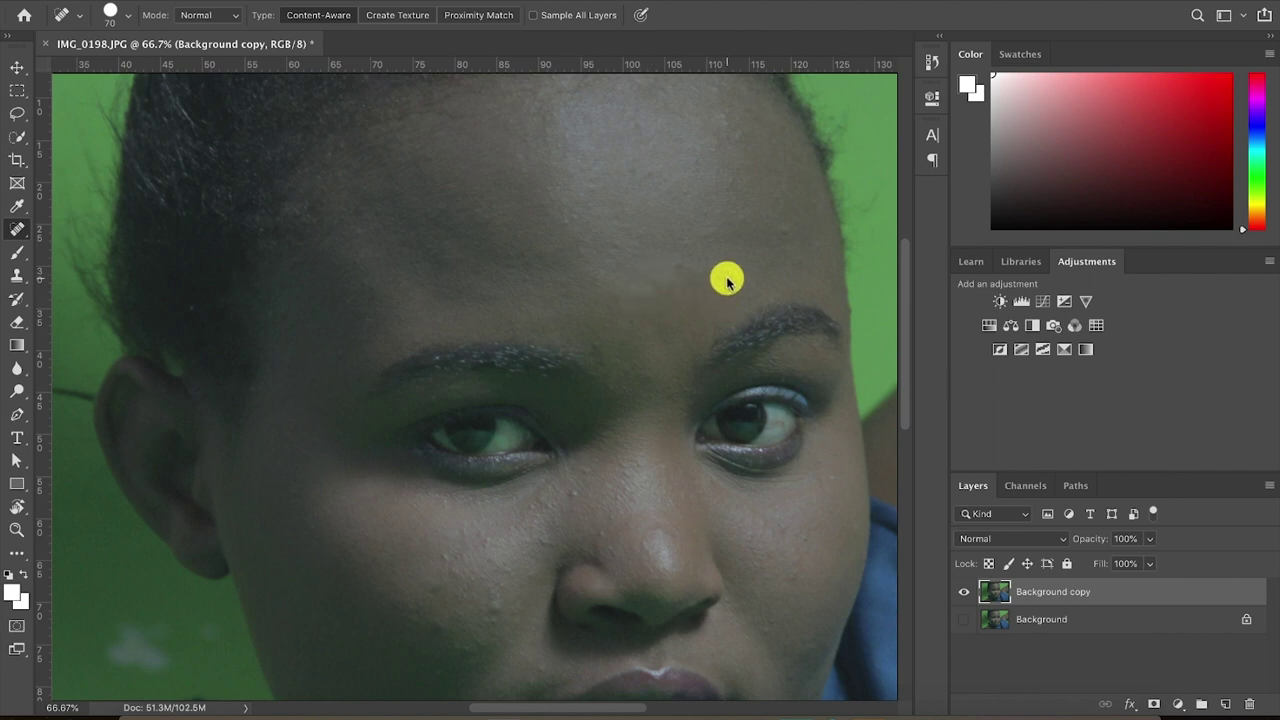
left_click(714, 232)
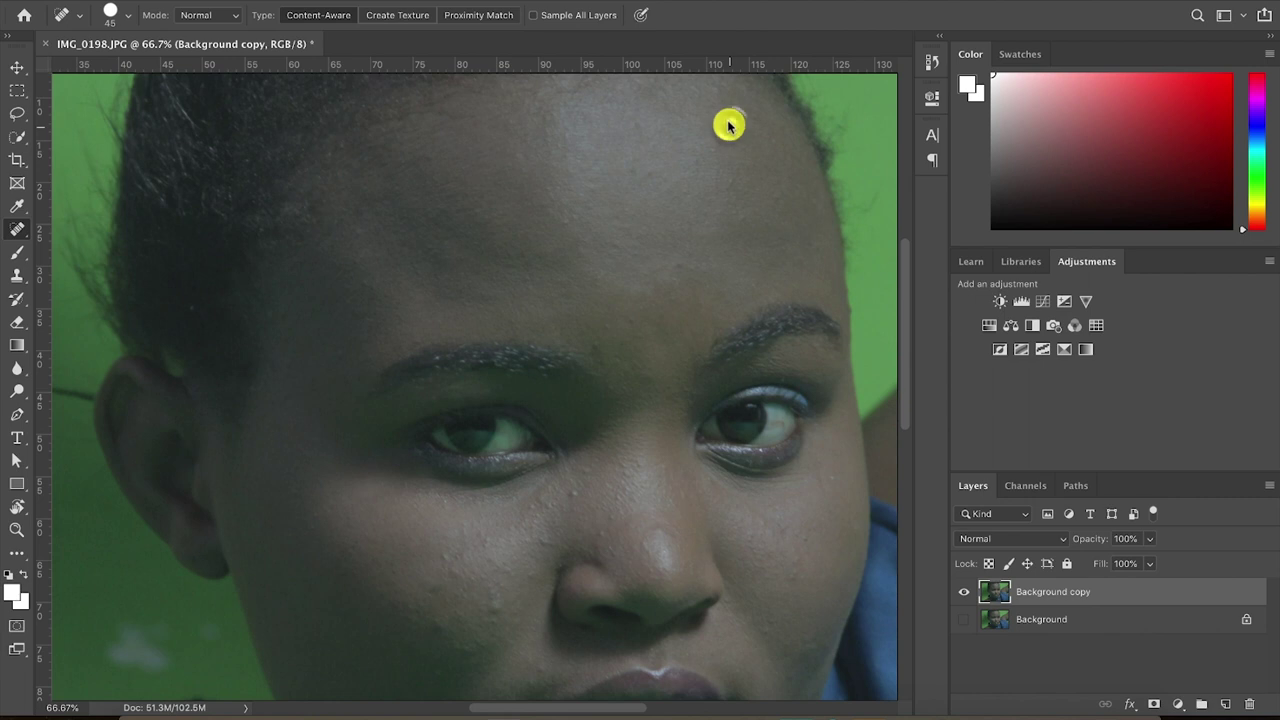
Heal the bumps on the shadowed cheek beside the nose, enlarging the healing brush to 80
scroll(733, 232, "down", 2)
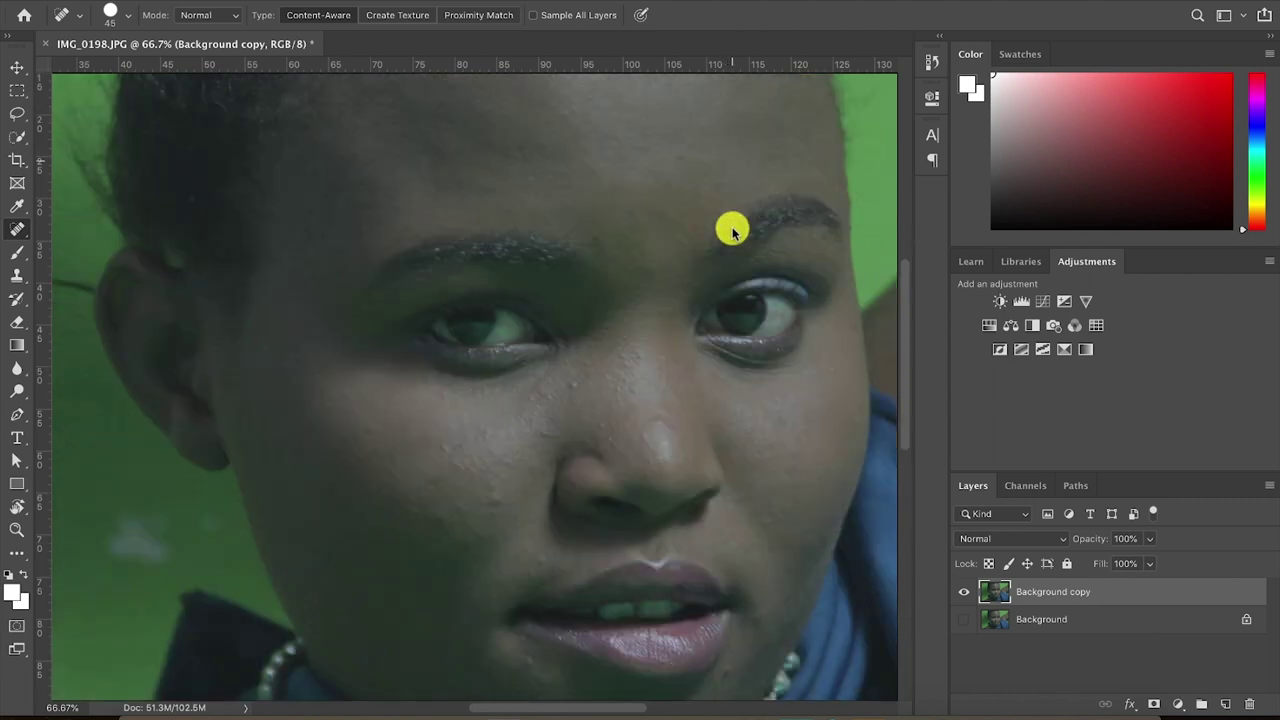
scroll(733, 232, "down", 3)
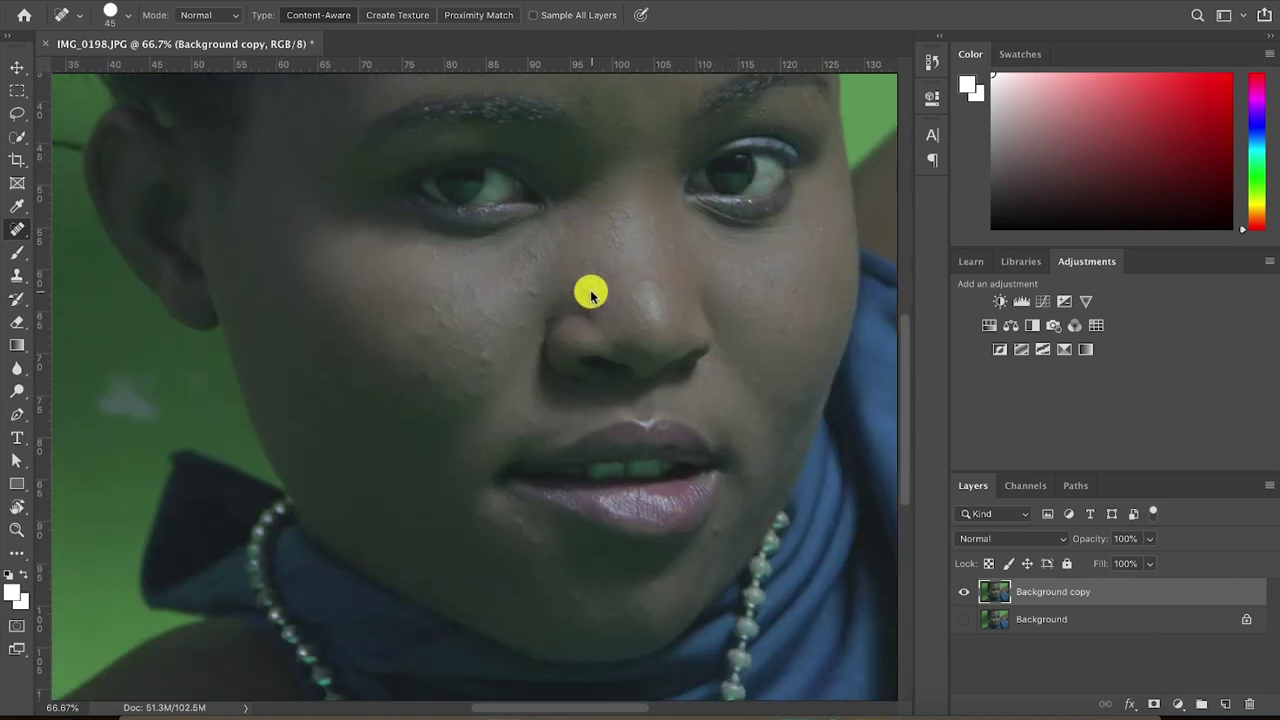
scroll(651, 320, "down", 3)
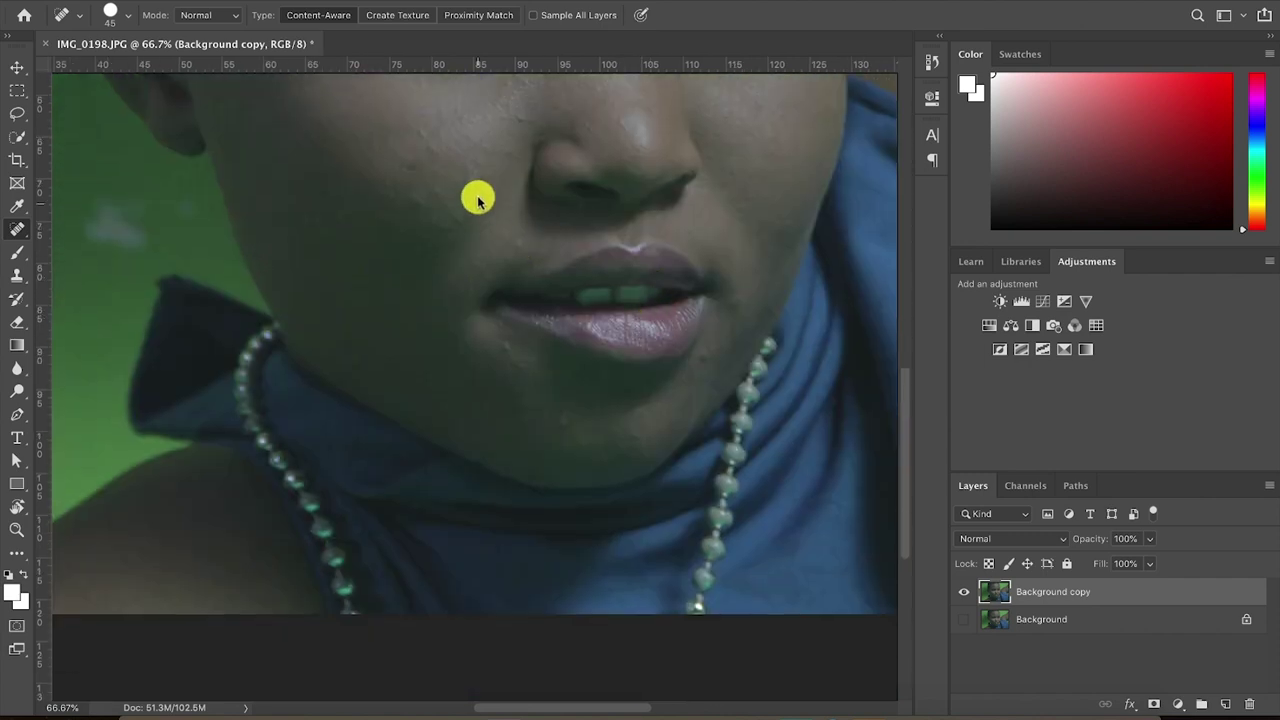
left_click(499, 148)
left_click(519, 114)
left_click(448, 120)
left_click(449, 122)
left_click(428, 130)
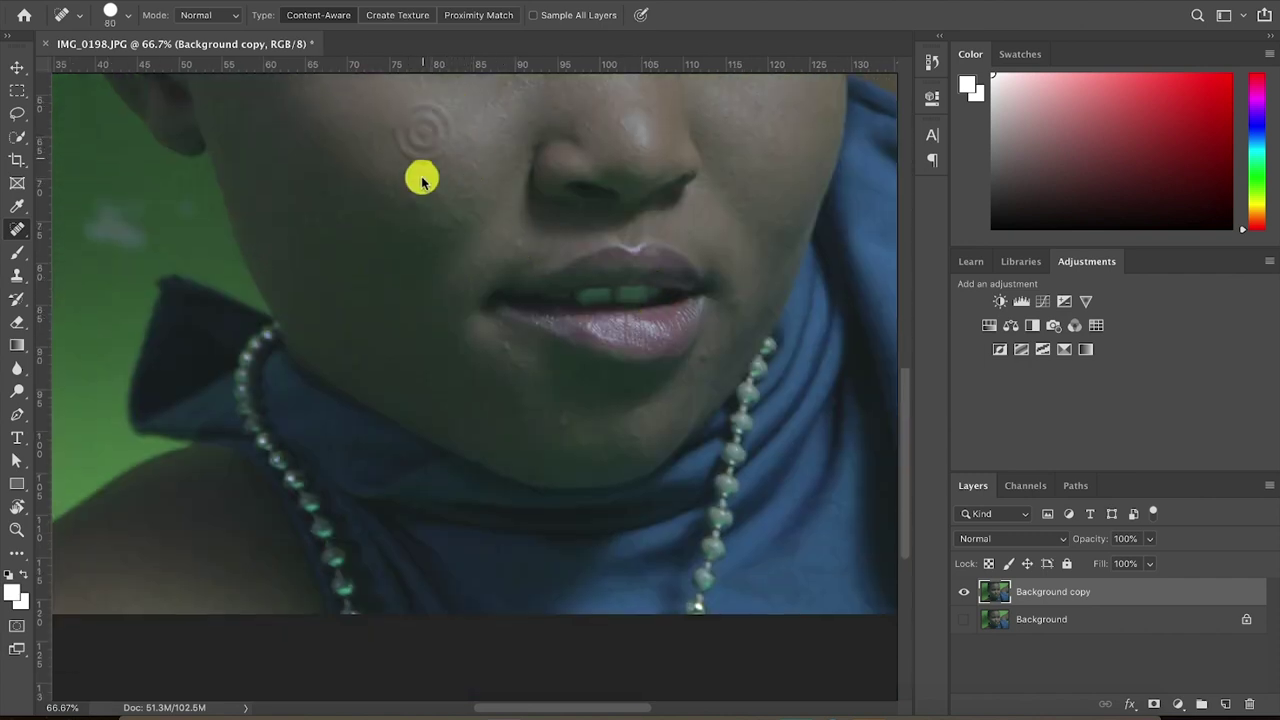
left_click(460, 200)
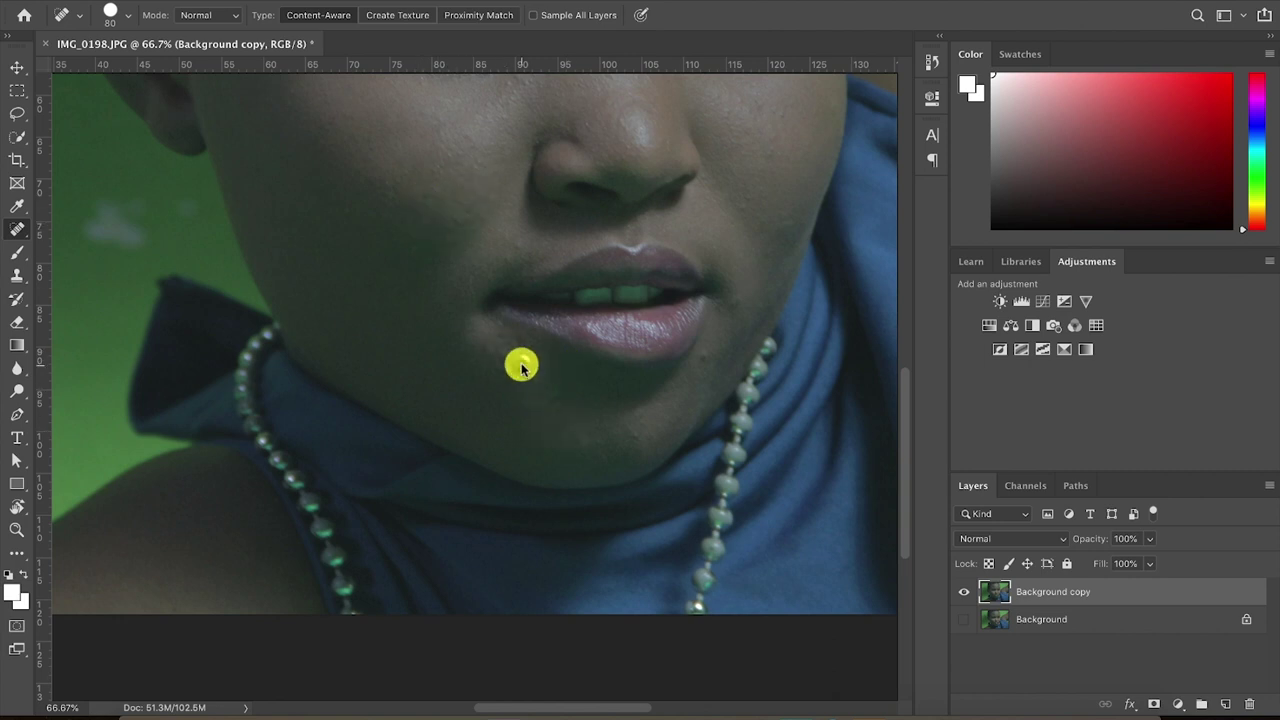
Spot-heal the remaining blemishes on the chin, beside the mouth and under the eye next to the nose
left_click(493, 418)
left_click(733, 305)
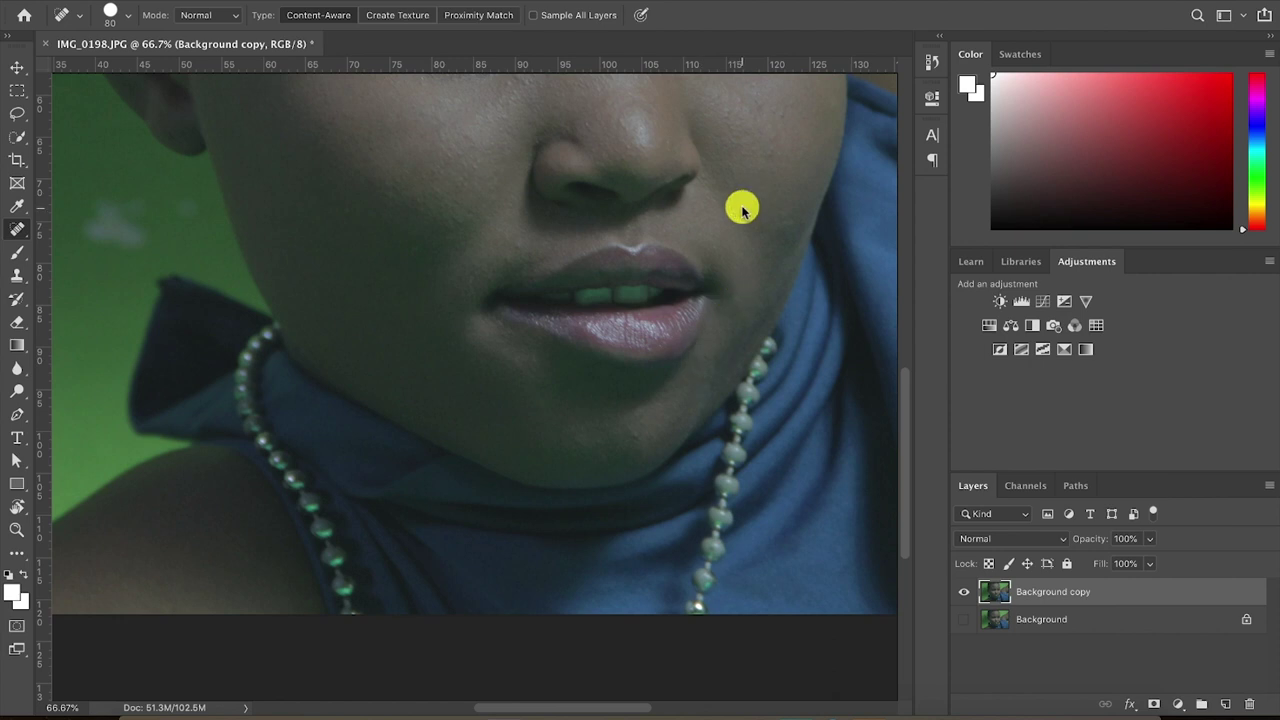
scroll(735, 182, "up", 3)
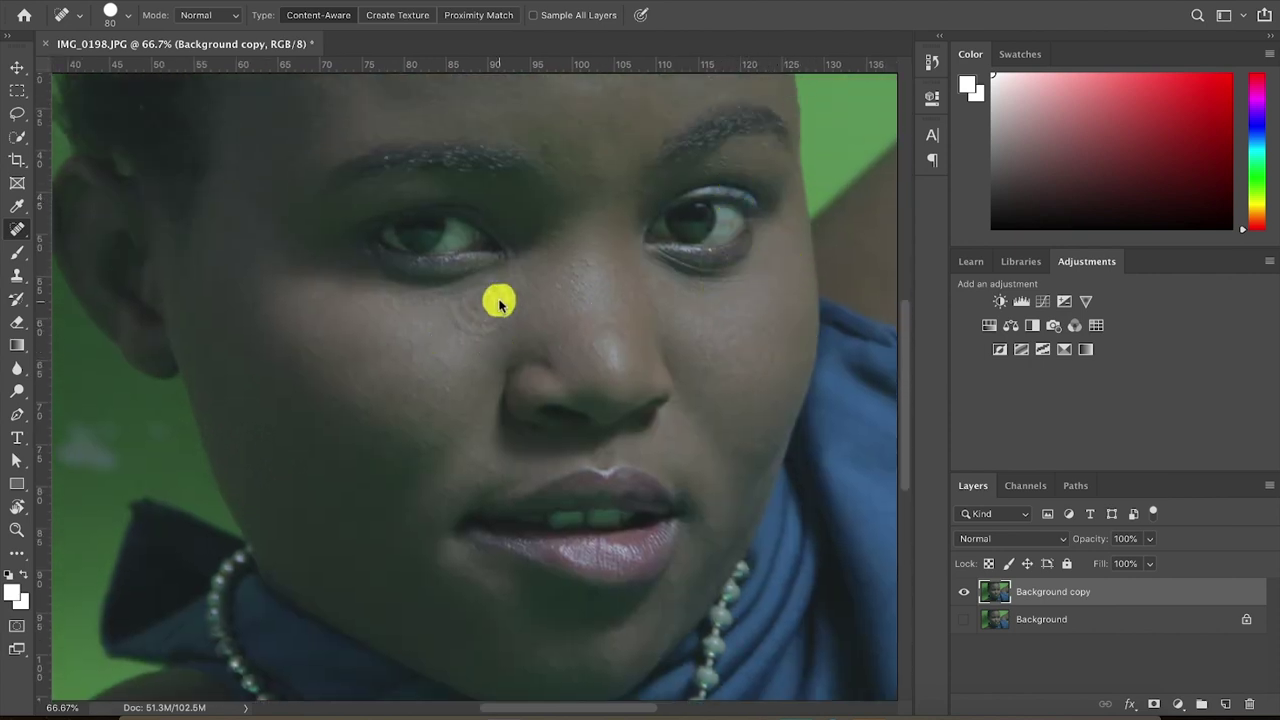
scroll(503, 286, "up", 2)
scroll(526, 200, "up", 5)
scroll(534, 205, "down", 6)
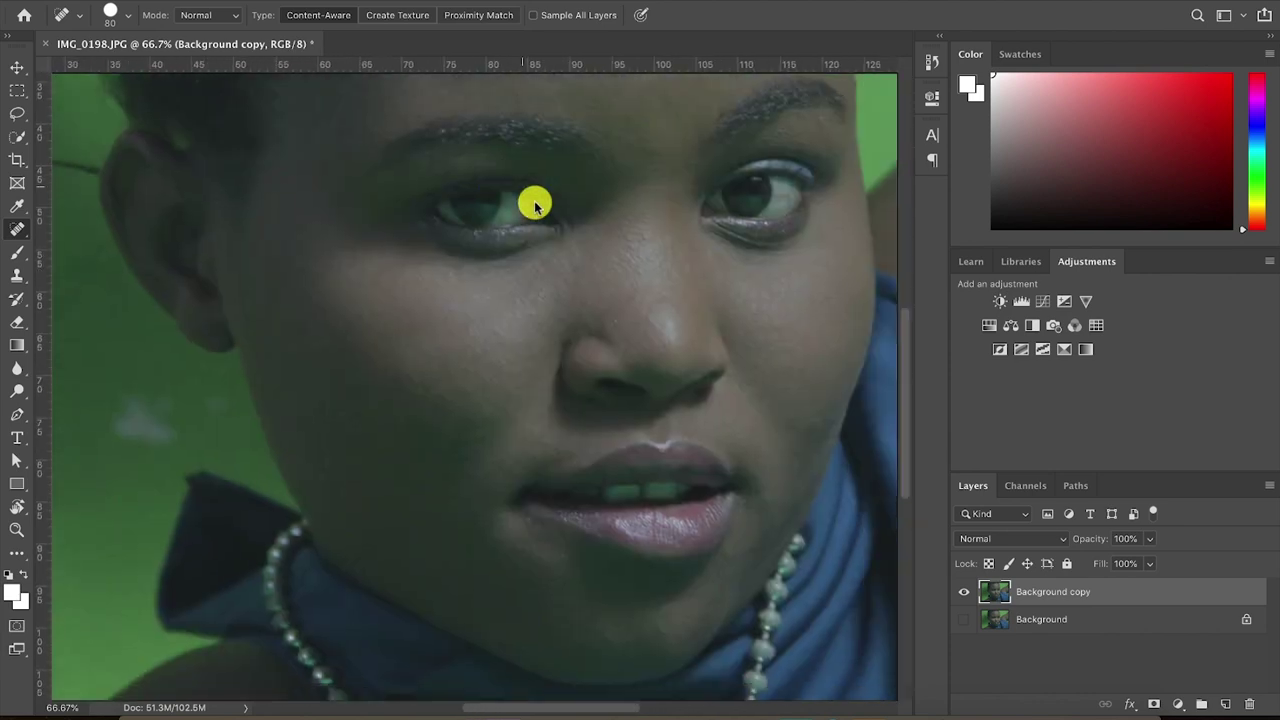
Remove the pale smudge and other marks from the green wall with the Spot Healing Brush at size 150
scroll(534, 204, "down", 3)
scroll(551, 471, "left", 5)
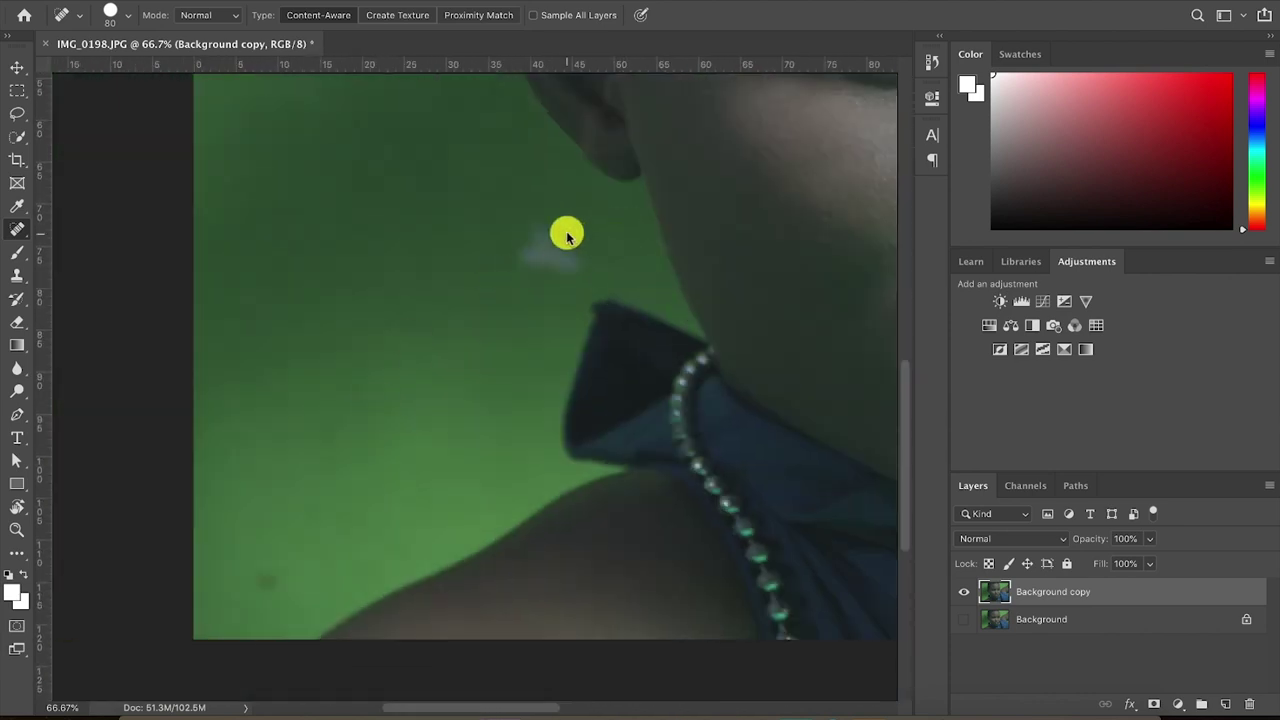
left_click(523, 251)
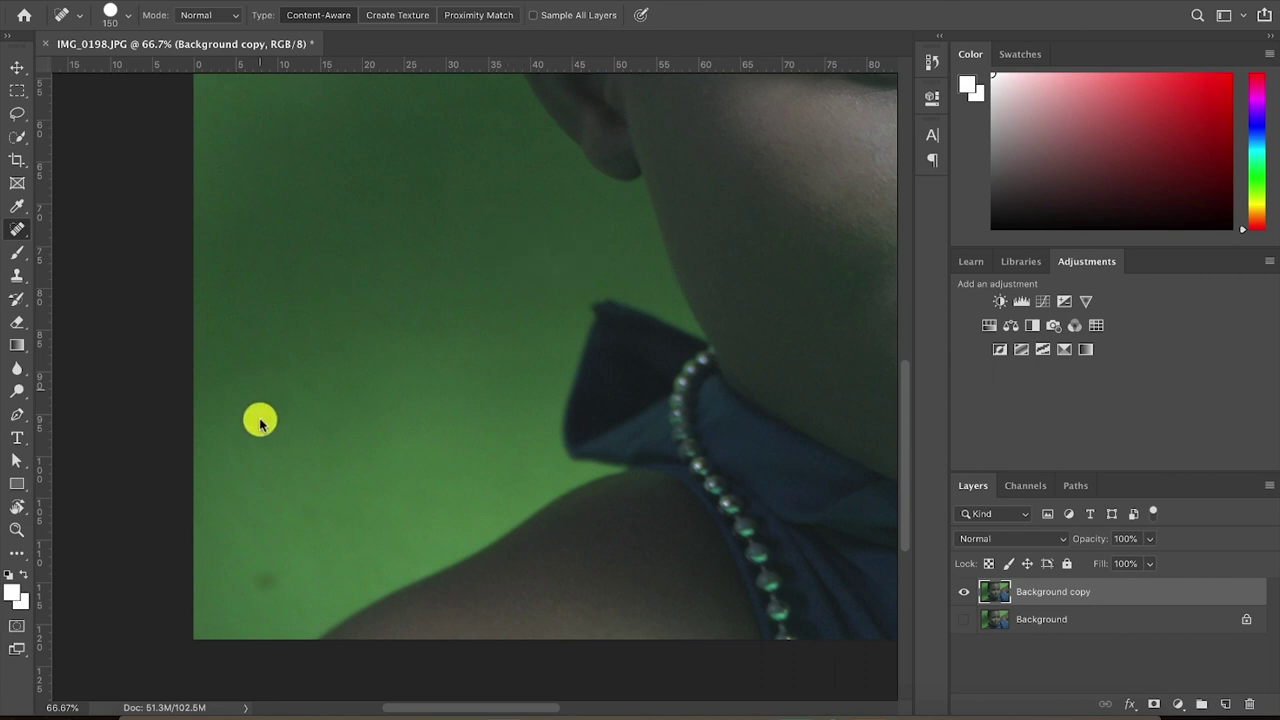
scroll(340, 510, "up", 5)
scroll(340, 510, "right", 3)
scroll(365, 520, "left", 5)
left_click_drag(600, 420, 563, 415)
left_click(516, 409)
mouse_move(411, 368)
left_mouse_down()
mouse_move(512, 385)
mouse_move(499, 417)
left_mouse_up()
left_click(515, 383)
left_click(475, 399)
Heal the dark crack in the green wall running up to the ear
scroll(505, 350, "down", 5)
scroll(505, 350, "right", 1)
left_click_drag(426, 157, 493, 185)
left_click(458, 179)
left_click(529, 188)
left_click(551, 191)
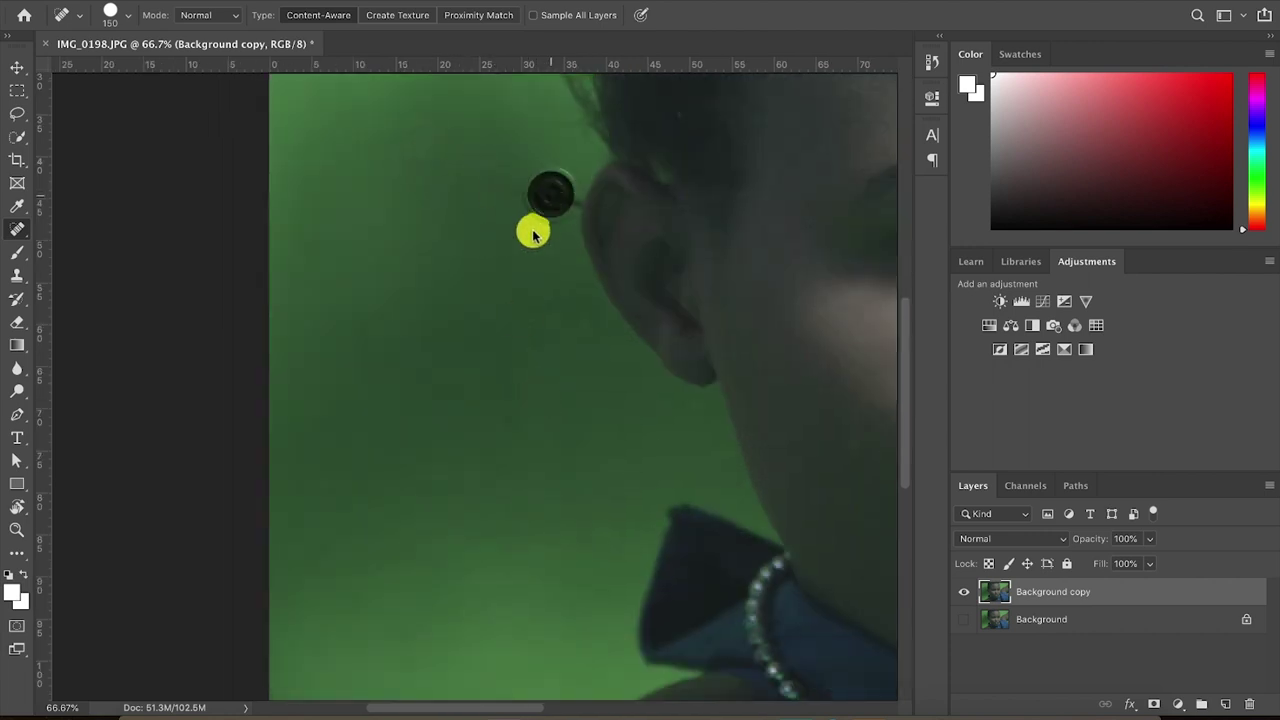
Inspect the hairline, the green wall and the whole portrait for remaining marks
scroll(524, 226, "up", 8)
scroll(524, 226, "right", 1)
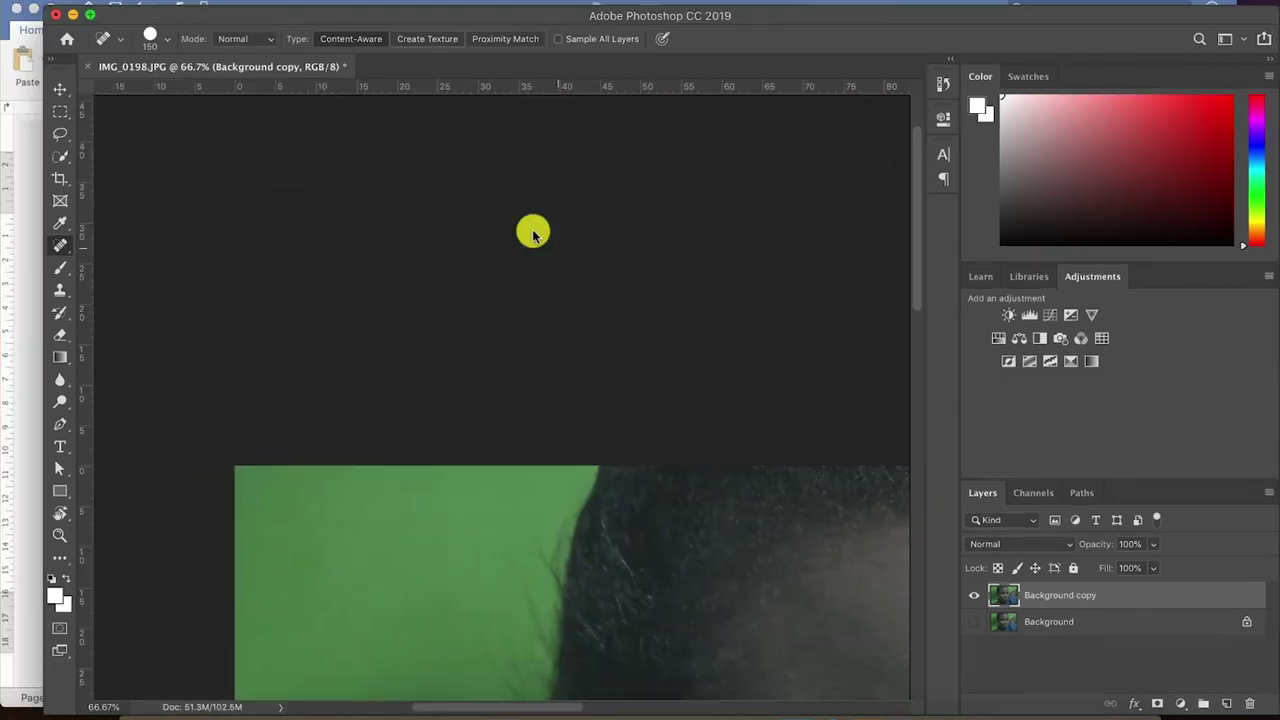
scroll(556, 311, "down", 7)
scroll(556, 311, "right", 8)
scroll(556, 311, "up", 5)
scroll(556, 311, "left", 3)
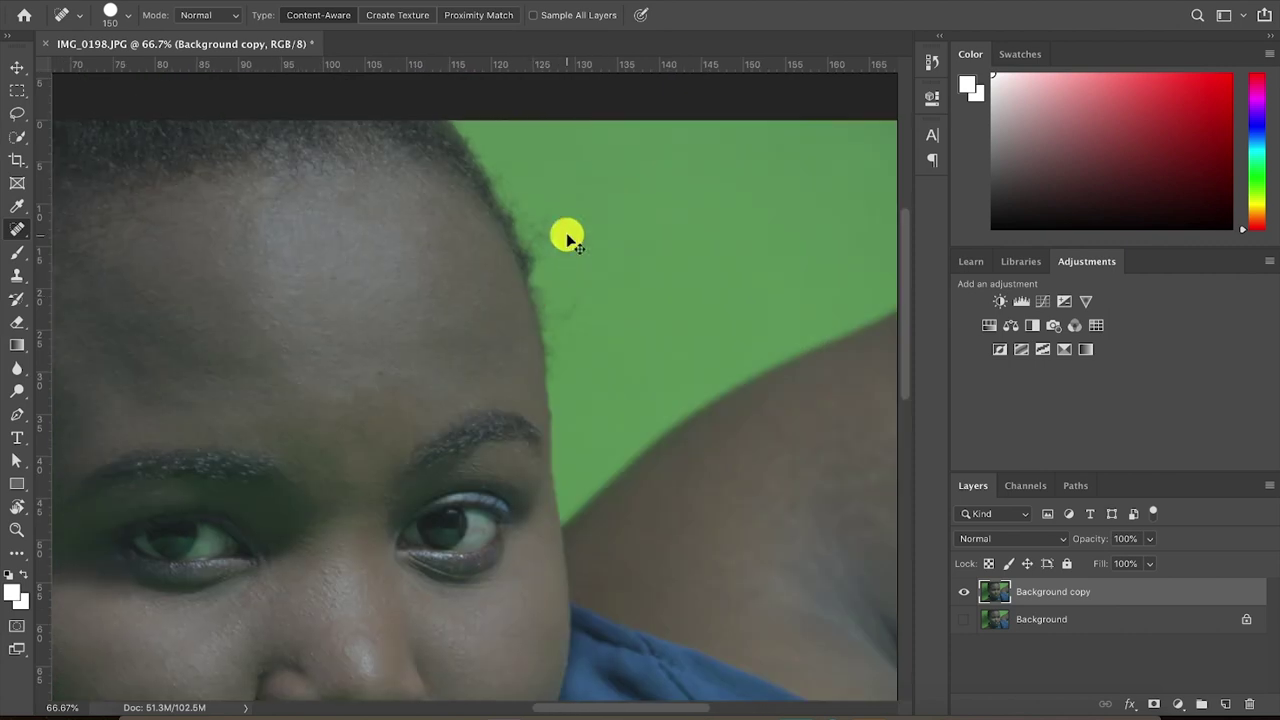
key("ctrl+minus")
key("ctrl+minus")
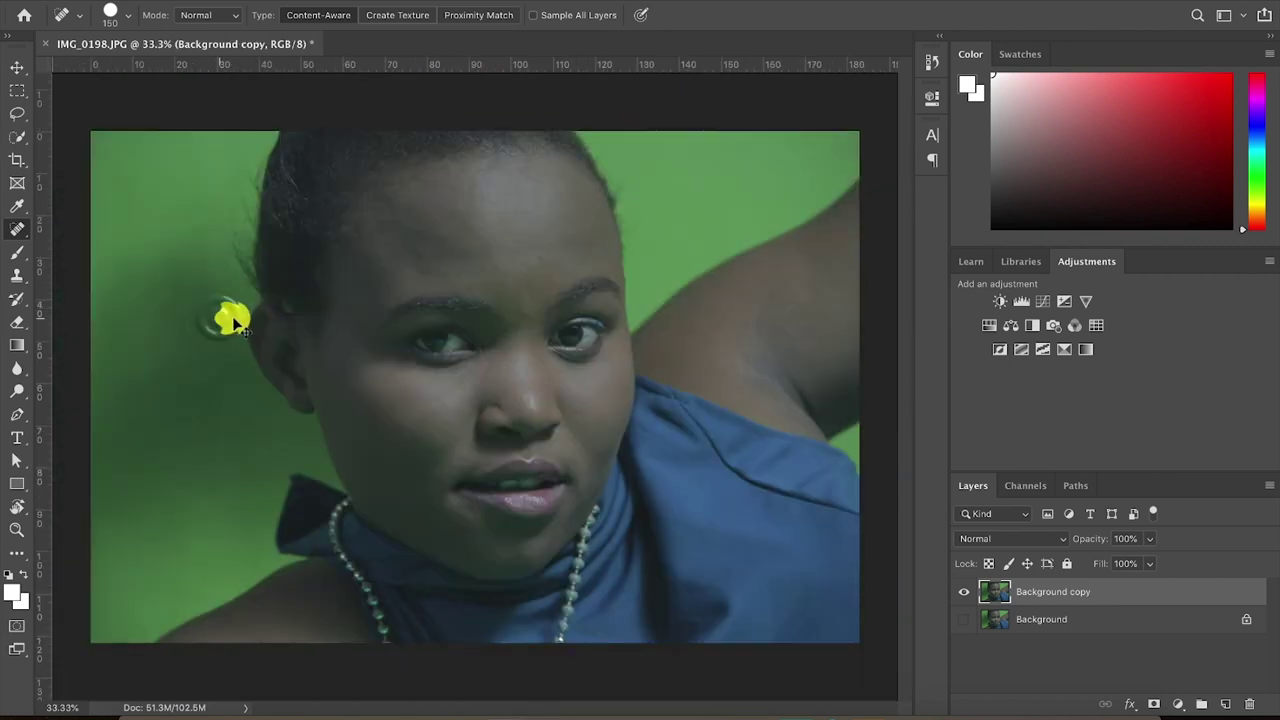
Heal the leftover mark on the wall next to the ear and return to the full image view
key("ctrl+plus")
key("ctrl+plus")
key("ctrl+plus")
scroll(243, 394, "left", 8)
scroll(250, 382, "right", 3)
left_click(592, 169)
key("ctrl+minus")
key("ctrl+minus")
key("ctrl+minus")
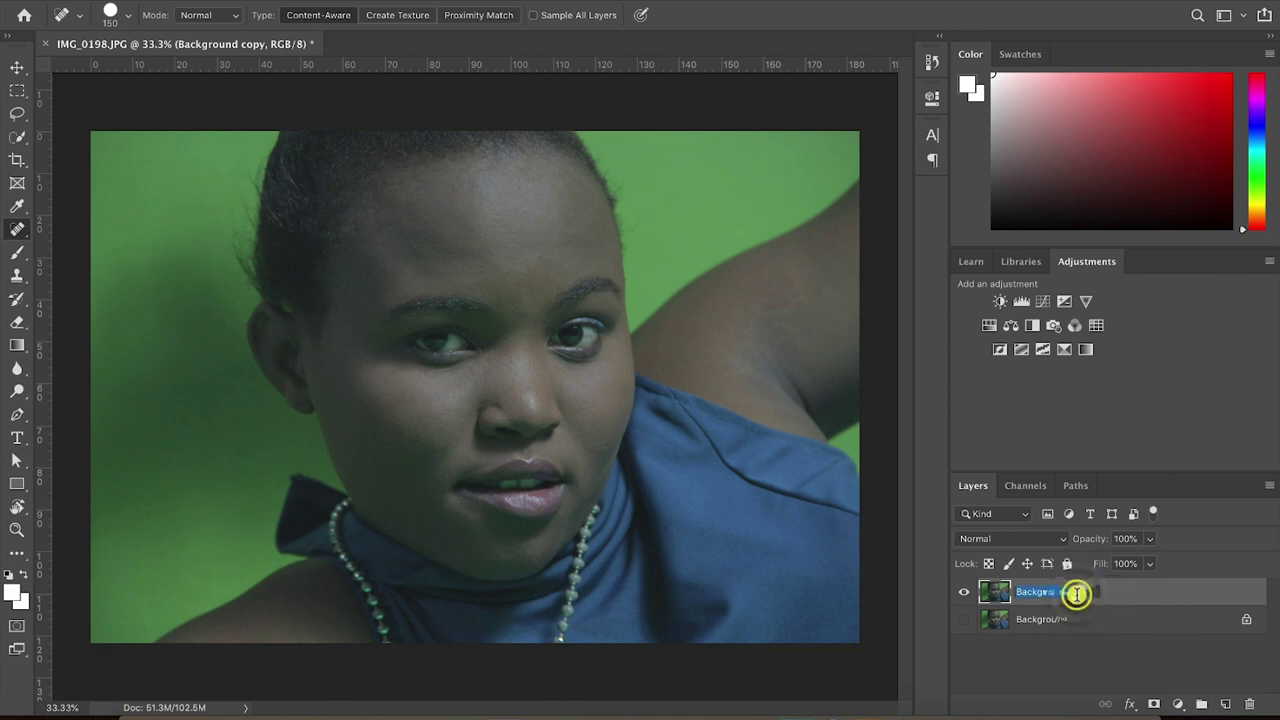
Rename the retouched layer copy as Photo and duplicate it
type("R")
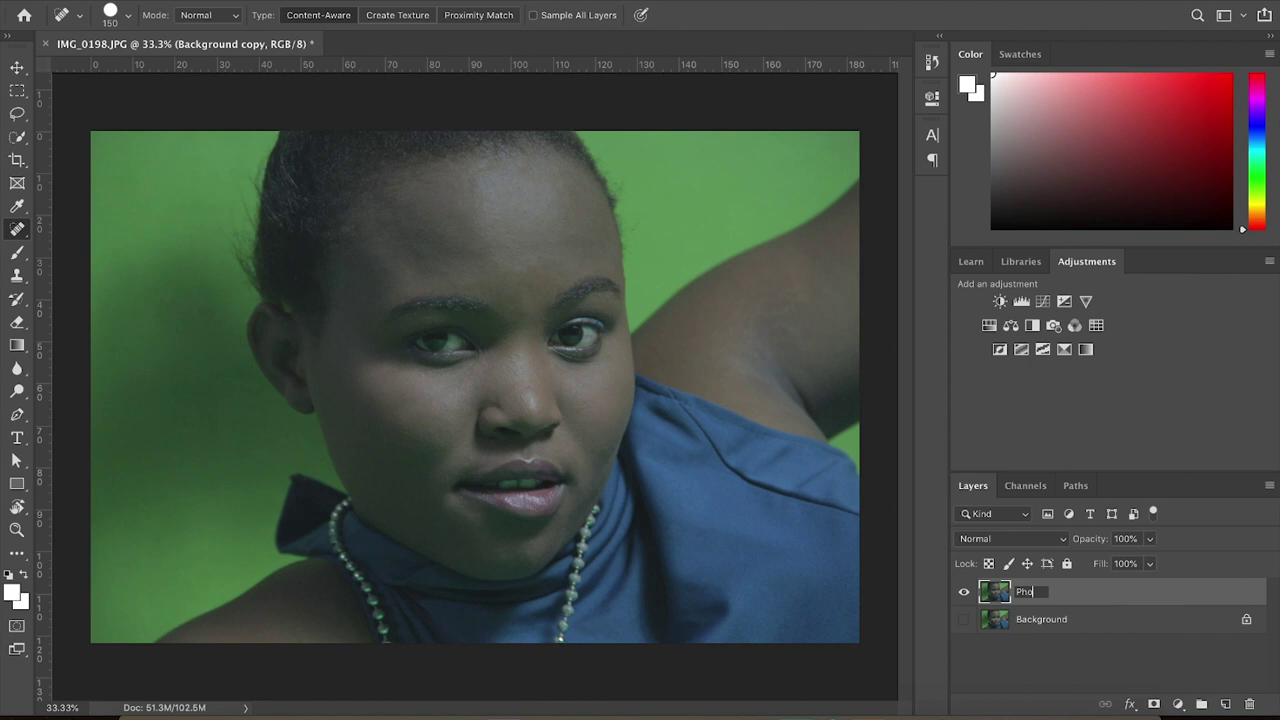
left_click(1114, 597)
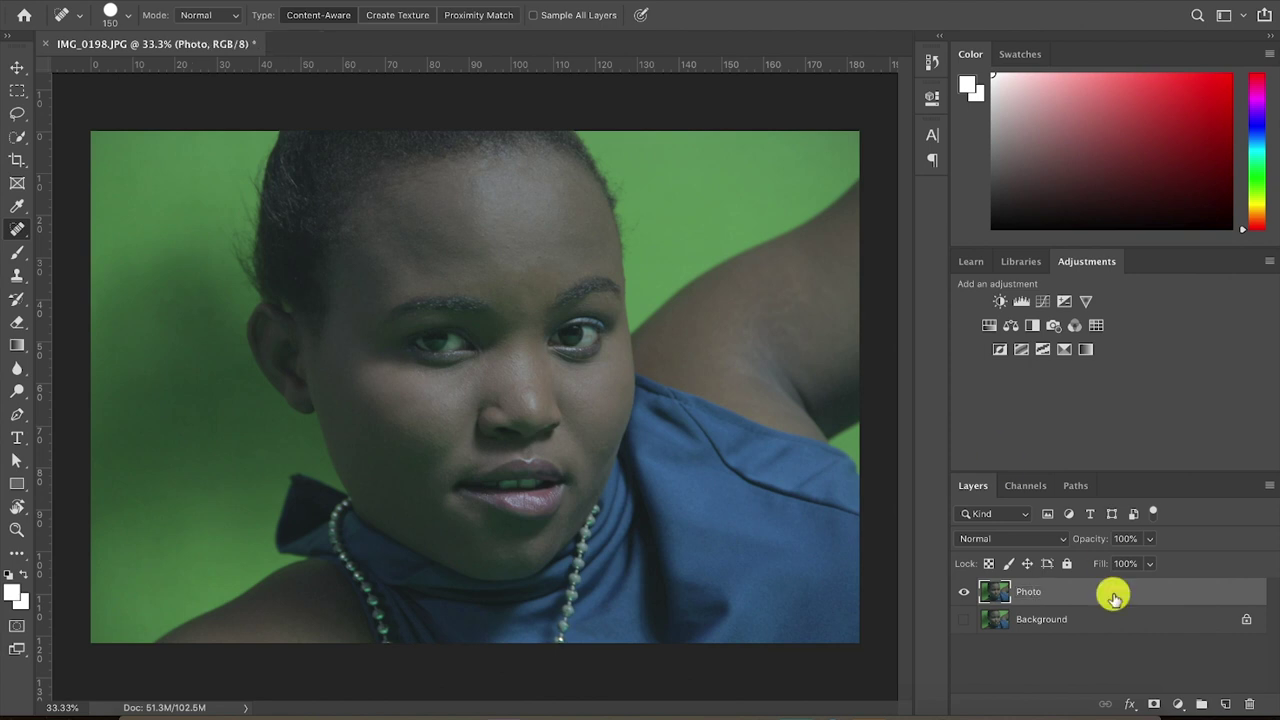
left_click_drag(1114, 597, 1225, 703)
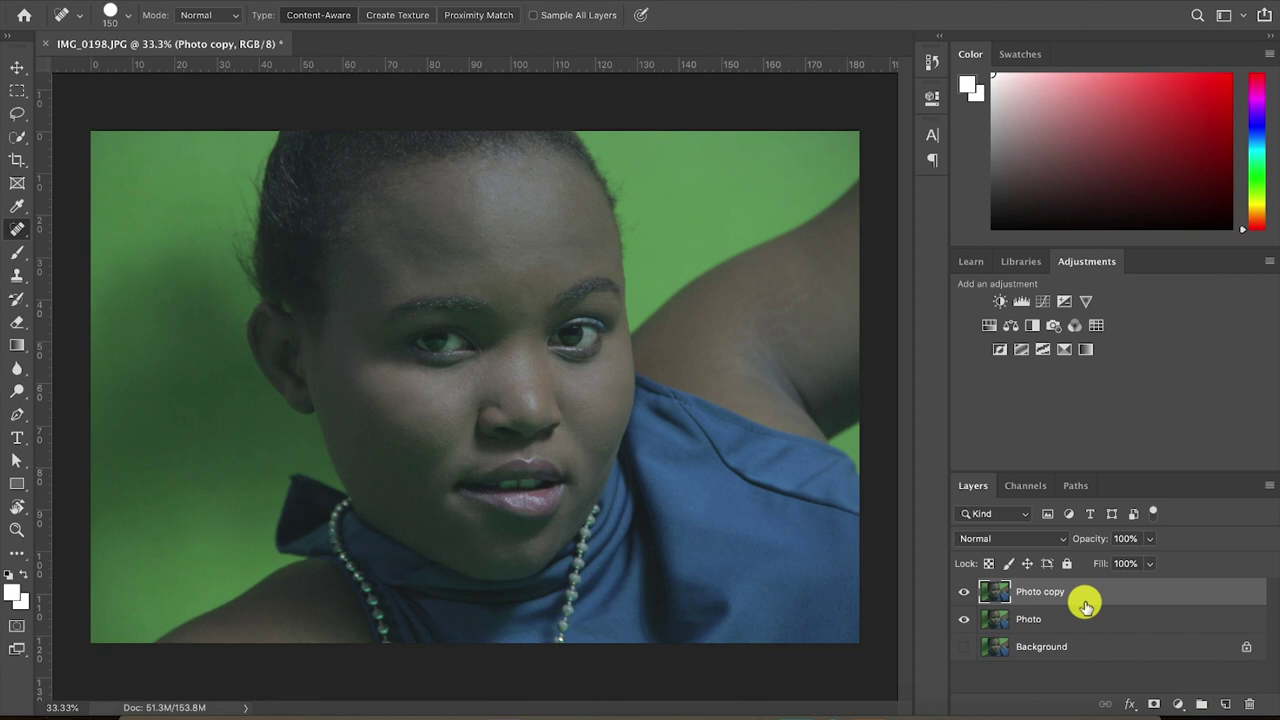
Undo the last duplication, duplicate the Photo layer twice, hide the upper copy and apply a Gaussian Blur to Photo copy
key("super+z")
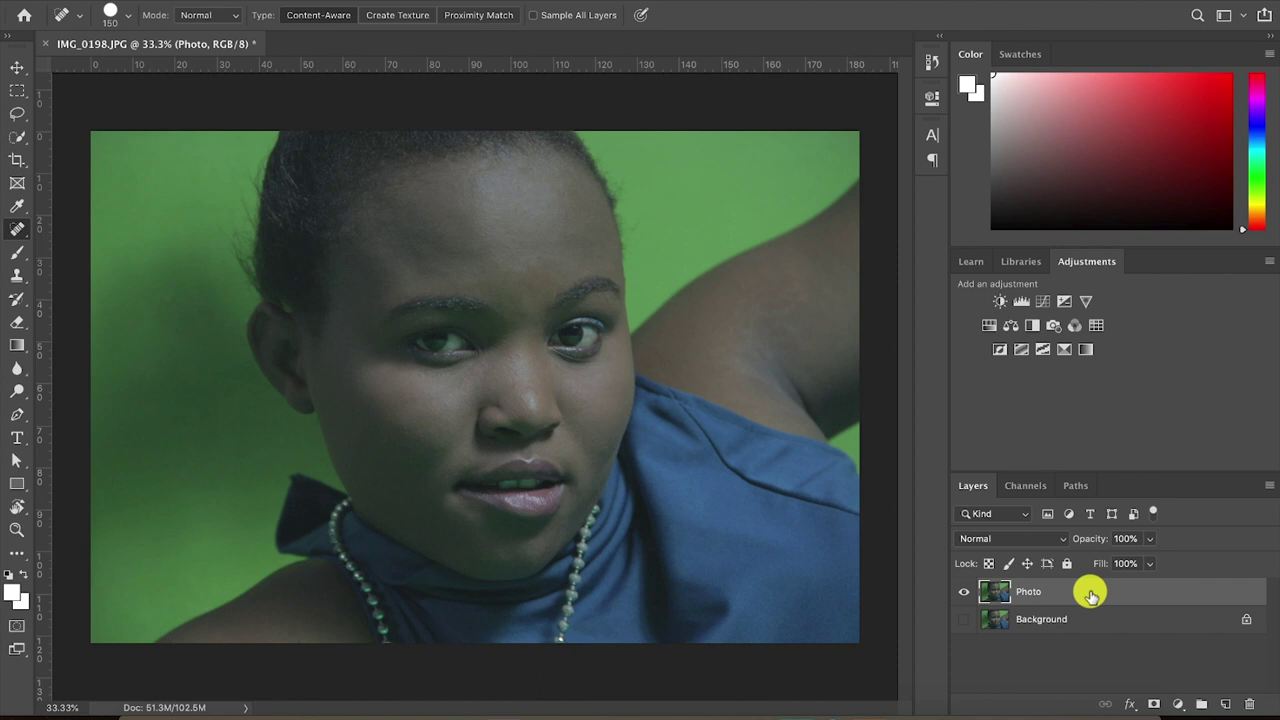
key("ctrl+j")
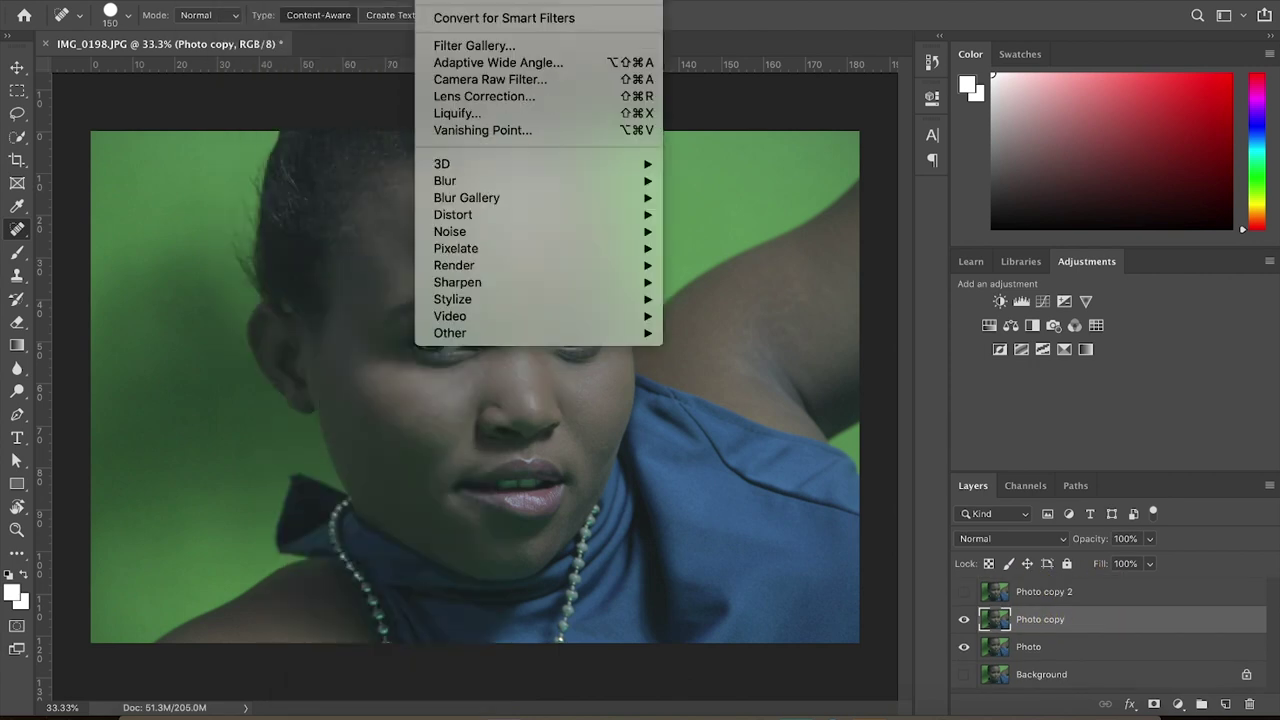
mouse_move(457, 177)
left_click(720, 244)
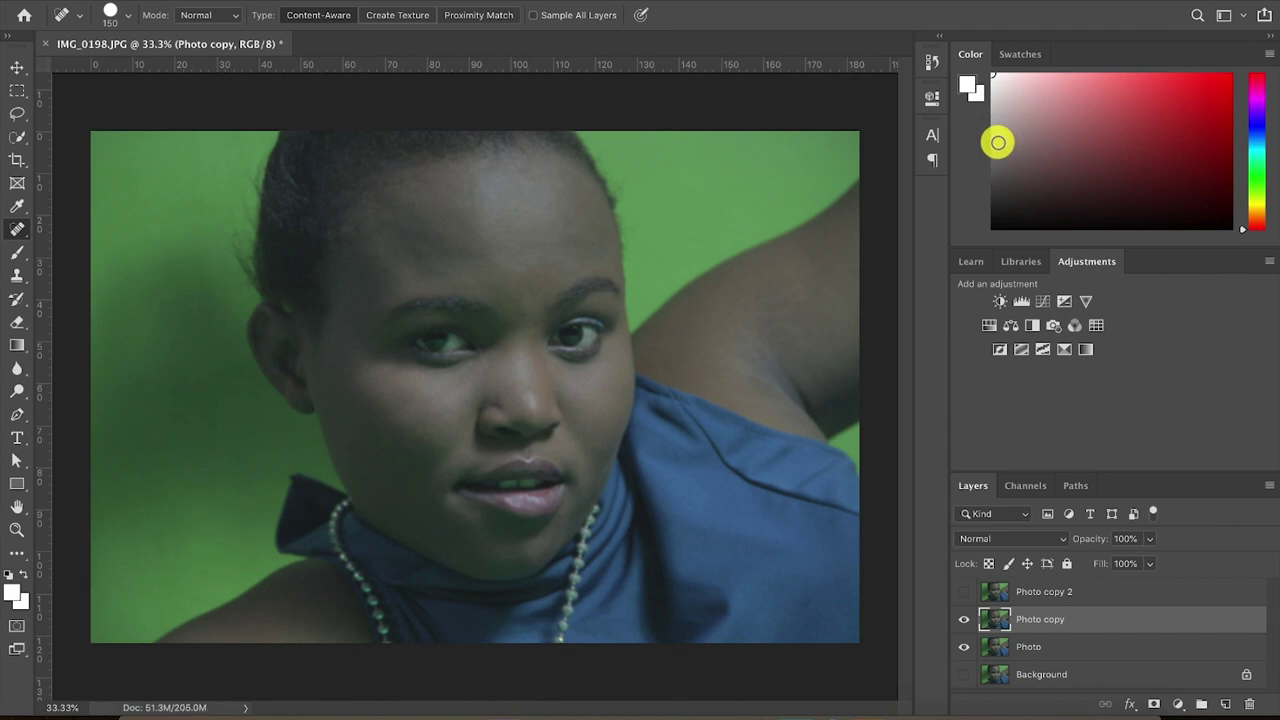
Show and select the Photo copy 2 layer, comparing the portrait with it on and off
left_click(964, 591)
left_click(1050, 593)
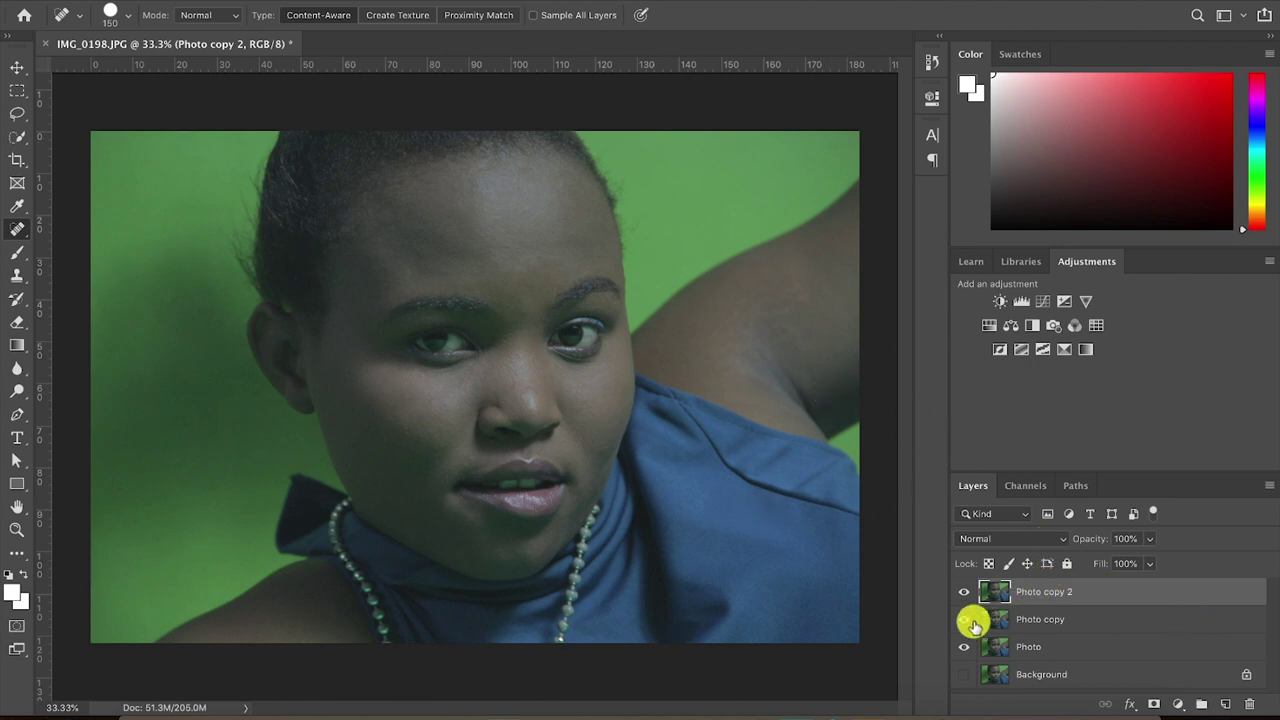
left_click(966, 592)
left_click(968, 593)
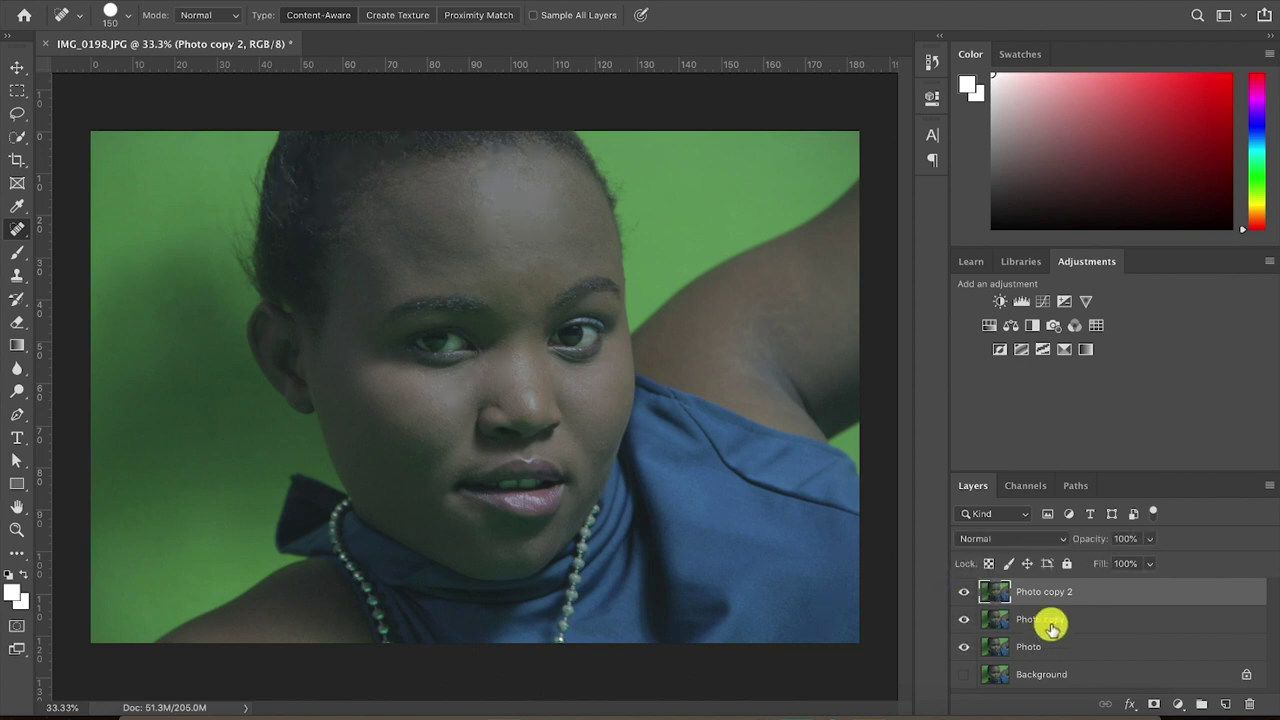
left_click(966, 591)
left_click(966, 591)
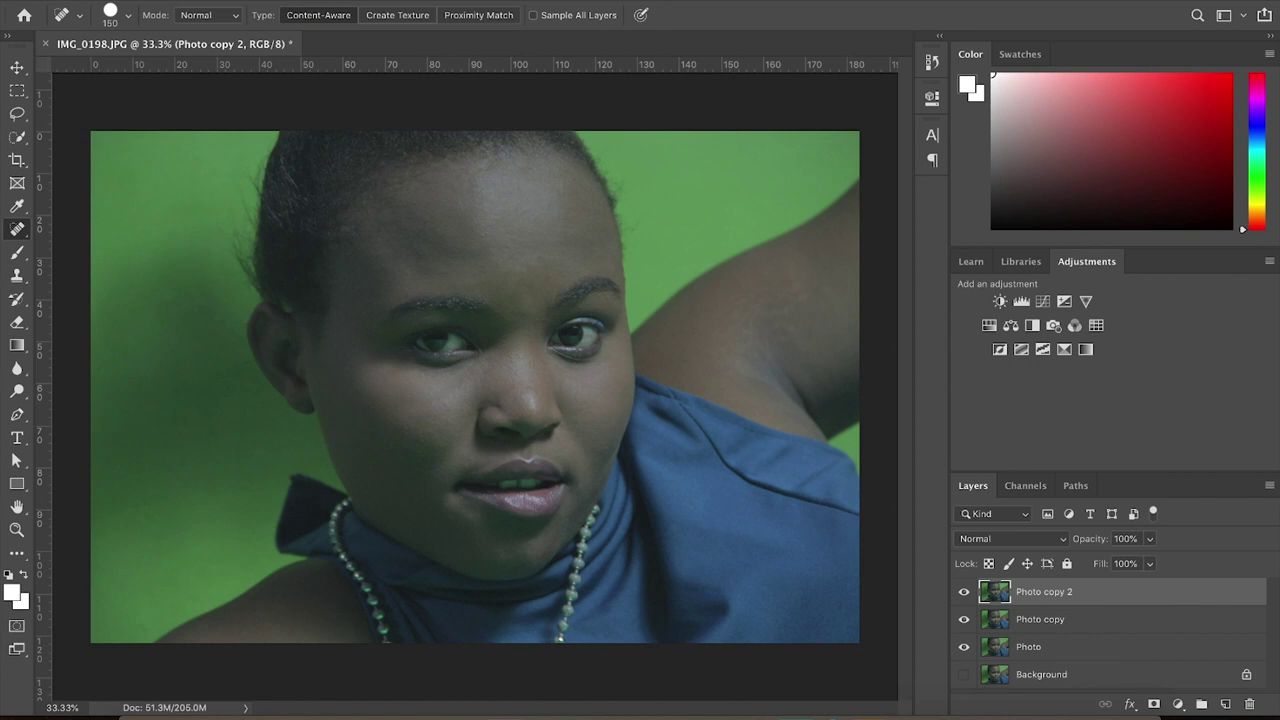
Apply Photo copy's image to Photo copy 2 with Subtract blending and offset 128, and set the layer's blend mode to Linear Light
left_click(300, 0)
mouse_move(240, 0)
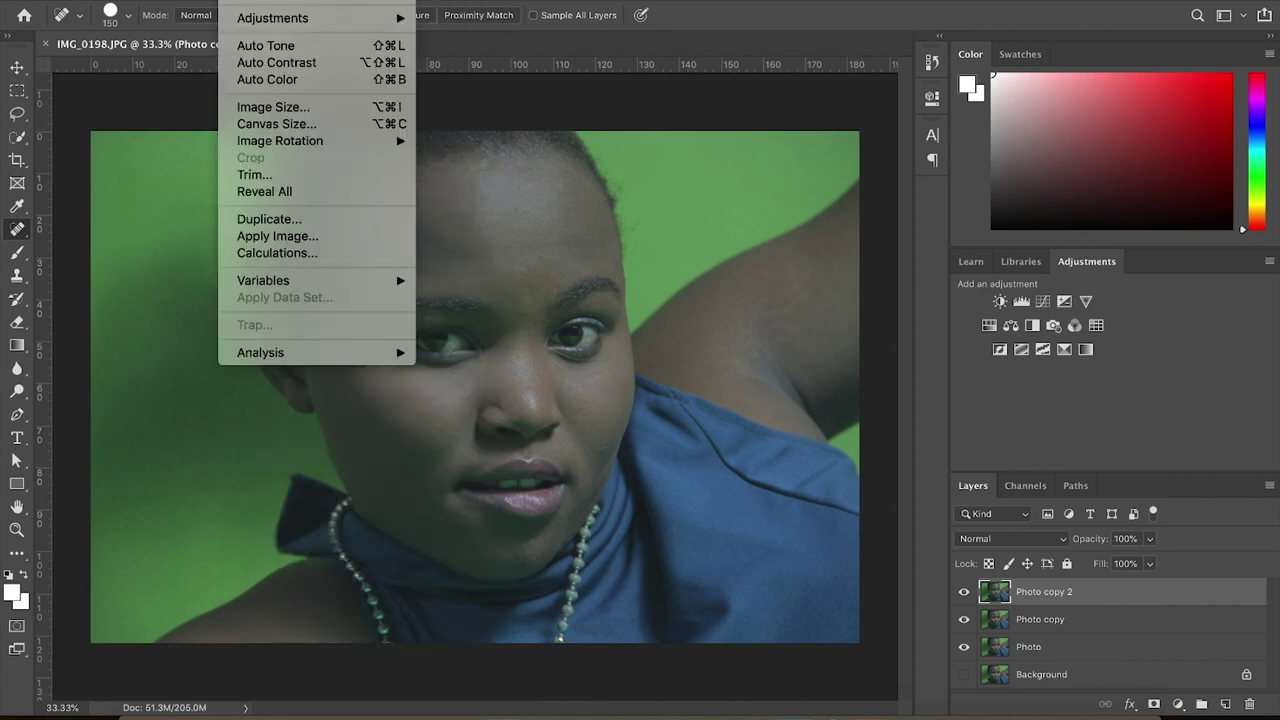
left_click(278, 236)
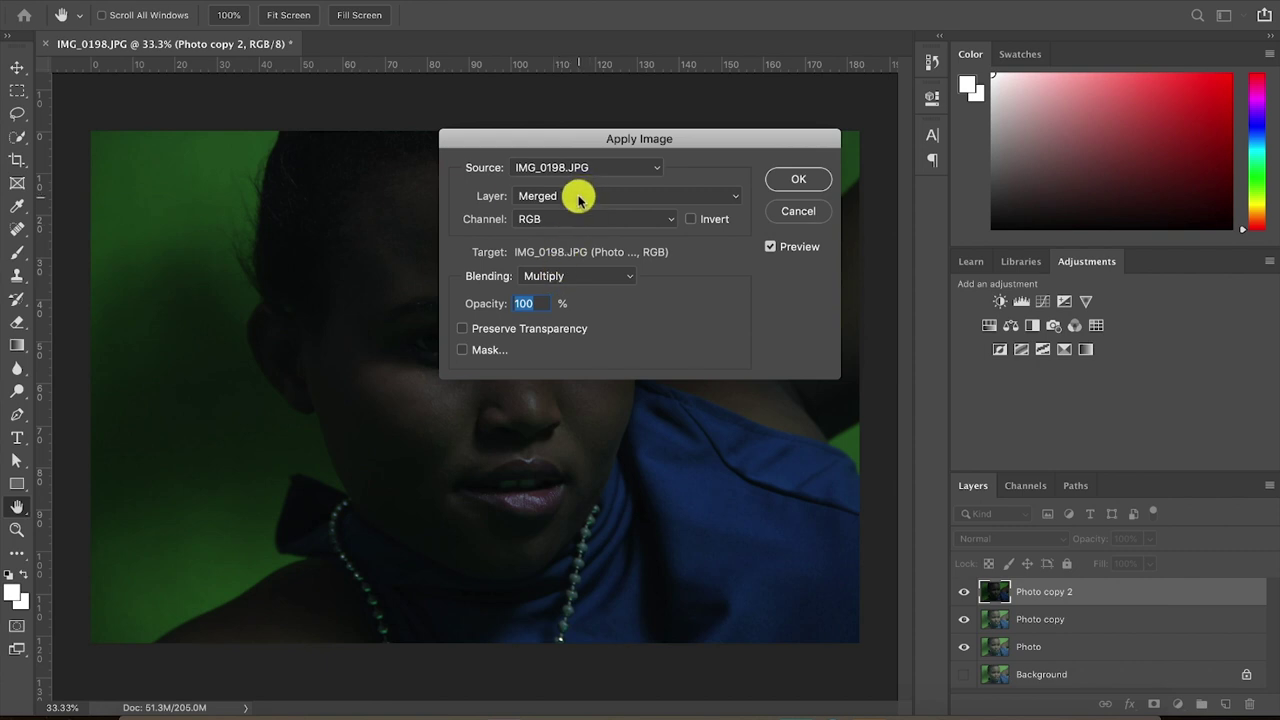
left_click(578, 199)
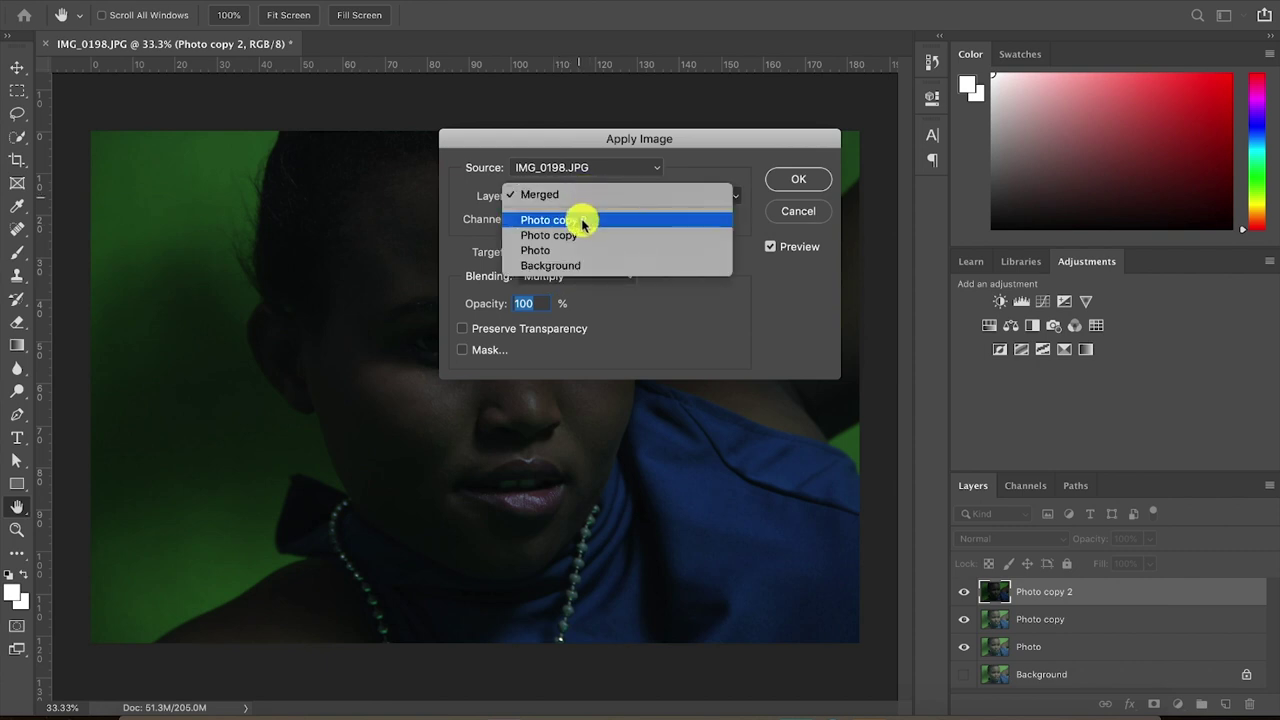
left_click(578, 235)
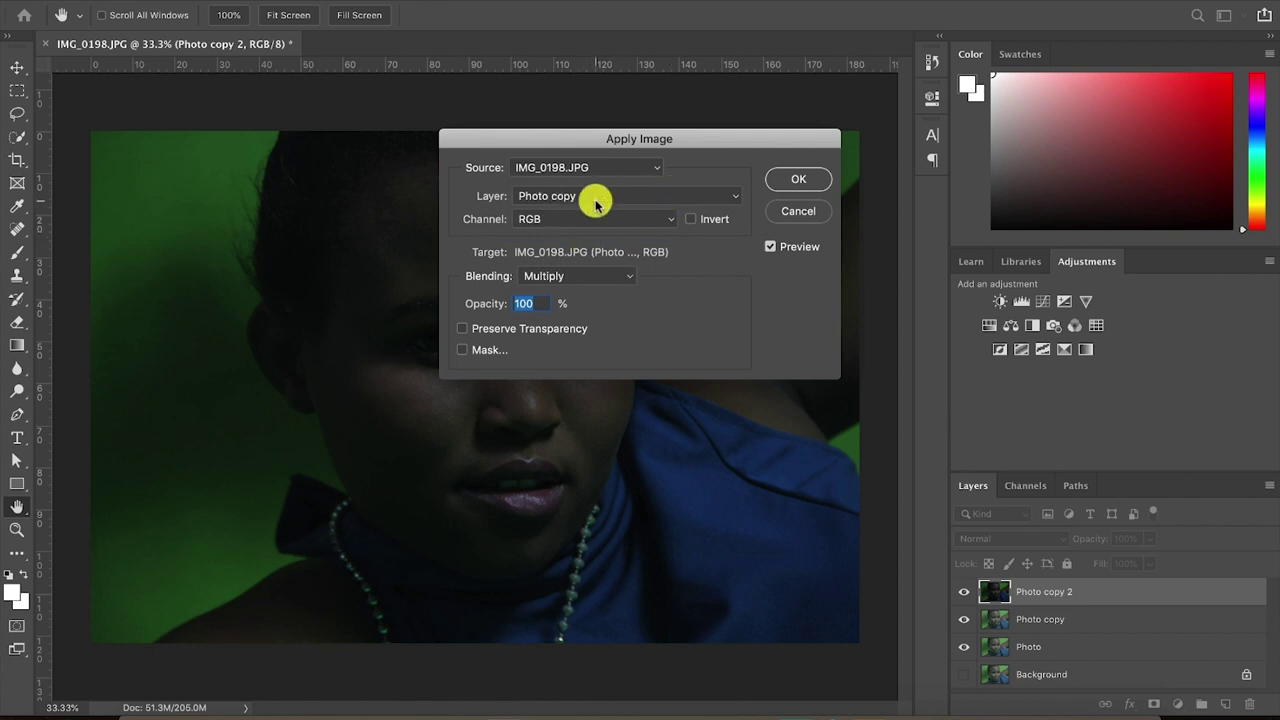
left_click(572, 276)
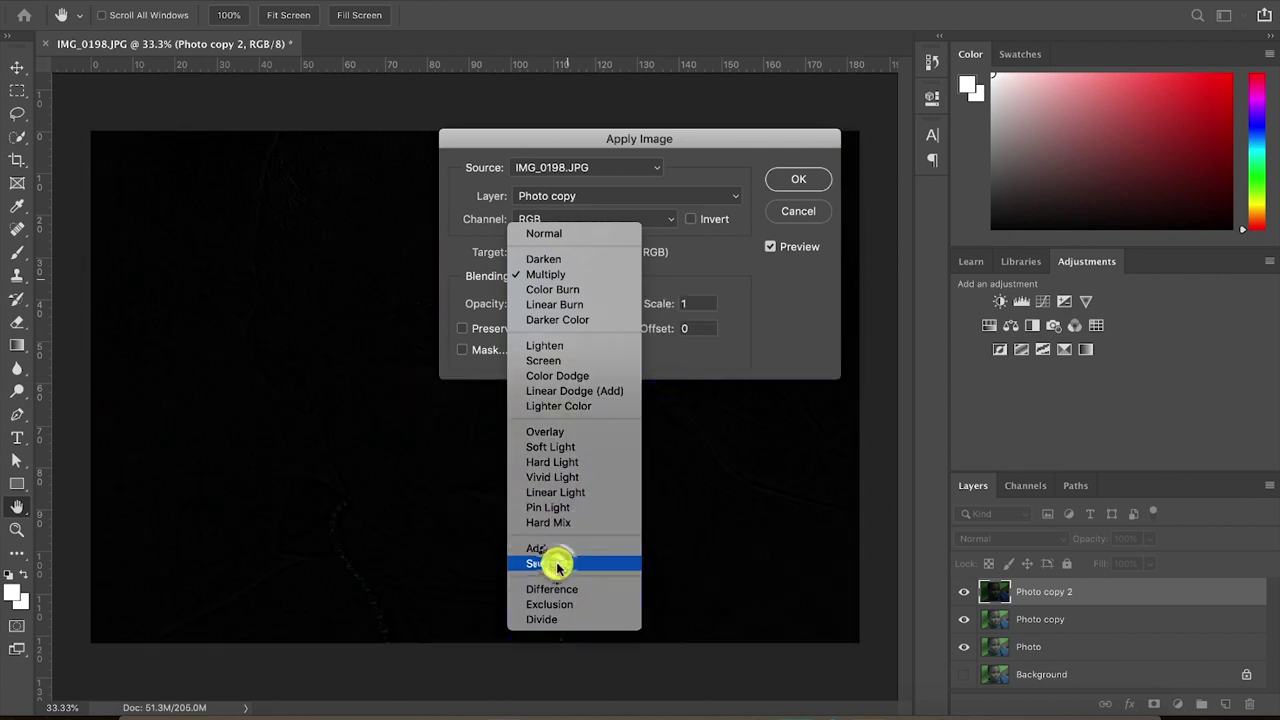
left_click(556, 564)
double_click(700, 329)
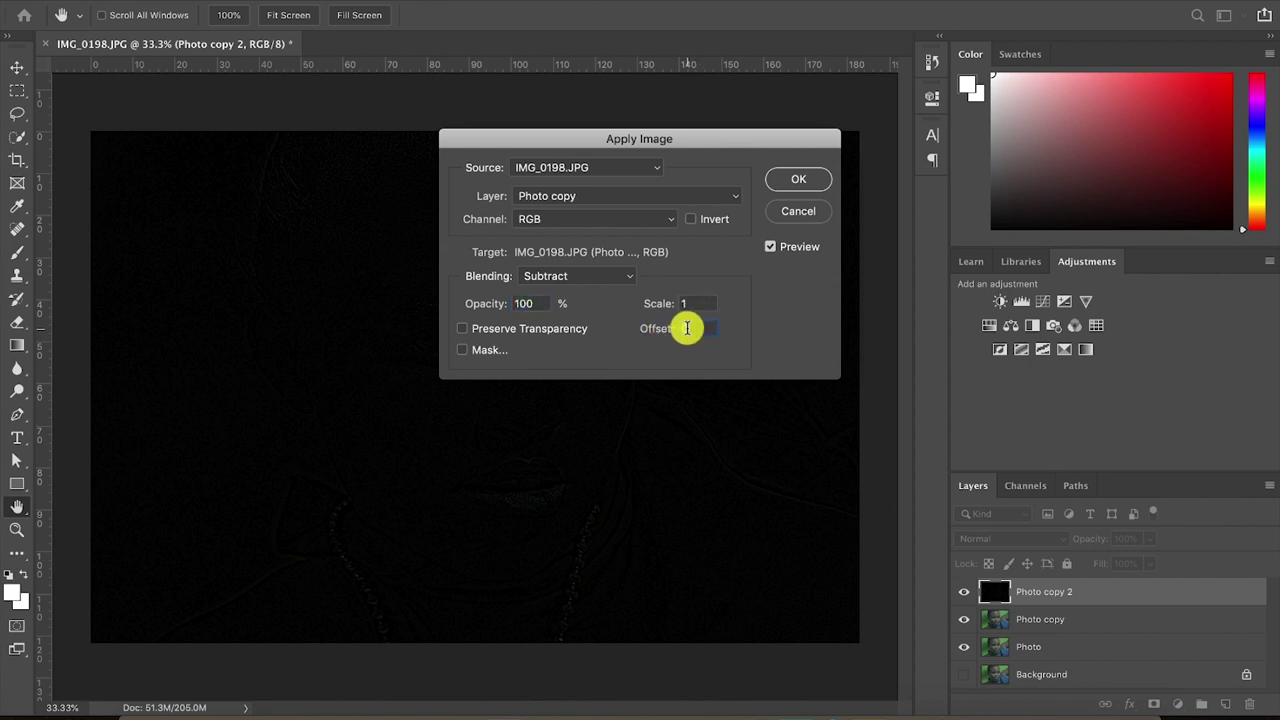
type("128")
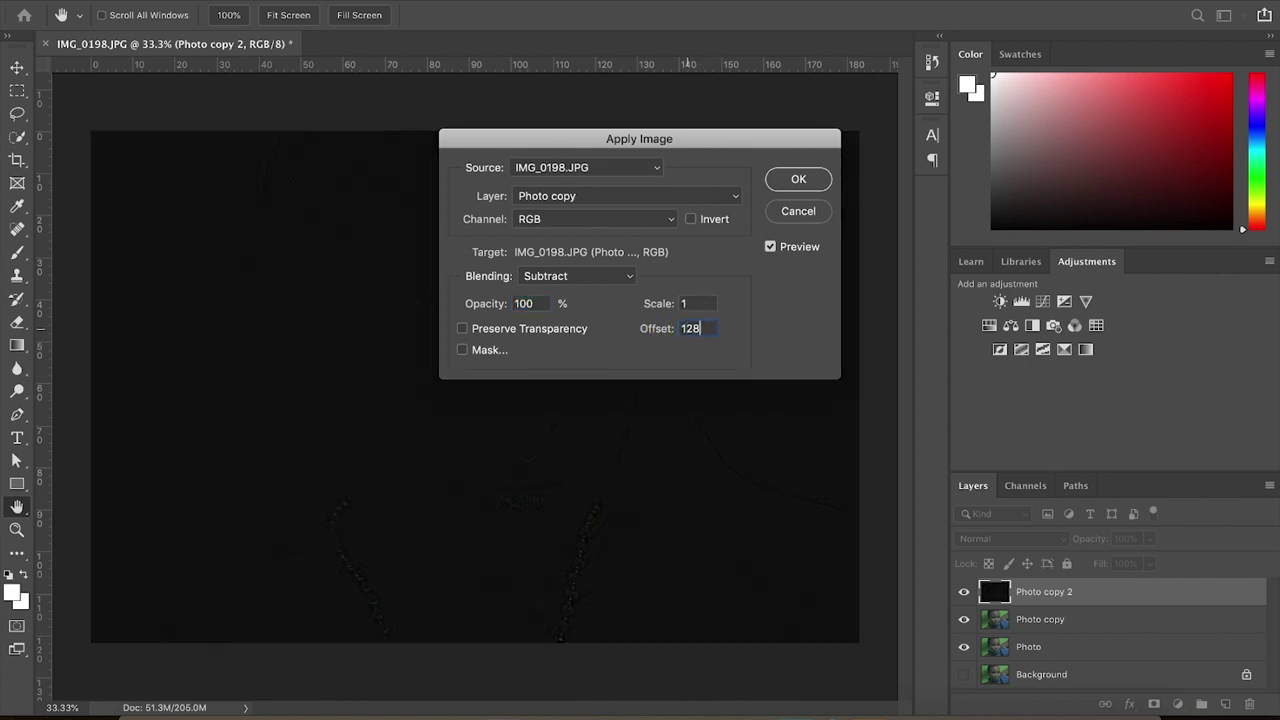
key("Return")
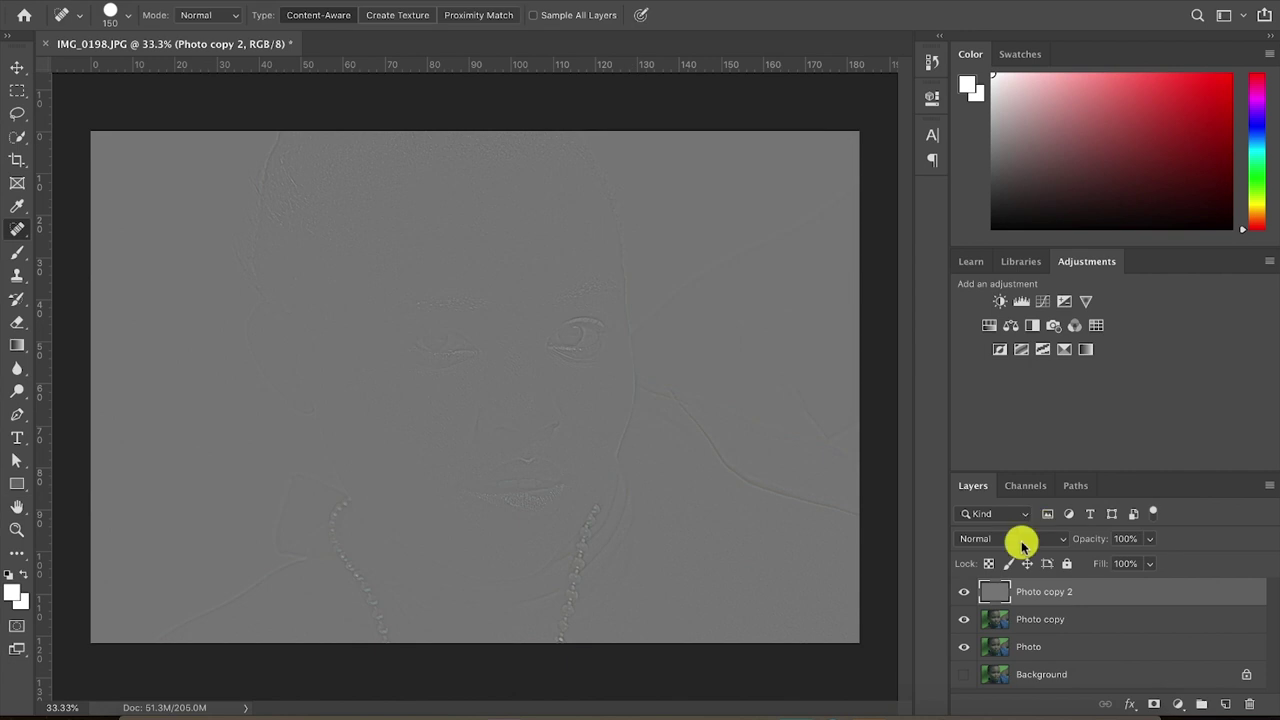
left_click(1022, 545)
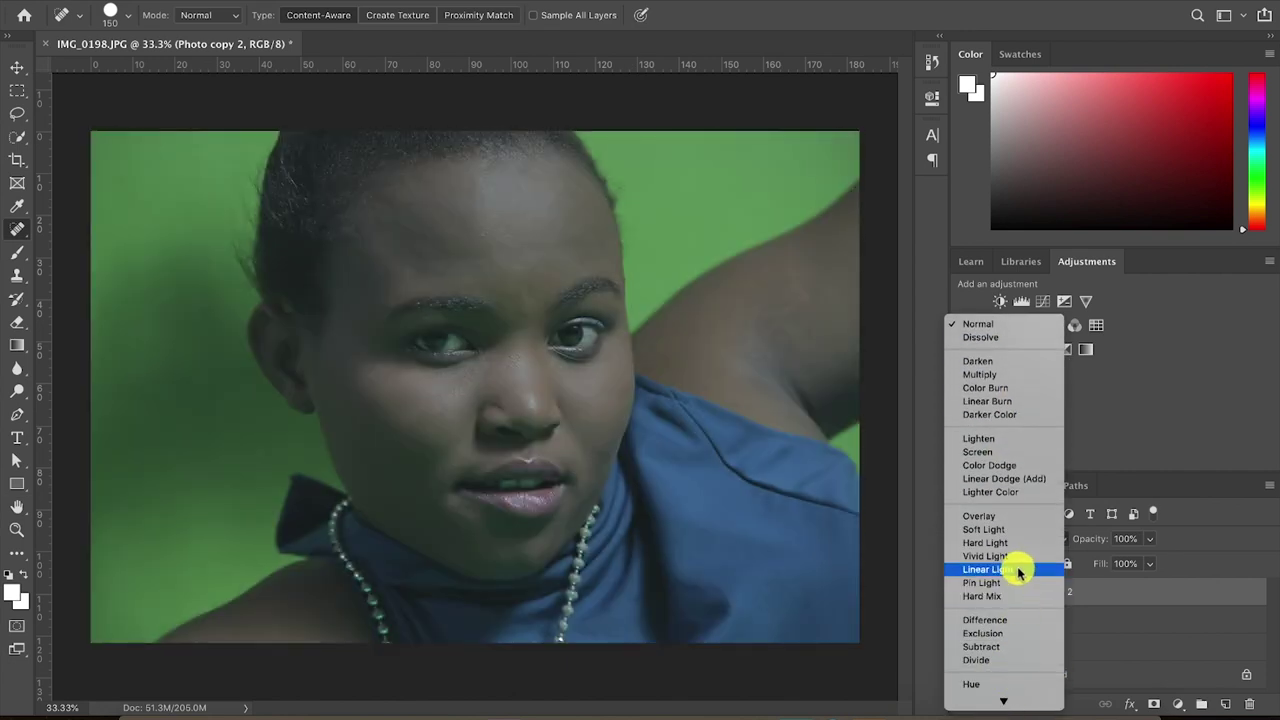
left_click(1018, 570)
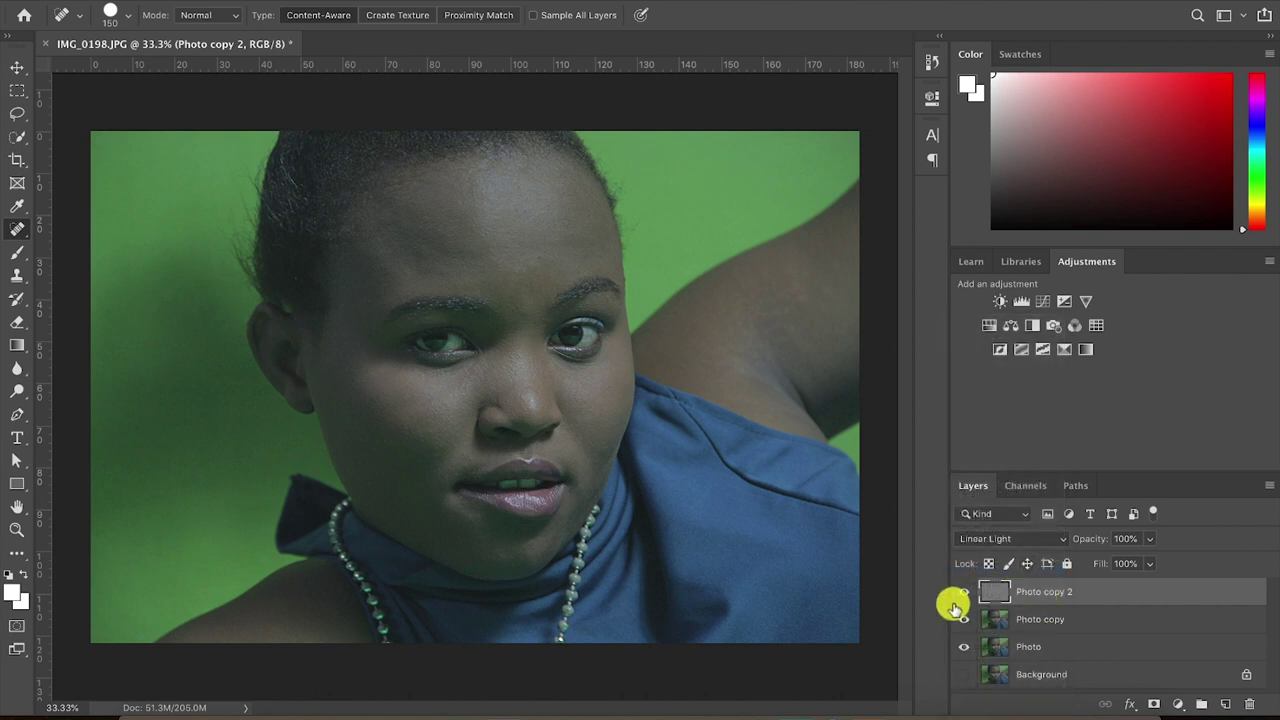
Put the Photo copy and Photo copy 2 layers into a group named Retouching Group
left_click(1045, 621)
key("ctrl+plus")
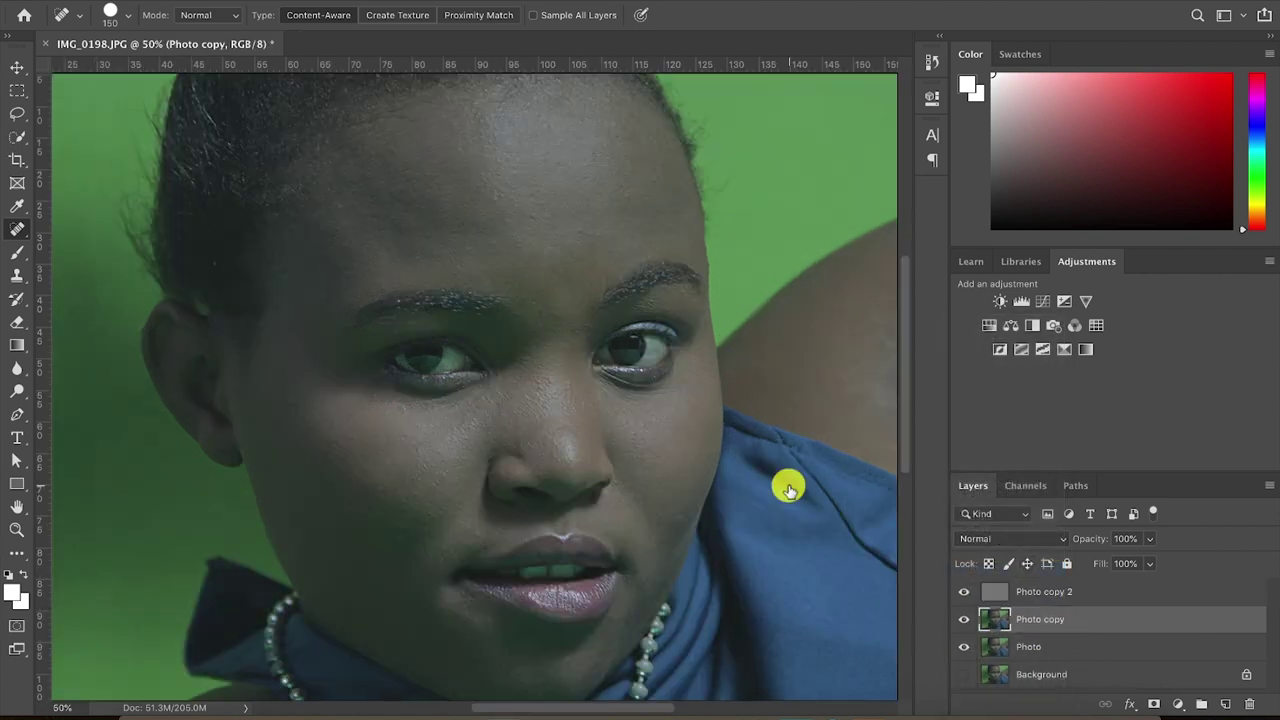
scroll(705, 293, "up", 4)
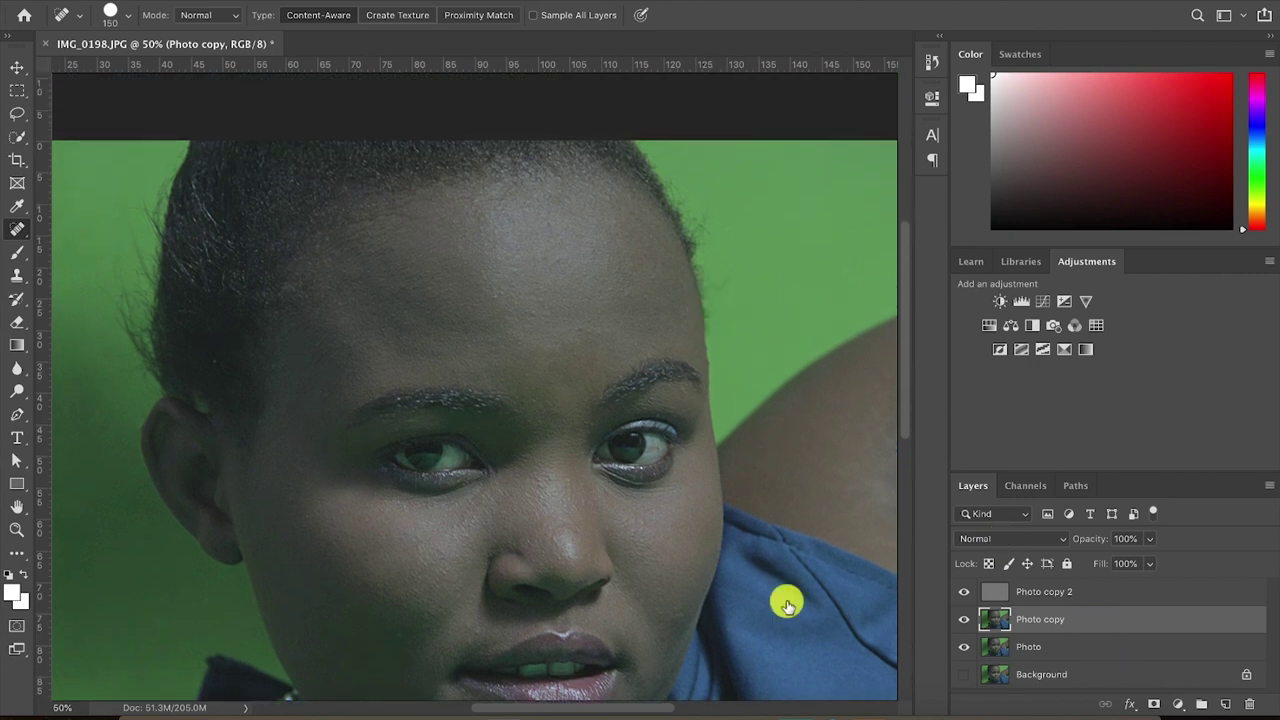
scroll(691, 548, "down", 6)
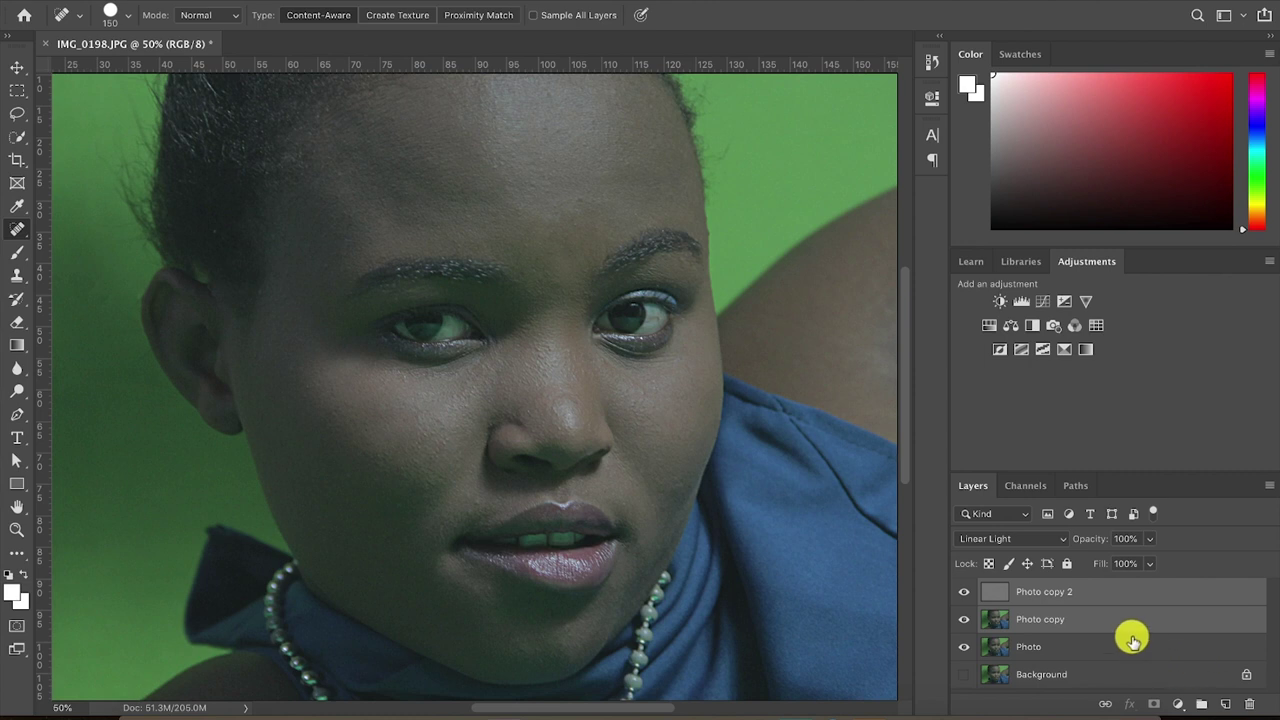
left_click(1200, 706)
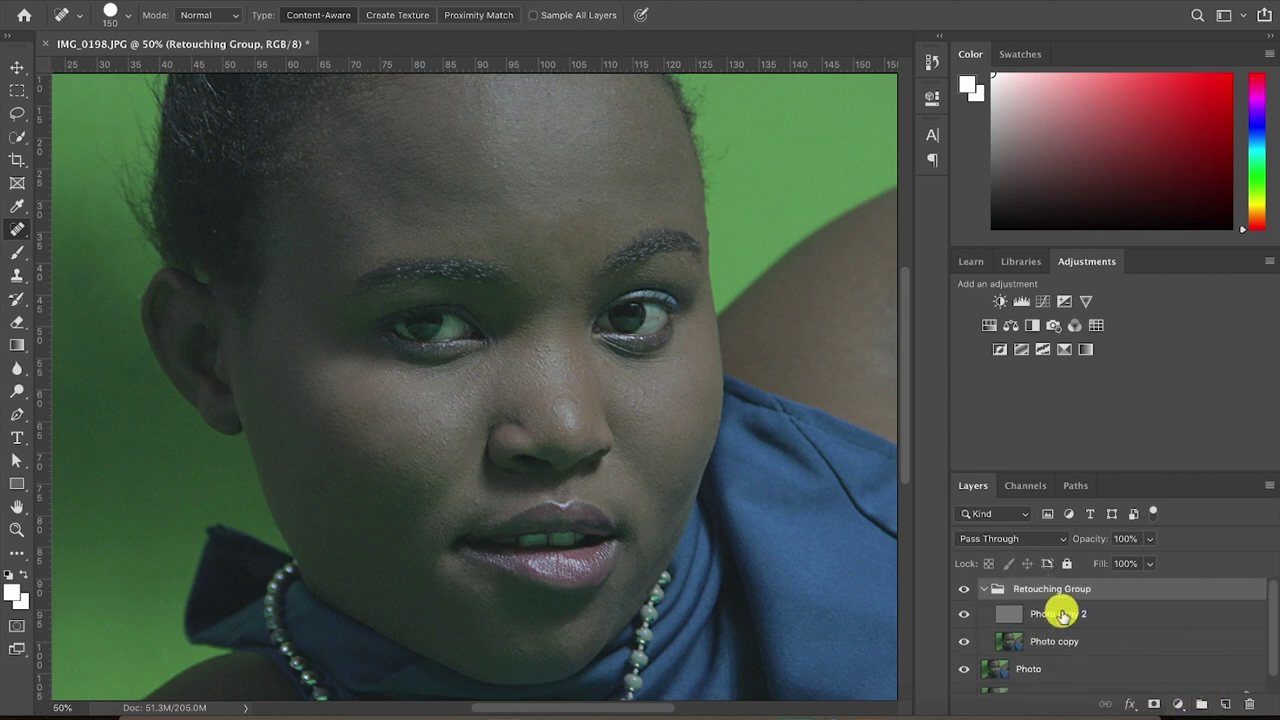
On the Photo copy layer, outline the forehead down to the eyebrows with the Lasso tool at 15 px feather
left_click(1062, 616)
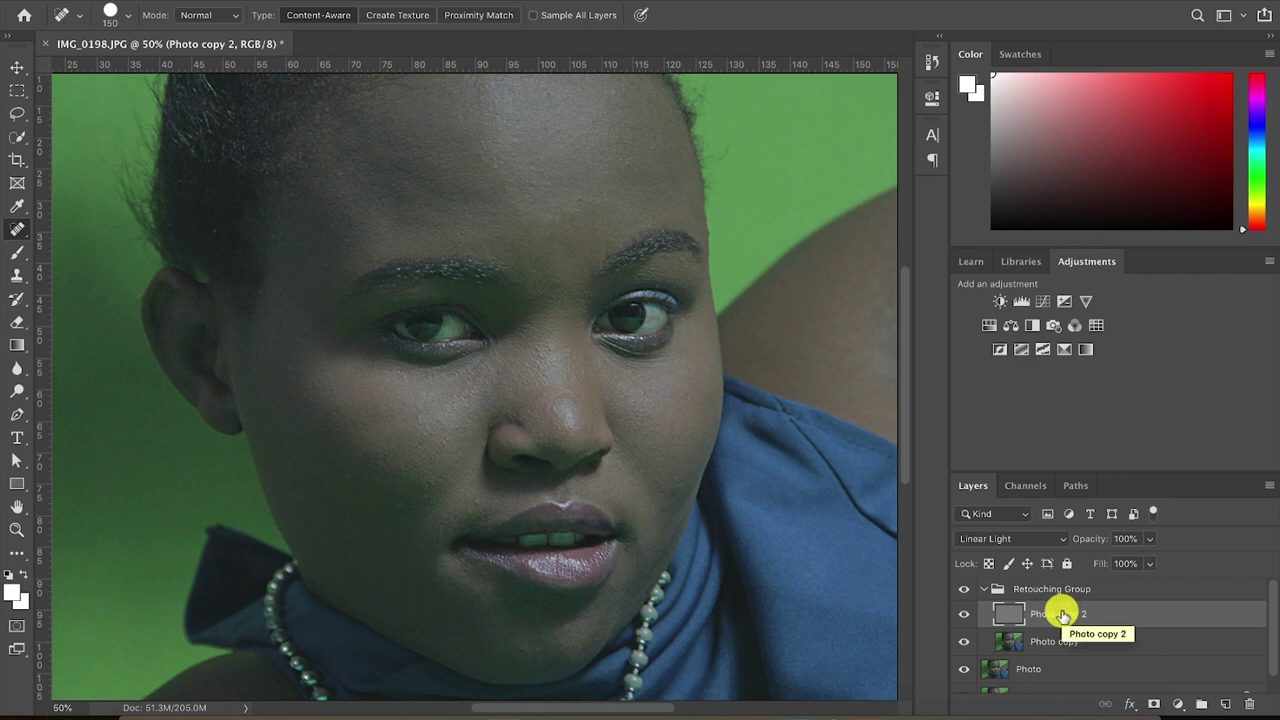
left_click(1054, 650)
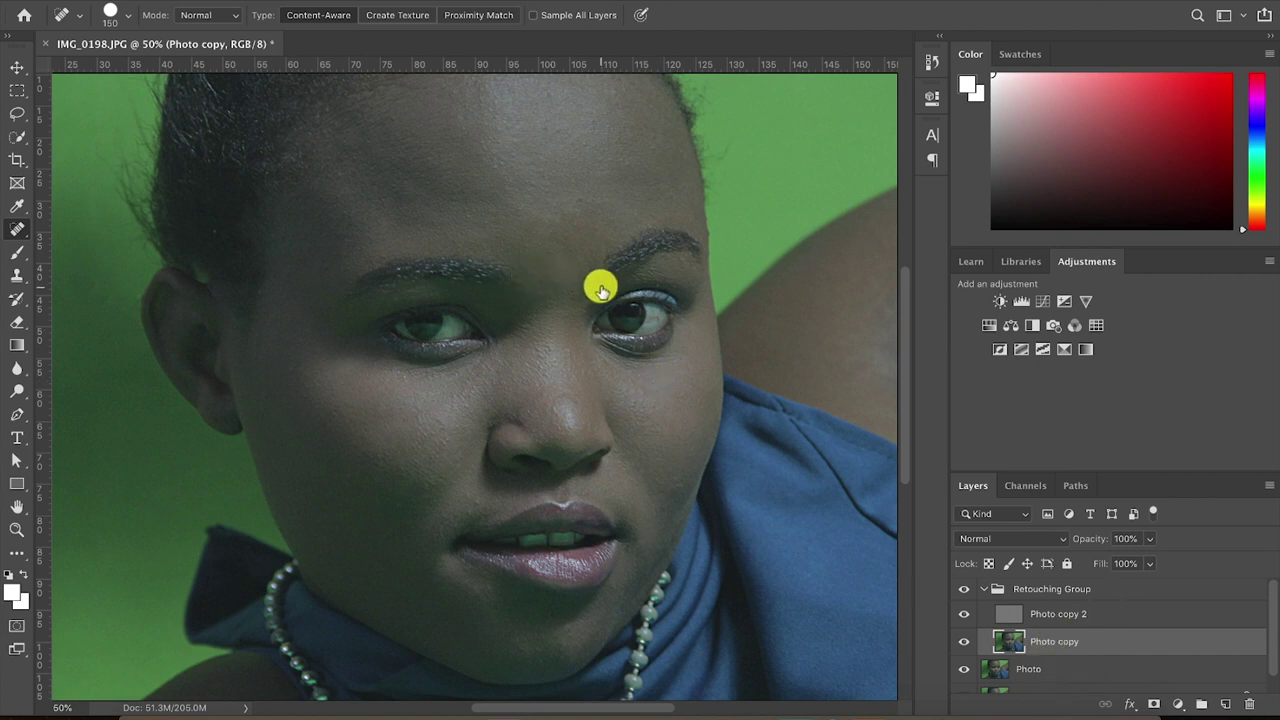
left_click(1052, 611)
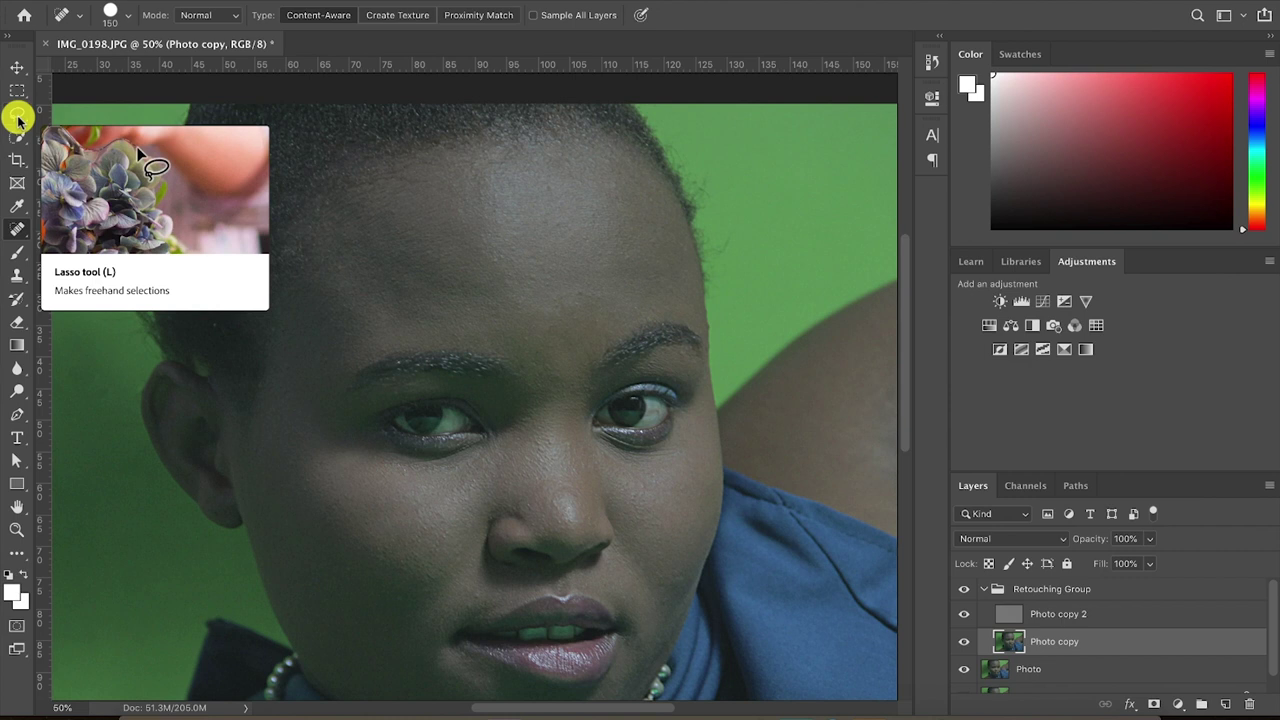
left_click(8, 115)
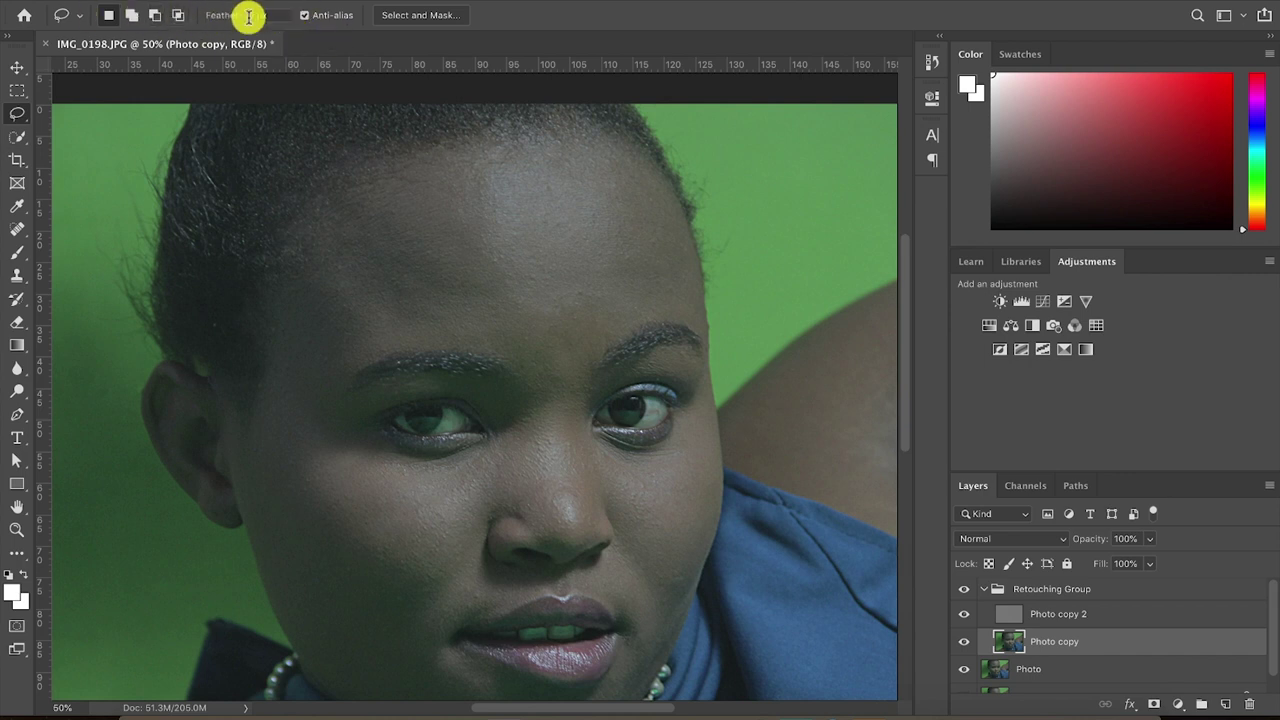
left_click_drag(281, 15, 243, 16)
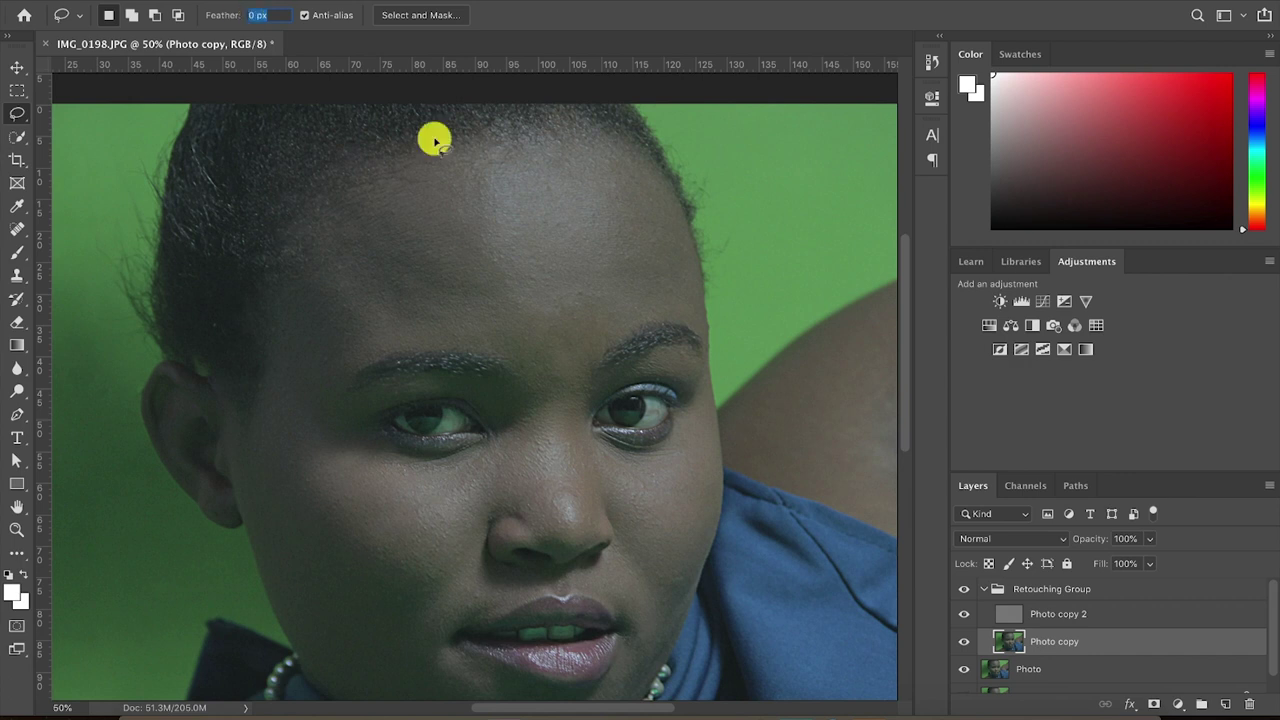
type("1")
type("5")
mouse_move(653, 125)
left_mouse_down()
mouse_move(521, 133)
mouse_move(384, 173)
mouse_move(336, 213)
mouse_move(293, 294)
mouse_move(288, 389)
mouse_move(469, 336)
mouse_move(547, 361)
mouse_move(578, 399)
mouse_move(680, 316)
mouse_move(731, 321)
mouse_move(702, 189)
mouse_move(656, 126)
left_mouse_up()
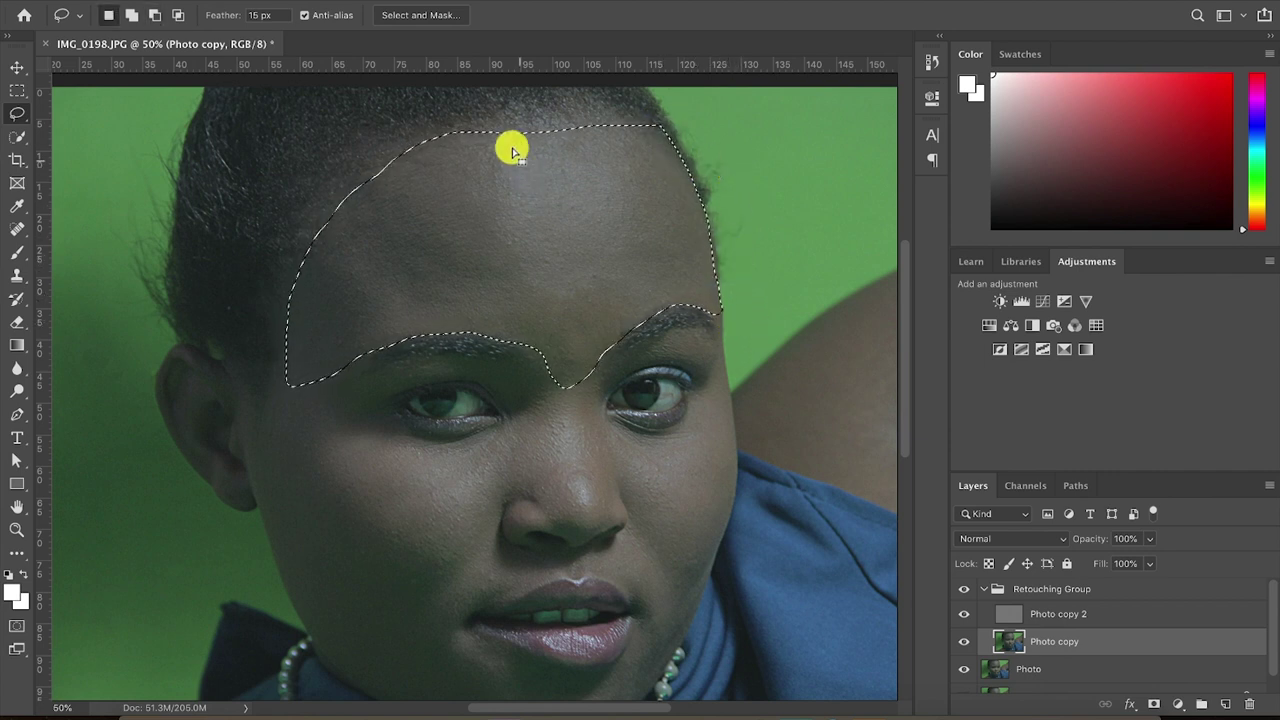
Smooth the selected forehead with a Gaussian Blur of 18 pixels radius and clear the selection
left_click(440, 2)
mouse_move(480, 184)
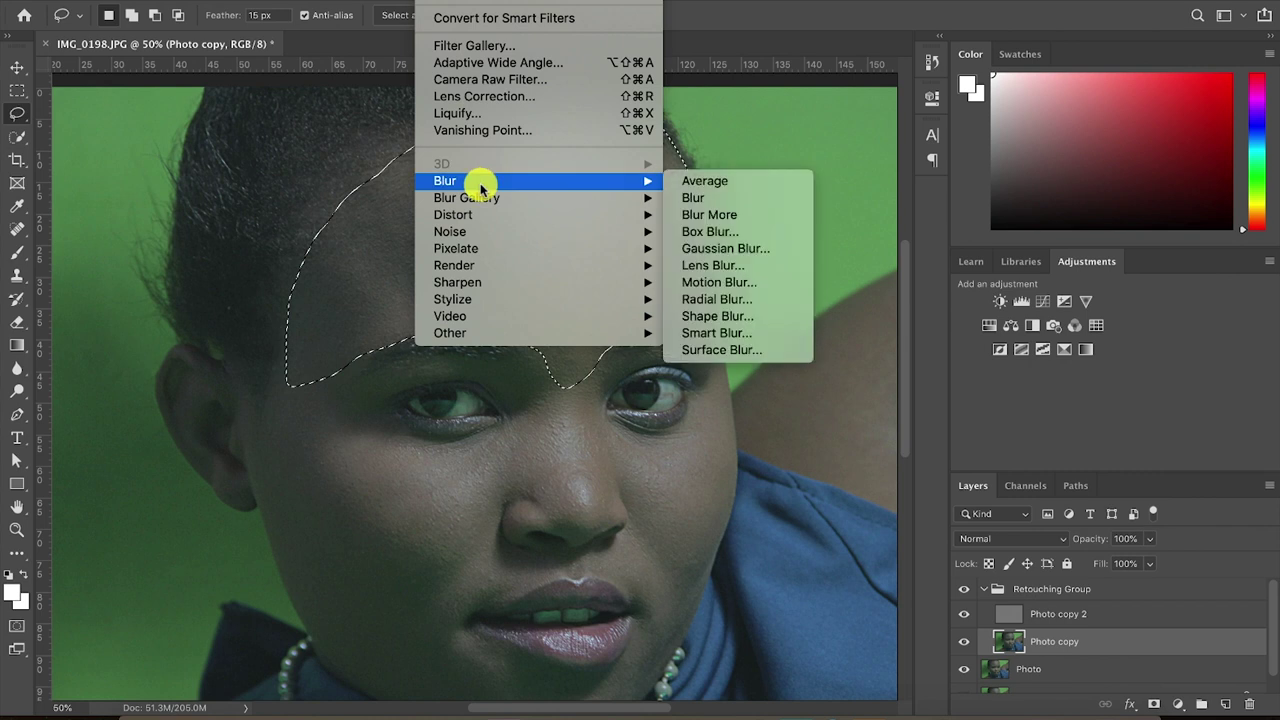
left_click(703, 256)
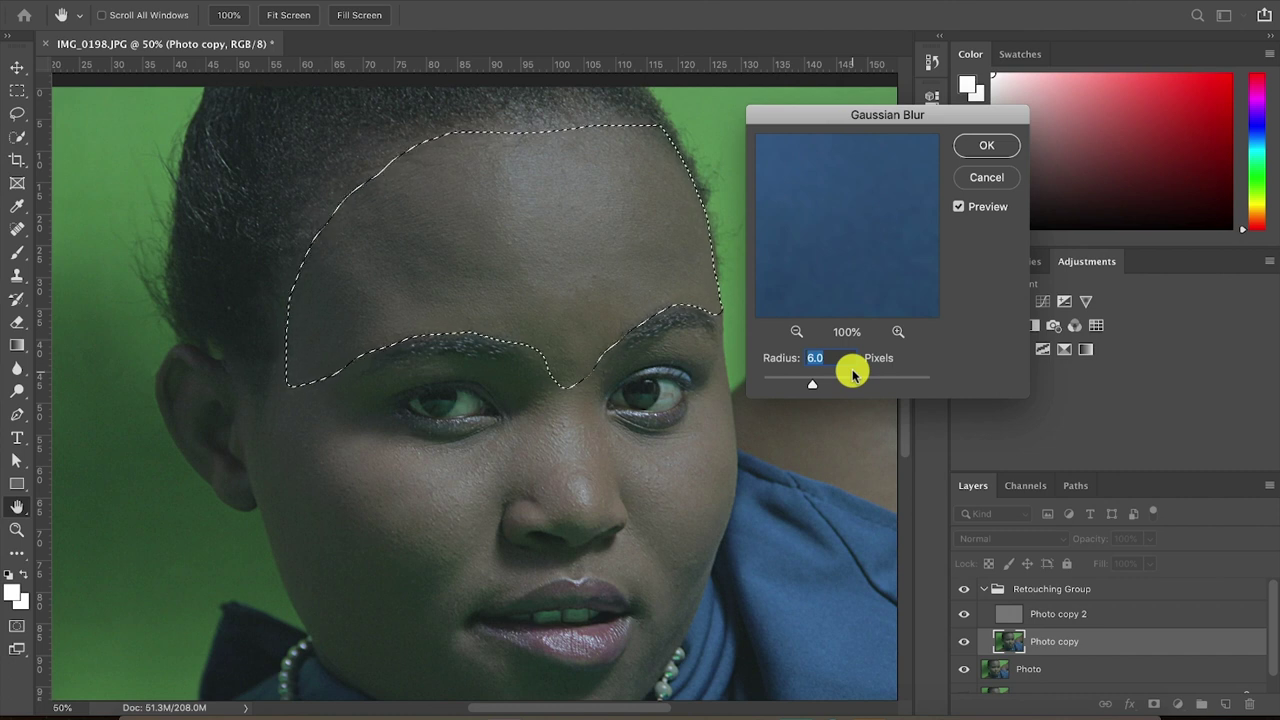
type("20")
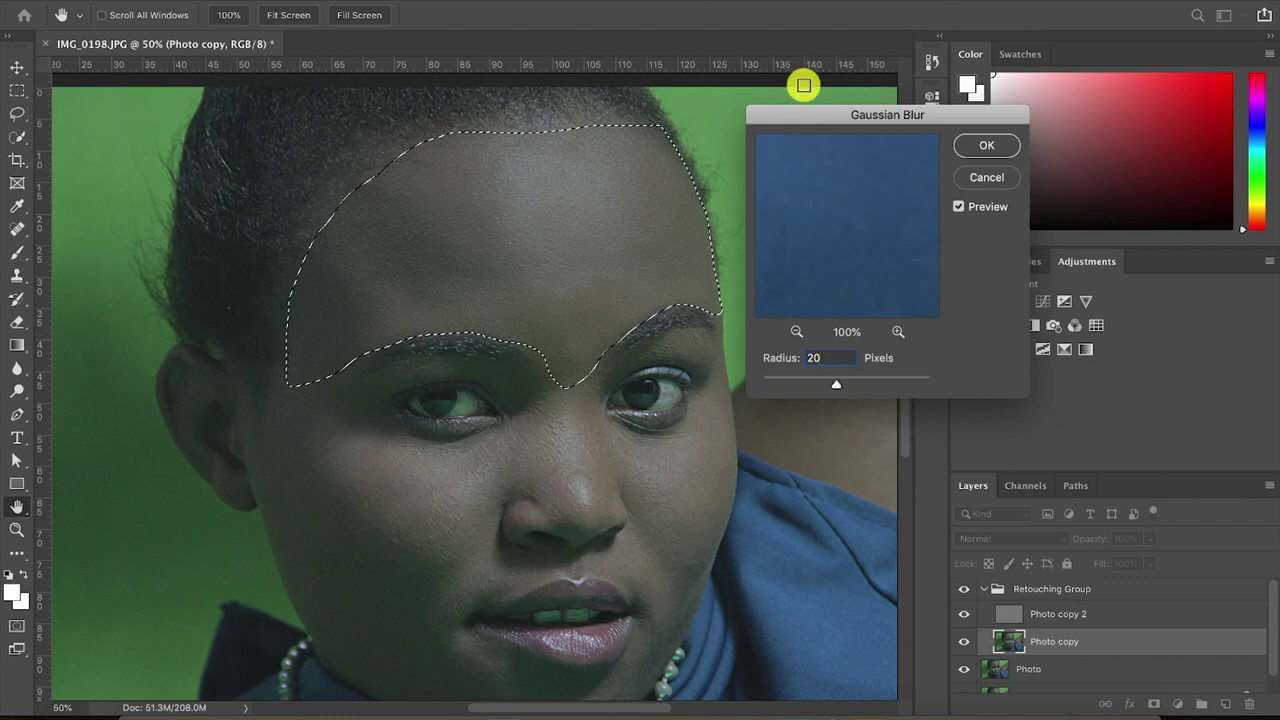
double_click(832, 359)
type("18")
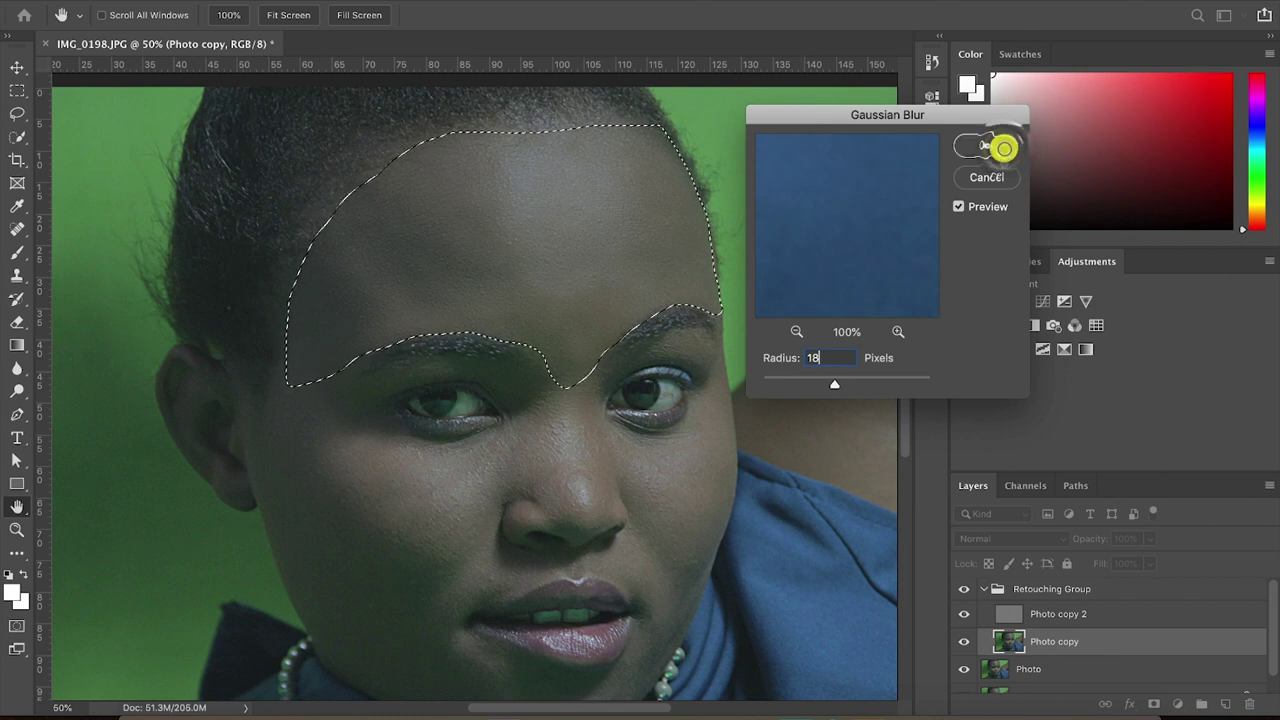
left_click(1008, 145)
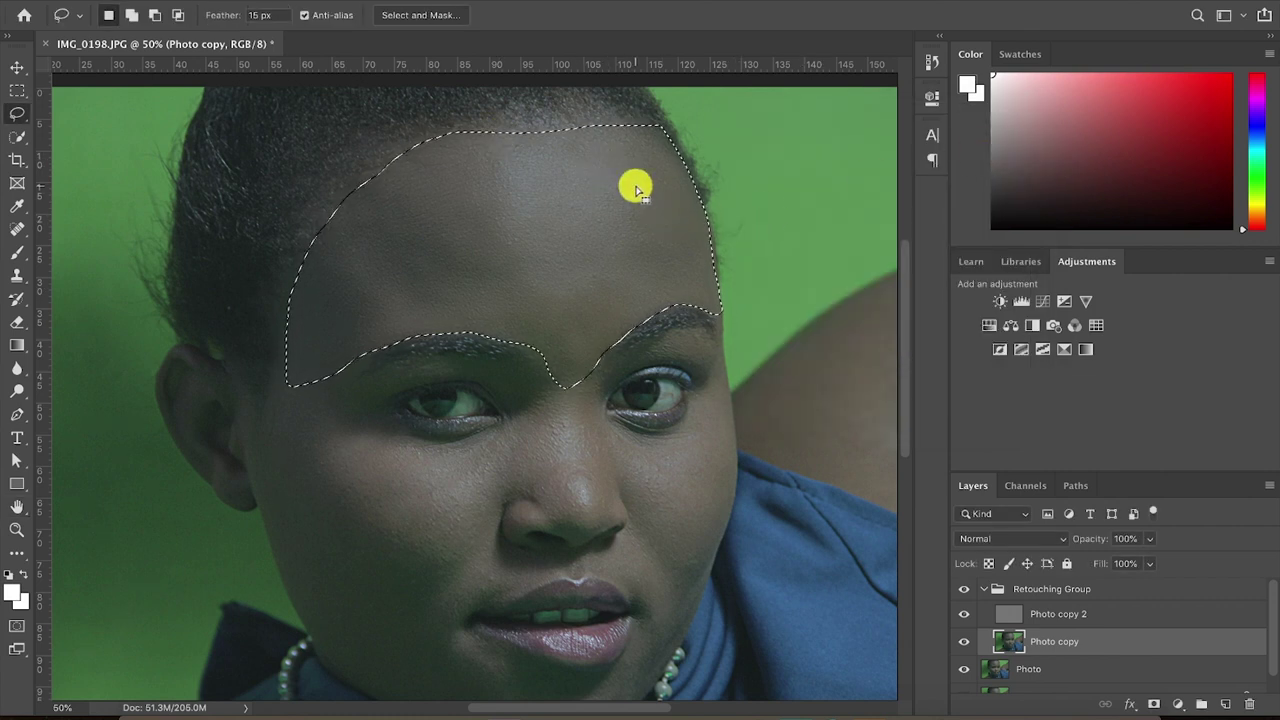
key("ctrl+d")
Outline the cheek between the visible ear and the nose, smooth it with a 15-pixel Gaussian Blur and clear the selection
scroll(636, 189, "down", 5)
mouse_move(452, 203)
left_mouse_down()
mouse_move(359, 225)
mouse_move(287, 191)
mouse_move(258, 153)
mouse_move(219, 155)
mouse_move(194, 264)
mouse_move(243, 380)
mouse_move(303, 451)
mouse_move(440, 350)
mouse_move(447, 293)
mouse_move(491, 240)
mouse_move(477, 194)
left_mouse_up()
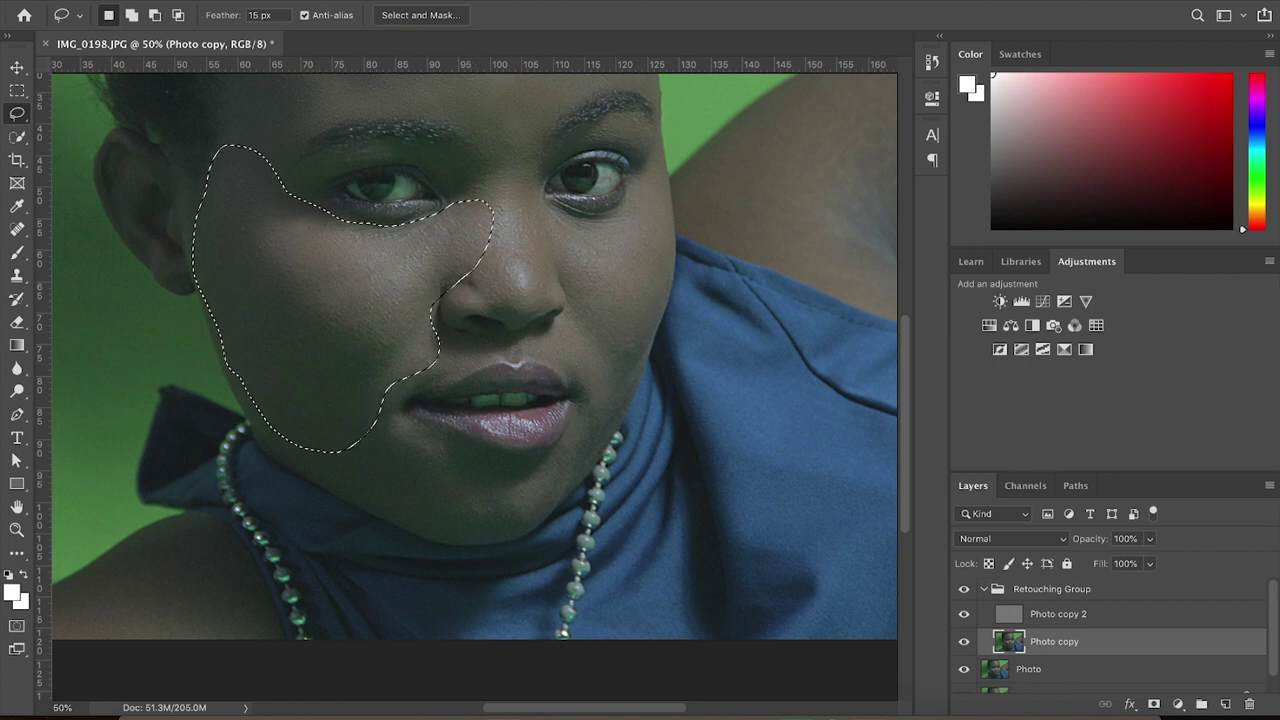
left_click(437, 2)
mouse_move(463, 180)
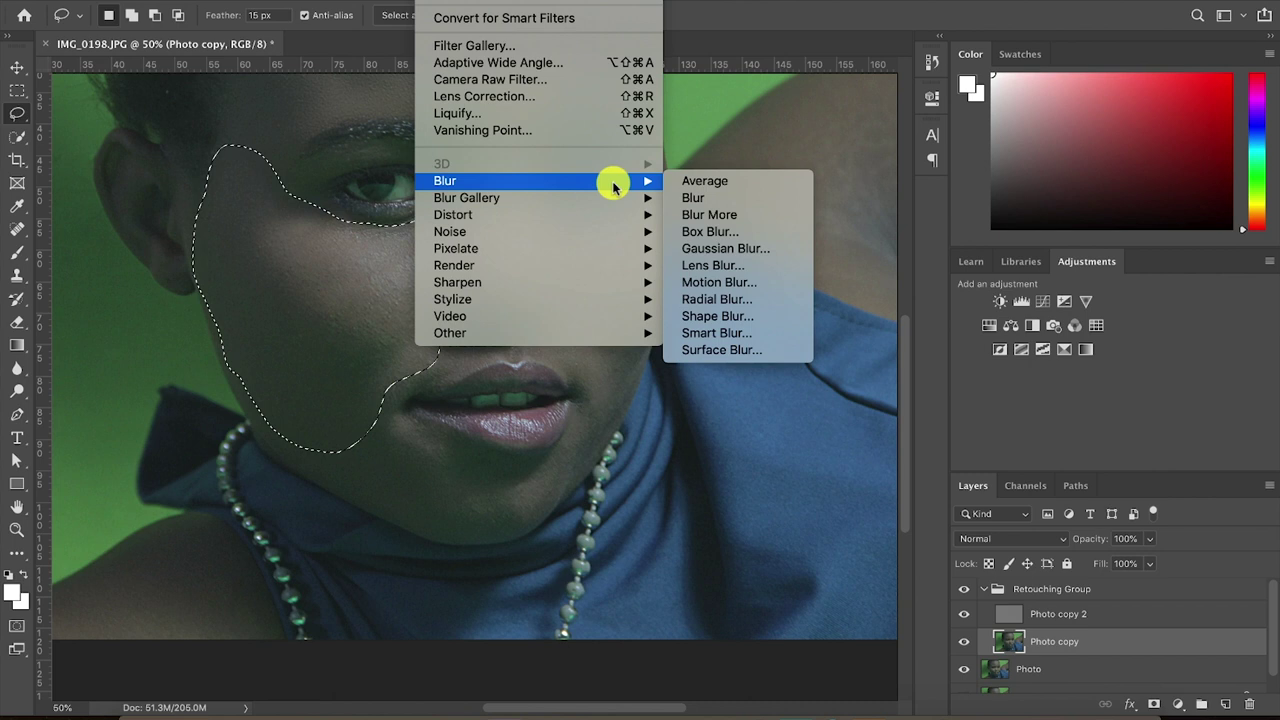
left_click(731, 247)
type("15")
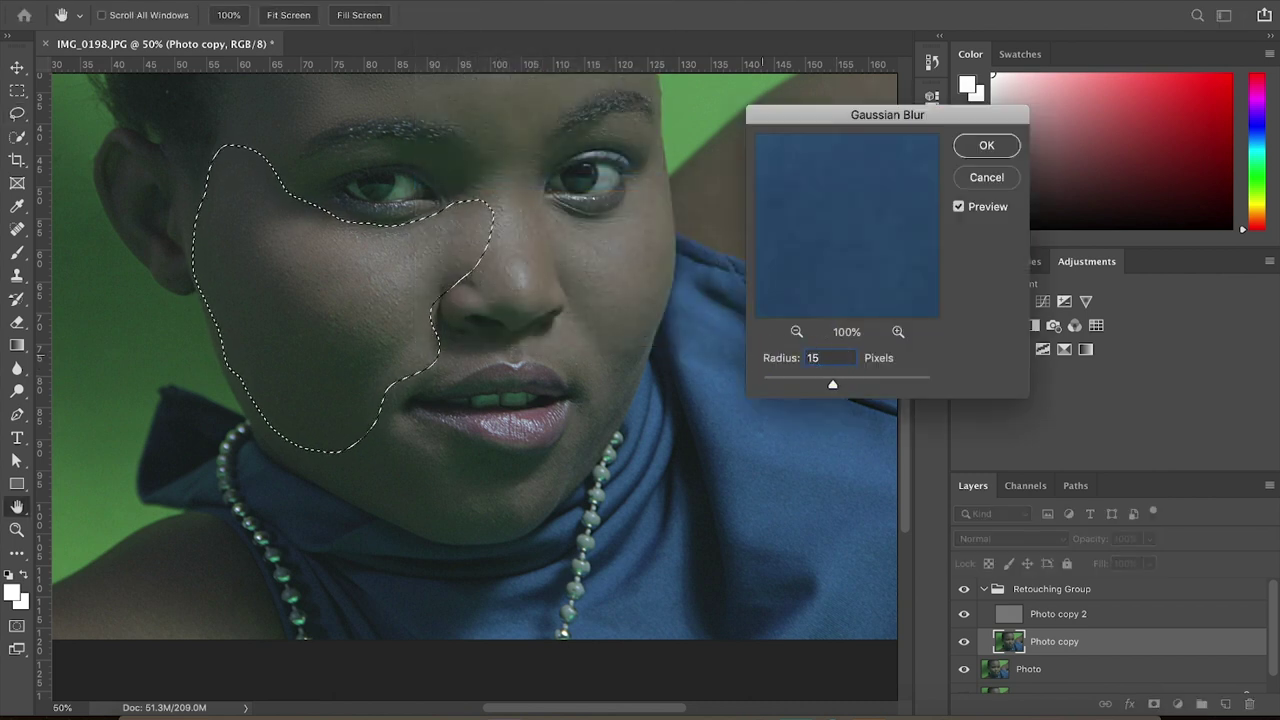
left_click(984, 148)
key("ctrl+d")
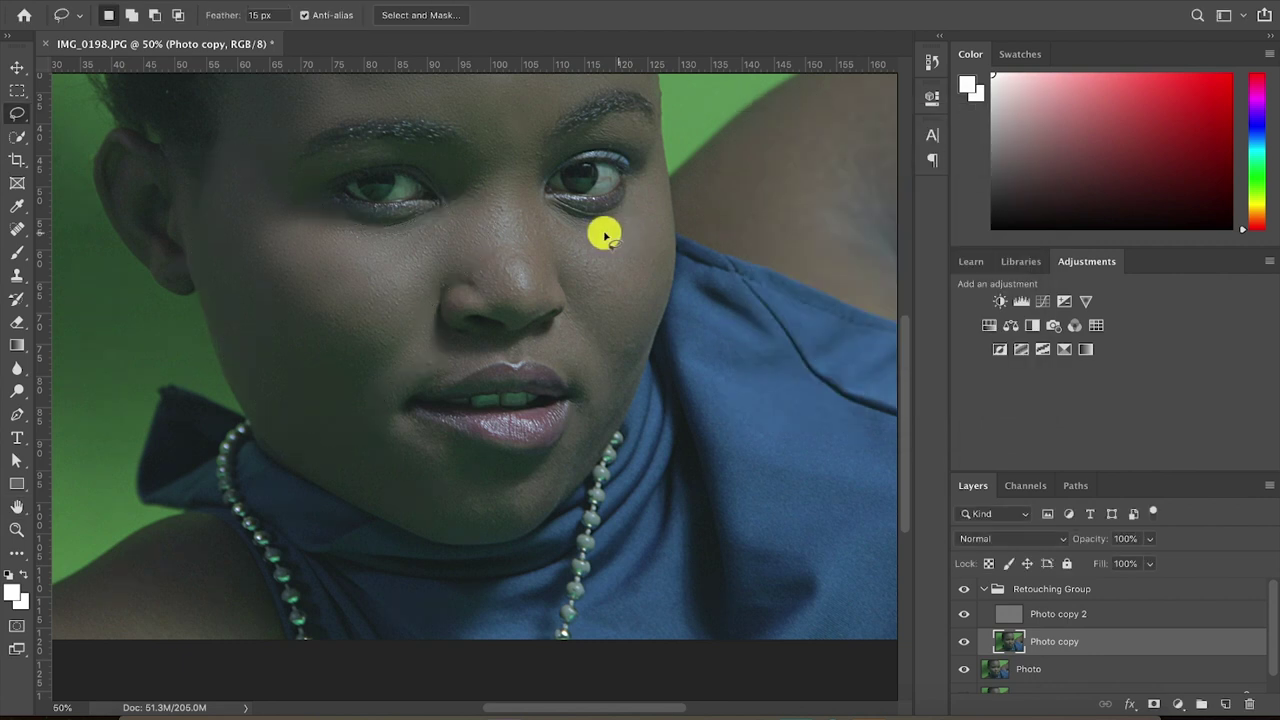
Outline the cheek beneath the eye farther from the visible ear with the Lasso tool and smooth it with a Gaussian Blur
scroll(628, 215, "right", 1)
mouse_move(621, 178)
left_mouse_down()
mouse_move(550, 220)
mouse_move(508, 206)
mouse_move(556, 394)
mouse_move(587, 421)
mouse_move(640, 253)
mouse_move(636, 168)
left_mouse_up()
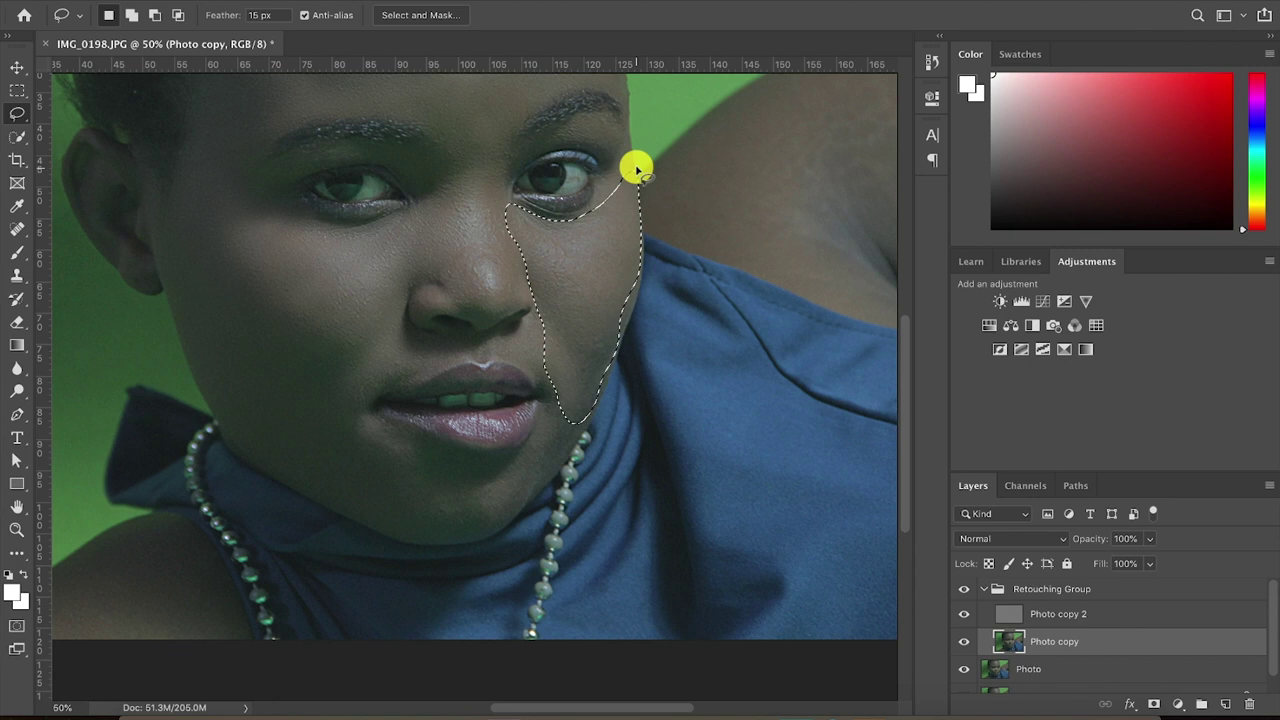
left_click(440, 2)
mouse_move(445, 181)
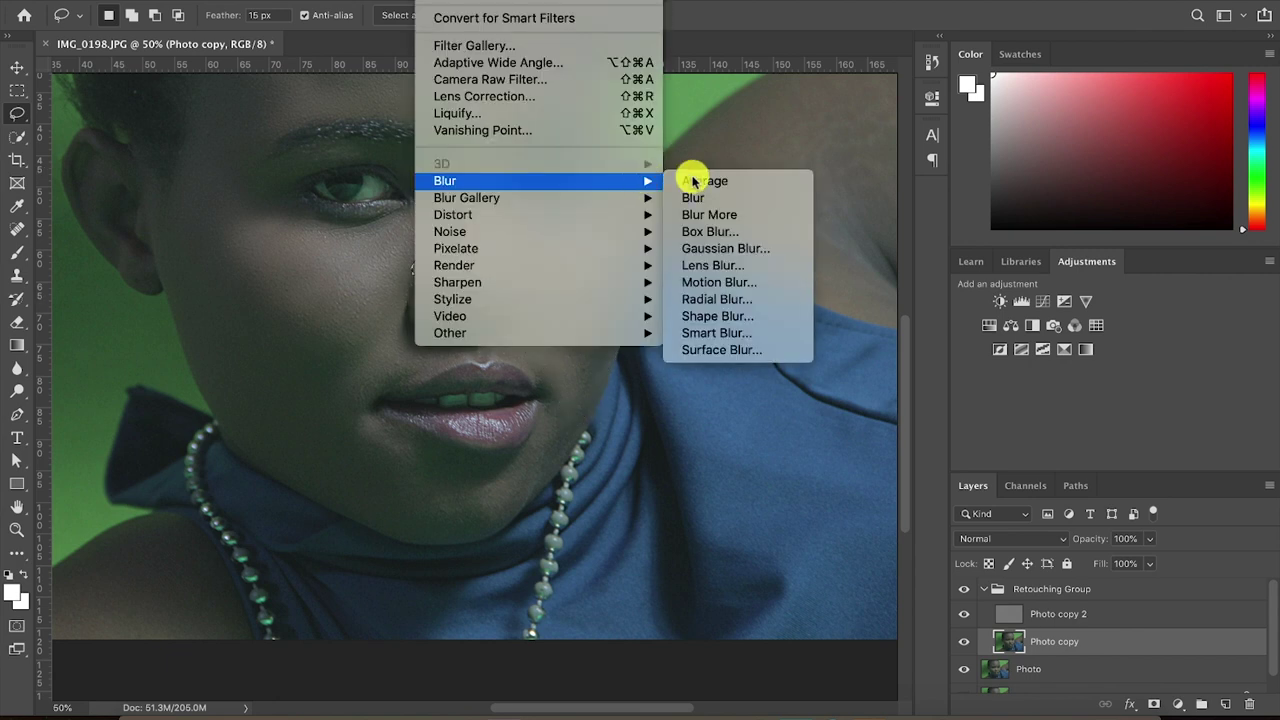
left_click(727, 249)
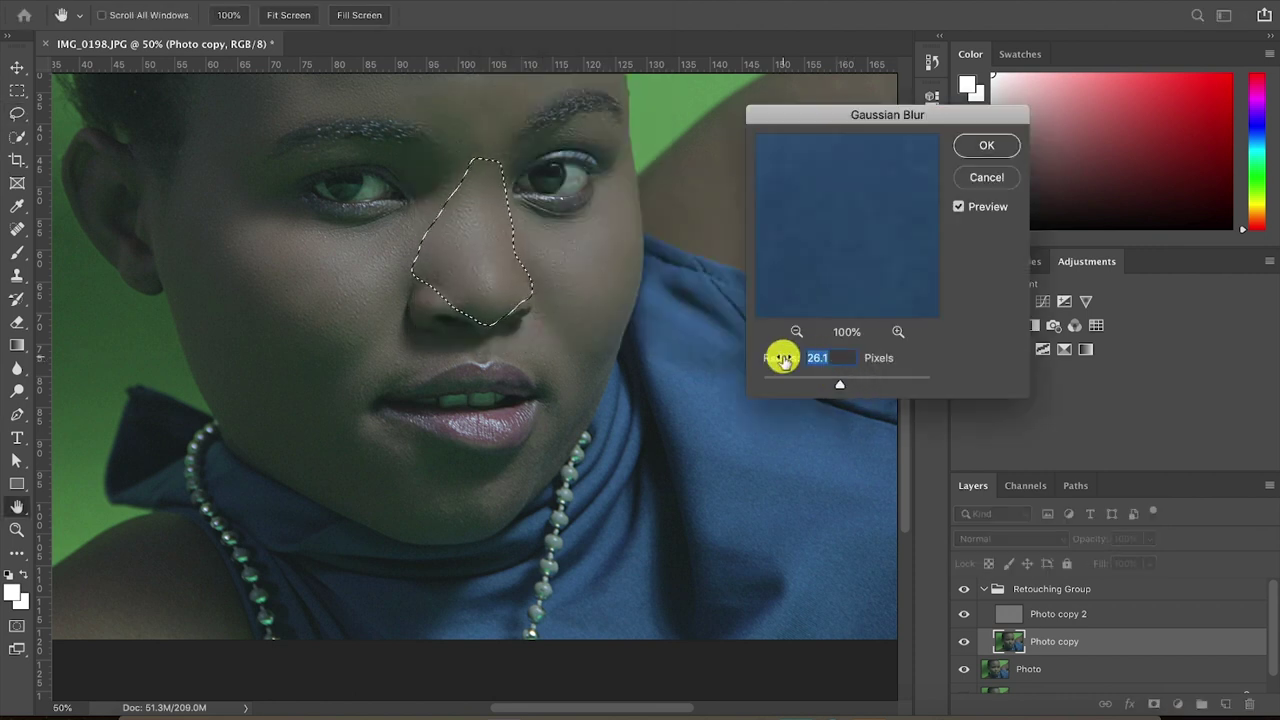
Smooth the selected nose area with a Gaussian Blur of 15 pixels radius
type("15")
left_click(831, 360)
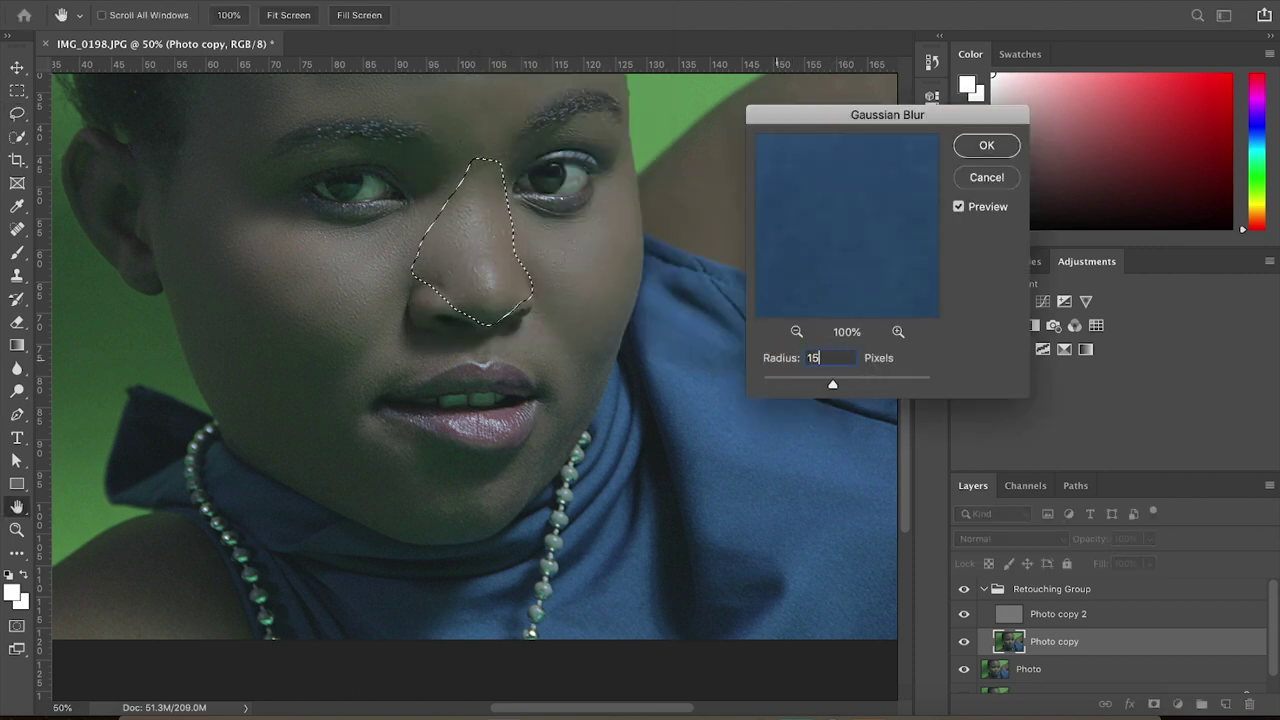
left_click(986, 145)
Outline the skin between the nose and upper lip and repeat the last Gaussian Blur on it
scroll(417, 294, "down", 3)
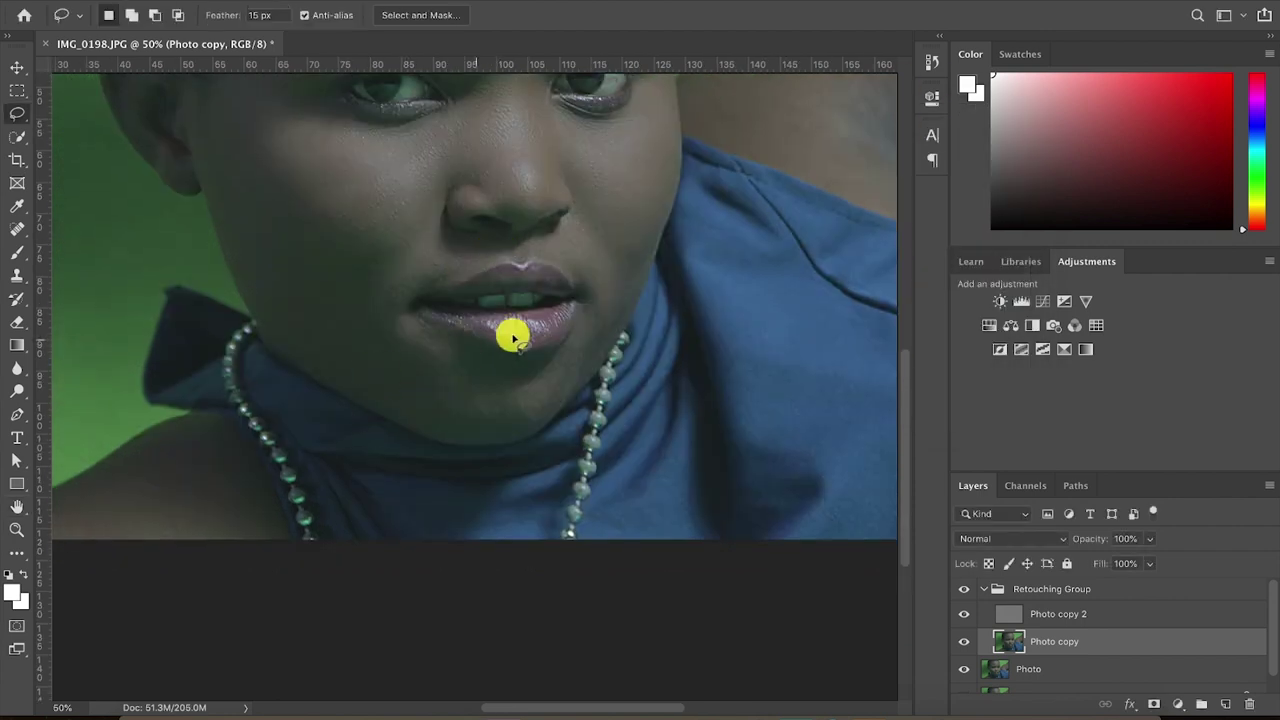
mouse_move(458, 237)
left_mouse_down()
mouse_move(401, 299)
mouse_move(516, 265)
mouse_move(606, 263)
mouse_move(554, 226)
mouse_move(470, 236)
left_mouse_up()
left_click(422, 2)
left_click(432, 10)
left_click(495, 399)
Outline the chin area from the corner of the mouth, repeat the last Gaussian Blur on it and clear the selection
mouse_move(595, 305)
left_mouse_down()
mouse_move(554, 364)
mouse_move(472, 351)
mouse_move(364, 368)
mouse_move(444, 445)
mouse_move(518, 446)
mouse_move(595, 393)
mouse_move(610, 300)
left_mouse_up()
left_click(429, 2)
left_click(448, 8)
key("super+d")
scroll(668, 258, "up", 3)
key("super+minus")
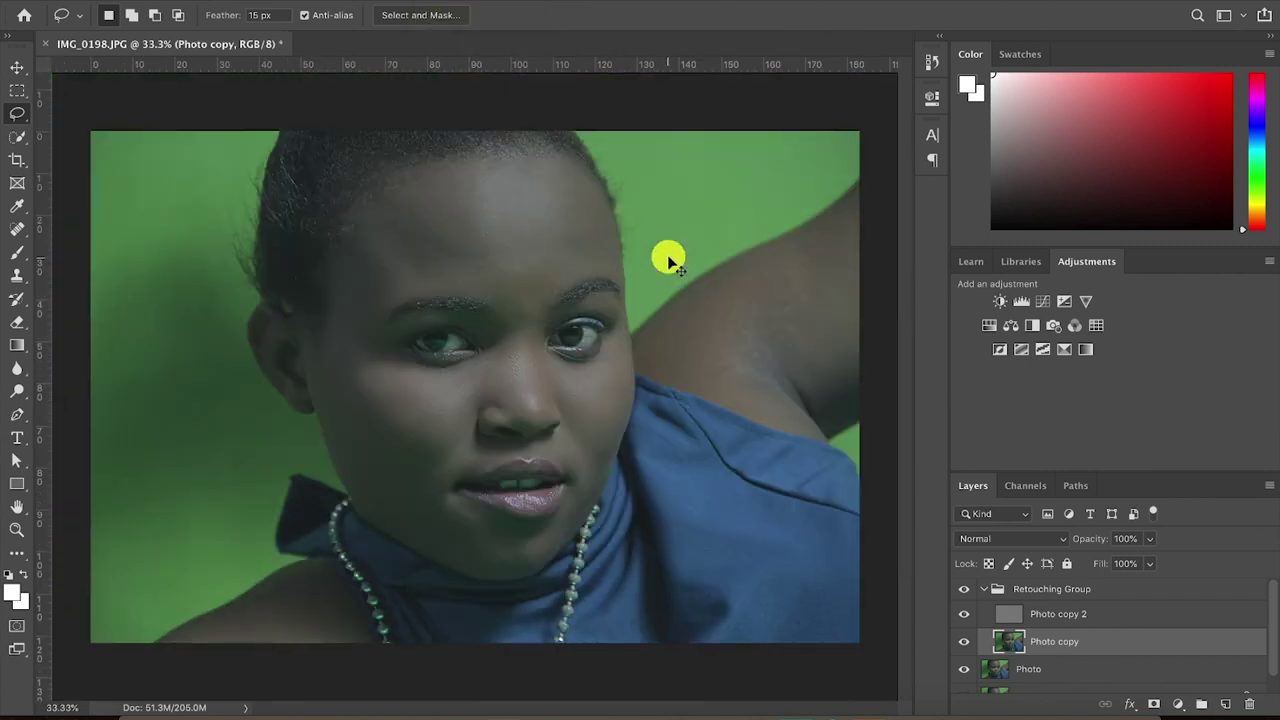
Outline the bare shoulder and raised arm, smooth them with a 10-pixel Gaussian Blur and clear the selection
key("ctrl+plus")
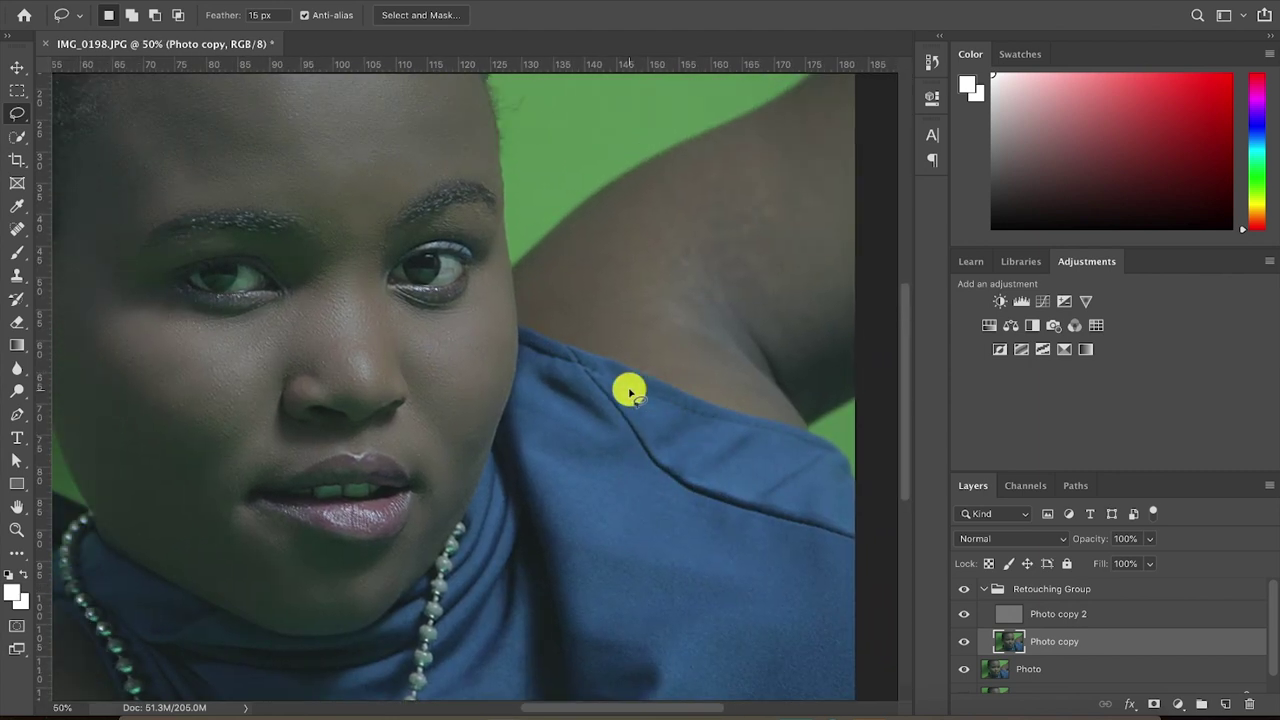
mouse_move(812, 88)
left_mouse_down()
mouse_move(569, 242)
mouse_move(528, 318)
mouse_move(795, 425)
mouse_move(758, 361)
mouse_move(836, 316)
left_mouse_up()
right_click(837, 311)
left_click(851, 223)
left_click(436, 3)
mouse_move(490, 180)
left_click(709, 249)
left_click_drag(826, 370, 765, 374)
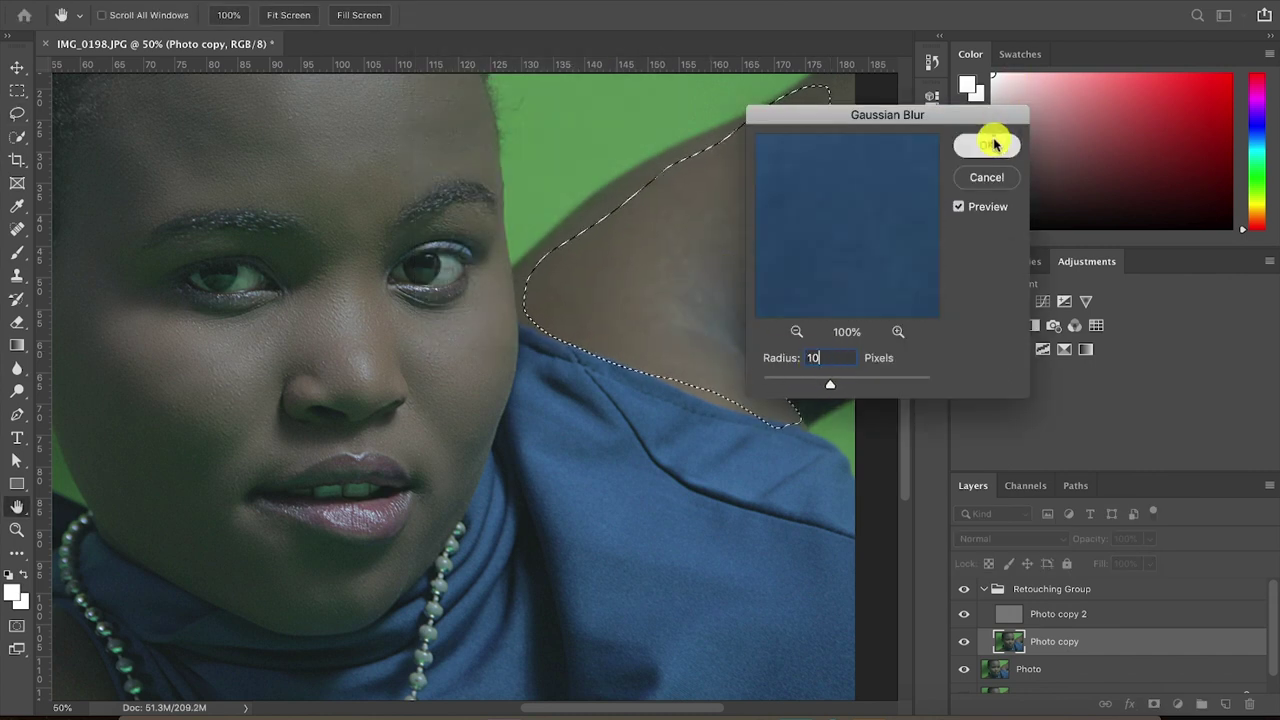
left_click(982, 145)
key("super+d")
Outline the other bare shoulder at the photo's lower edge, smooth it with a Gaussian Blur and clear the selection
scroll(708, 231, "down", 5)
scroll(708, 231, "left", 8)
mouse_move(668, 254)
left_mouse_down()
mouse_move(726, 374)
mouse_move(448, 392)
mouse_move(606, 274)
mouse_move(664, 257)
left_mouse_up()
left_click(390, 3)
mouse_move(490, 180)
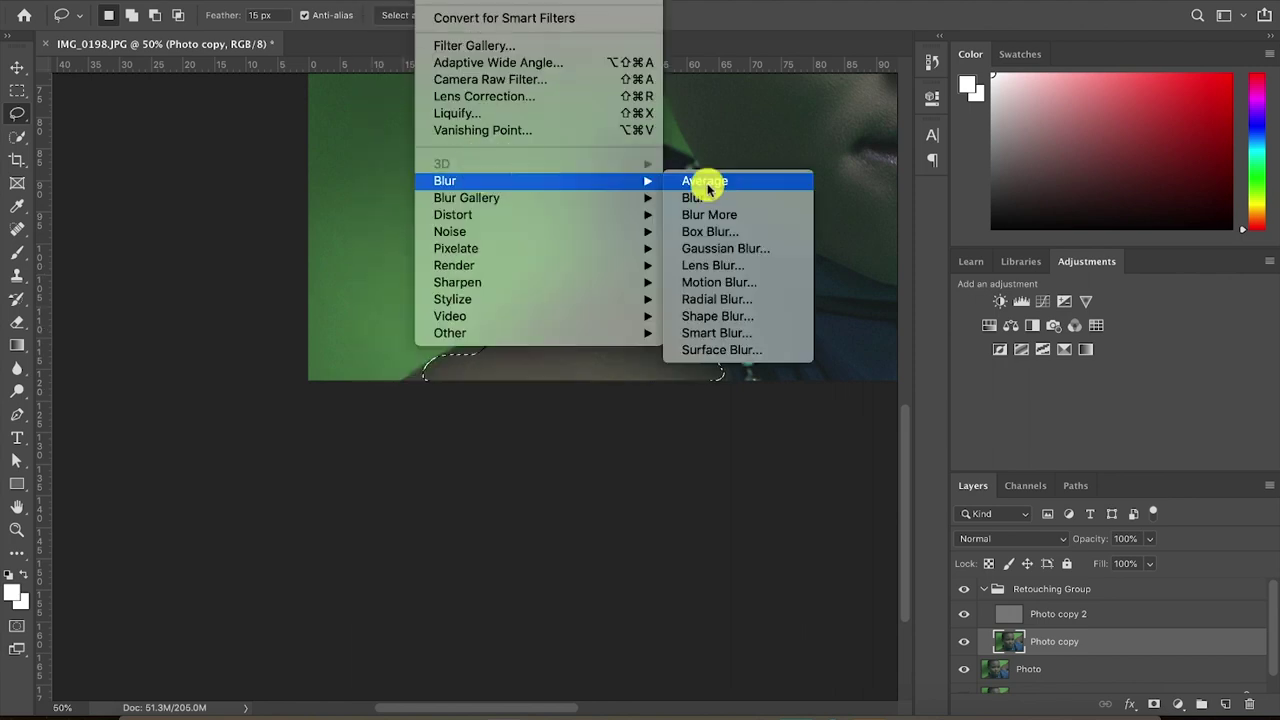
left_click(708, 248)
left_click(968, 141)
key("super+d")
scroll(743, 251, "up", 5)
scroll(743, 251, "right", 5)
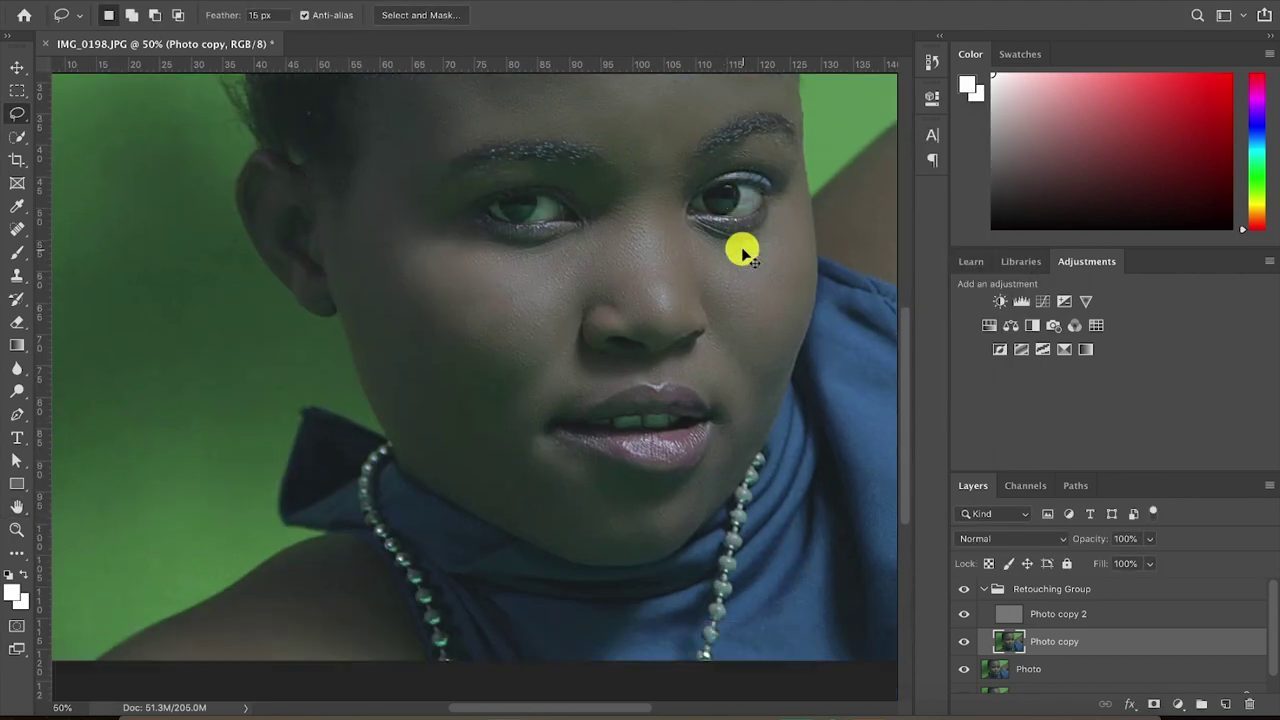
key("super+minus")
Move the Photo layer into the Retouching Group beneath Photo copy and make the Background layer visible
left_click(984, 589)
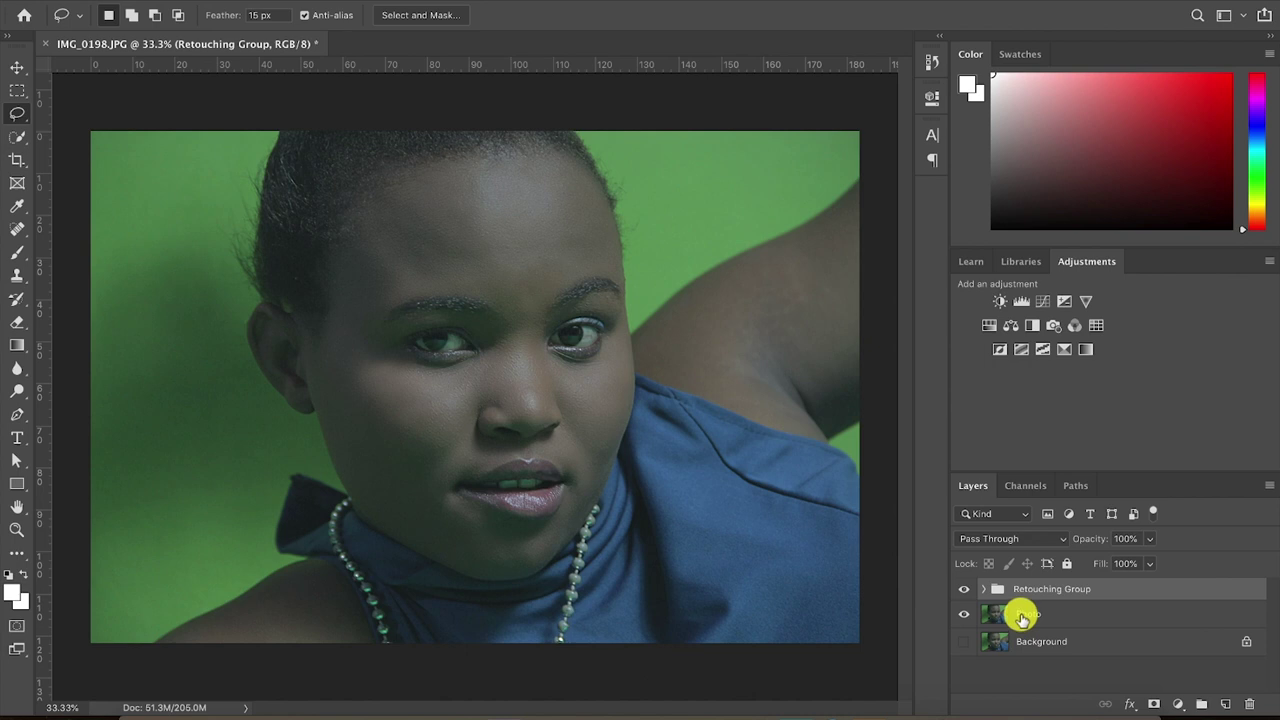
mouse_move(1011, 616)
left_mouse_down()
mouse_move(1006, 594)
mouse_move(1037, 651)
left_mouse_up()
left_click(984, 589)
left_click(1046, 612)
scroll(1044, 609, "down", 1)
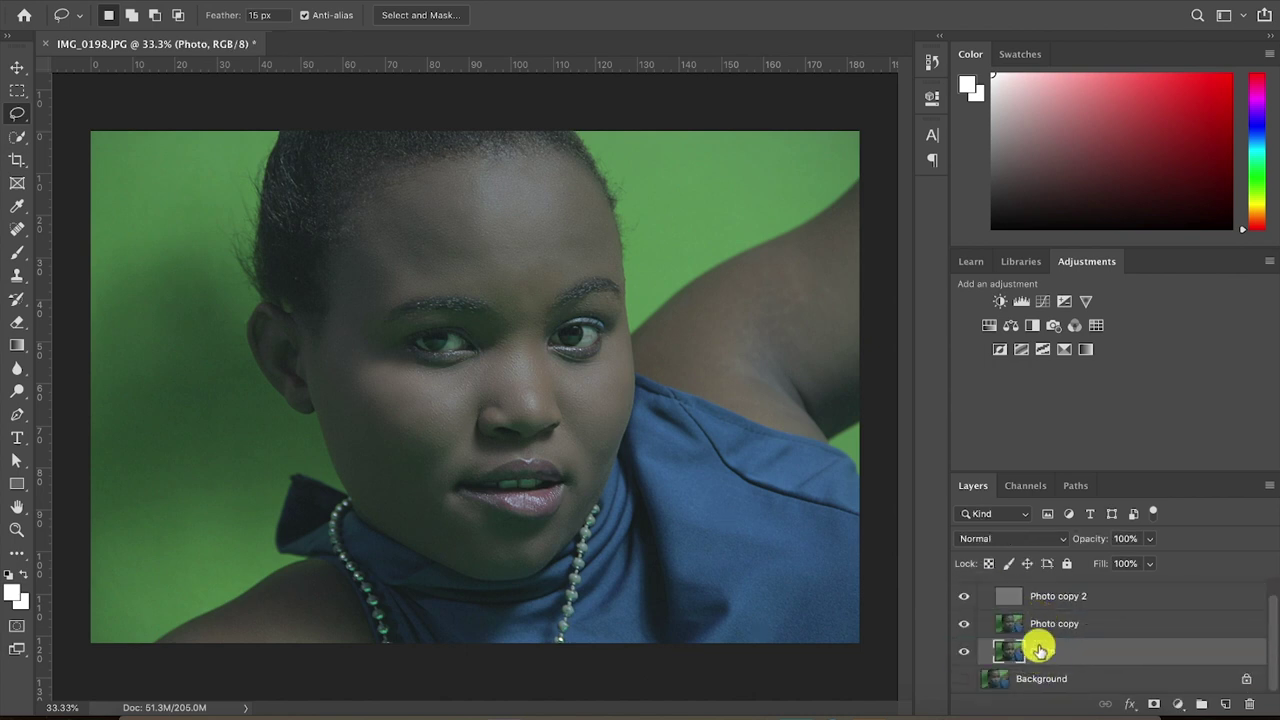
left_click(984, 589)
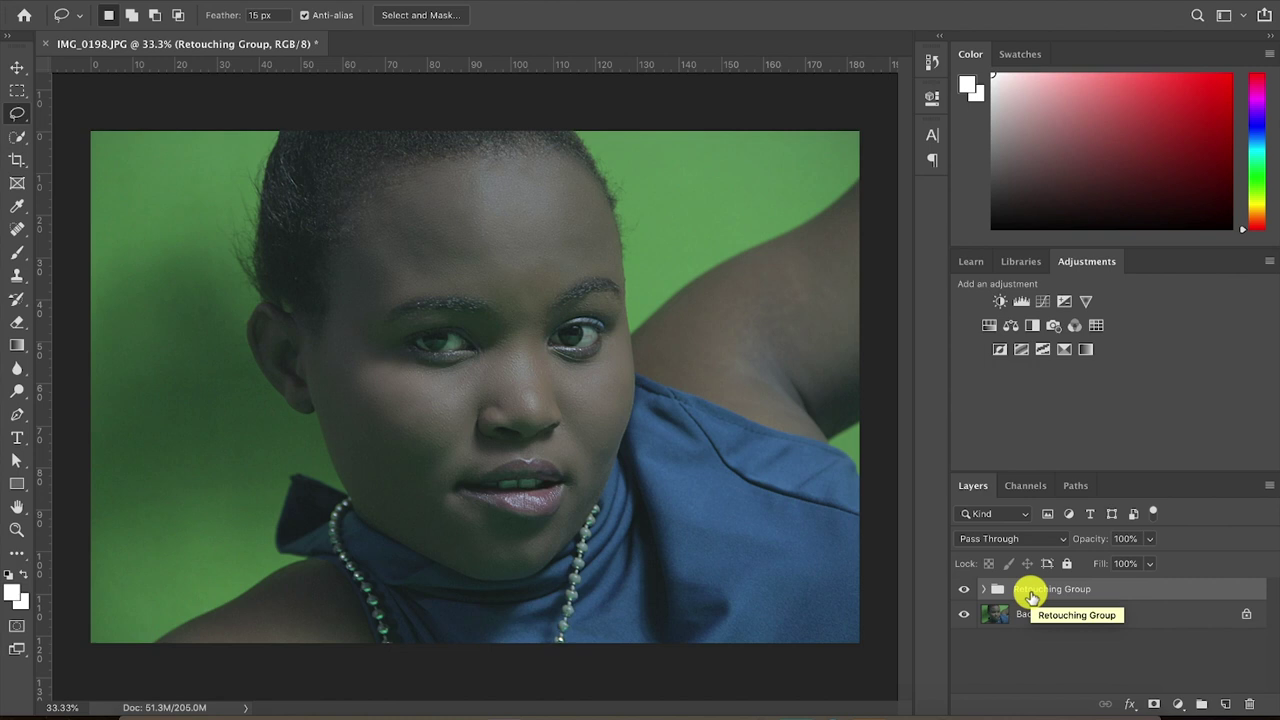
Compare the face before and after retouching by hiding and showing the Retouching Group
left_click(963, 592)
key("ctrl+plus")
key("ctrl+plus")
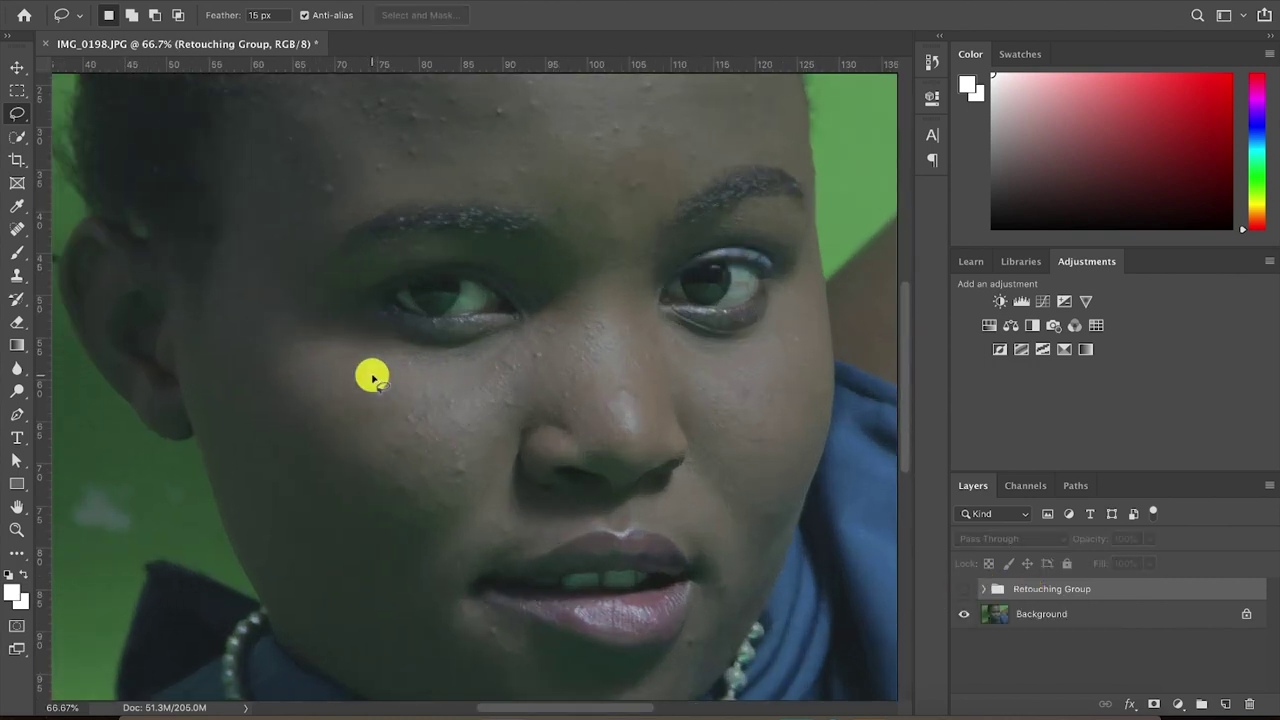
left_click(1008, 611)
left_click(1000, 587)
left_click(965, 593)
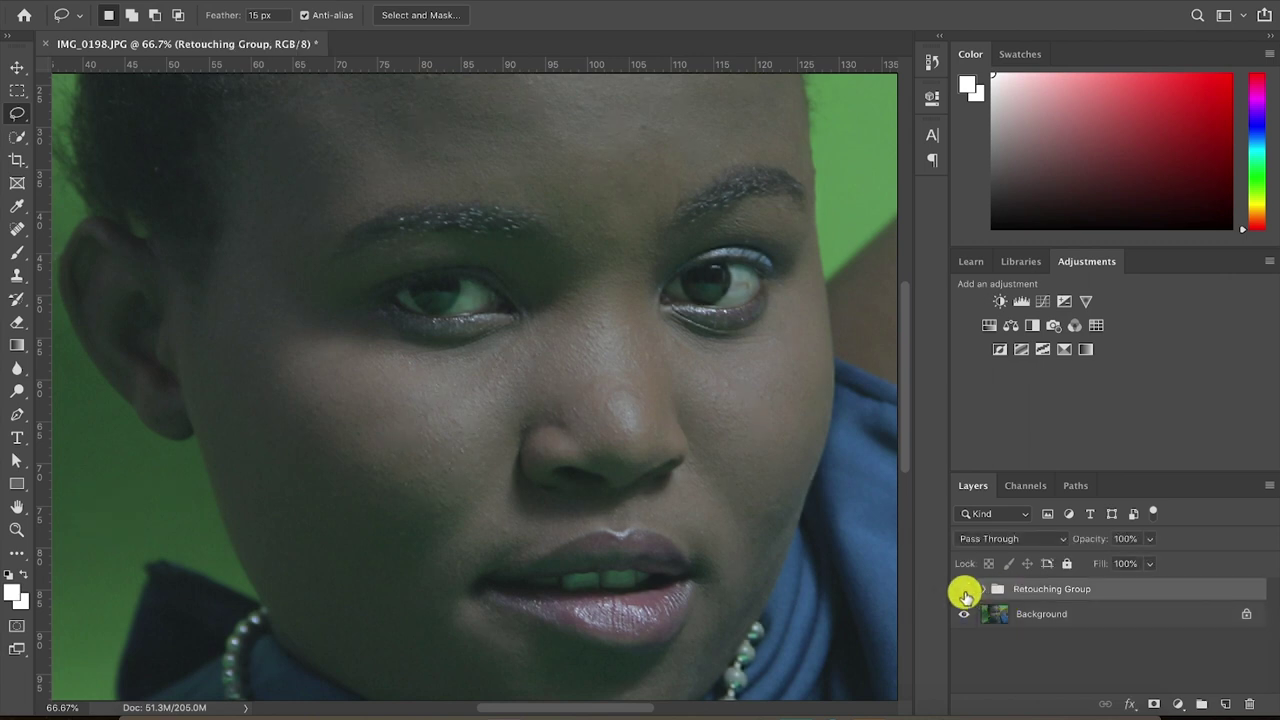
key("ctrl+minus")
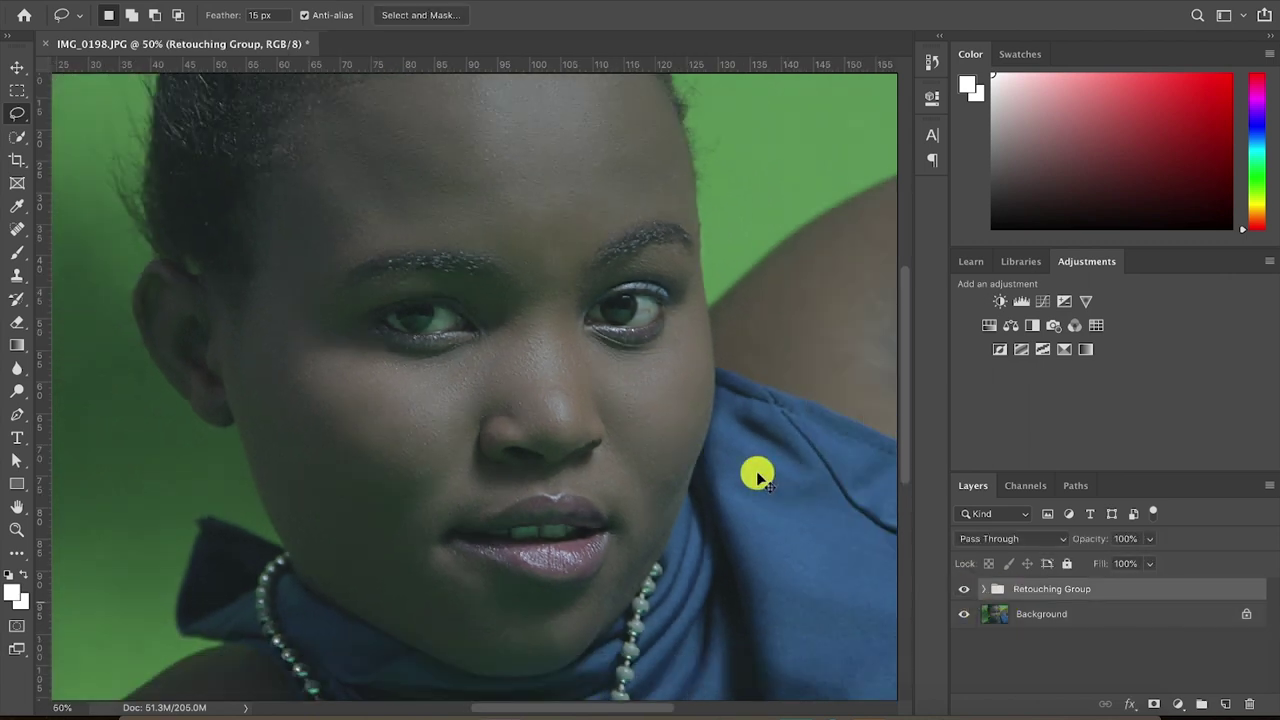
key("ctrl+minus")
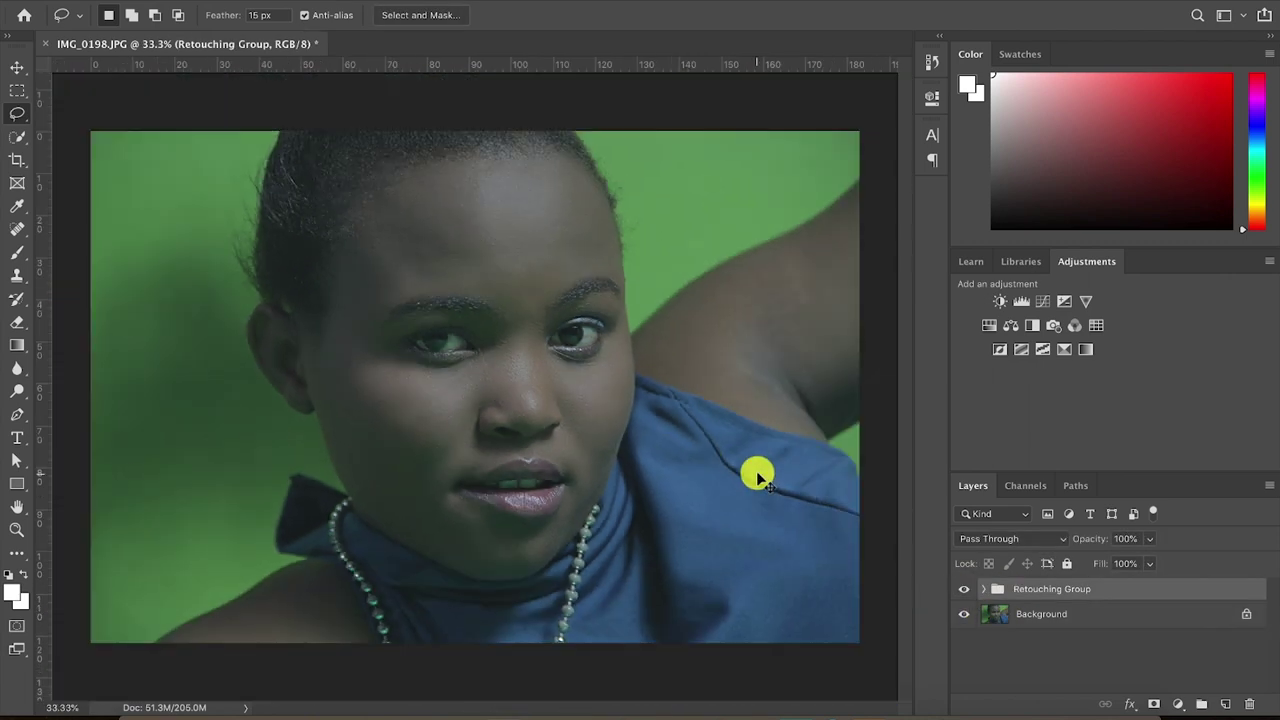
Create a group named MACHO above the Retouching Group and add an empty layer inside it
left_click(1203, 705)
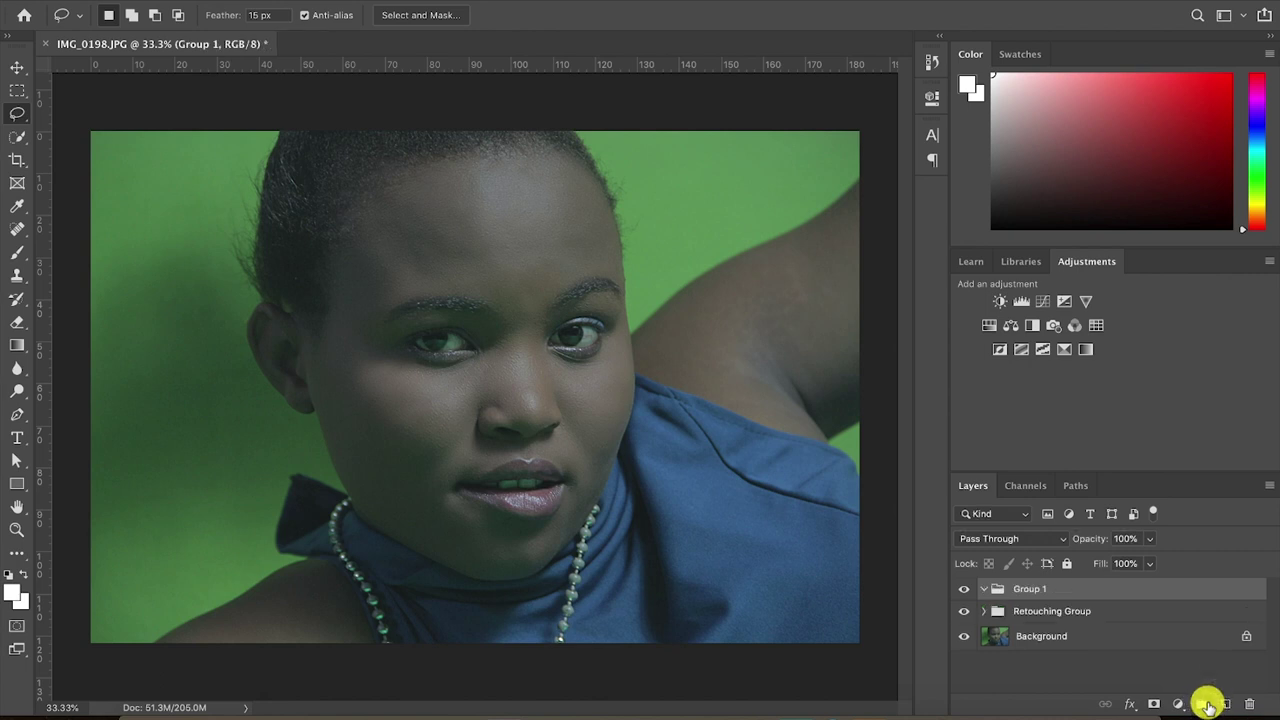
double_click(1030, 585)
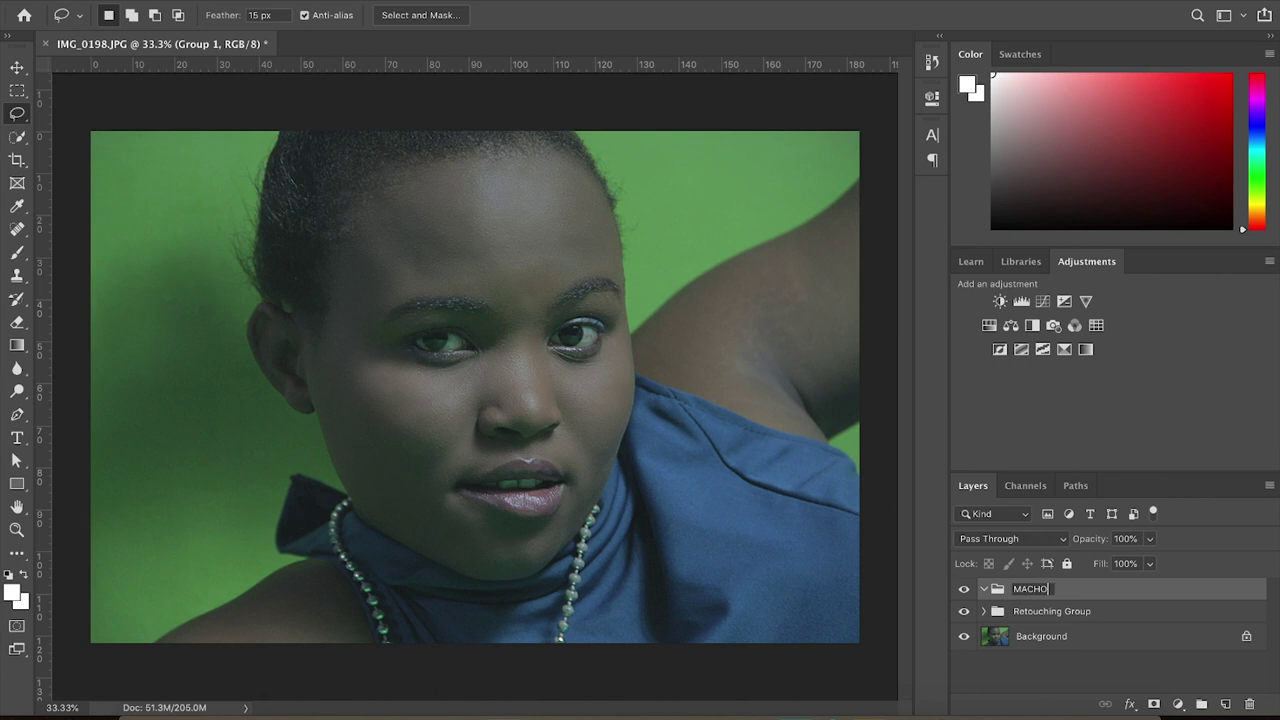
key("ctrl+plus")
key("ctrl+plus")
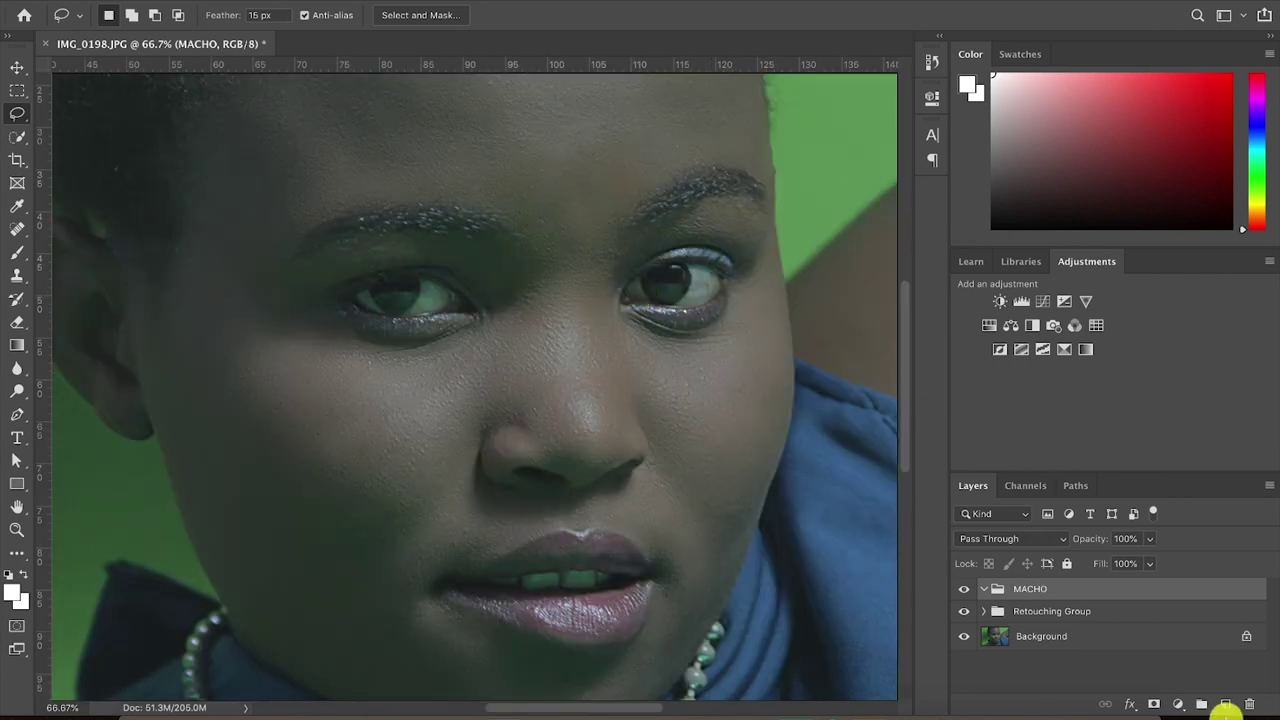
left_click(1226, 705)
key("ctrl+plus")
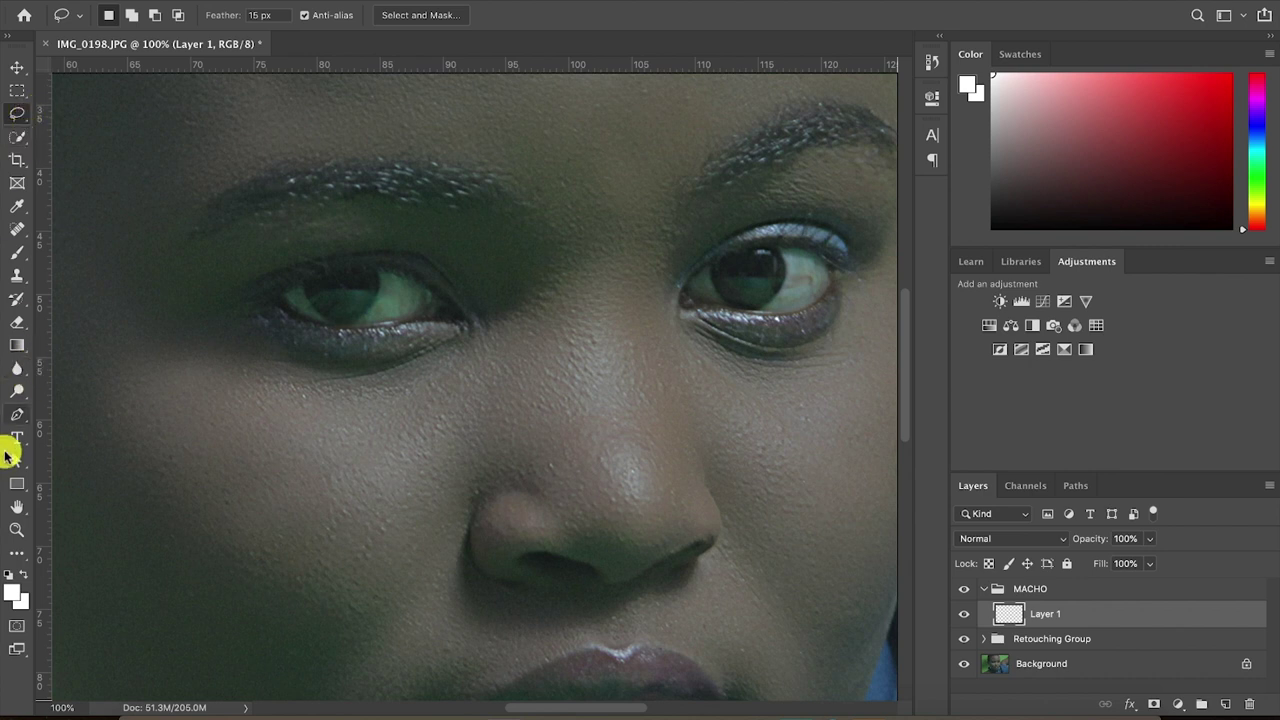
Trace a closed Pen tool path around the opening of the eye nearer the visible ear
left_click(18, 413)
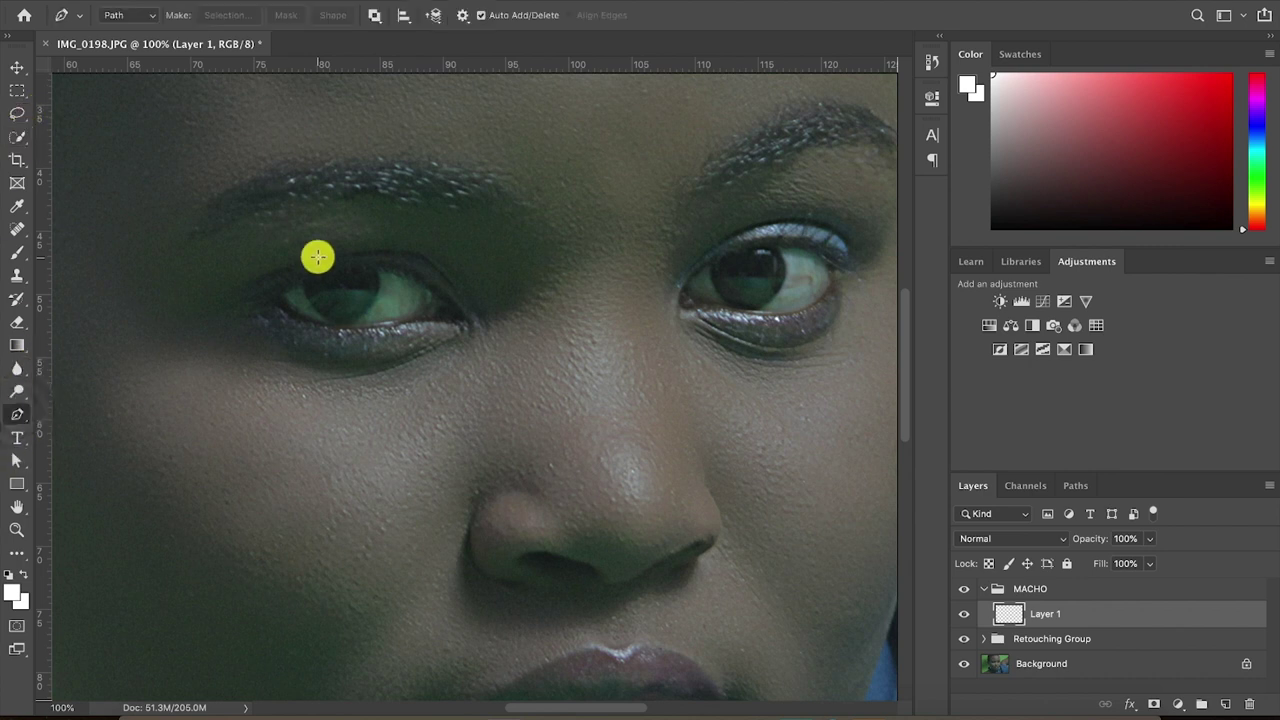
left_click(274, 300)
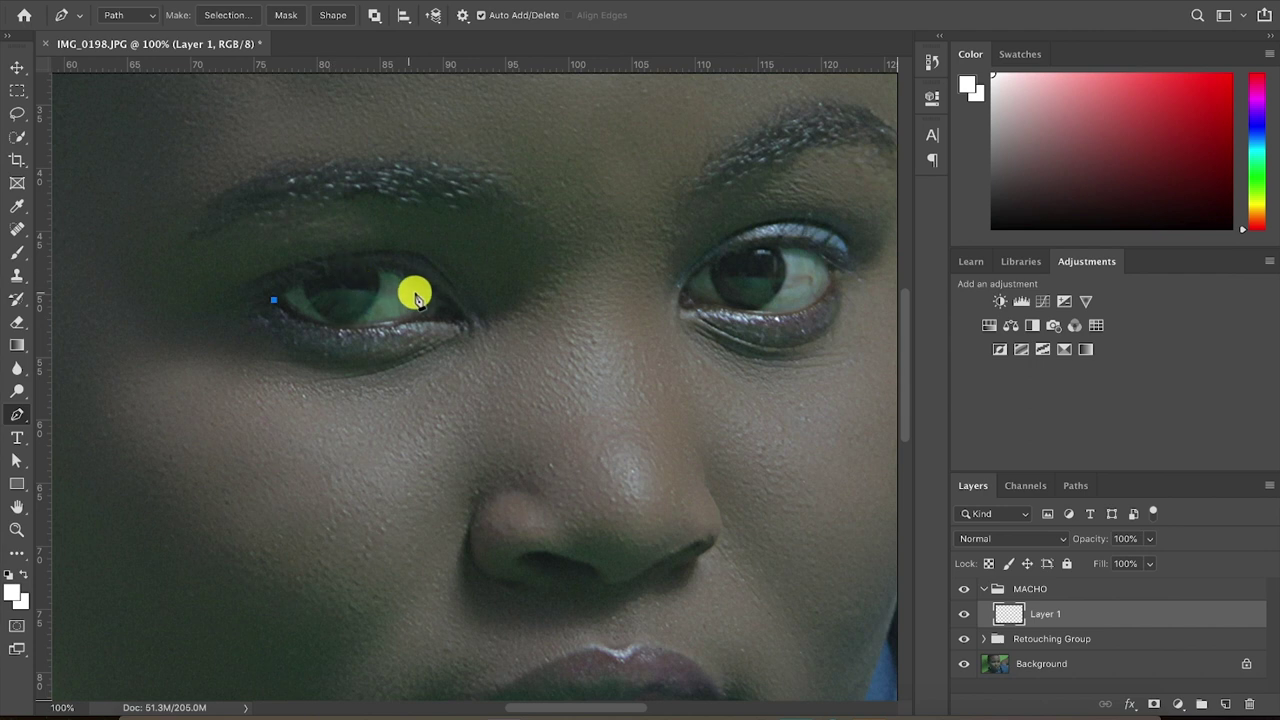
left_click_drag(405, 268, 476, 287)
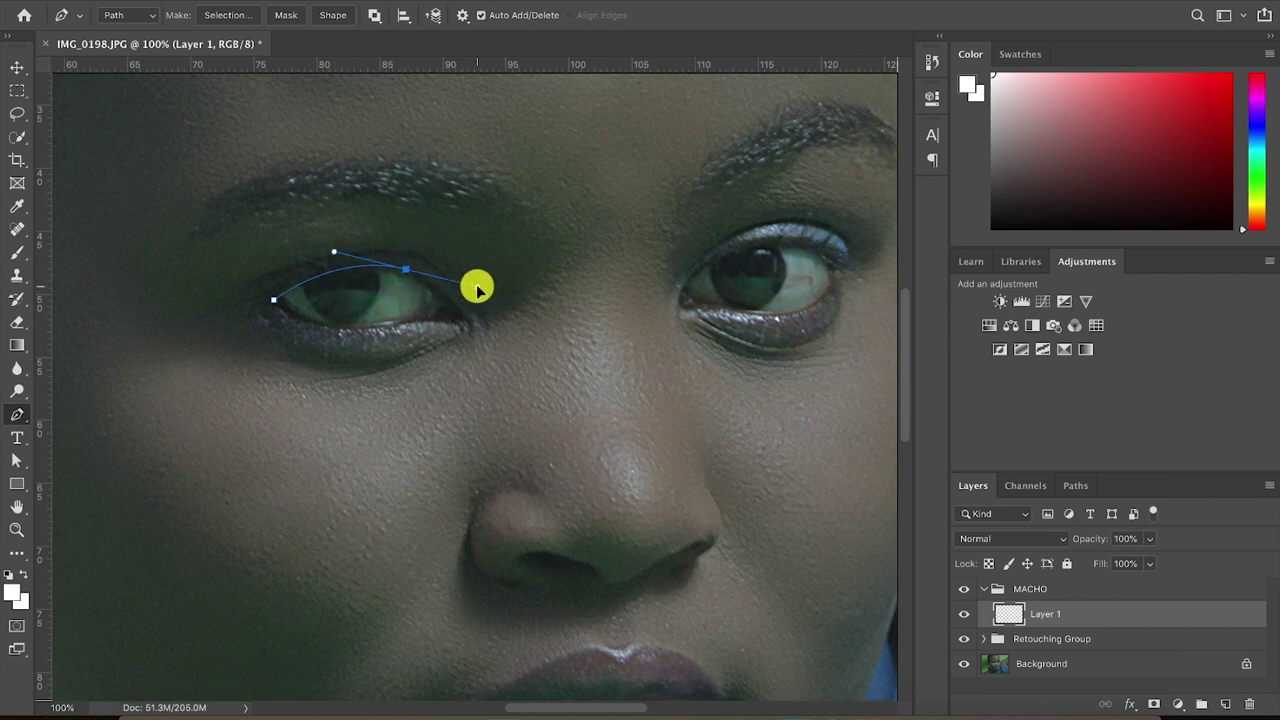
left_click(406, 269)
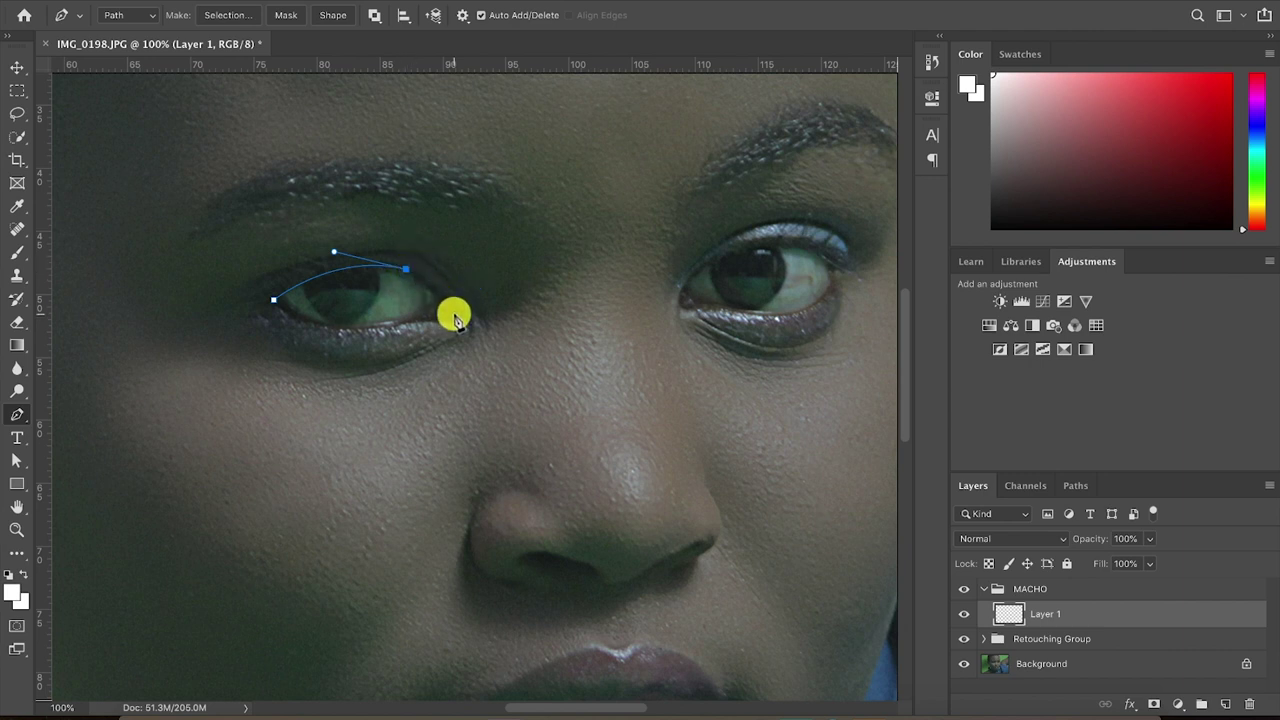
left_click_drag(459, 319, 467, 341)
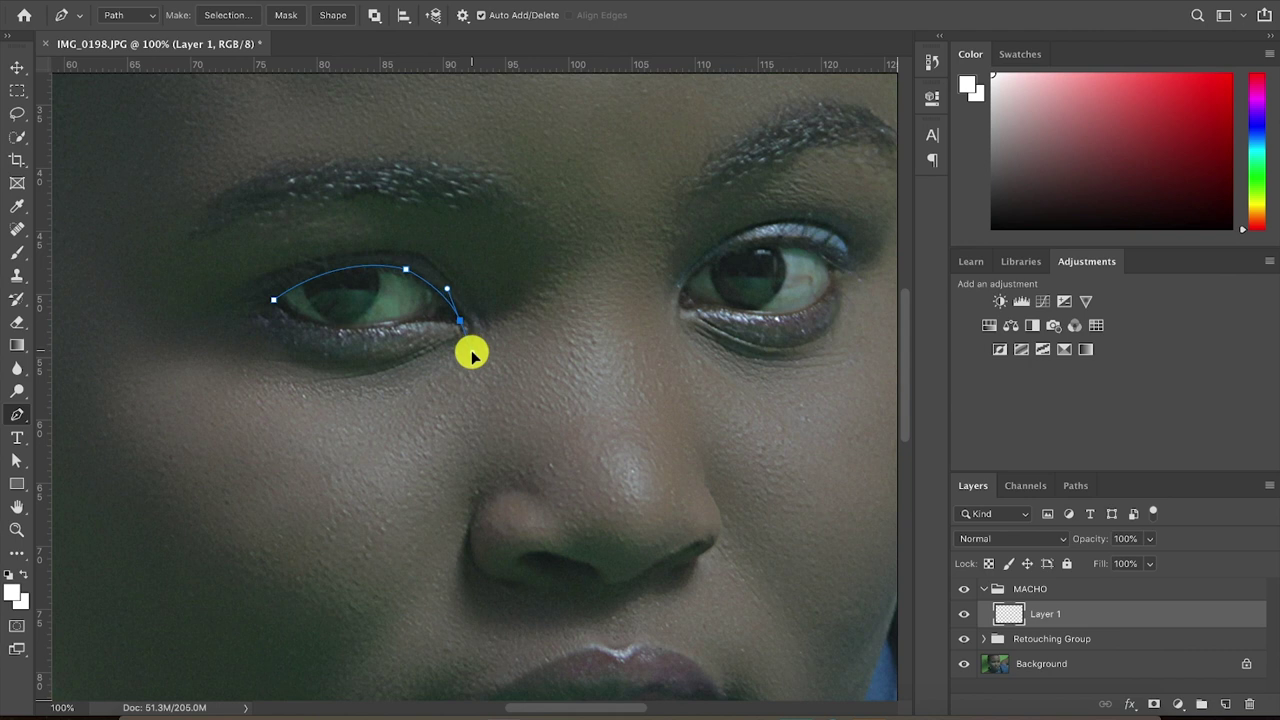
left_click(459, 321)
left_click_drag(378, 330, 316, 346)
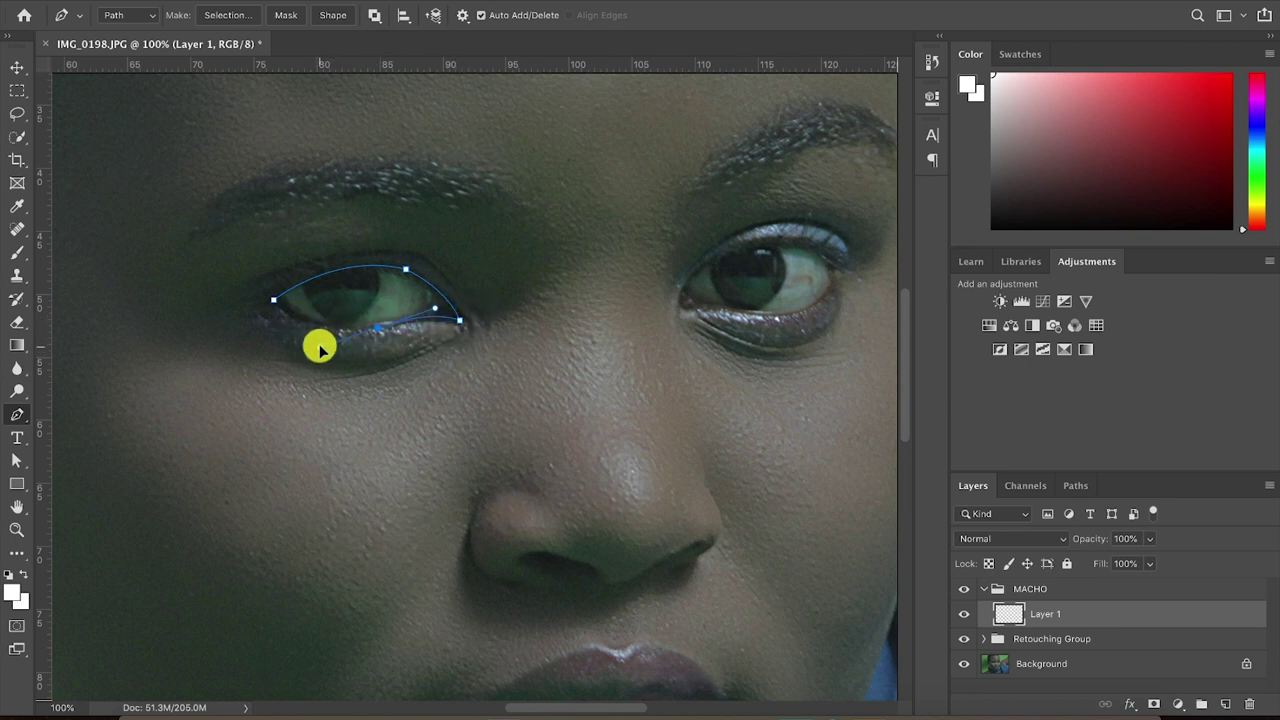
left_click(378, 328)
left_click_drag(274, 300, 226, 268)
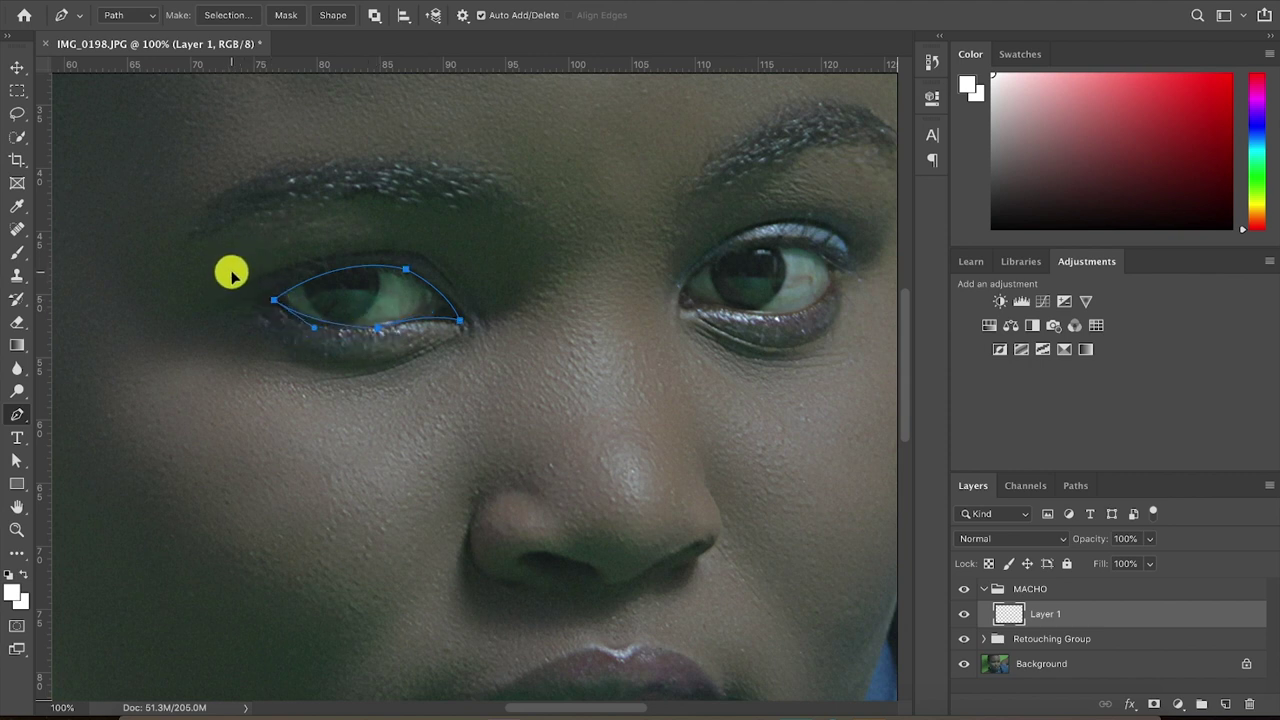
Trace a closed Pen tool path around the opening of the other eye, correcting its closing point
scroll(537, 306, "right", 2)
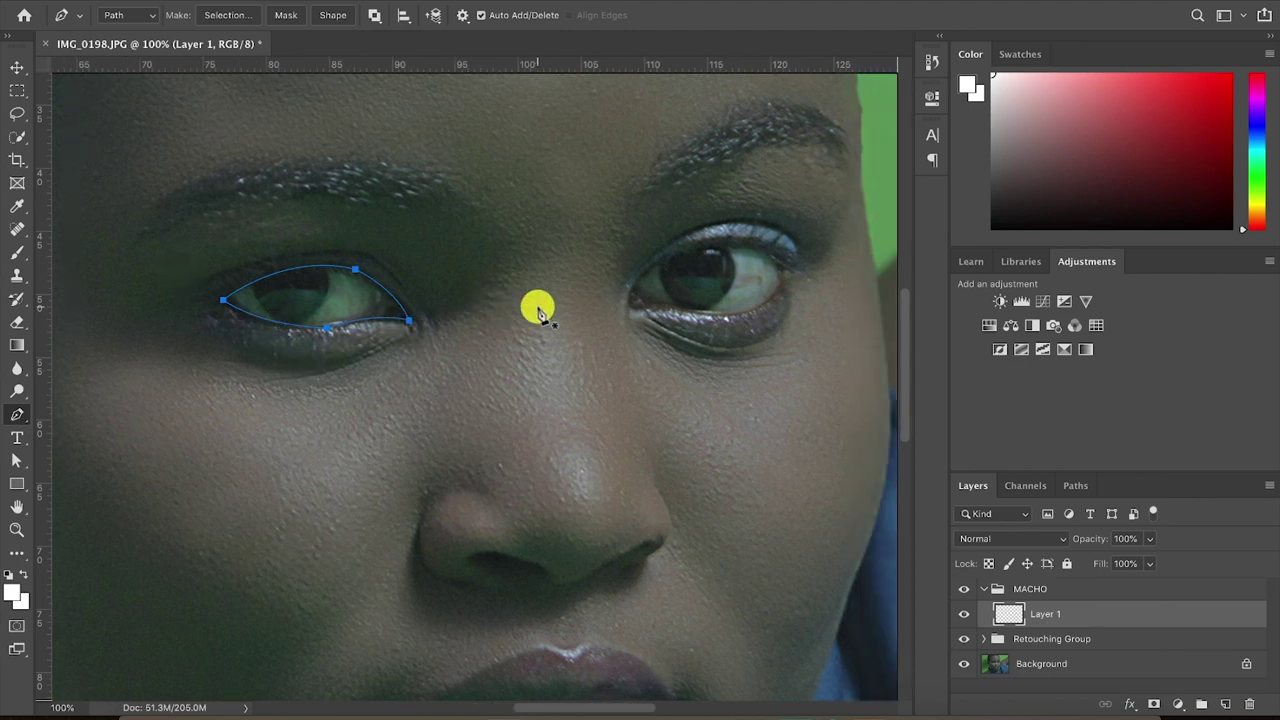
left_click(630, 291)
left_click_drag(722, 247, 787, 272)
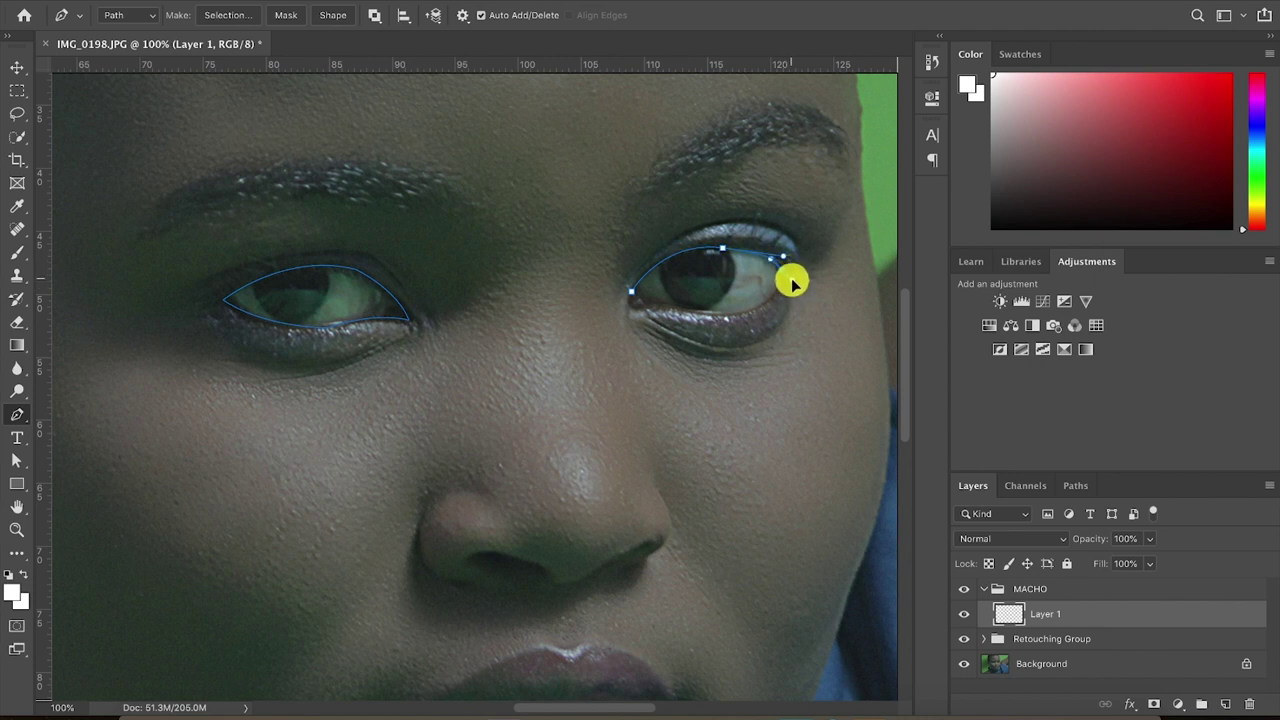
left_click(723, 248, "alt")
left_click_drag(771, 258, 795, 272)
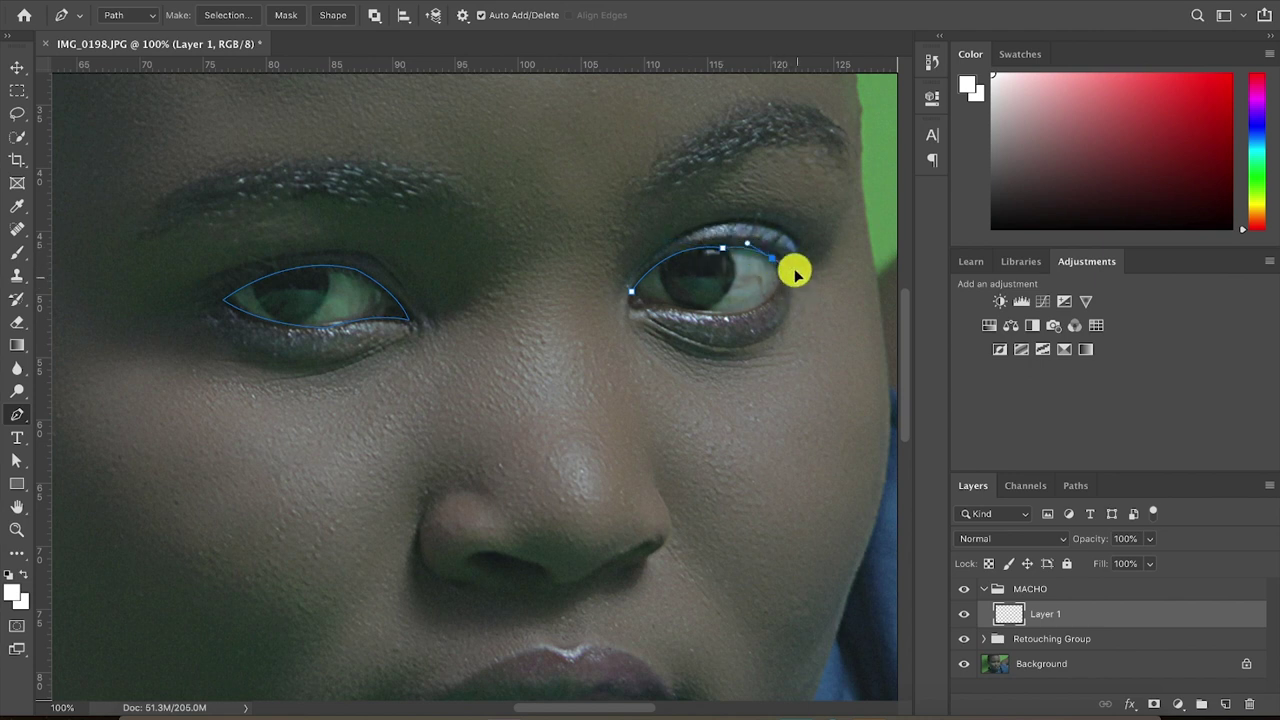
left_click_drag(708, 314, 612, 322)
left_click(710, 315, "alt")
left_click(631, 291)
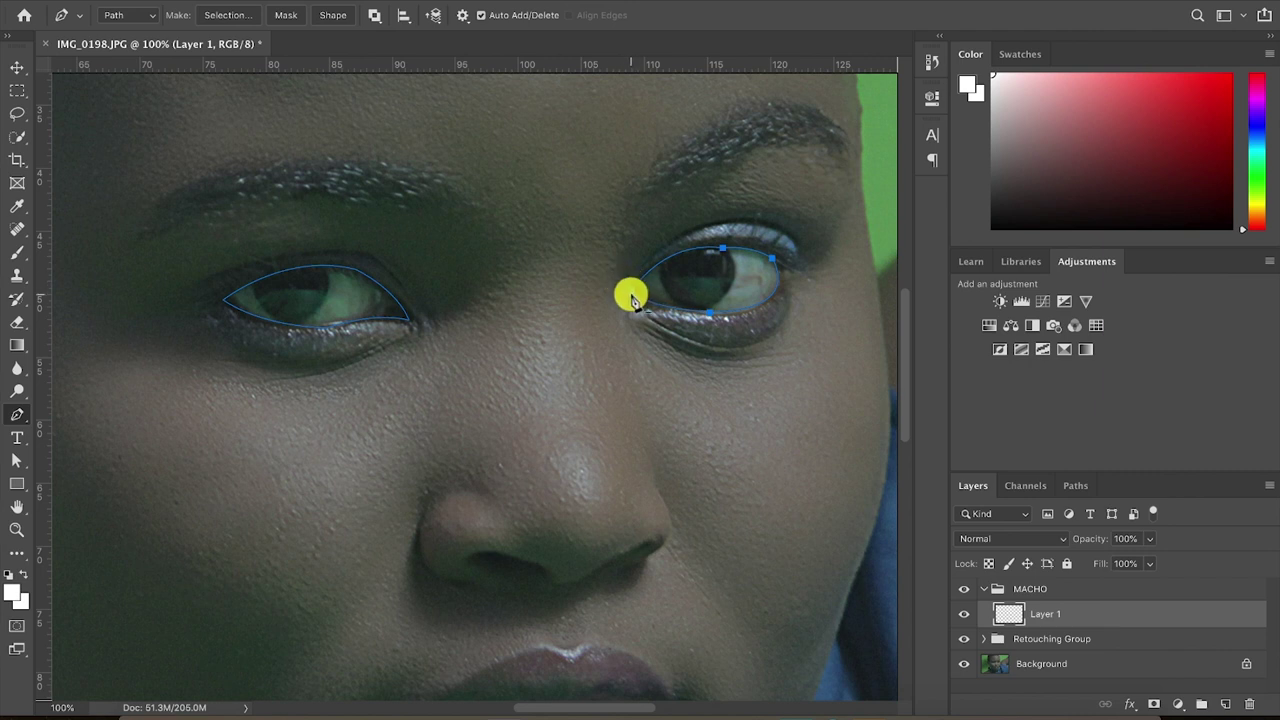
key("super+z")
Convert both eye paths into a selection and add a Curves adjustment layer masked to it
scroll(636, 302, "down", 1)
key("e")
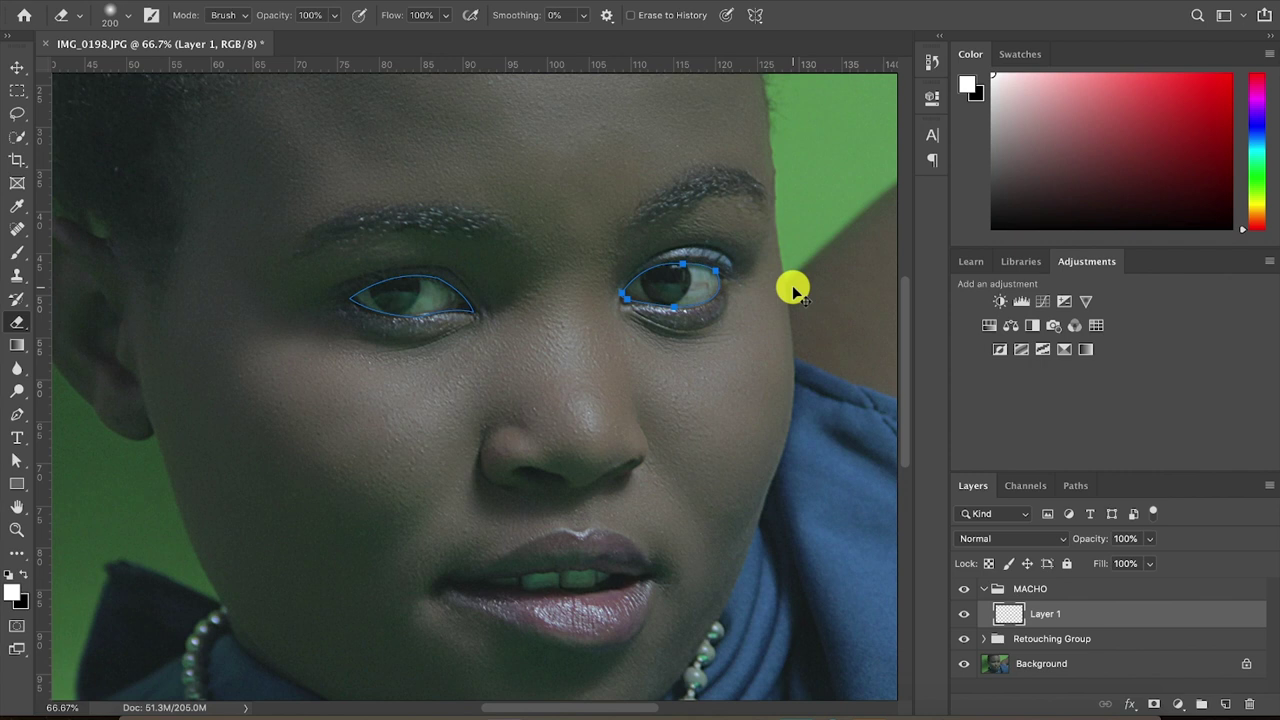
key("ctrl+Return")
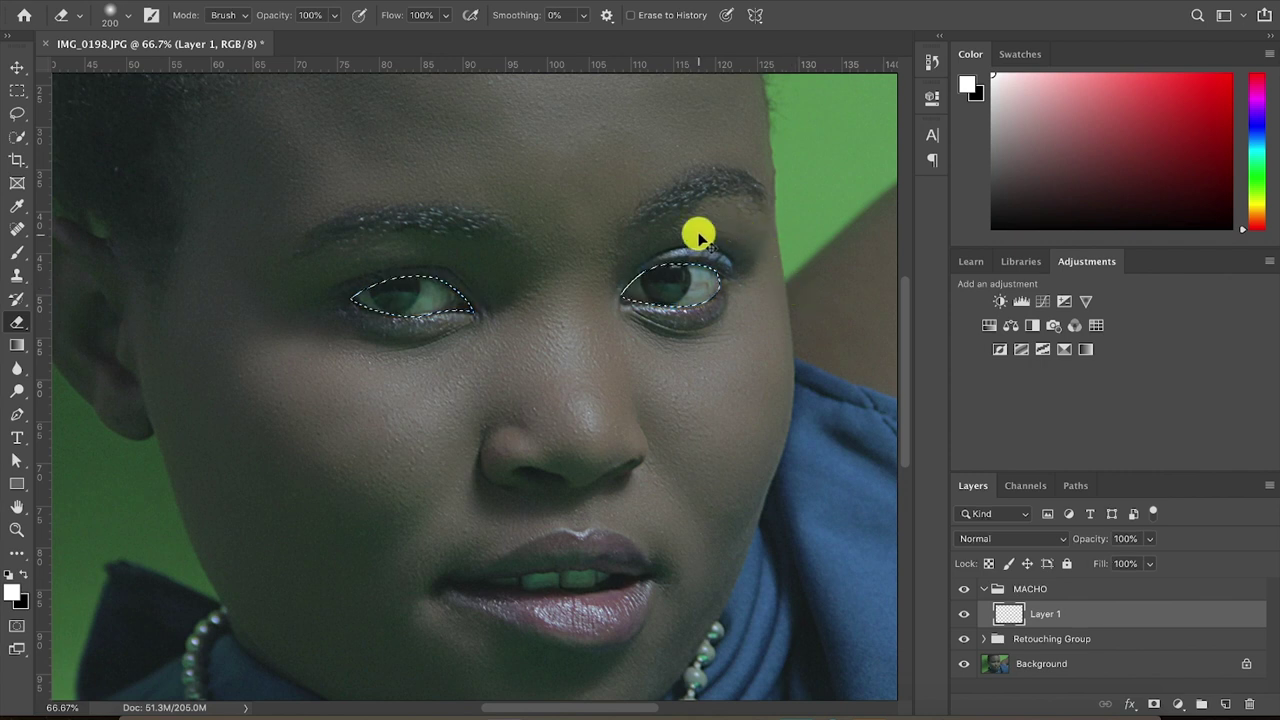
left_click(1042, 301)
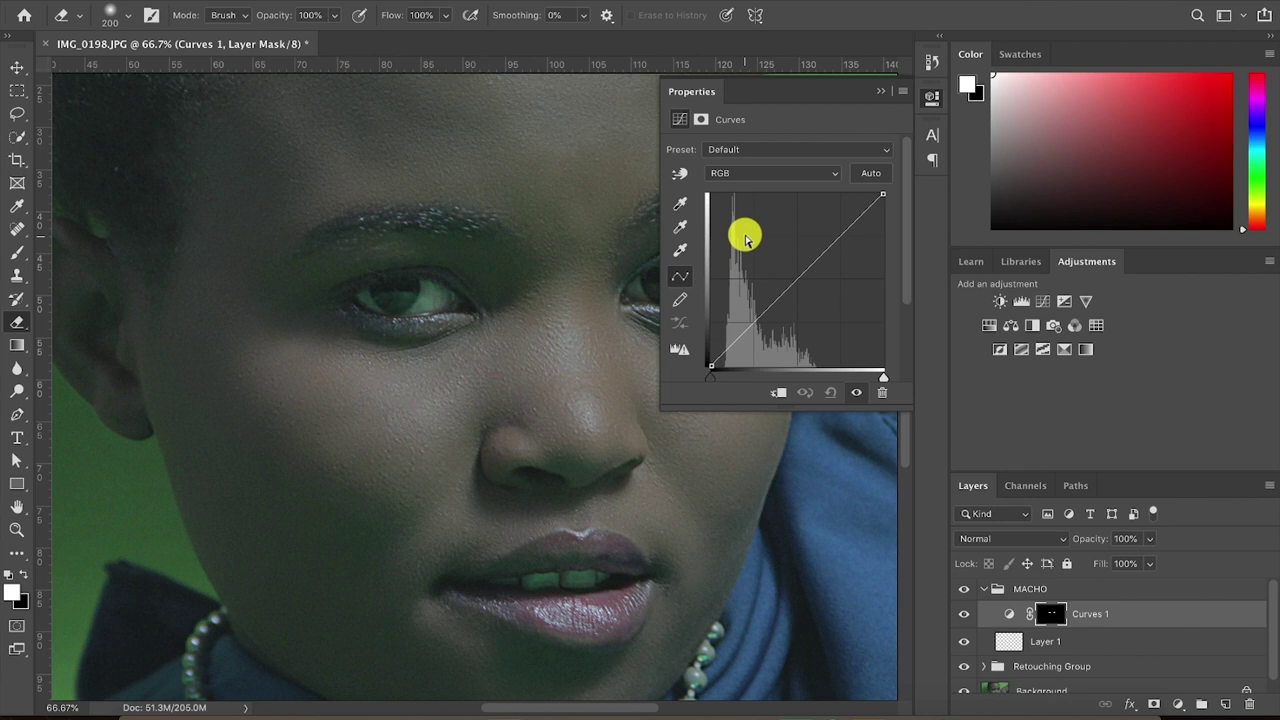
Brighten both eyes by raising the midtones of the RGB curve in Curves 1
left_click(930, 100)
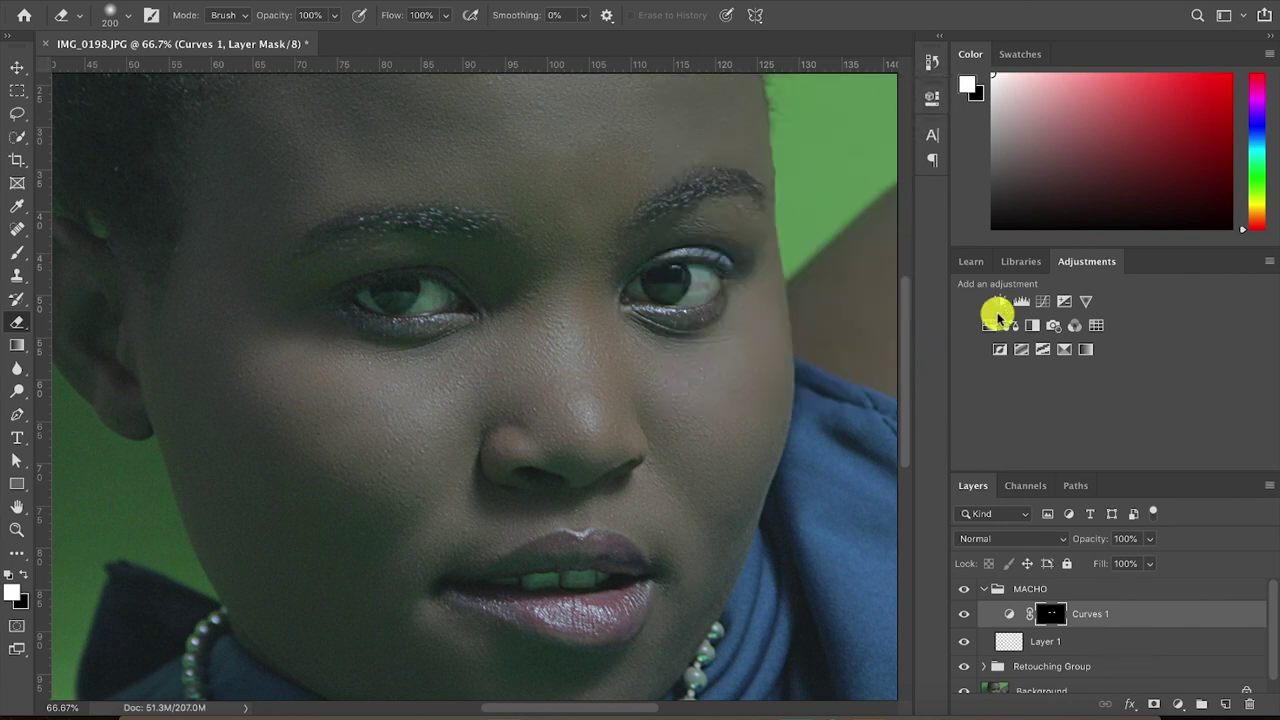
left_click(930, 96)
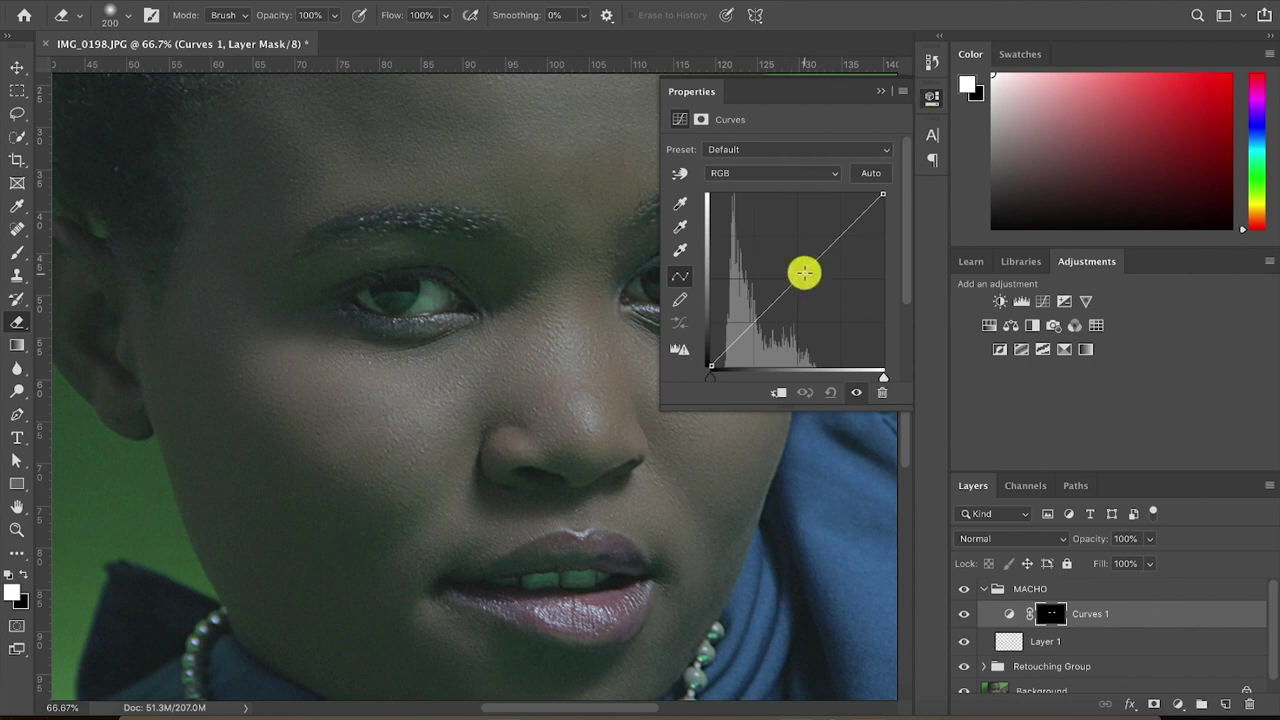
scroll(477, 263, "right", 3)
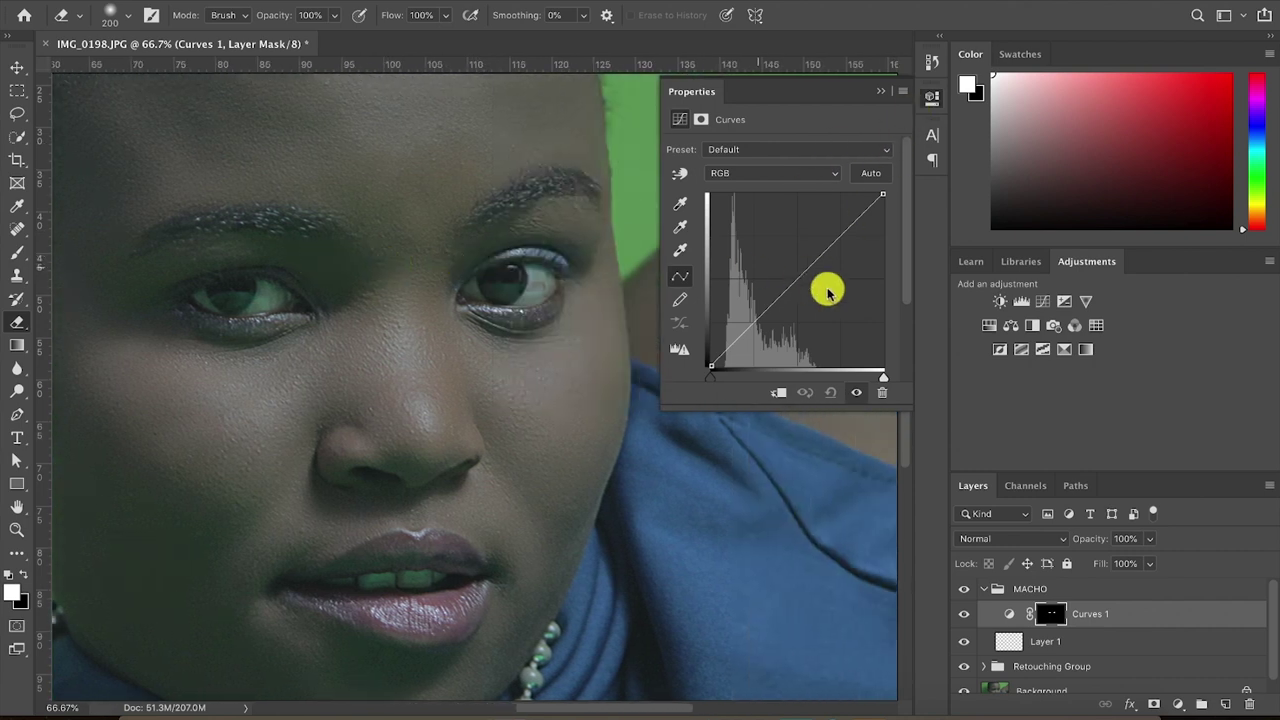
left_click_drag(797, 278, 763, 249)
left_click(932, 99)
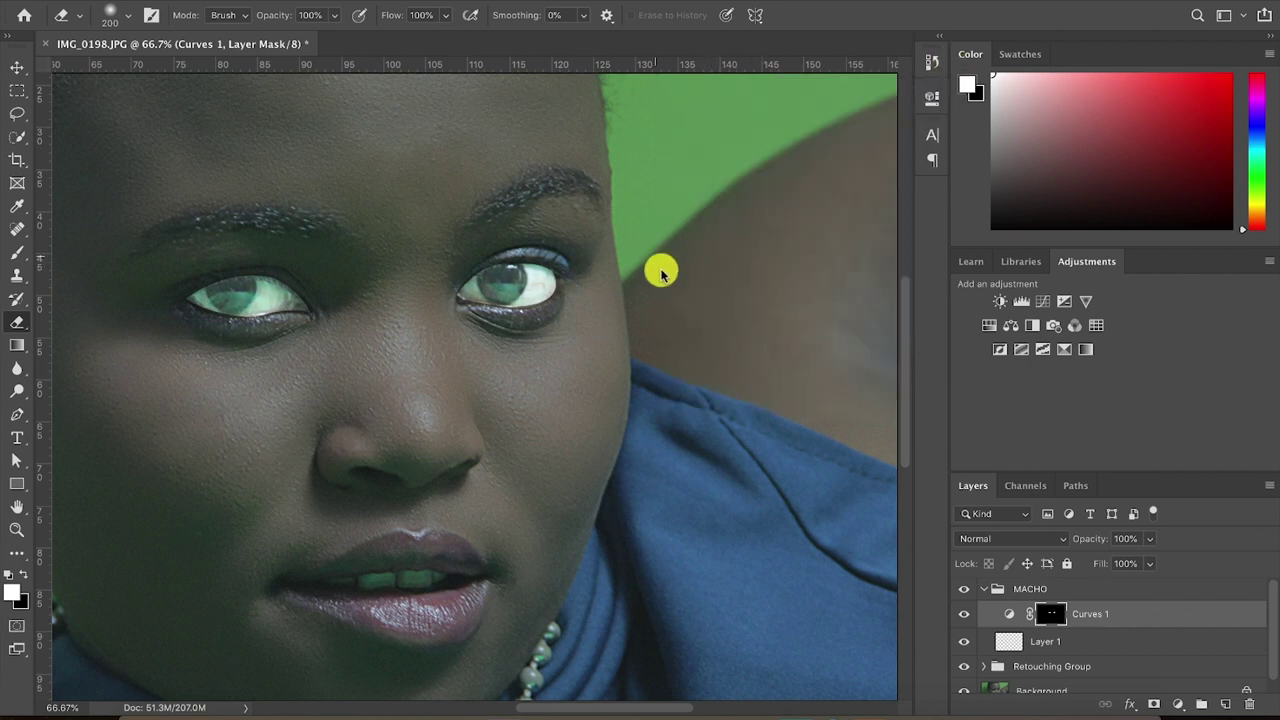
Set the Curves 1 layer's blend mode to Soft Light and compare the eyes with and without the adjustment
left_click(1014, 539)
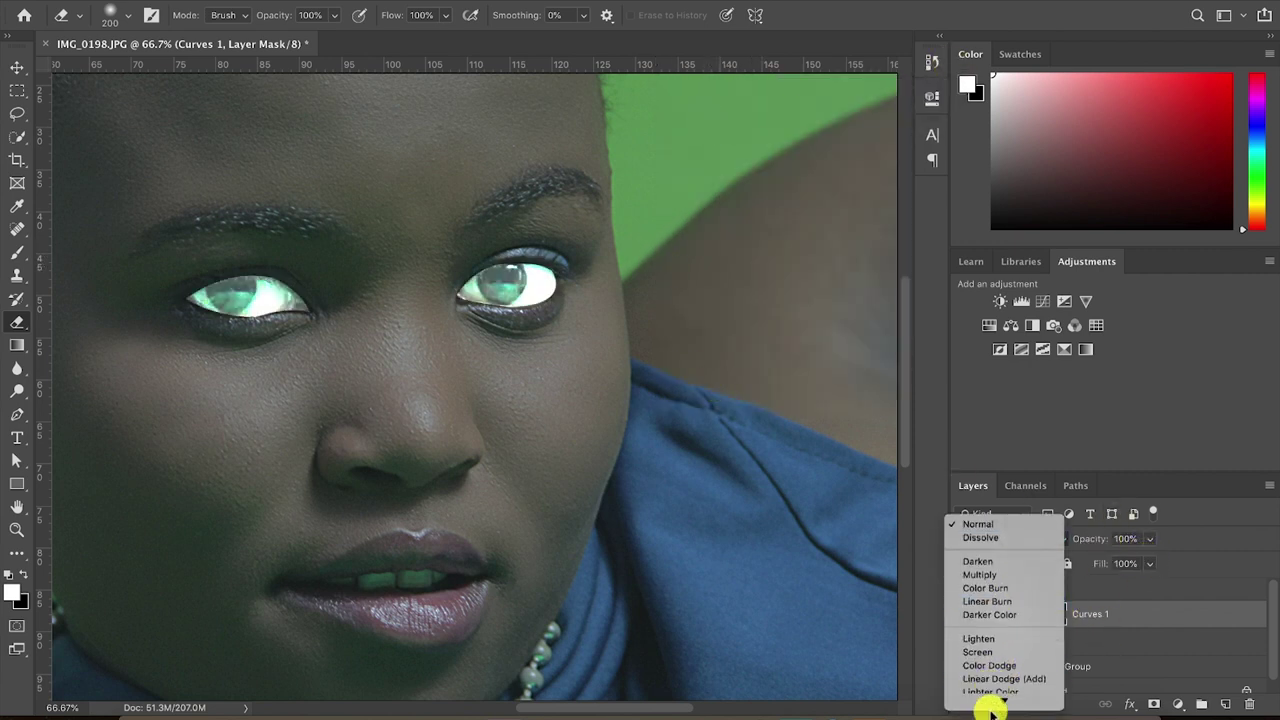
left_click(998, 610)
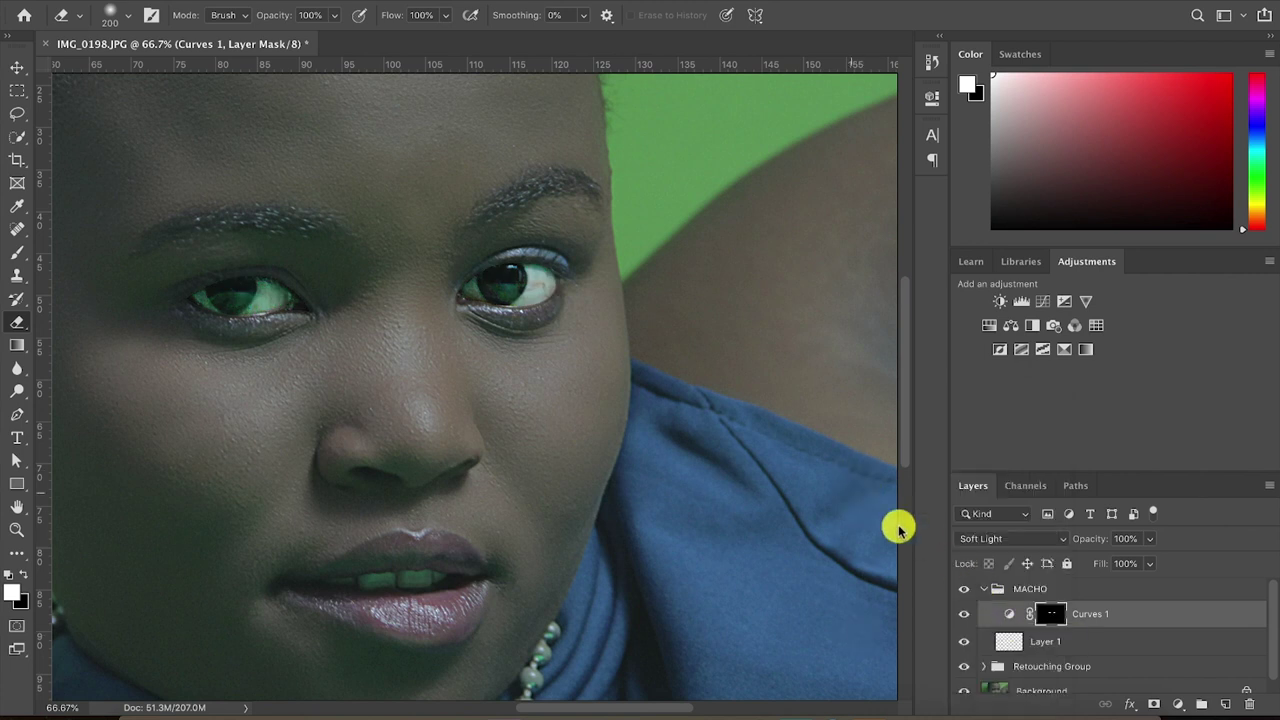
left_click(964, 614)
left_click(964, 614)
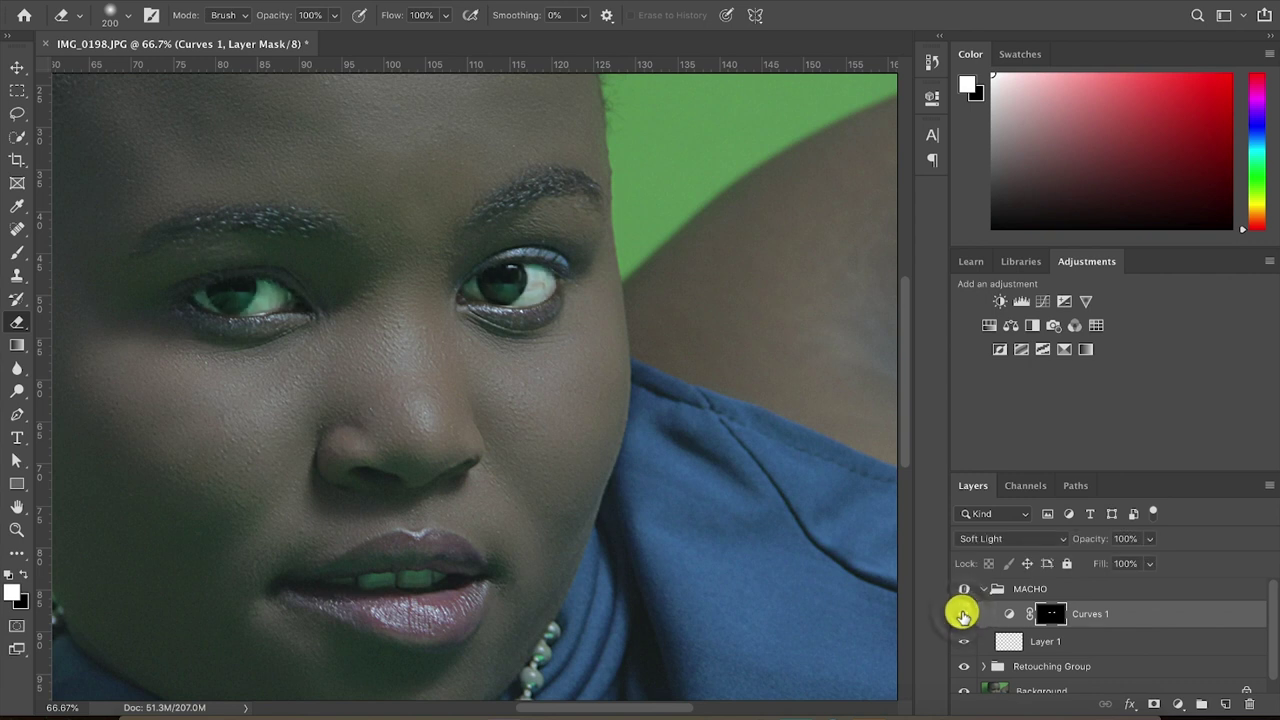
left_click(964, 614)
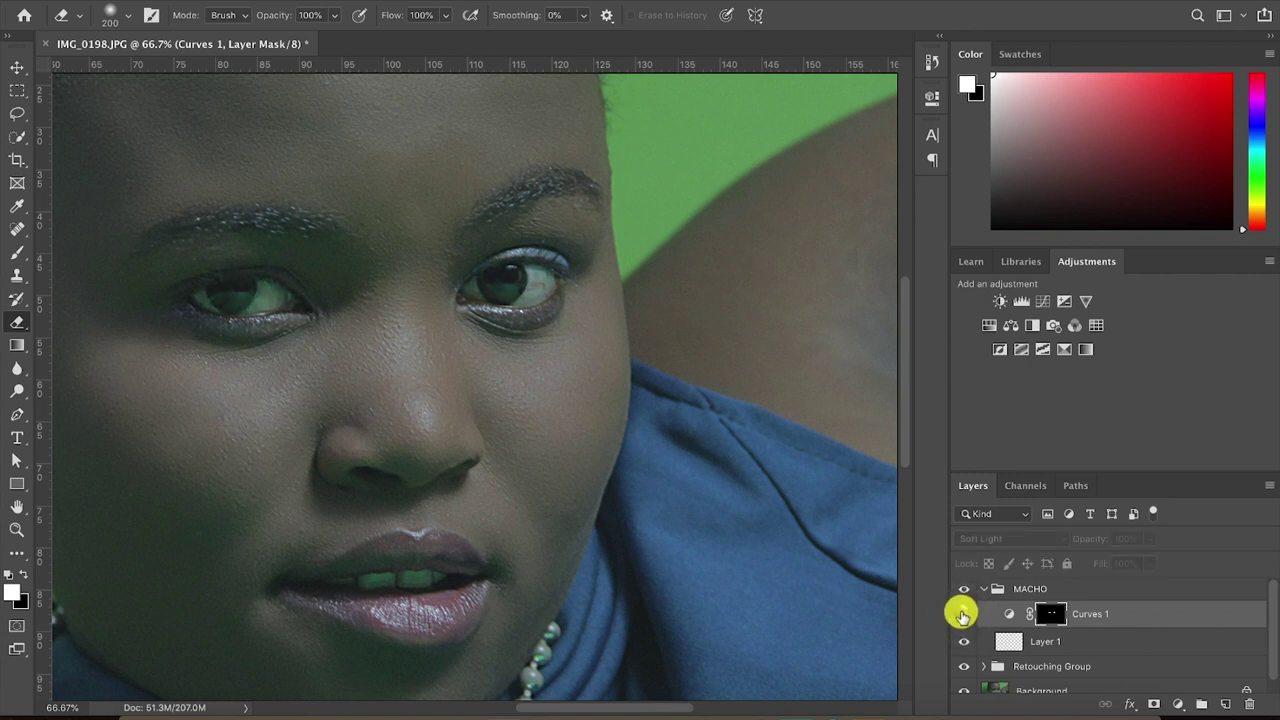
left_click(964, 614)
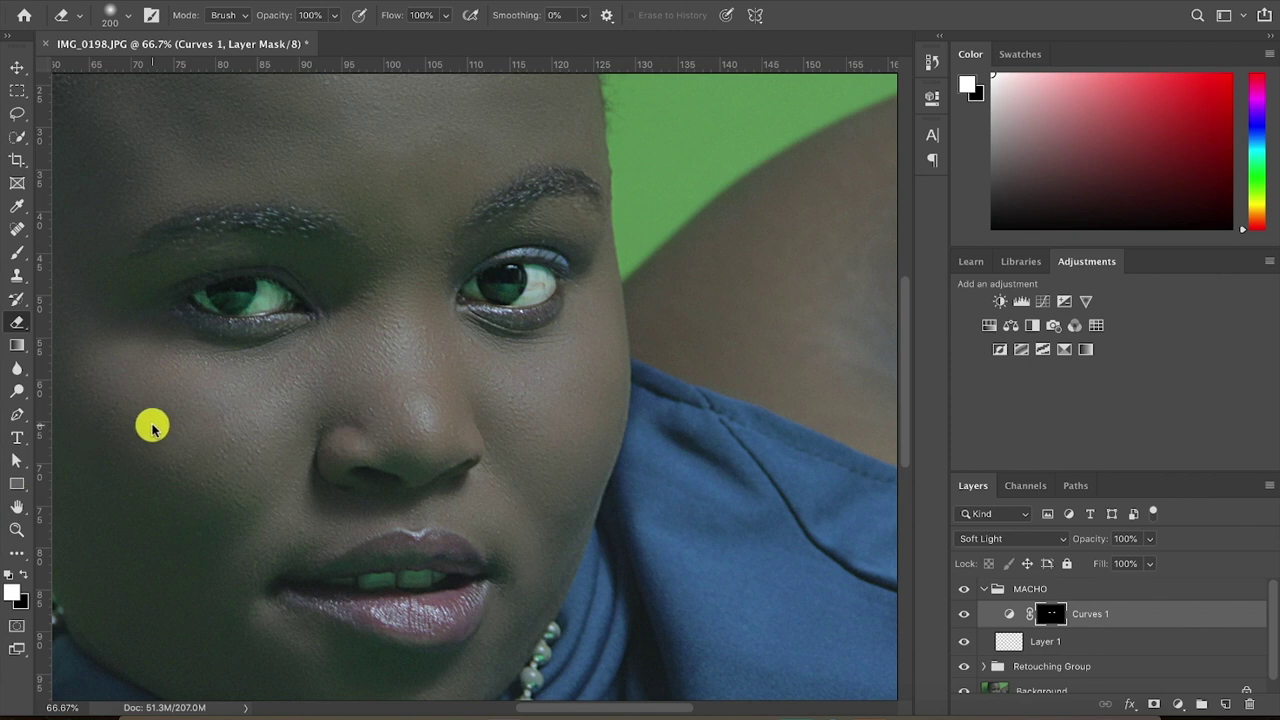
Ready the Brush tool with black as the foreground colour and reduce the Curves 1 layer's opacity to 41%
key("b")
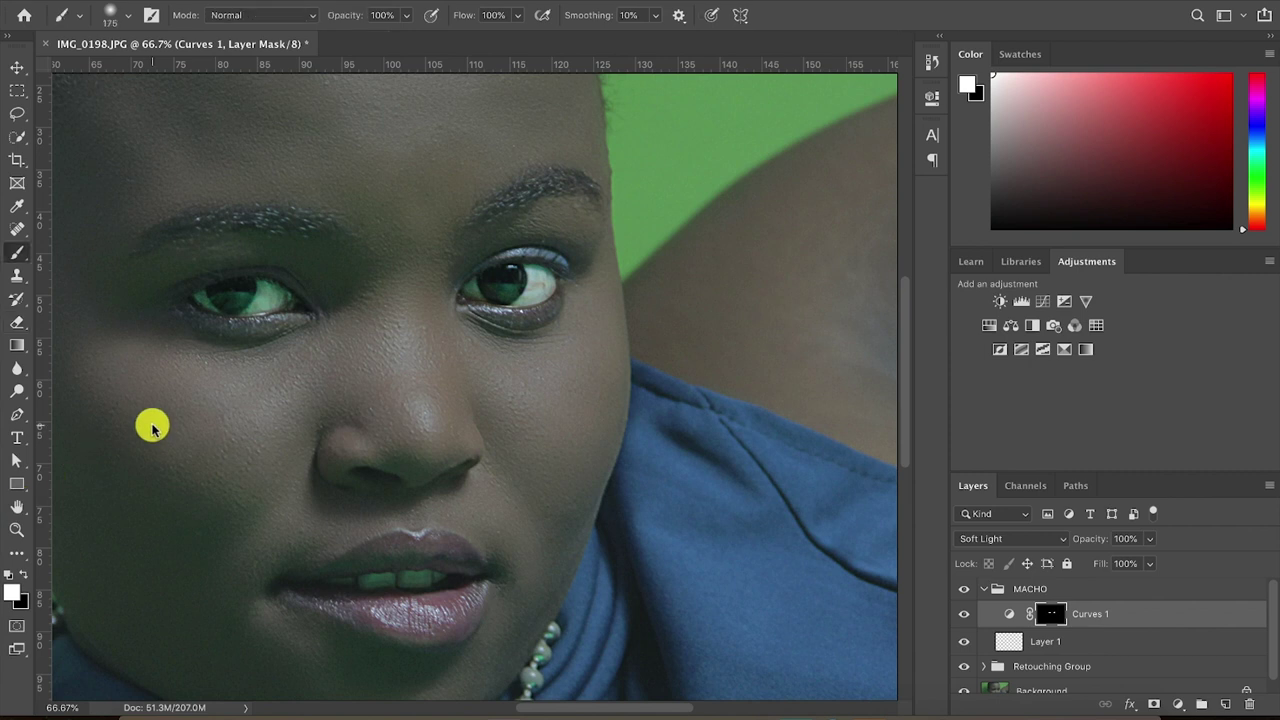
left_click(24, 577)
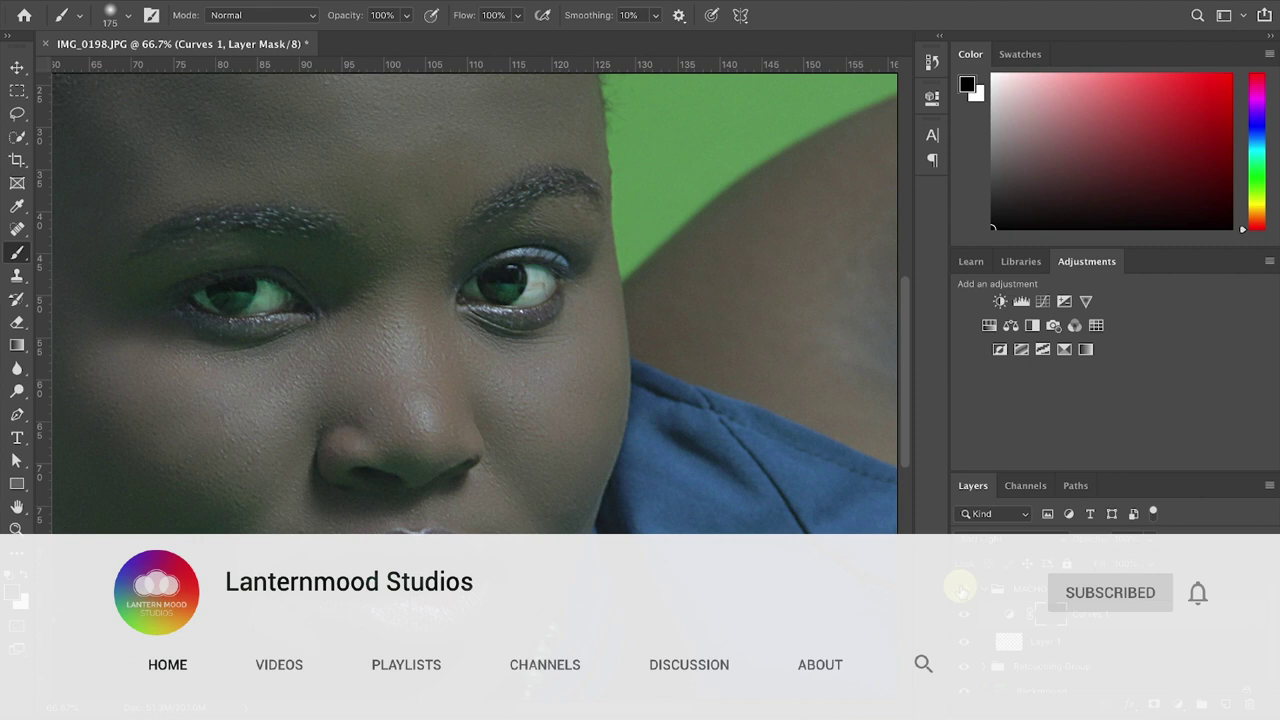
left_click(962, 589)
left_click(962, 589)
left_click(1149, 538)
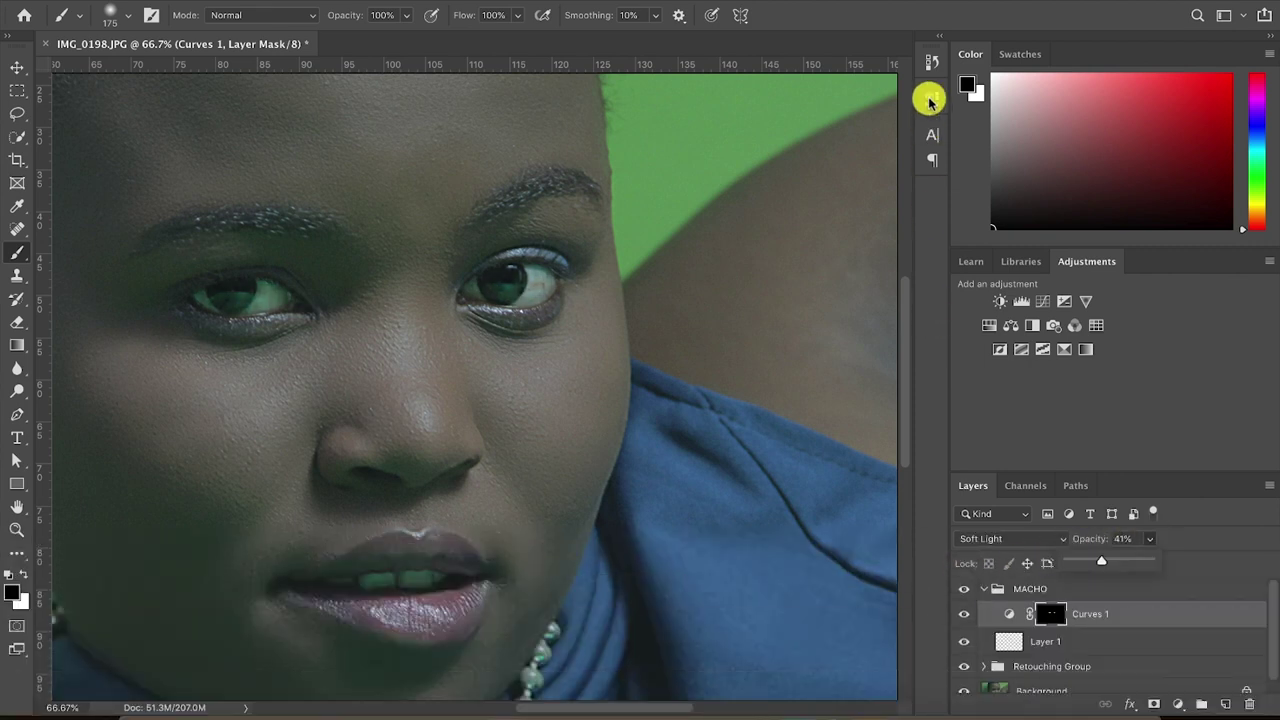
Raise the midtones of the Blue channel curve slightly in Curves 1
left_click(929, 99)
left_click(743, 173)
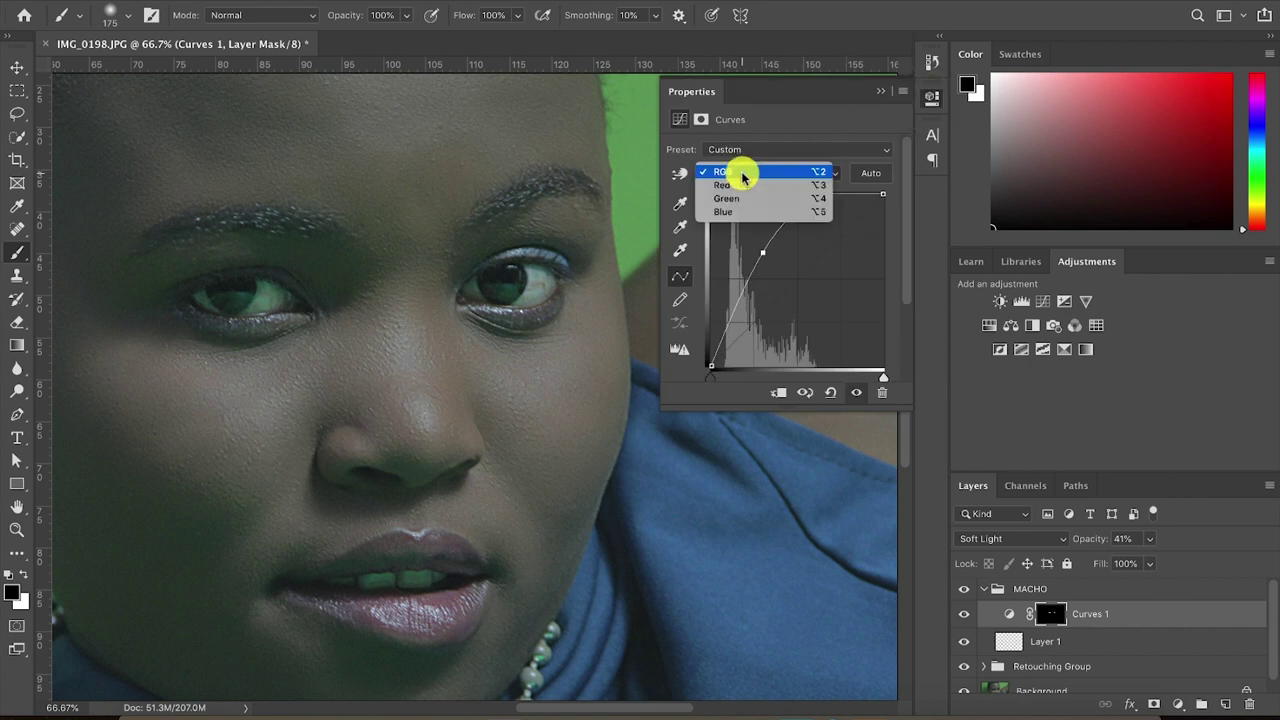
left_click(729, 212)
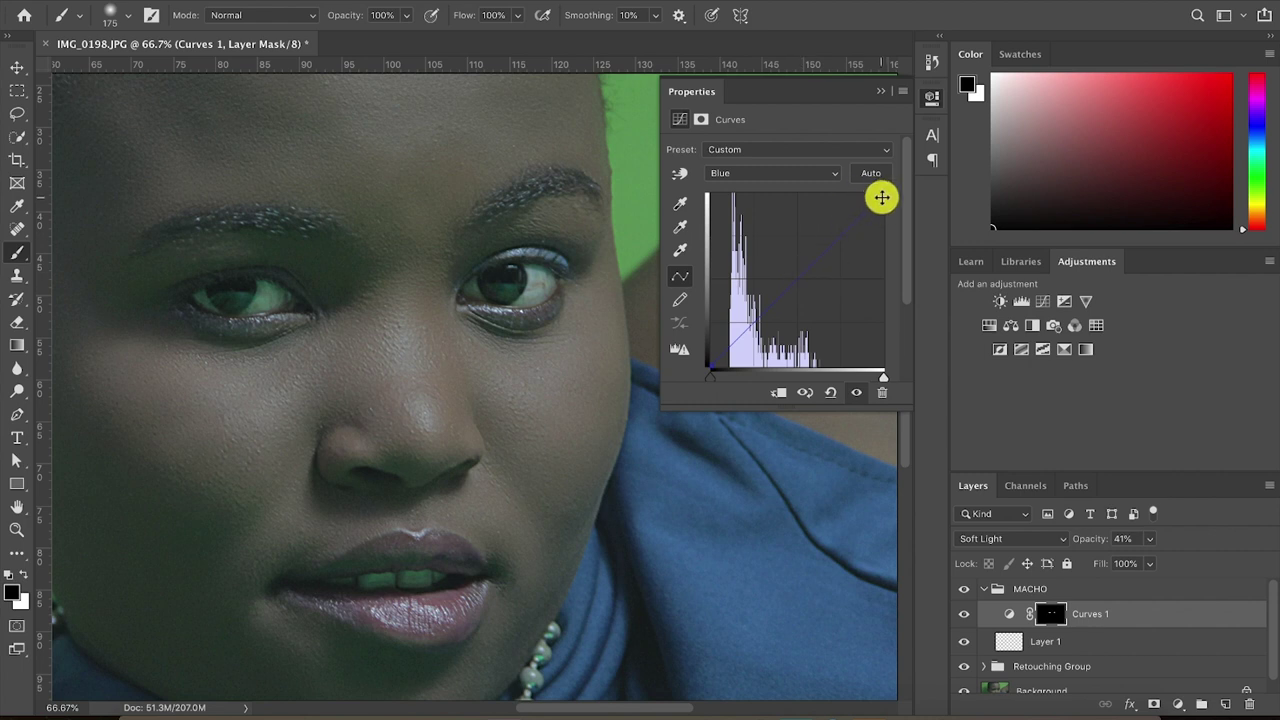
left_click(781, 263)
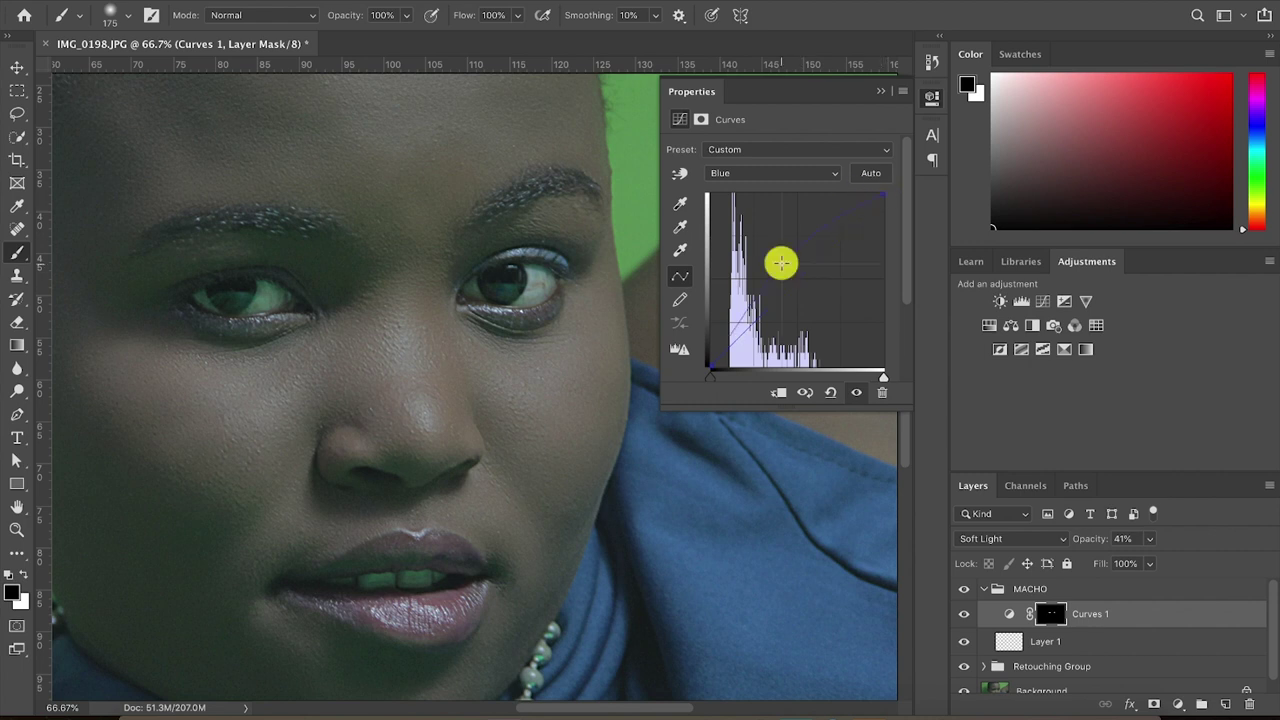
left_click_drag(786, 266, 784, 264)
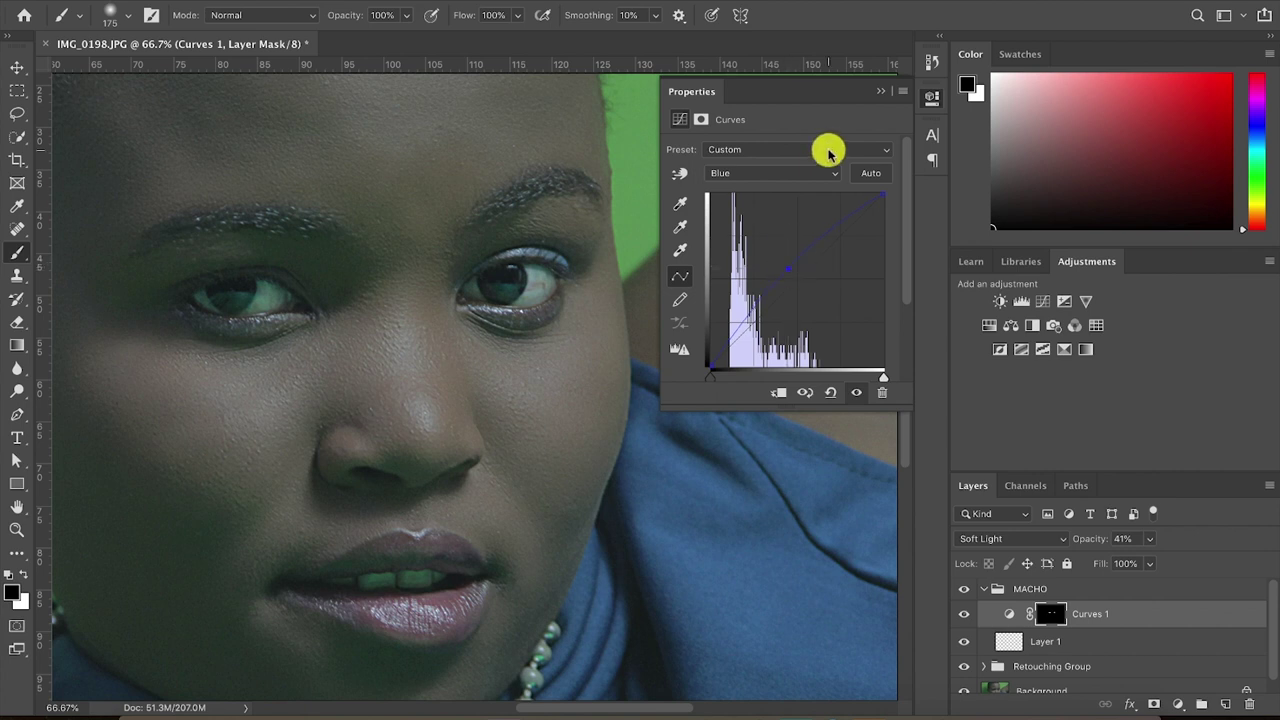
Lower the highlight endpoint of the Green channel curve in Curves 1 to reduce the green in the eyes
left_click(786, 174)
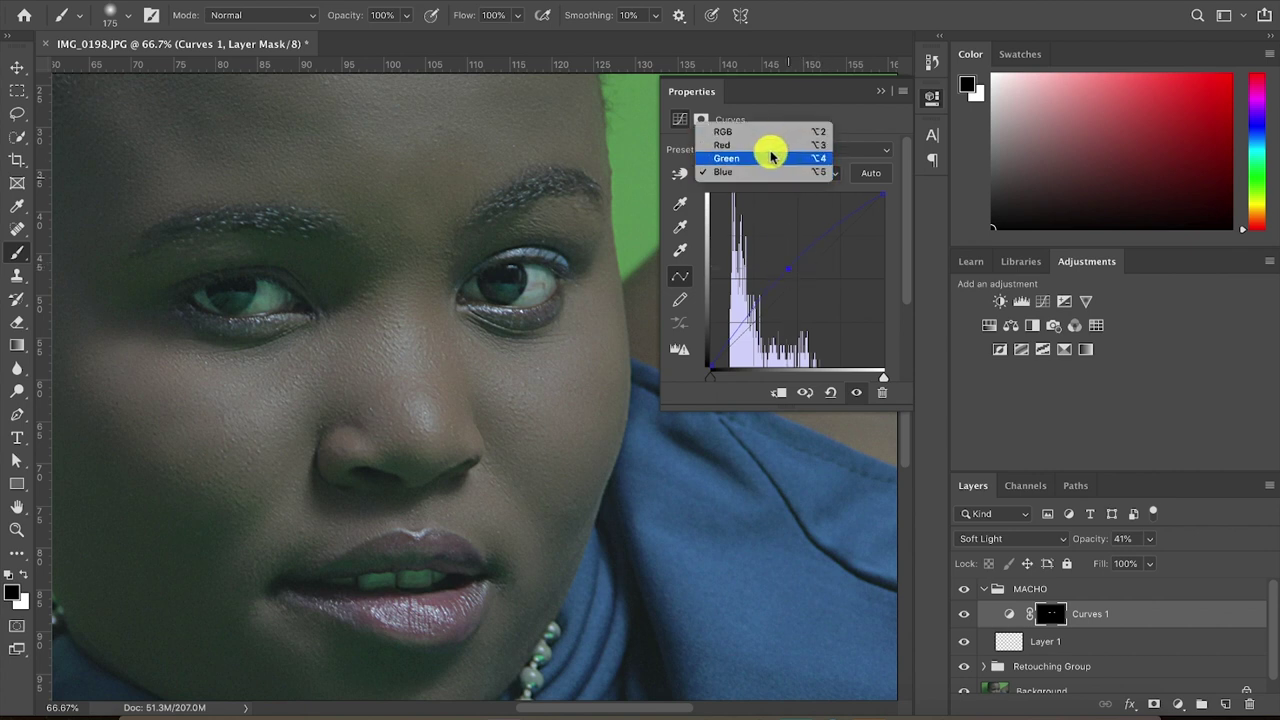
left_click(757, 160)
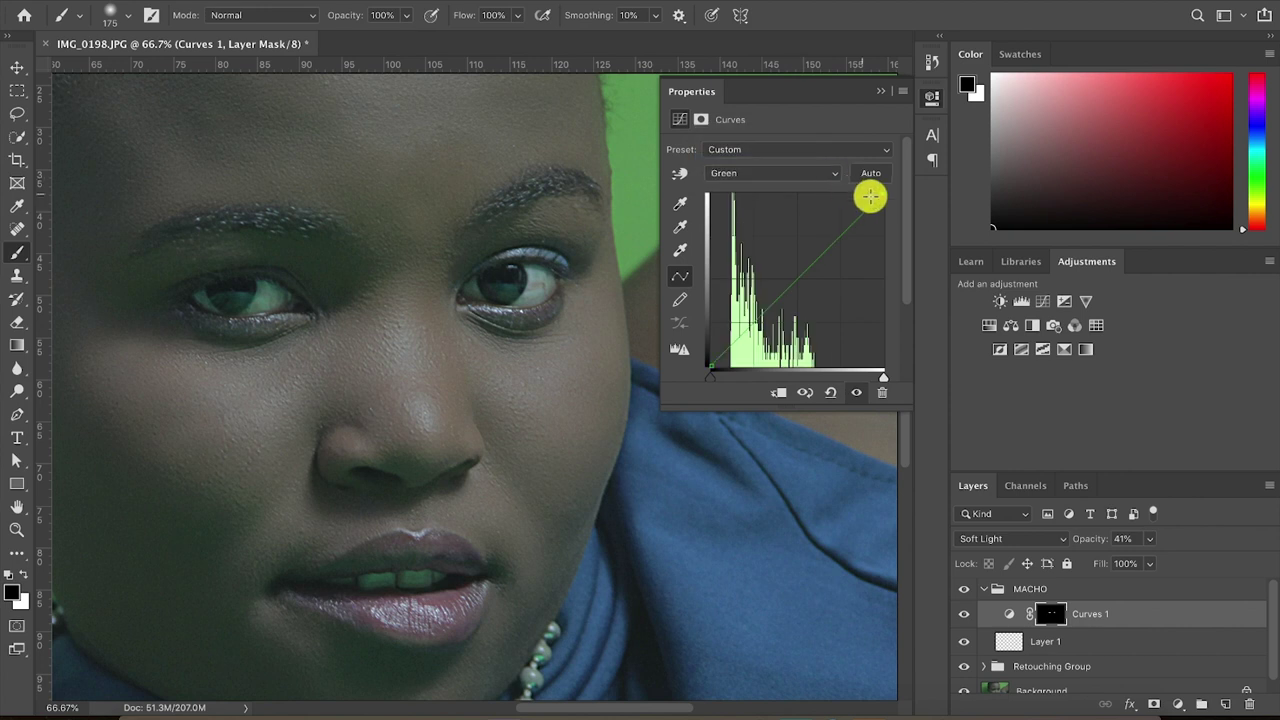
left_click_drag(883, 194, 883, 212)
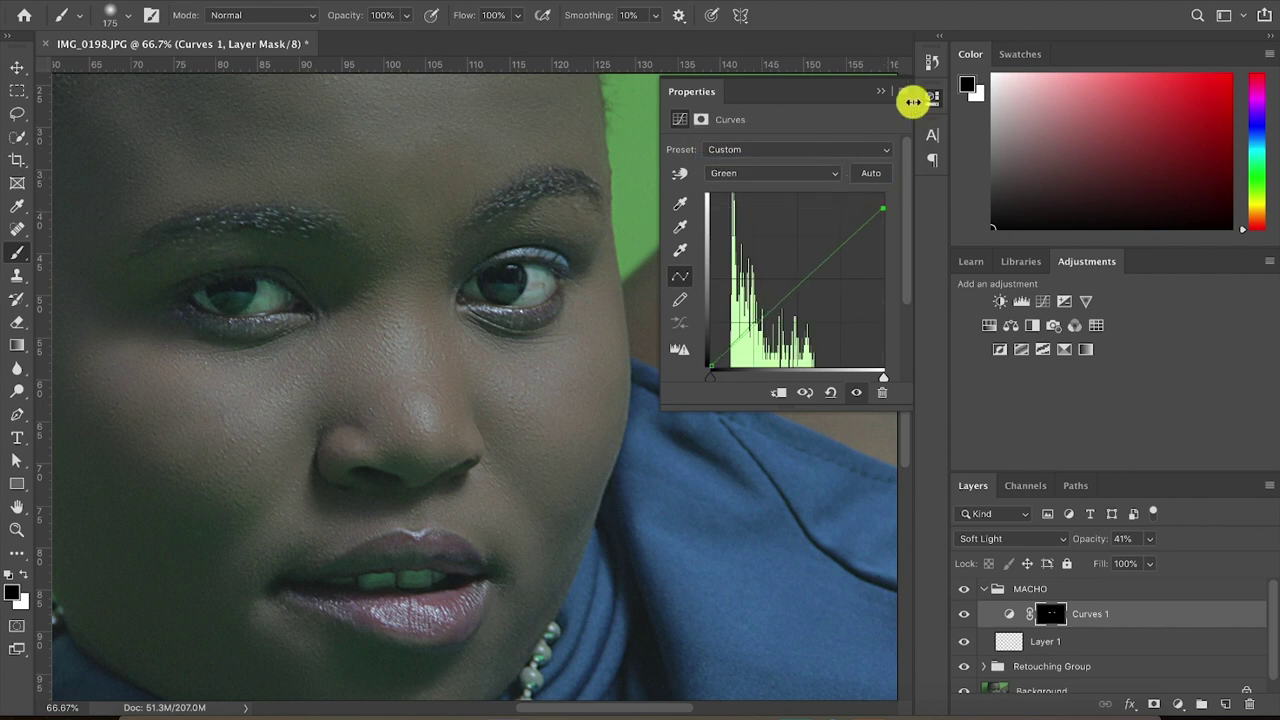
left_click(928, 98)
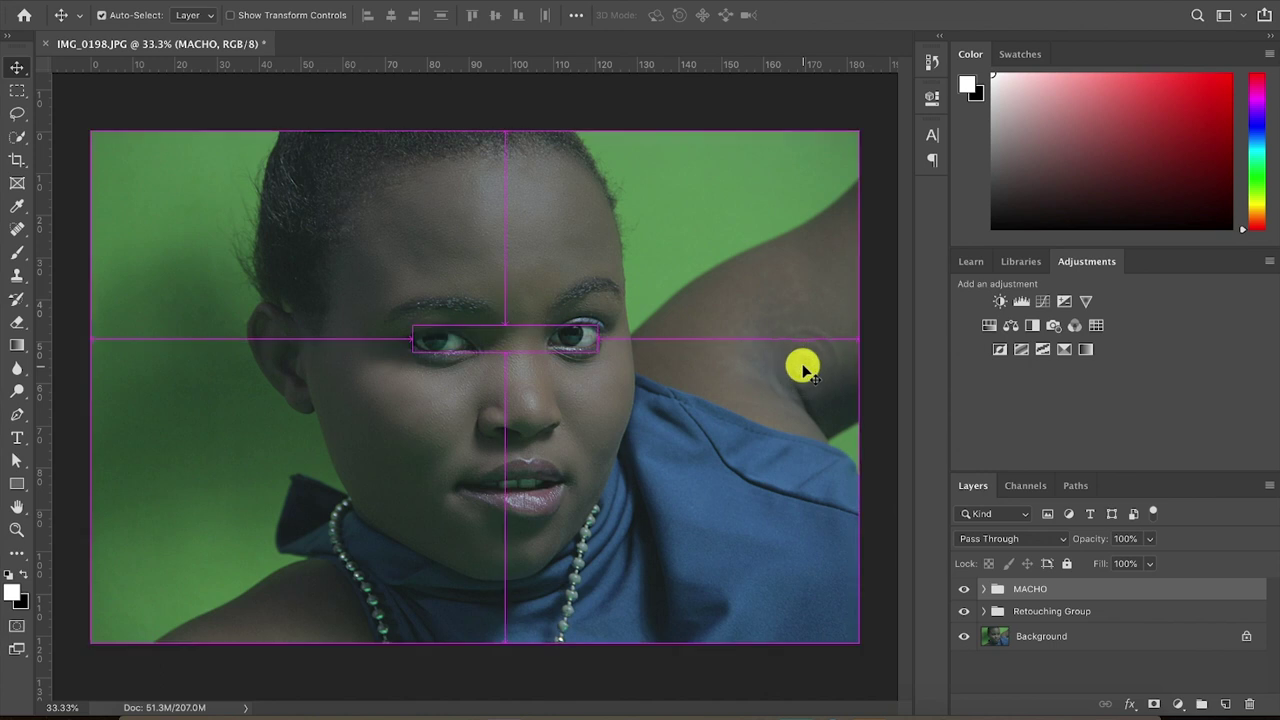
Create a group named MENO above the MACHO group and add an empty layer inside it
key("ctrl+plus")
key("ctrl+plus")
key("ctrl+semicolon")
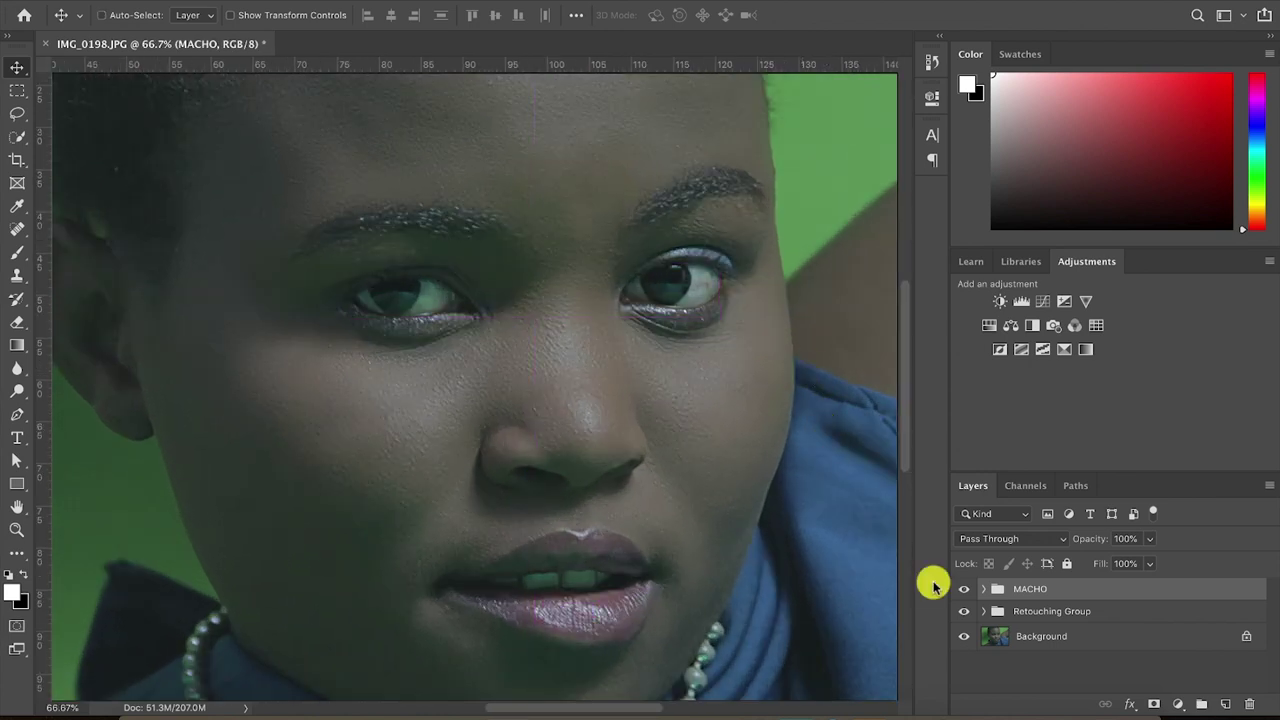
key("ctrl+plus")
key("ctrl+plus")
left_click(1201, 704)
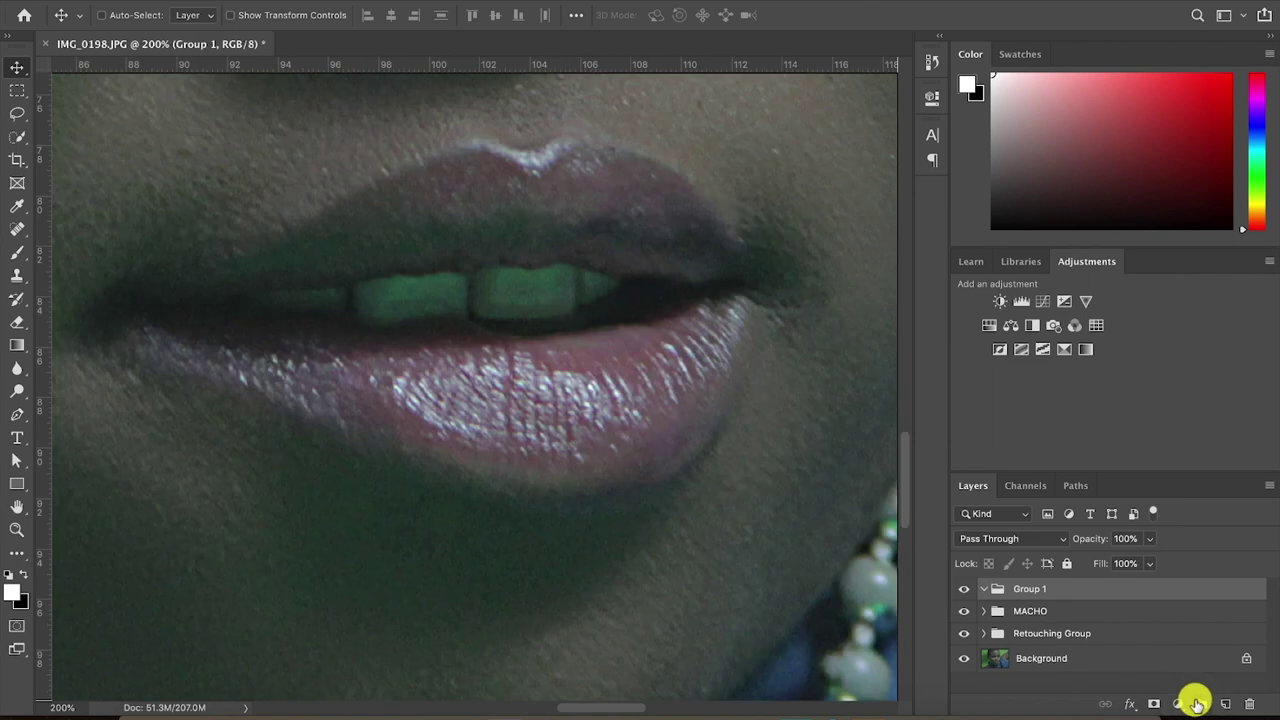
double_click(1021, 588)
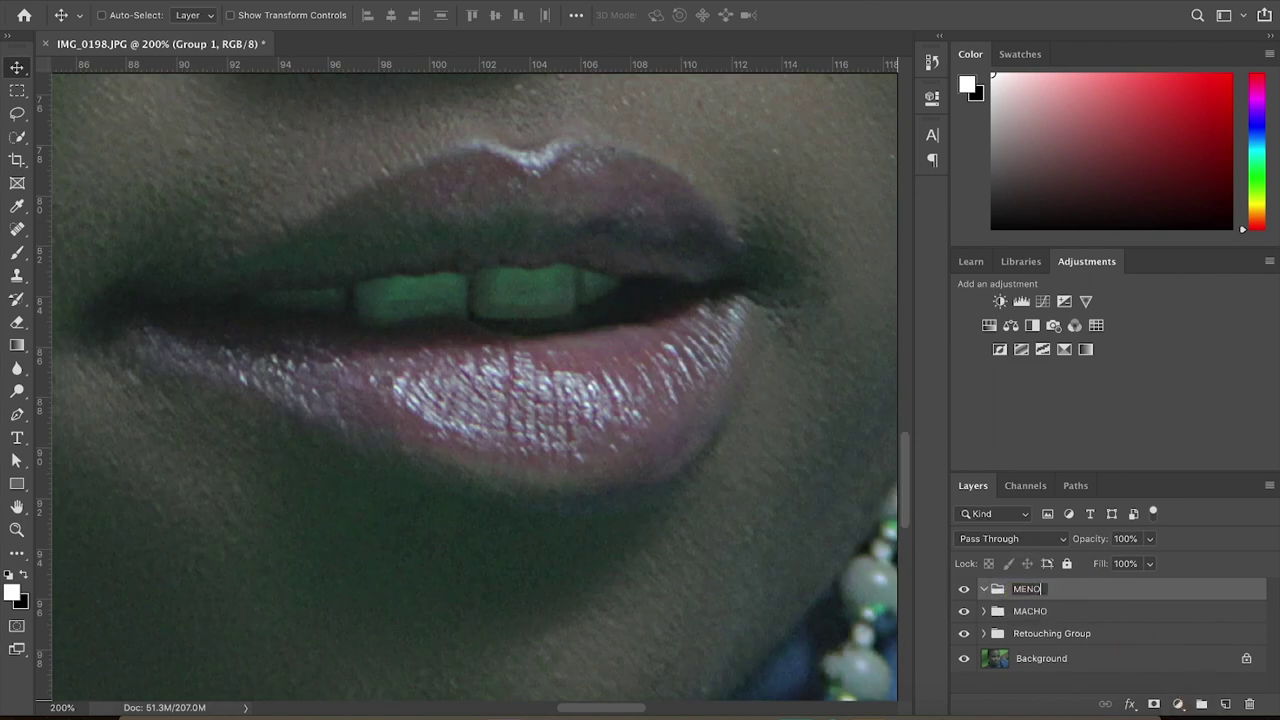
key("Return")
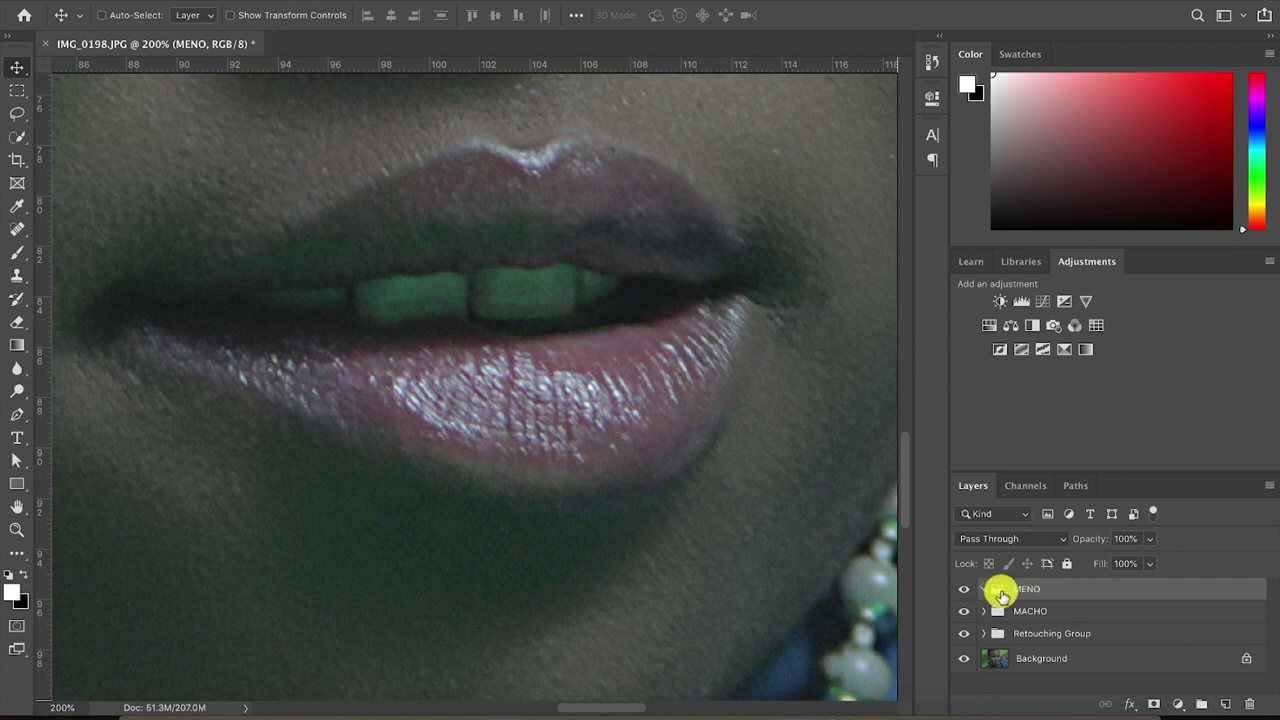
key("ctrl+plus")
key("ctrl+shift+alt+n")
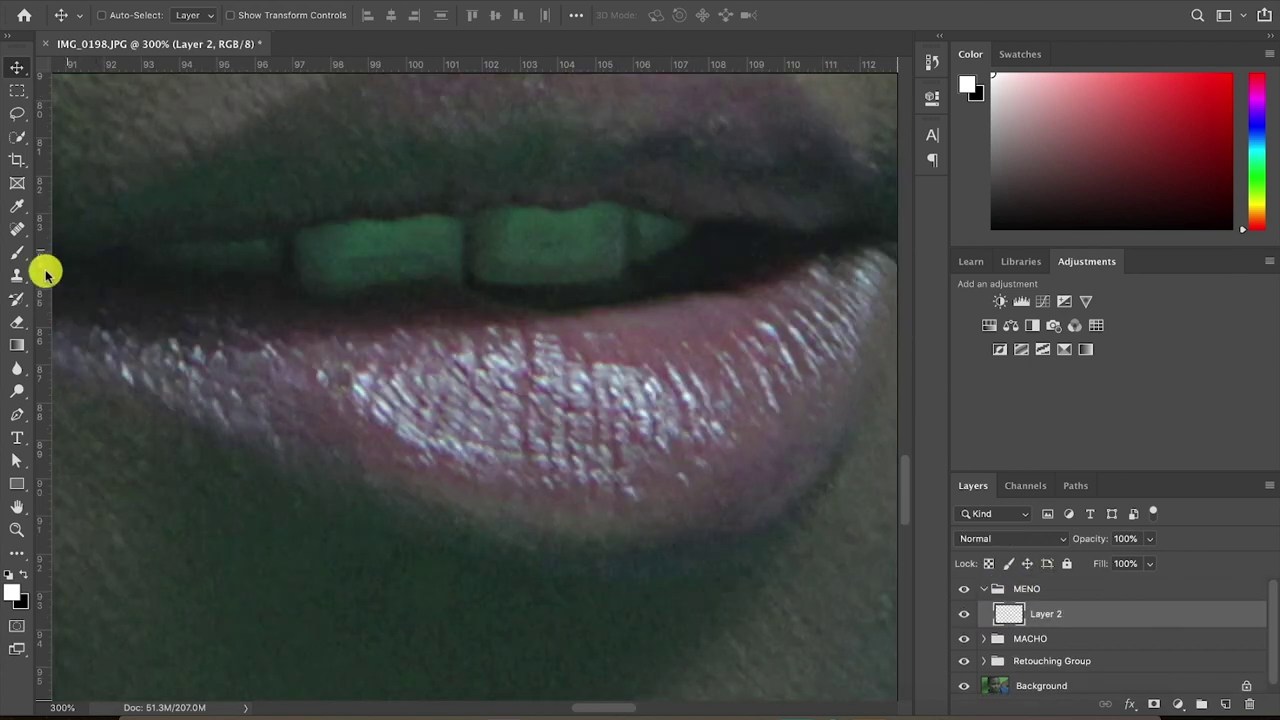
Trace a Pen tool path along the lower edge of the visible teeth, from one mouth corner to the last tooth's tip
left_click(12, 414)
left_click(138, 255)
left_click_drag(280, 272, 520, 283)
left_click(280, 273, "alt")
left_click(284, 241)
key("super+z")
left_click(381, 284)
left_click(467, 284)
left_click(470, 261)
left_click_drag(617, 275, 640, 266)
left_click(635, 252)
left_click(660, 253)
left_click(694, 231)
left_click(698, 226)
Continue the path back along the upper edge of the teeth and close it at its starting point
left_click(635, 205)
left_click_drag(549, 211, 420, 230)
left_click(477, 228)
left_click(476, 215, "alt")
left_click_drag(297, 227, 261, 238)
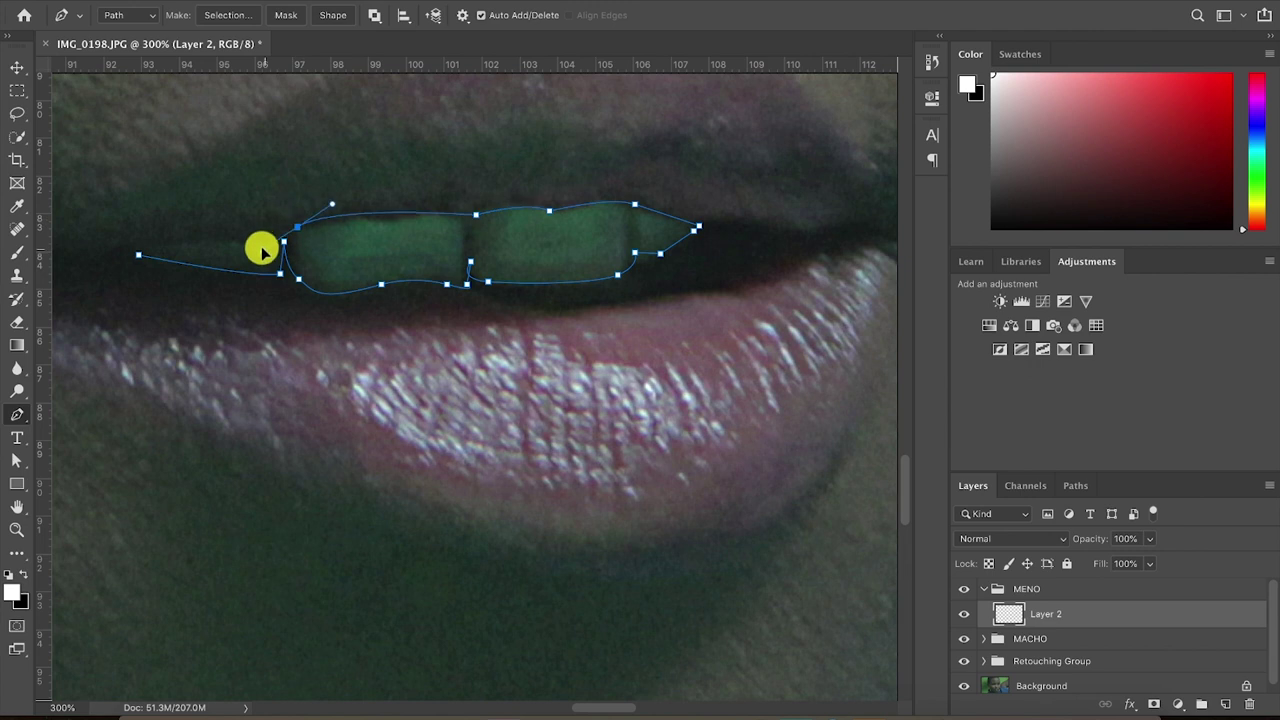
left_click(296, 227, "alt")
left_click(137, 255)
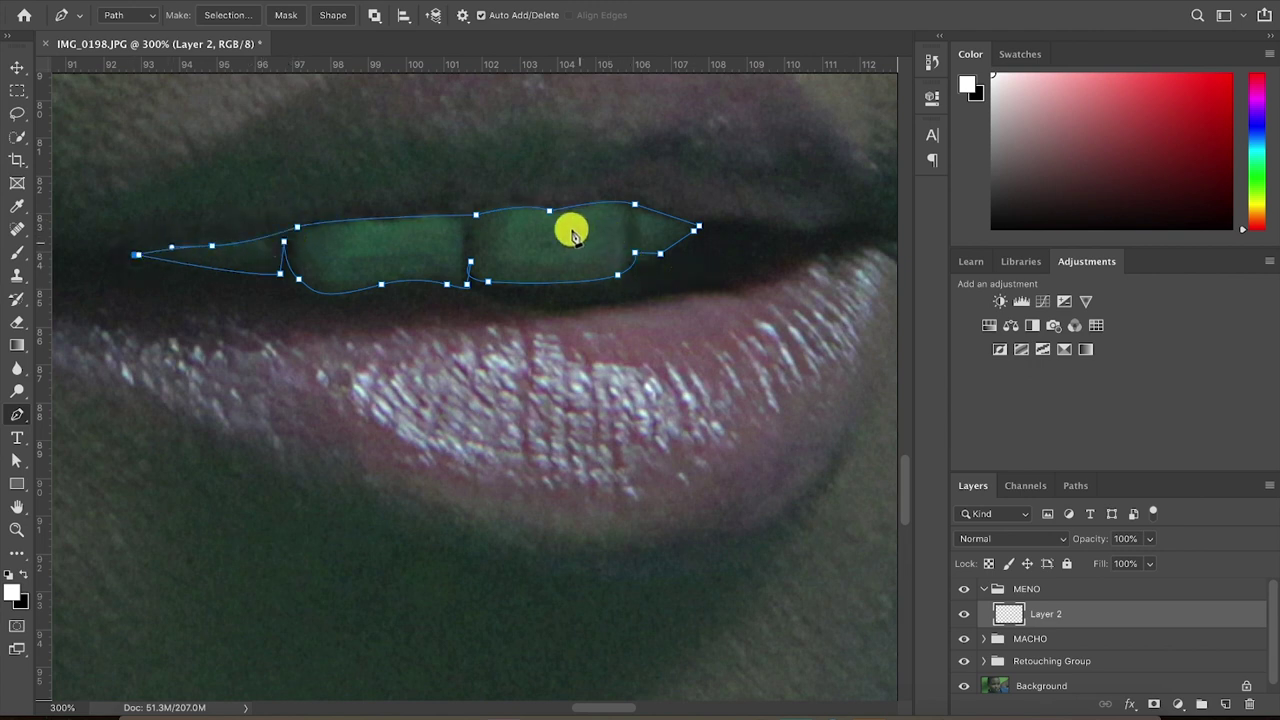
Convert the teeth path into a selection and add a Curves adjustment layer masked to it
right_click(578, 230)
right_click(549, 218)
left_click(531, 251)
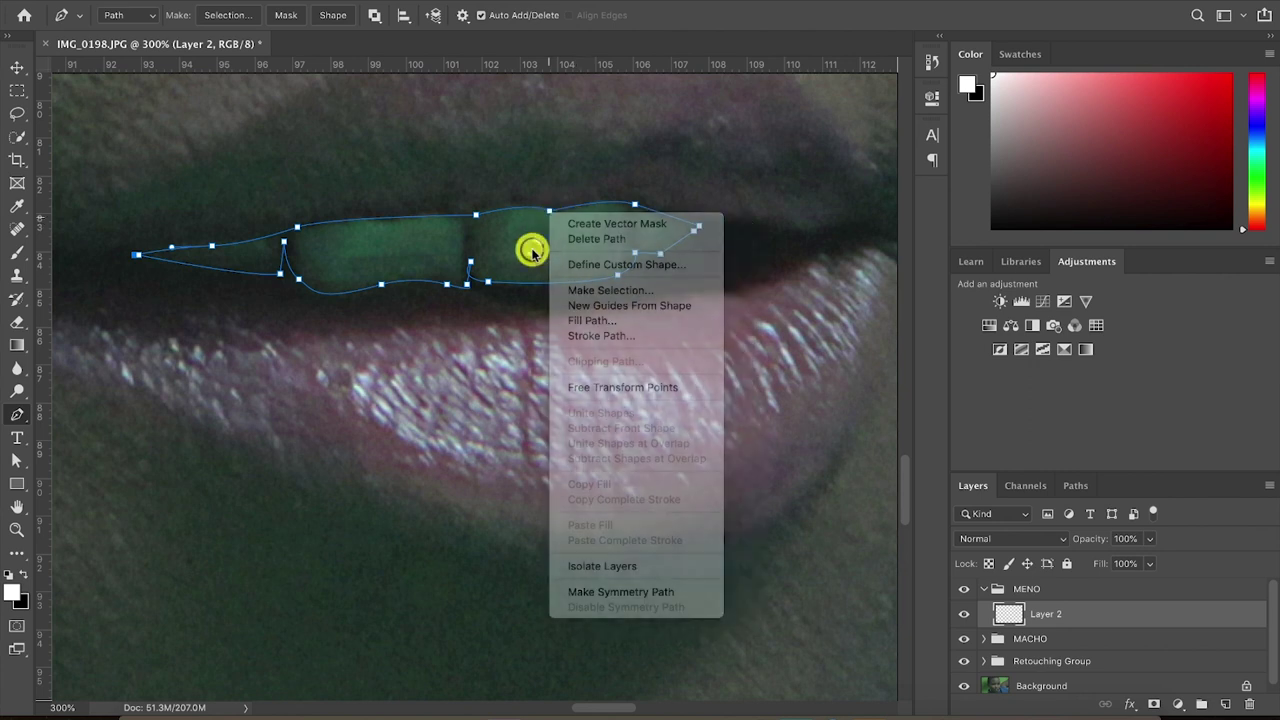
key("ctrl+Return")
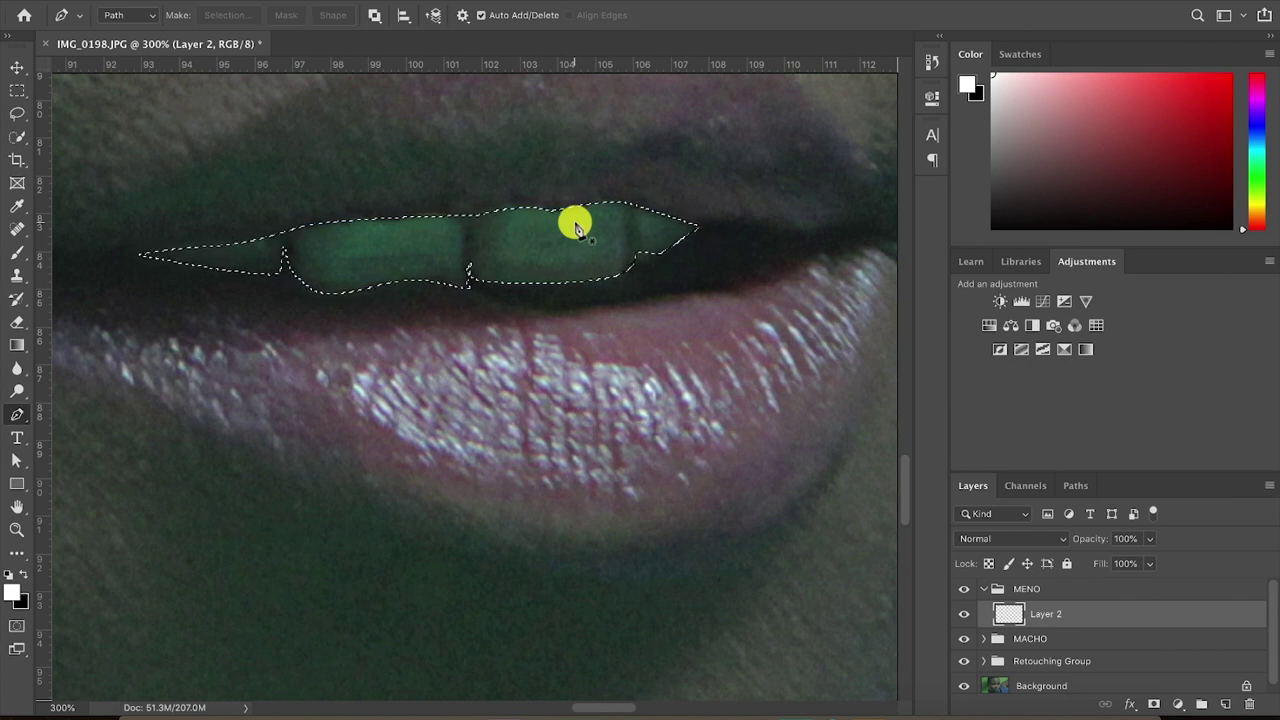
left_click(1040, 301)
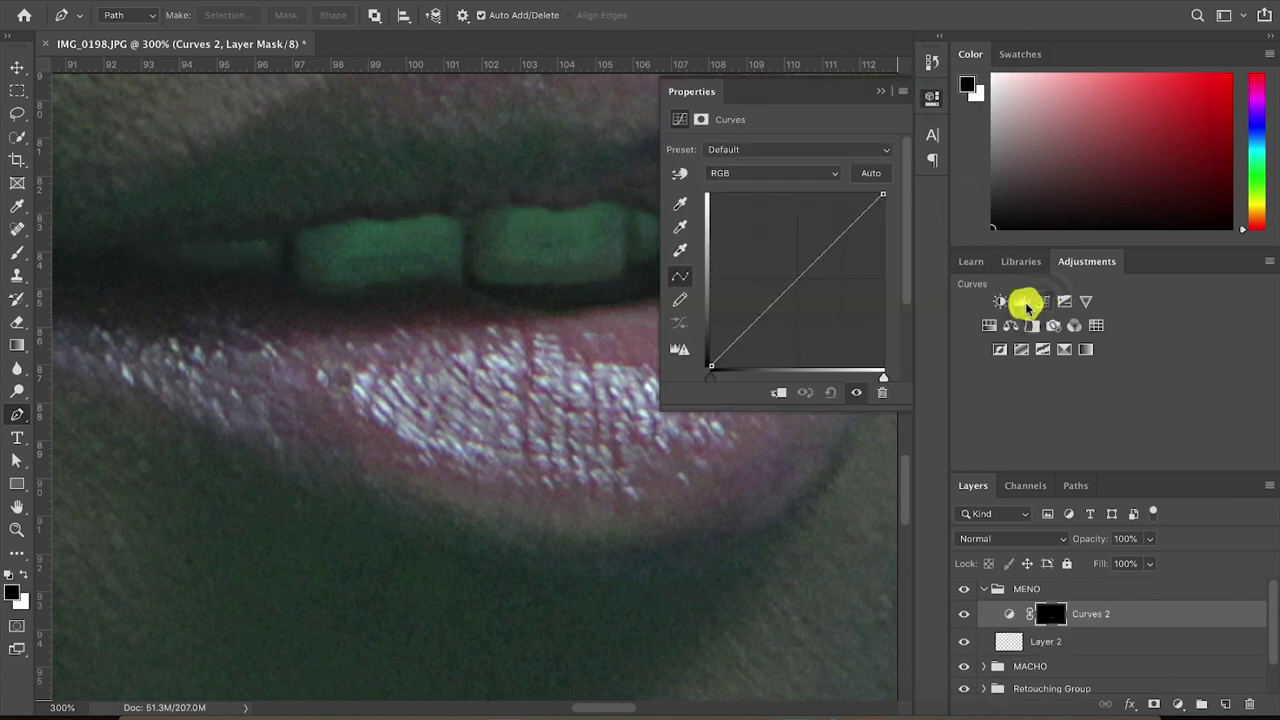
Reduce the green in the teeth by lowering the highlight endpoint and midtones of the Green channel curve in Curves 2
left_click(748, 174)
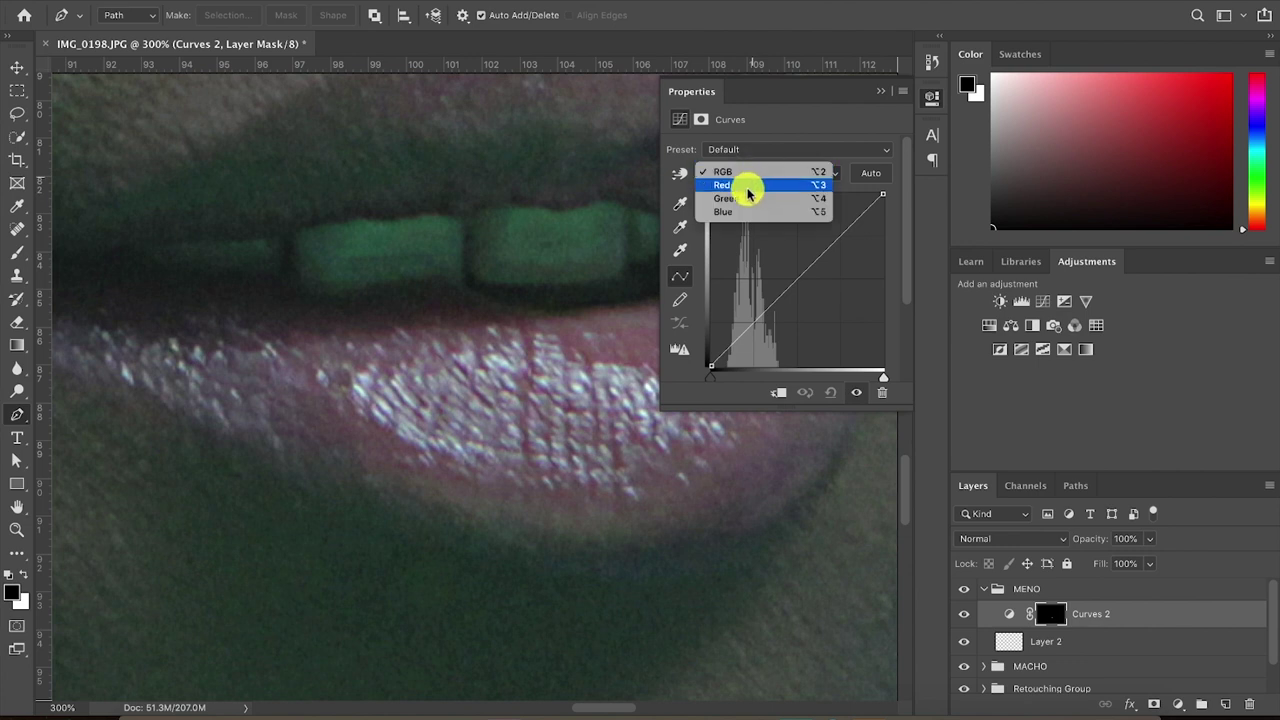
left_click(737, 199)
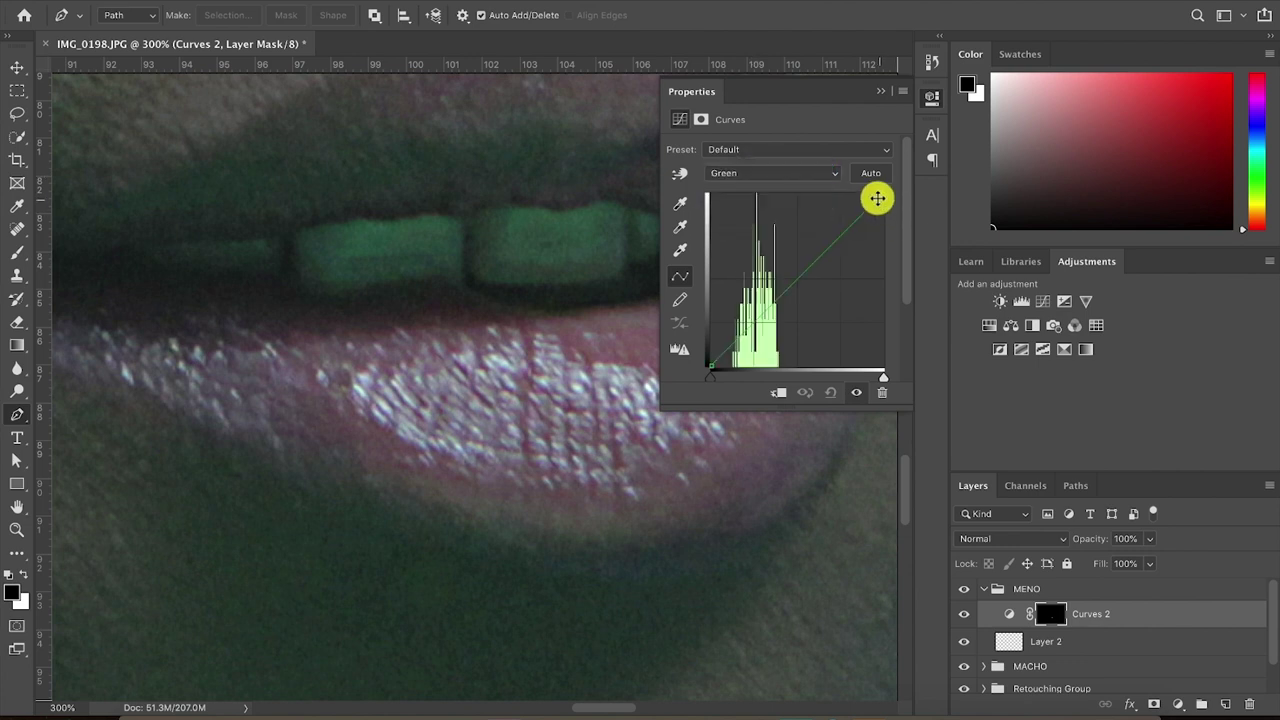
left_click_drag(880, 195, 883, 218)
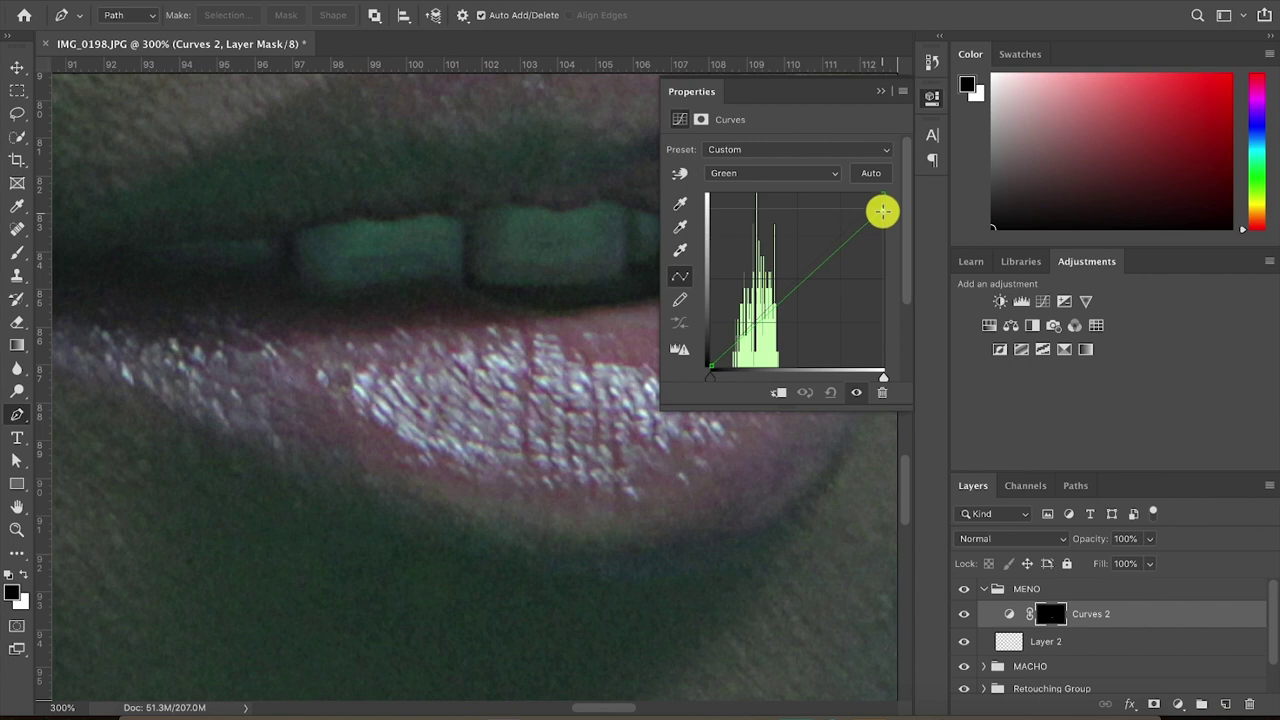
left_click_drag(804, 281, 797, 286)
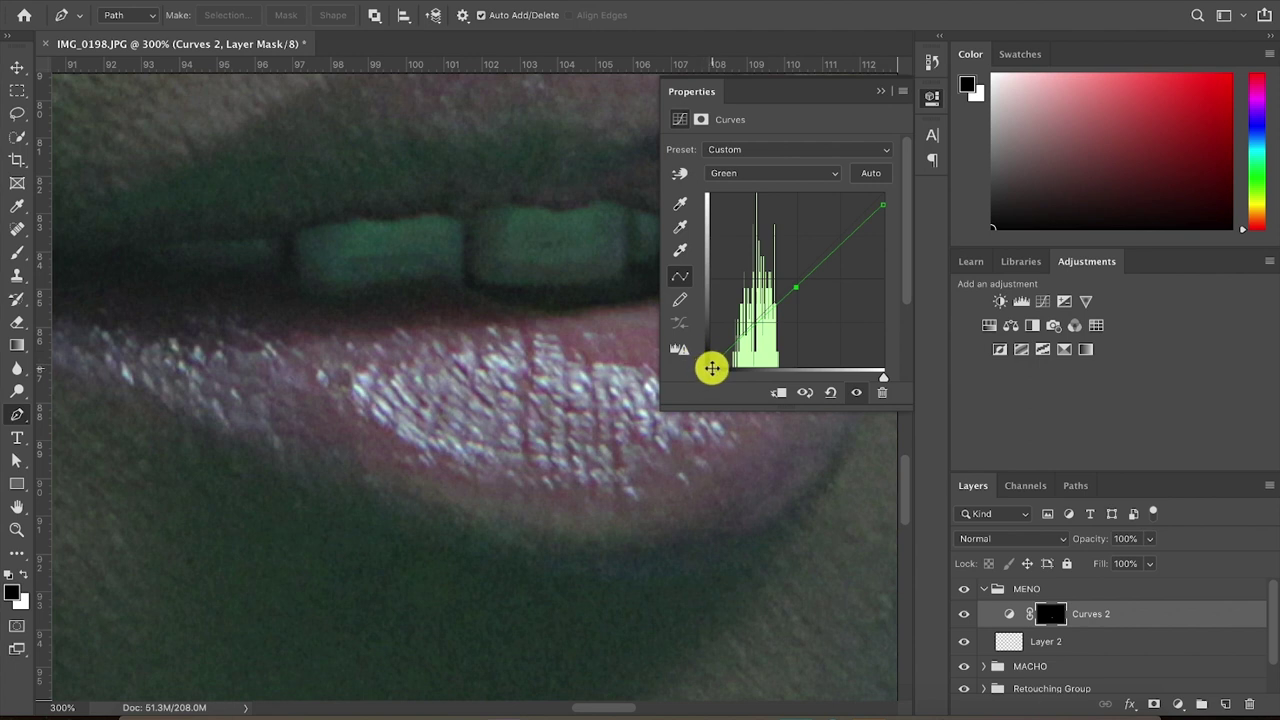
left_click_drag(712, 366, 710, 366)
Brighten the teeth with the RGB curve in Curves 2 by raising the midtones and shadow endpoint and moving the highlight endpoint inward
left_click(805, 168)
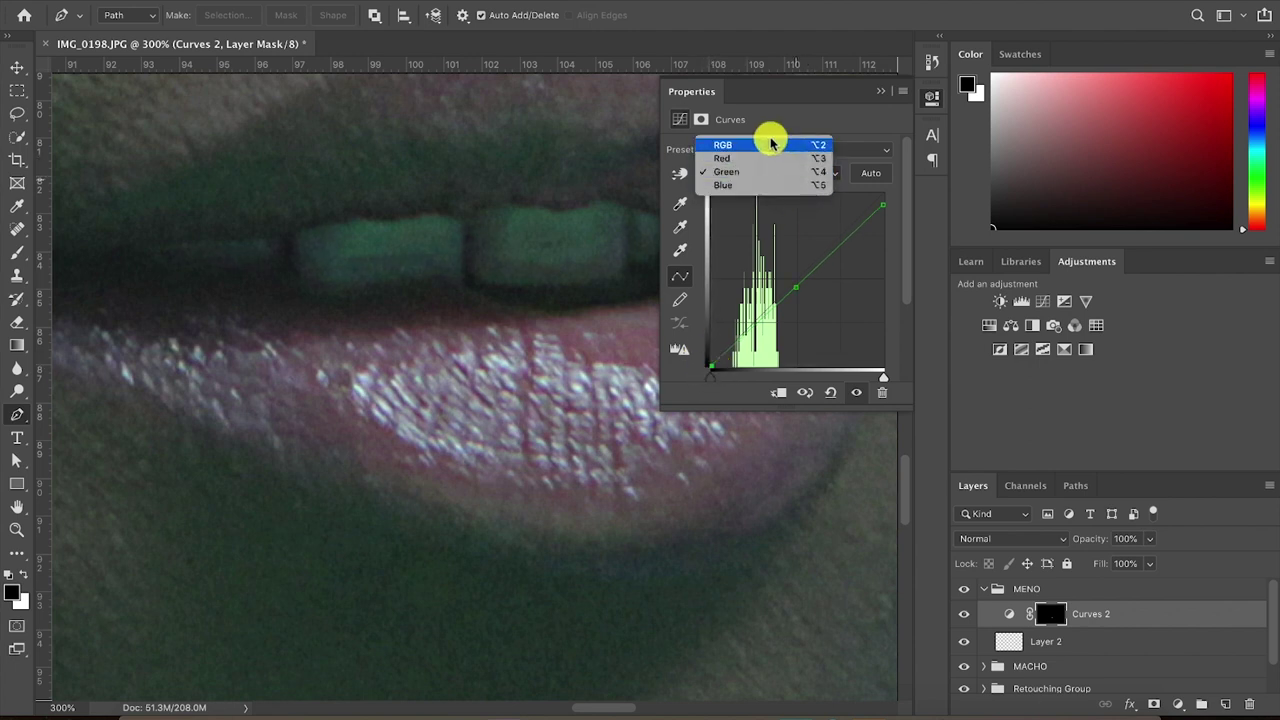
left_click(770, 145)
left_click_drag(794, 282, 786, 267)
left_click_drag(883, 193, 866, 196)
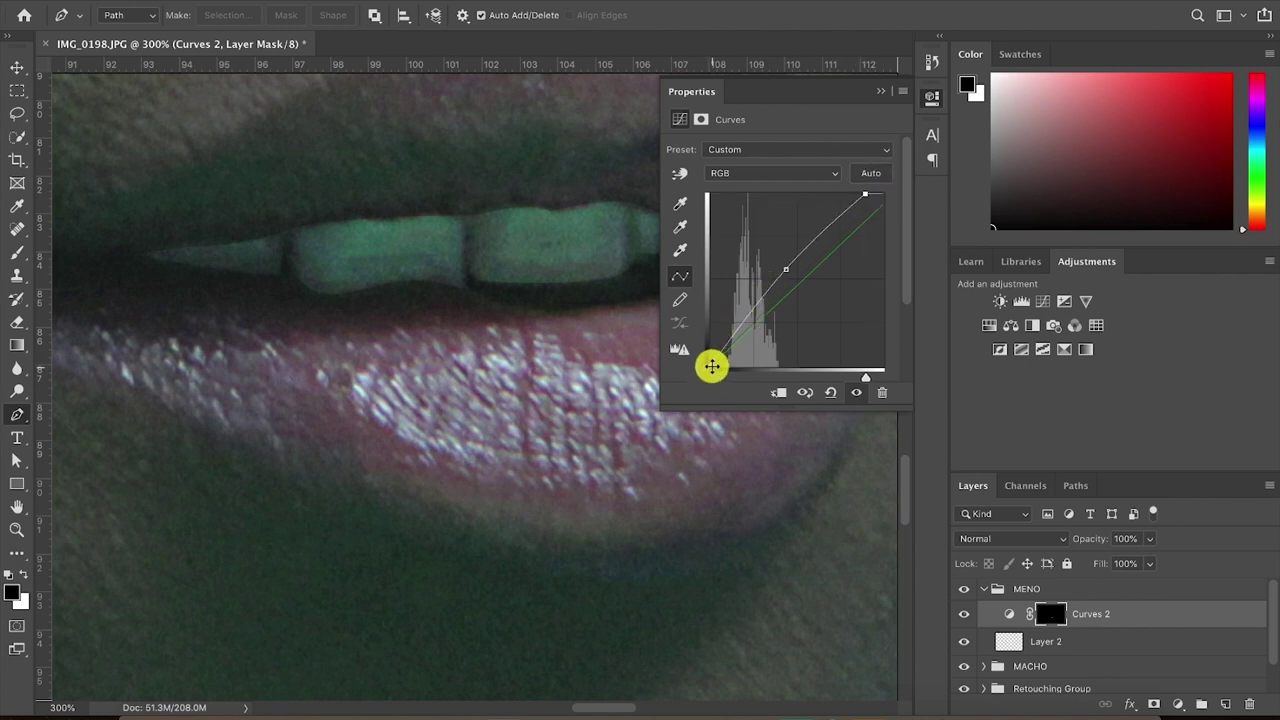
left_click_drag(710, 363, 706, 352)
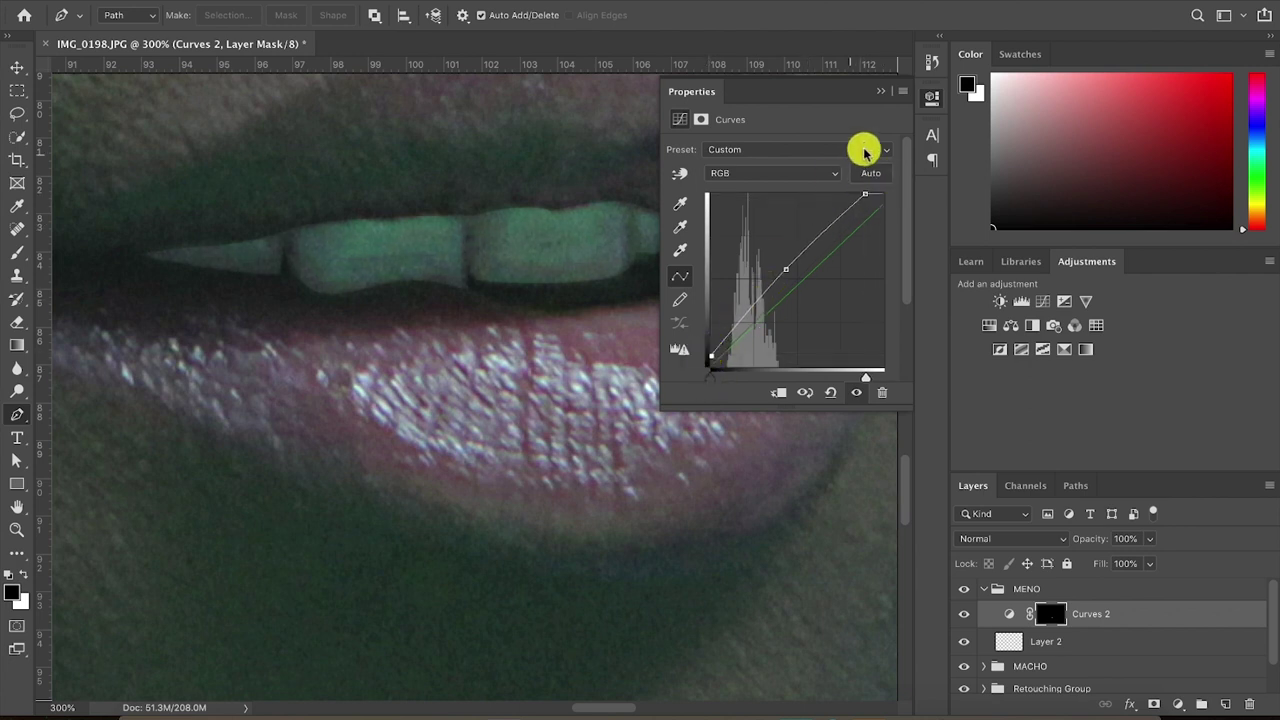
left_click(930, 100)
left_click(930, 100)
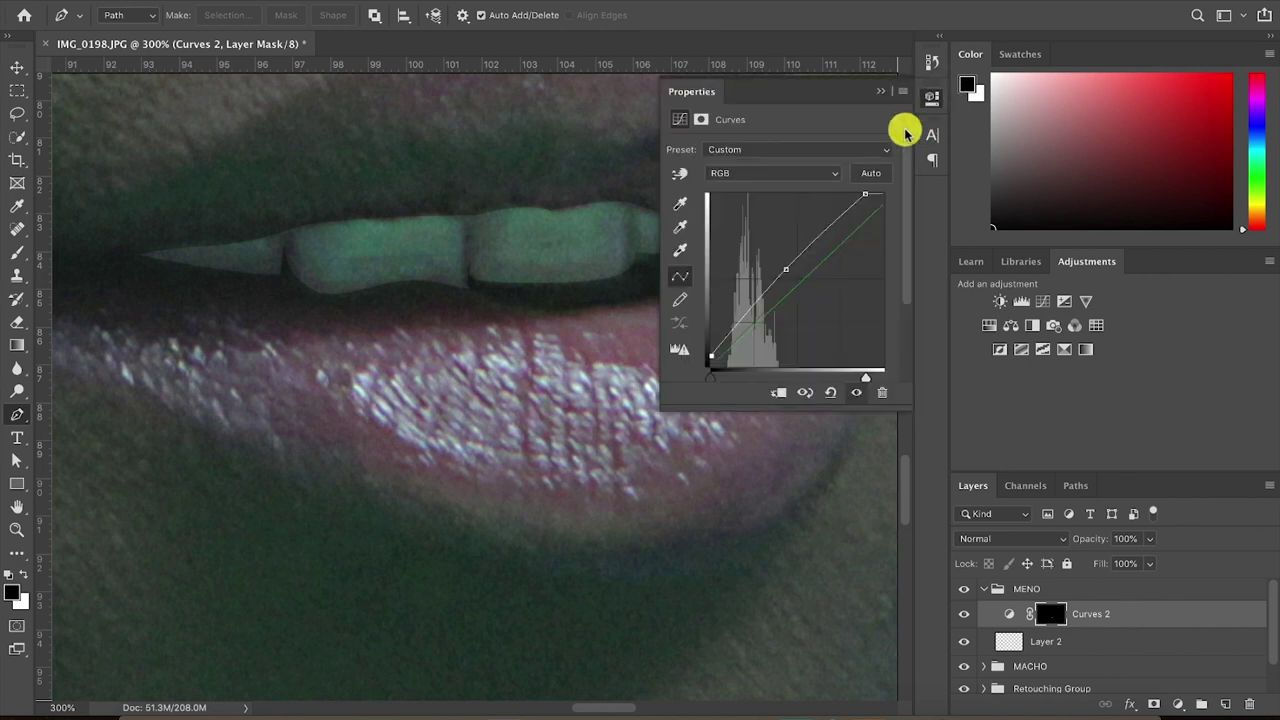
Add some blue to the teeth in Curves 2 by raising the Blue channel's midtones and moving its highlight endpoint slightly inward
left_click(778, 173)
left_click(742, 212)
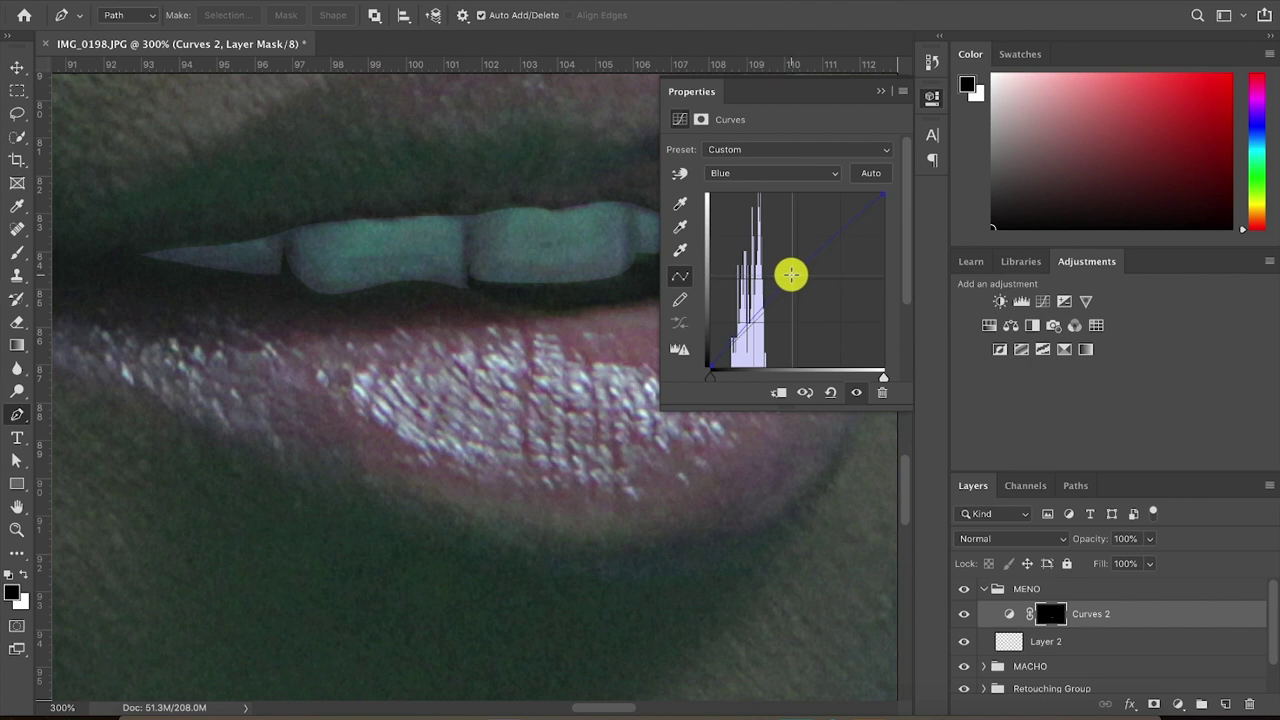
left_click(929, 98)
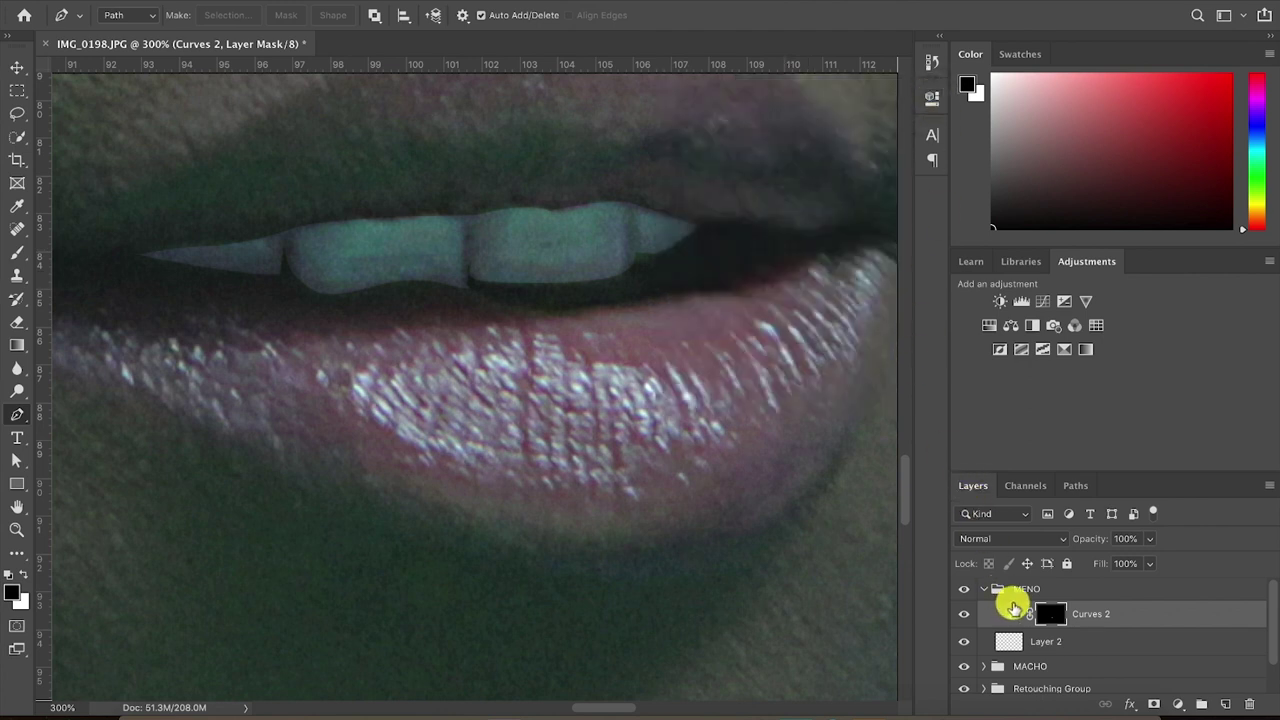
left_click(929, 97)
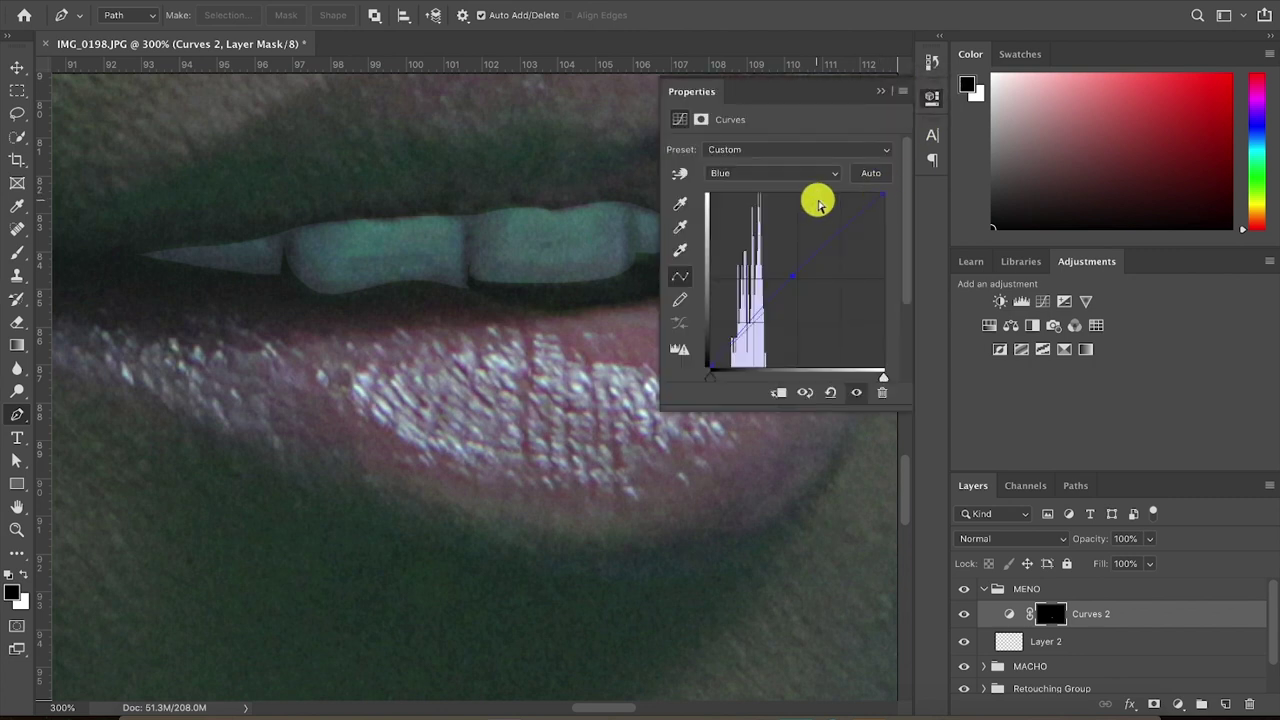
left_click_drag(879, 196, 872, 193)
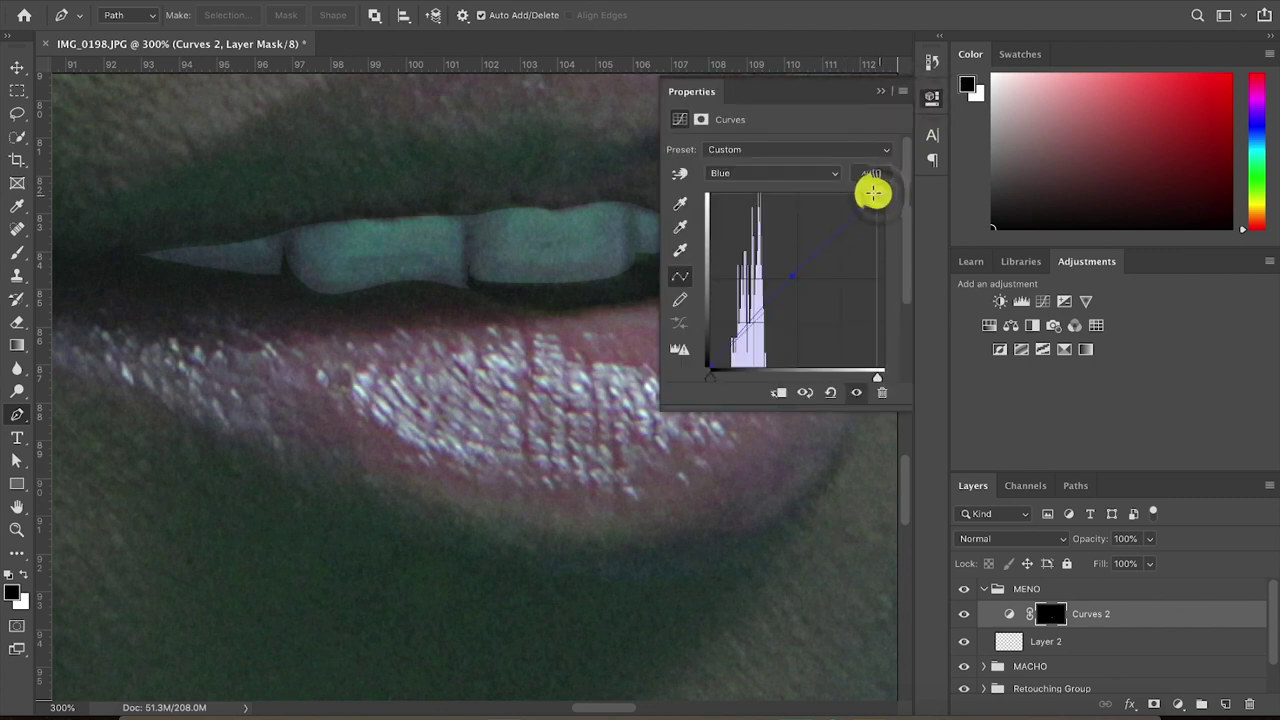
left_click(930, 100)
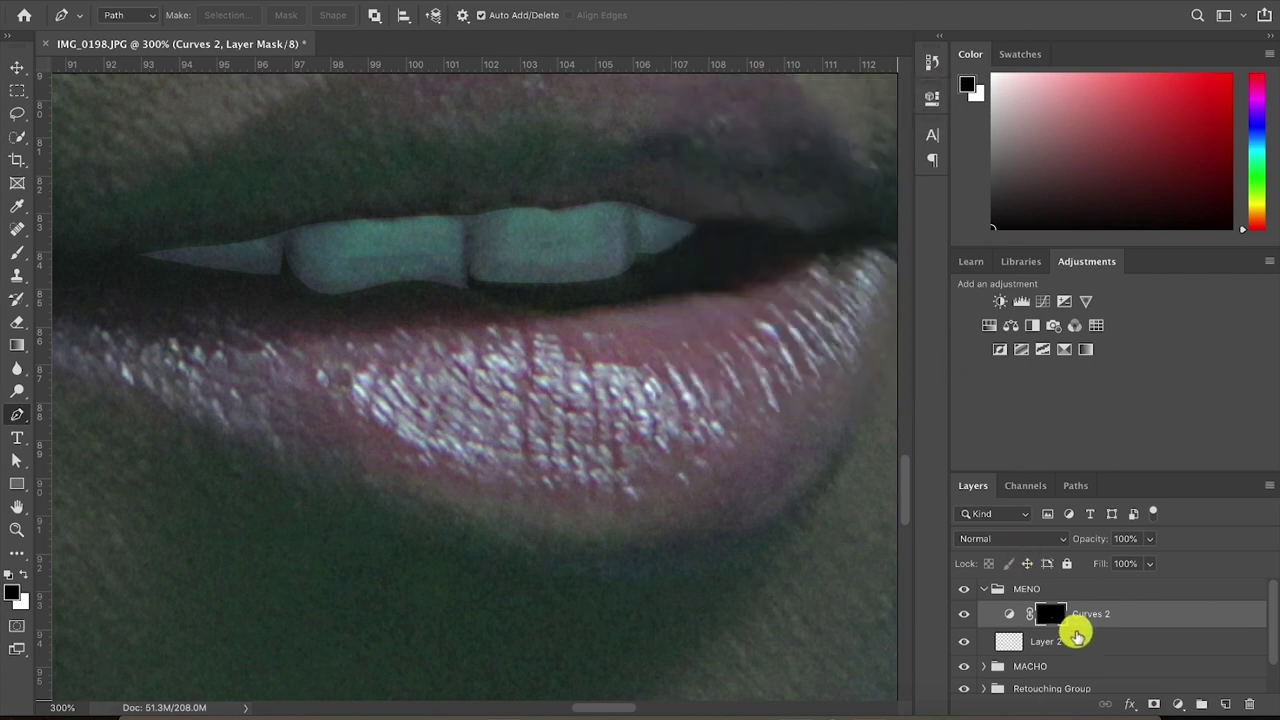
Lower the Curves 2 layer's opacity to 70%, keeping the Normal blend mode
left_click(1020, 538)
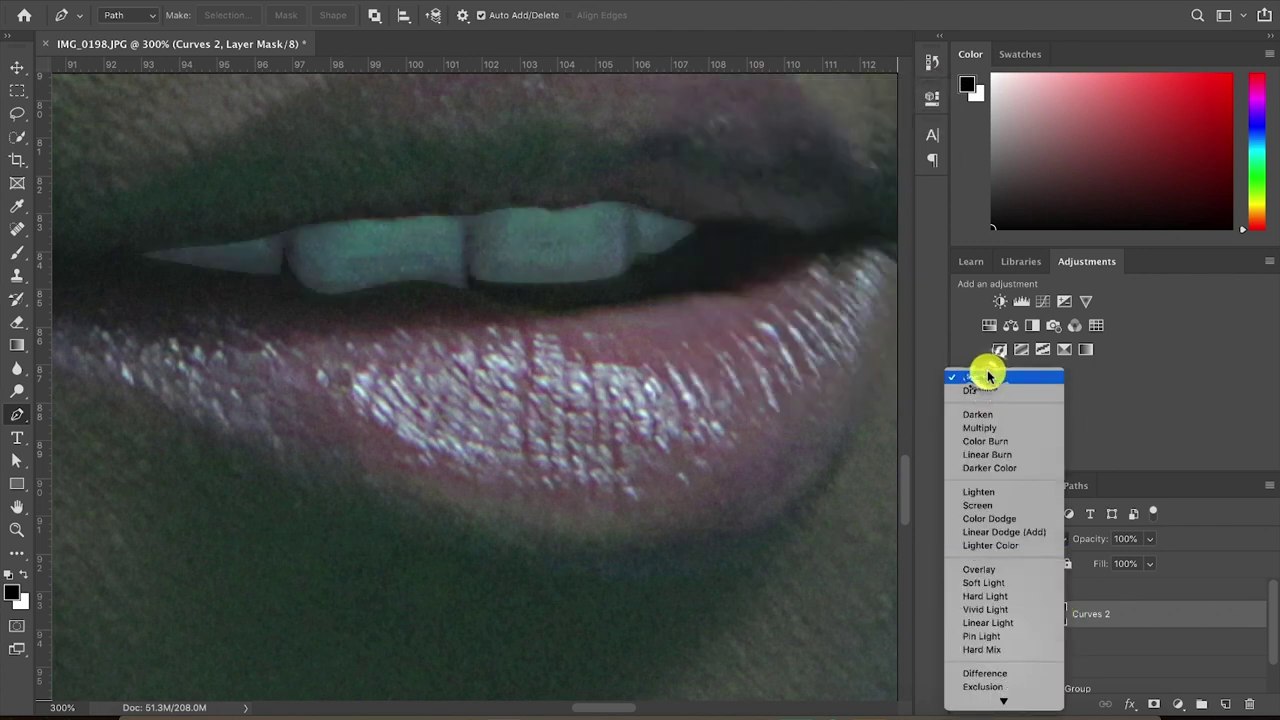
left_click(988, 376)
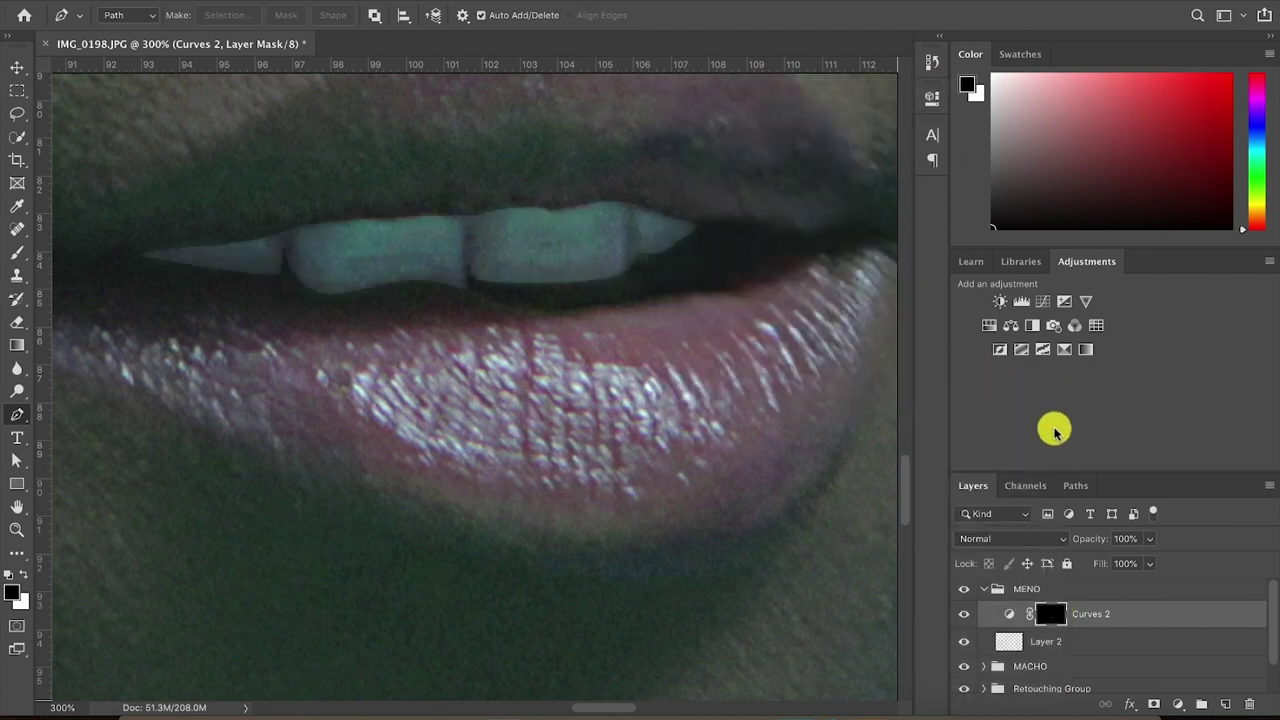
left_click(1150, 539)
mouse_move(1117, 557)
left_mouse_down()
mouse_move(1106, 562)
mouse_move(1126, 561)
left_mouse_up()
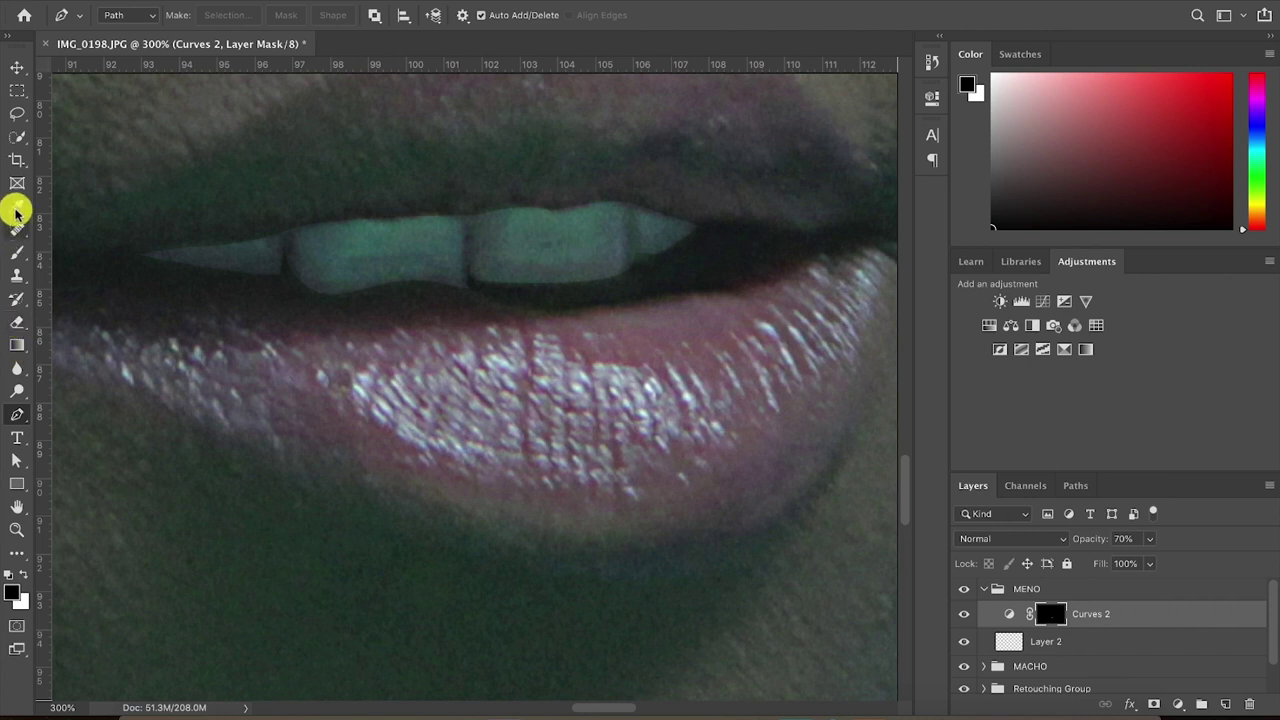
Soften the teeth edges on the Curves 2 mask by painting with a black brush reduced to size 50
left_click(16, 252)
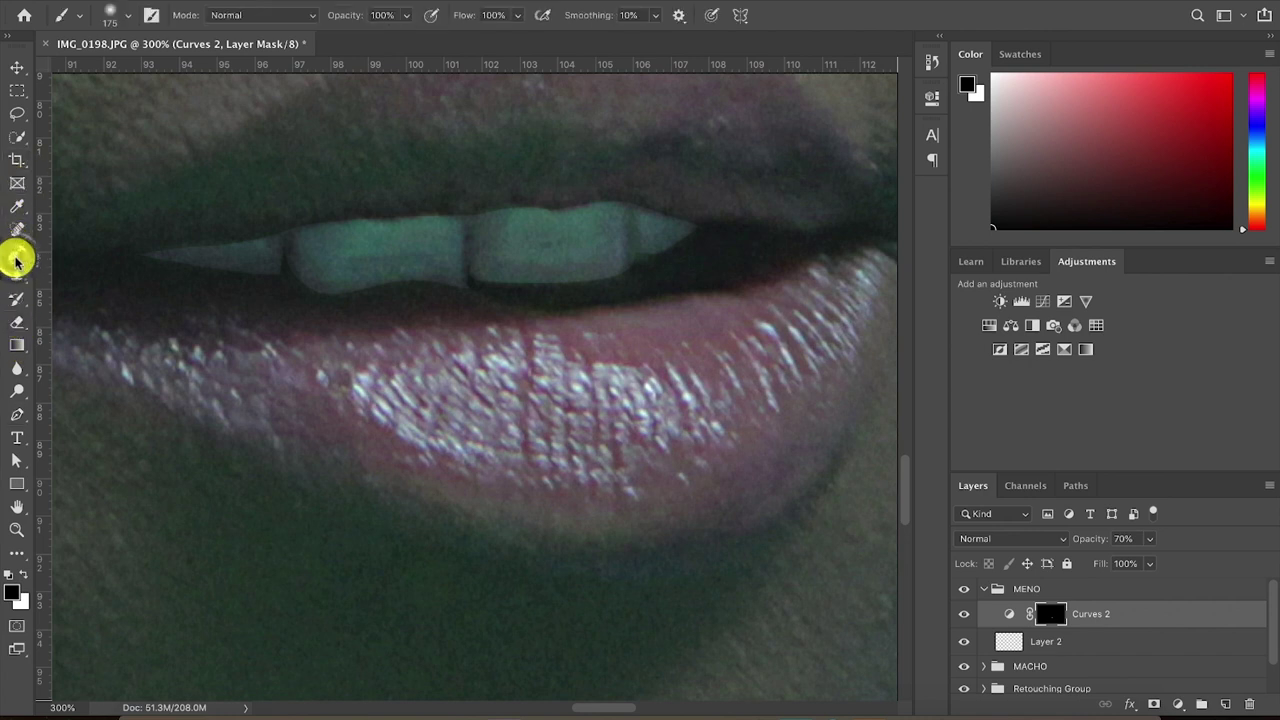
key("bracketleft")
key("bracketleft")
key("bracketleft")
key("bracketleft")
key("bracketleft")
key("bracketleft")
key("bracketleft")
key("bracketleft")
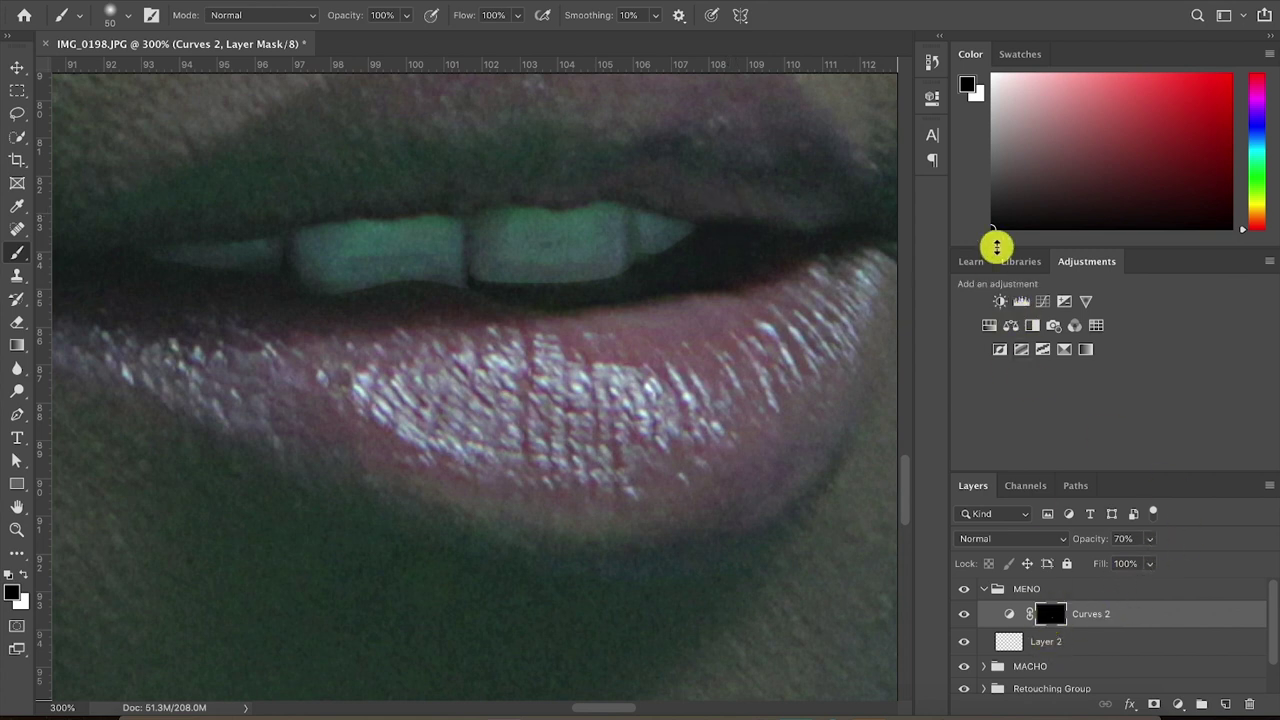
Collapse the MENO group and compare the teeth and eyes with and without the MENO and MACHO adjustments
key("super+1")
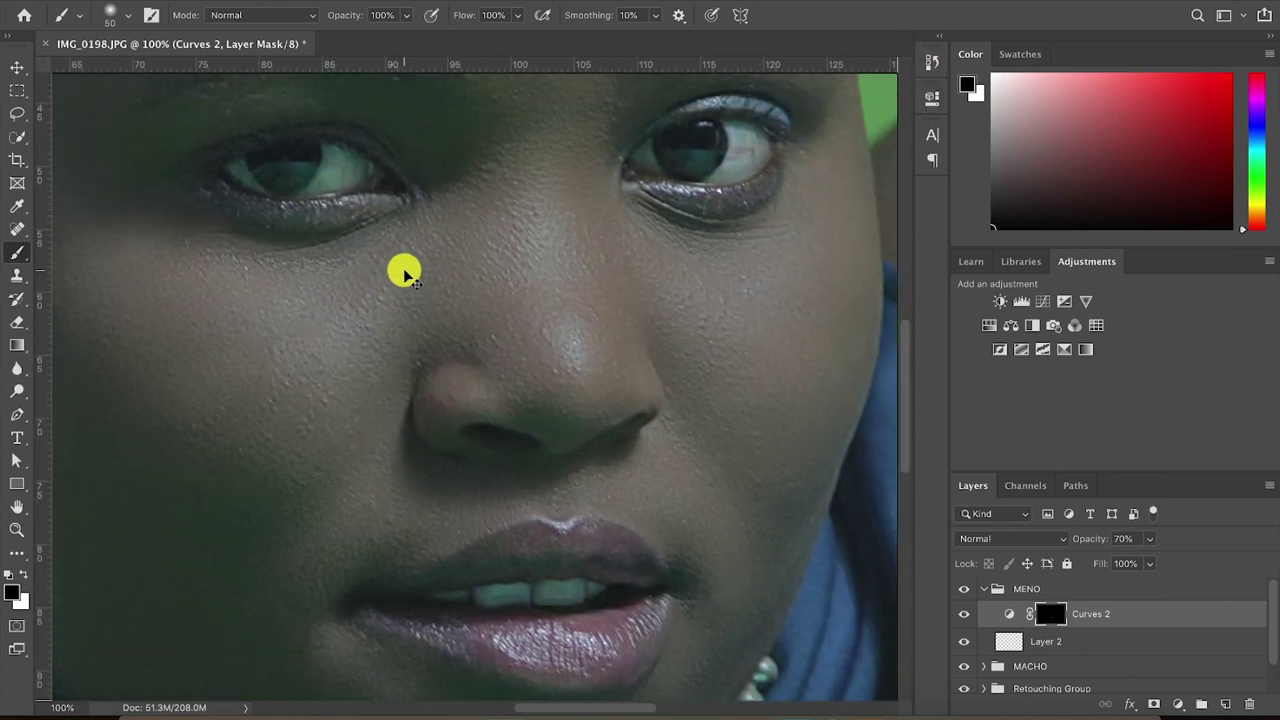
left_click(984, 589)
left_click(964, 590)
left_click(964, 590)
left_click(964, 590)
left_click(964, 612)
left_click(964, 612)
key("super+plus")
key("super+plus")
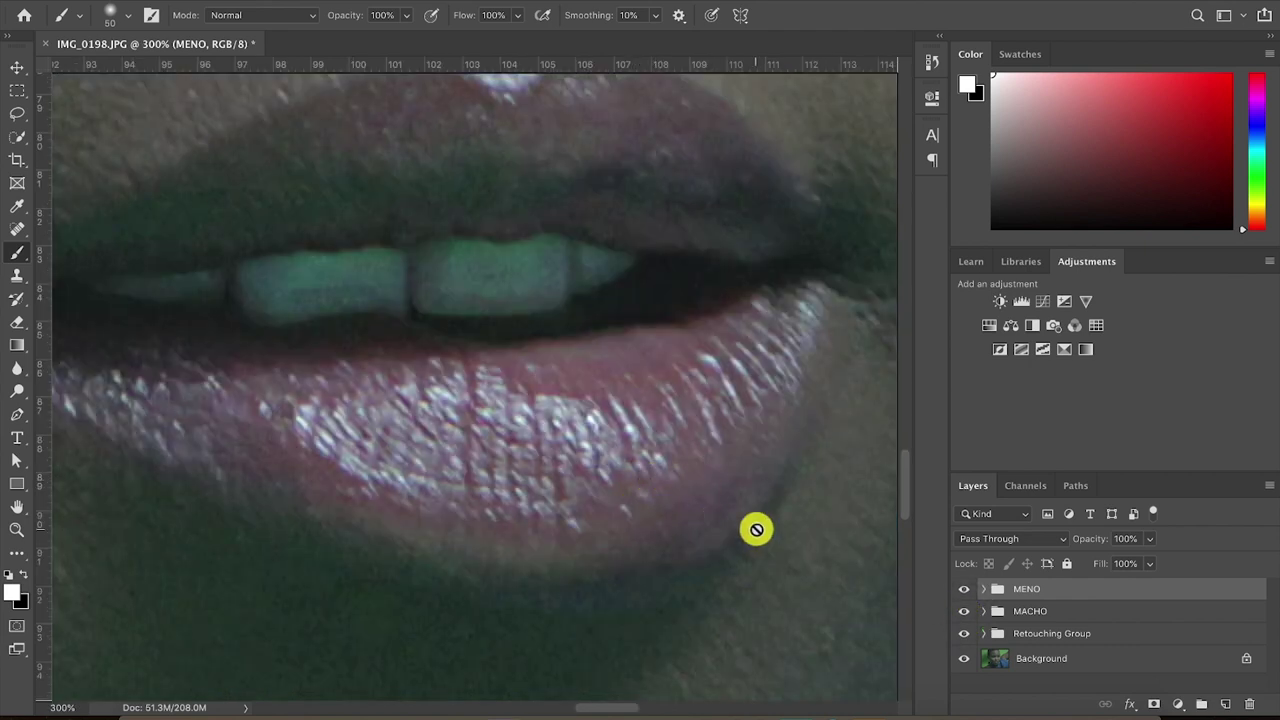
Create a new group named MIDOMO above MENO and add a blank layer inside it
scroll(756, 529, "up", 1)
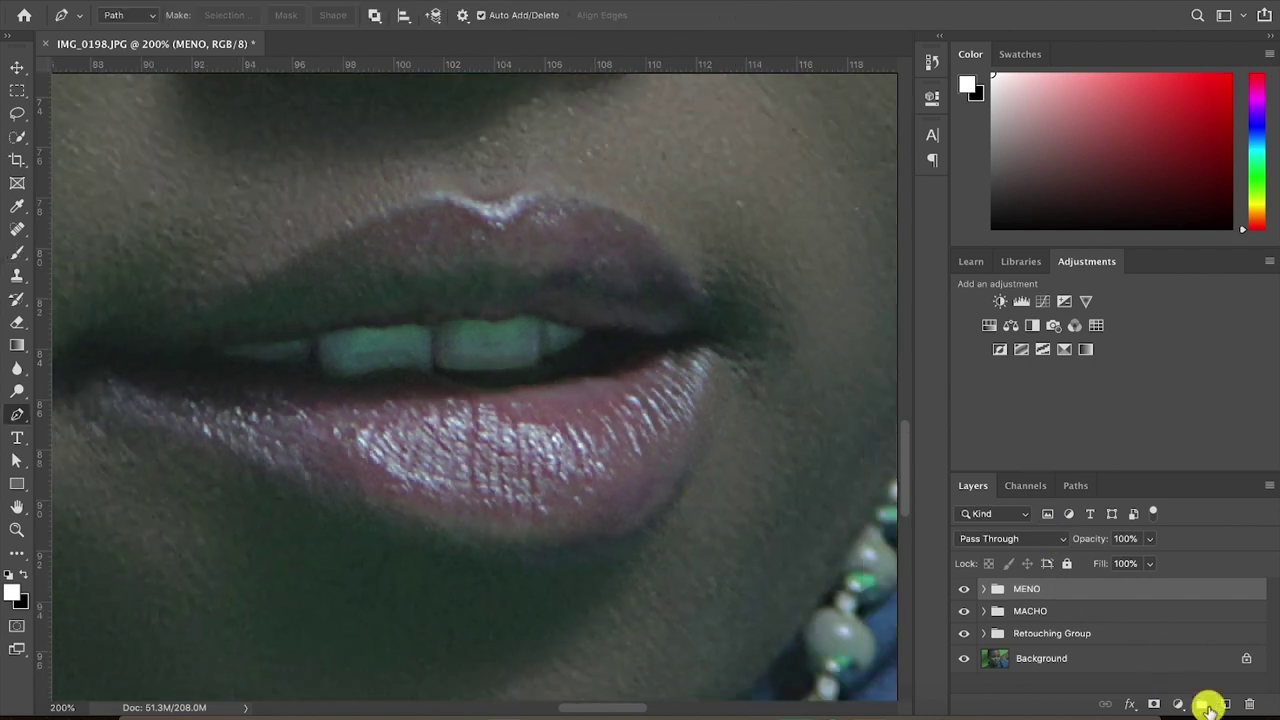
left_click(1203, 704)
double_click(1032, 590)
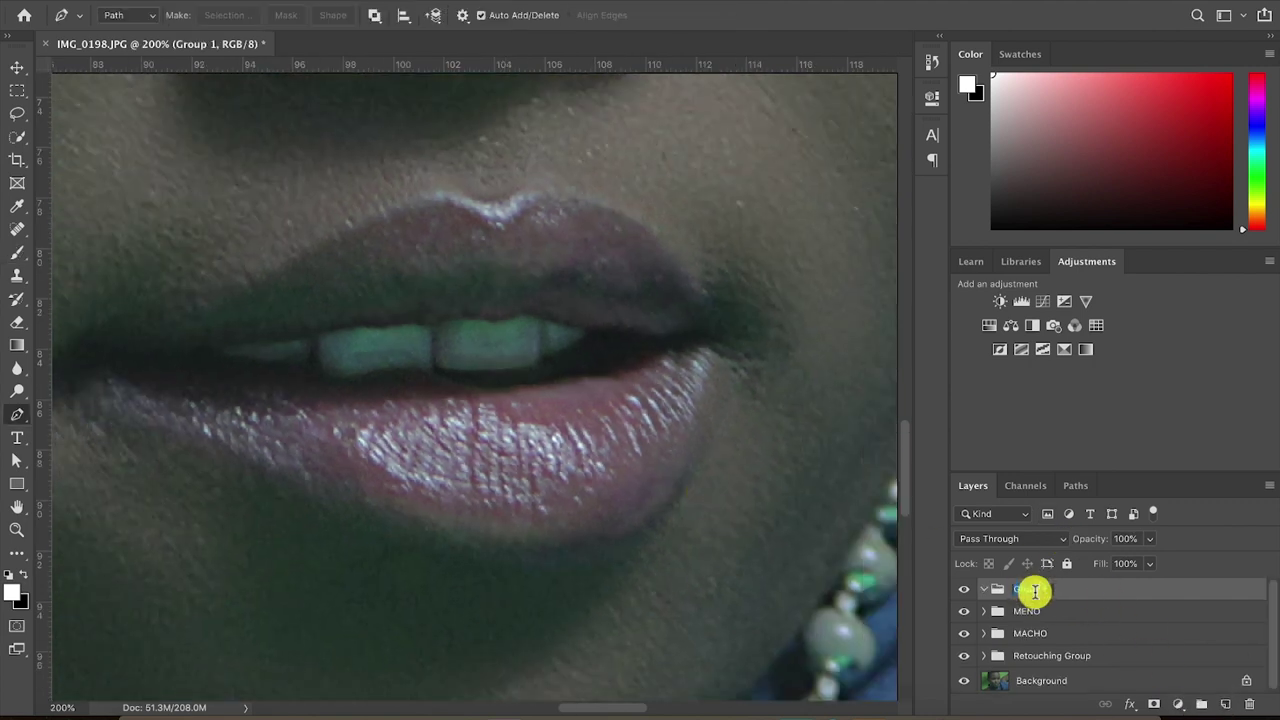
key("Return")
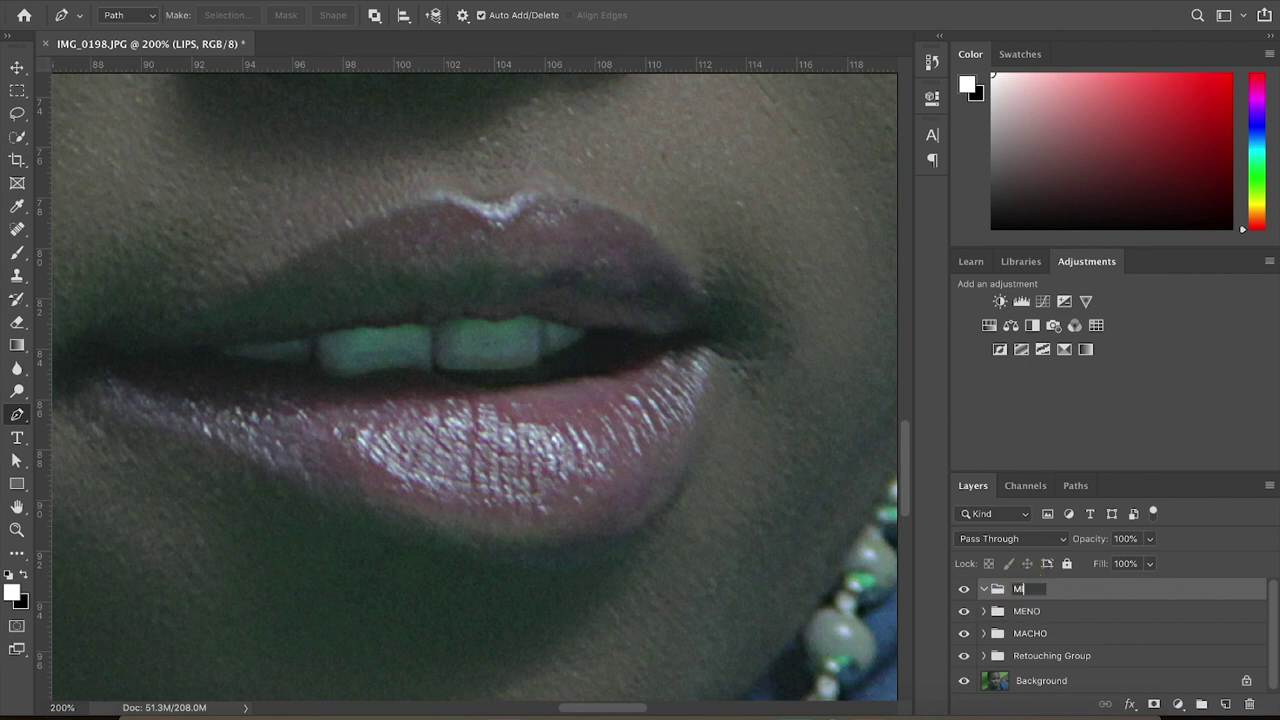
key("Return")
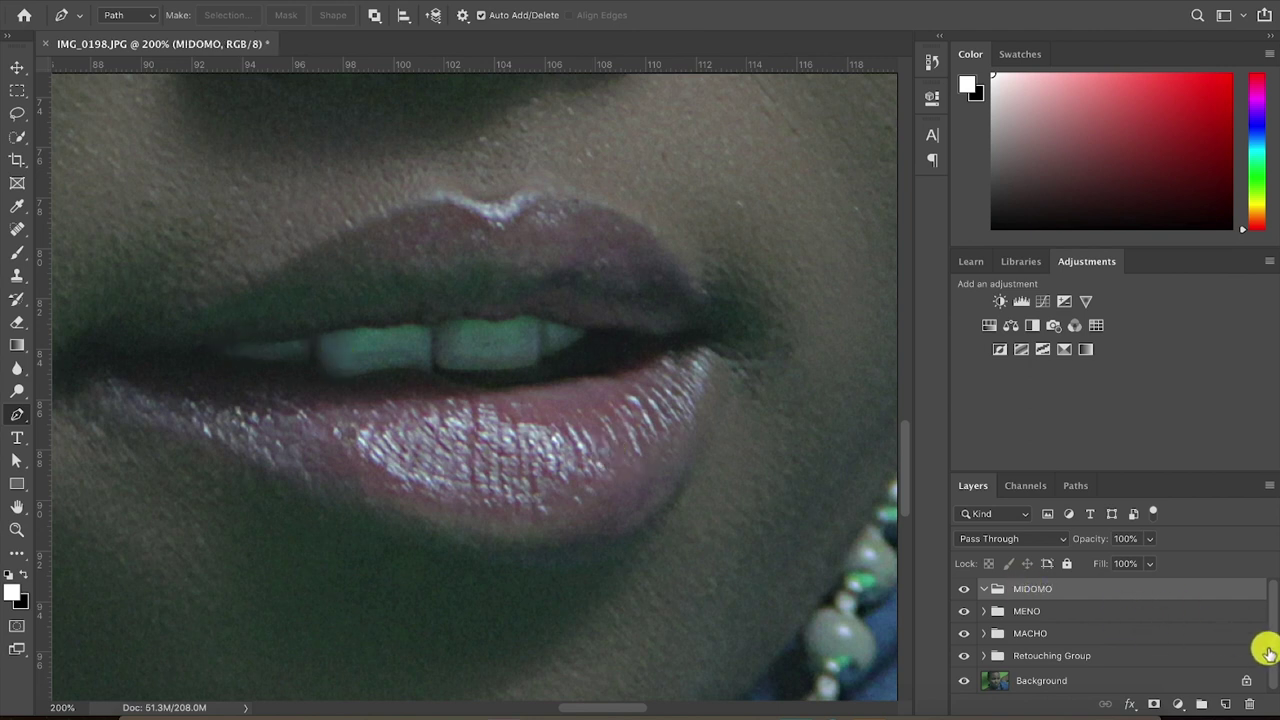
left_click(1222, 704)
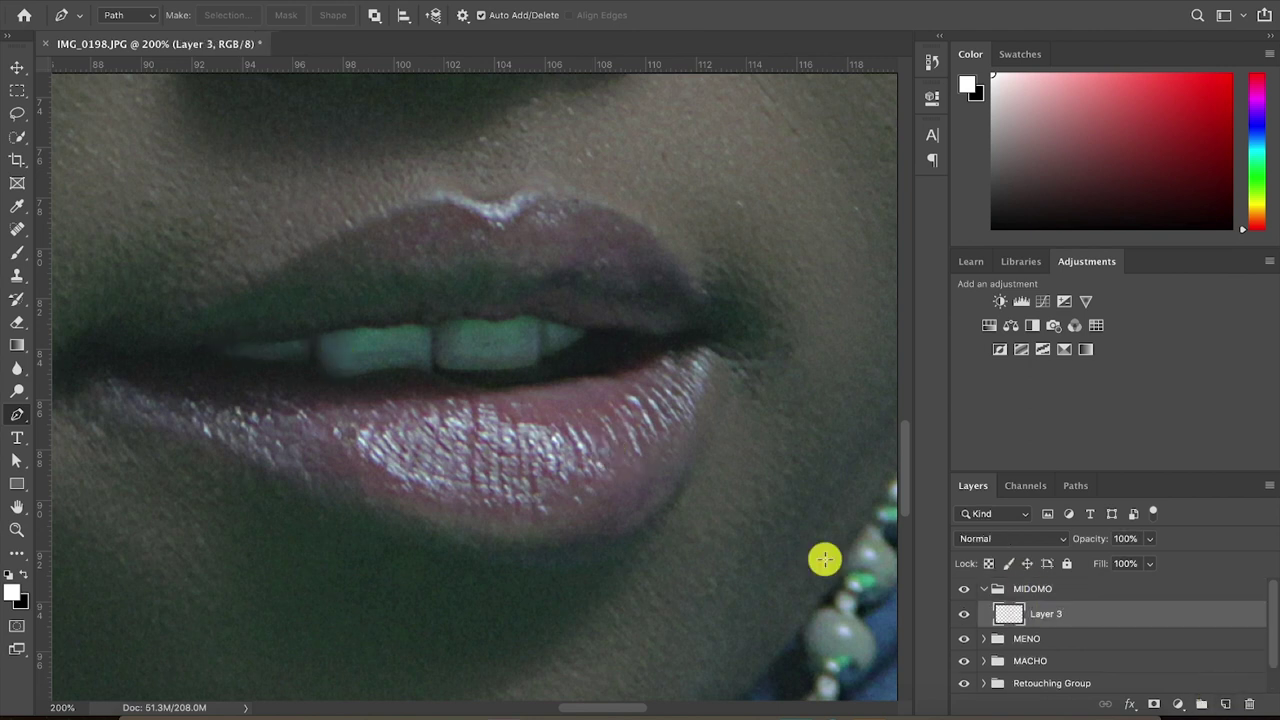
Trace a Pen tool path along the upper lip's outer edge, following the cupid's bow, from one mouth corner to the other
left_click(157, 343)
left_click_drag(438, 207, 499, 227)
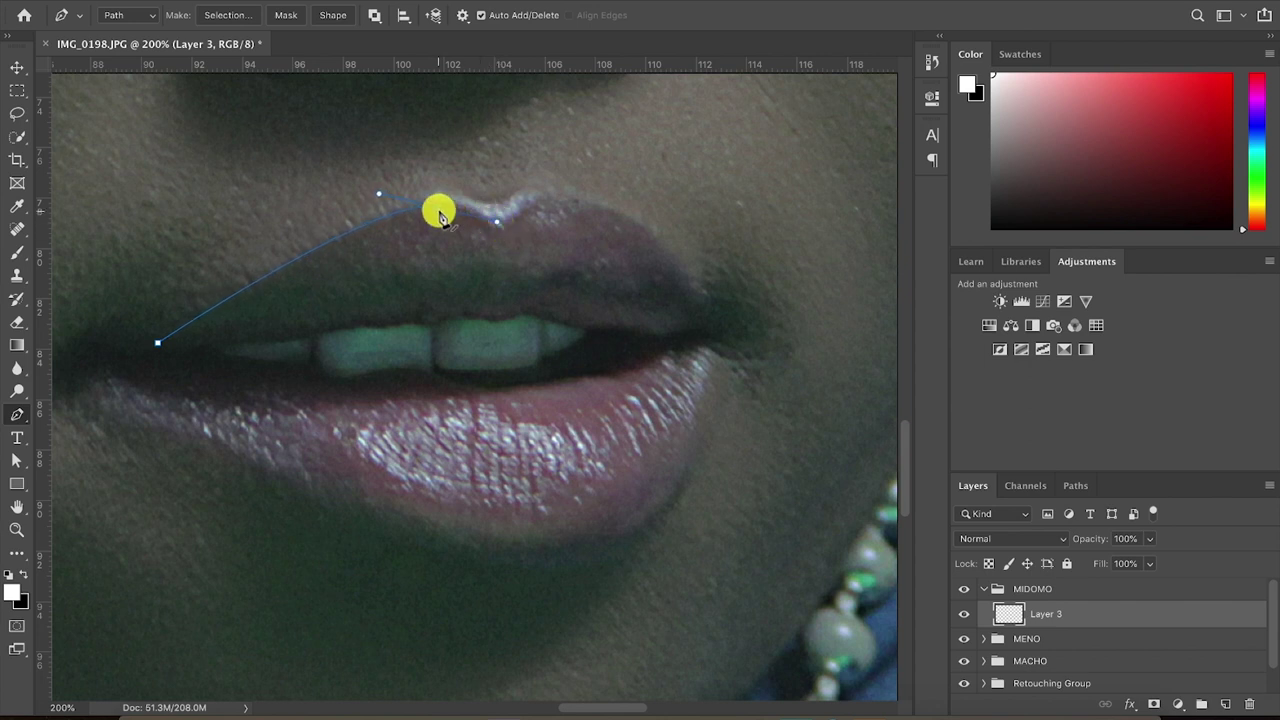
left_click_drag(440, 218, 519, 236)
left_click(497, 230)
left_click(514, 203)
left_click(545, 200)
left_click_drag(693, 287, 763, 404)
left_click(694, 289, "alt")
left_click(722, 330)
left_click(722, 331)
left_click(711, 339)
Continue the path around the lower lip's outer edge and back through the mouth corner to its starting point
left_click_drag(702, 399, 692, 431)
left_click_drag(634, 528, 586, 540)
left_click_drag(360, 508, 230, 449)
left_click_drag(128, 411, 110, 406)
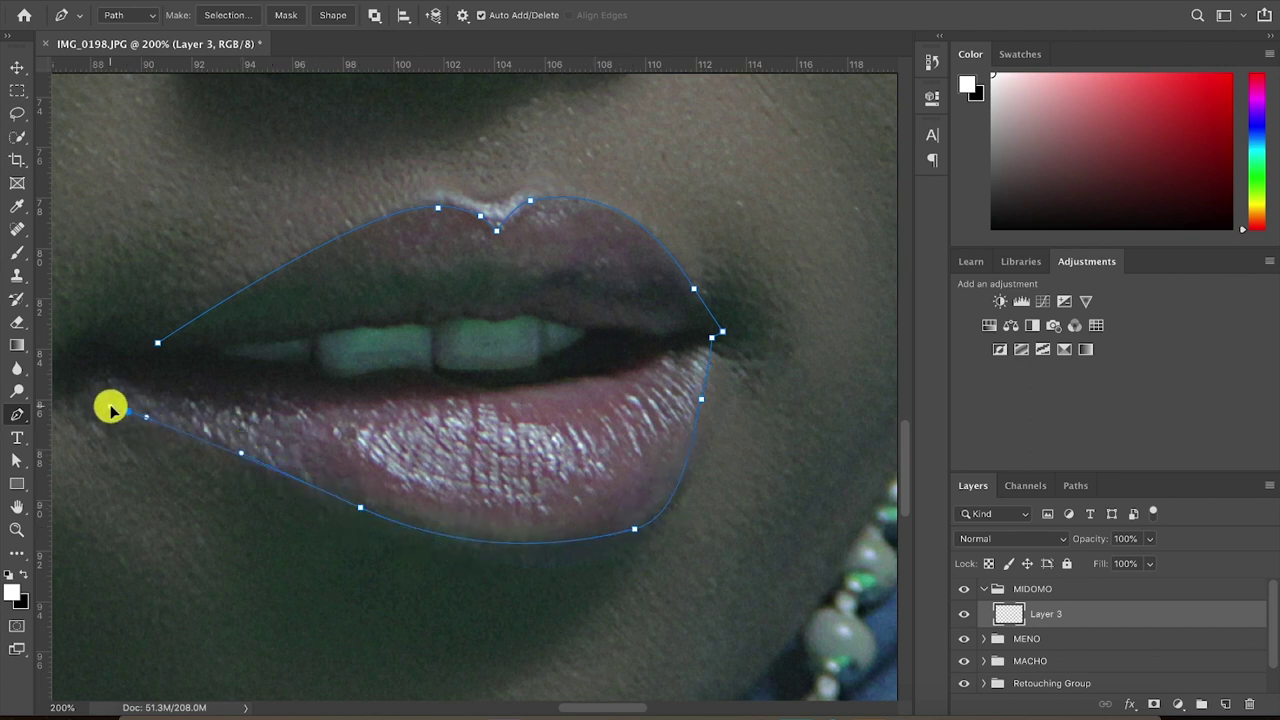
left_click(1025, 1)
left_click(1025, 8)
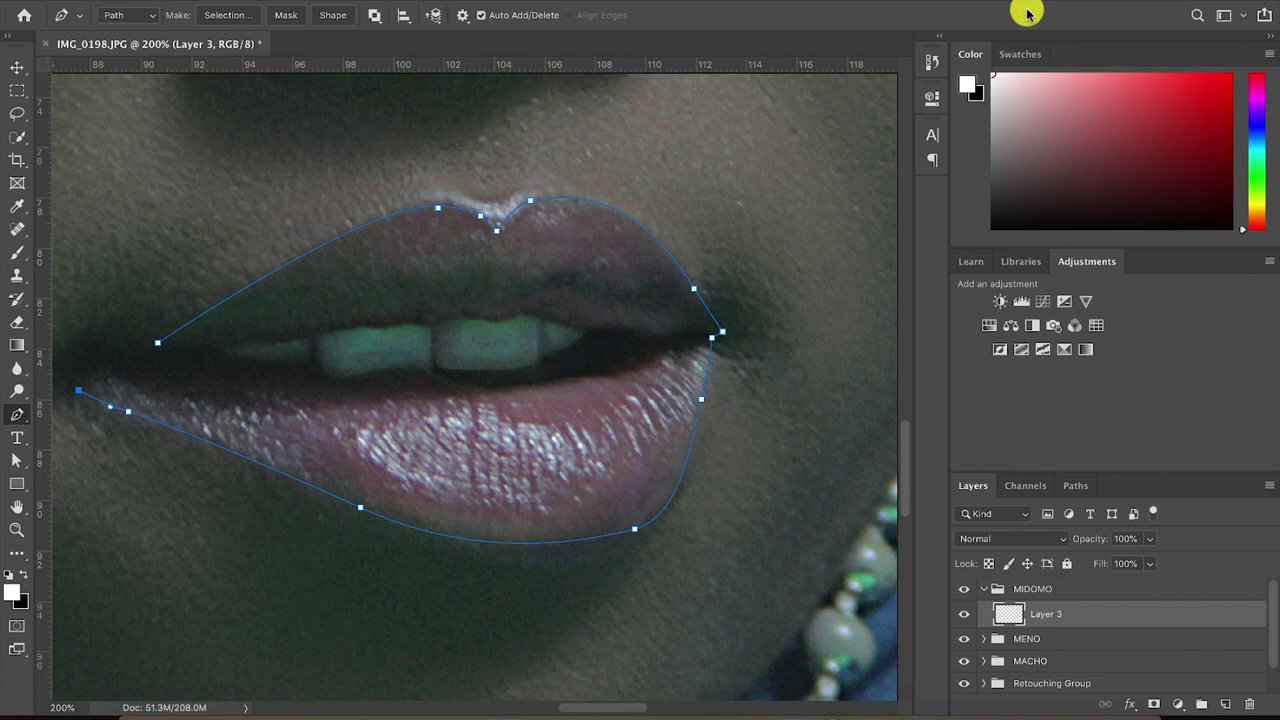
left_click(63, 383)
left_click(157, 344)
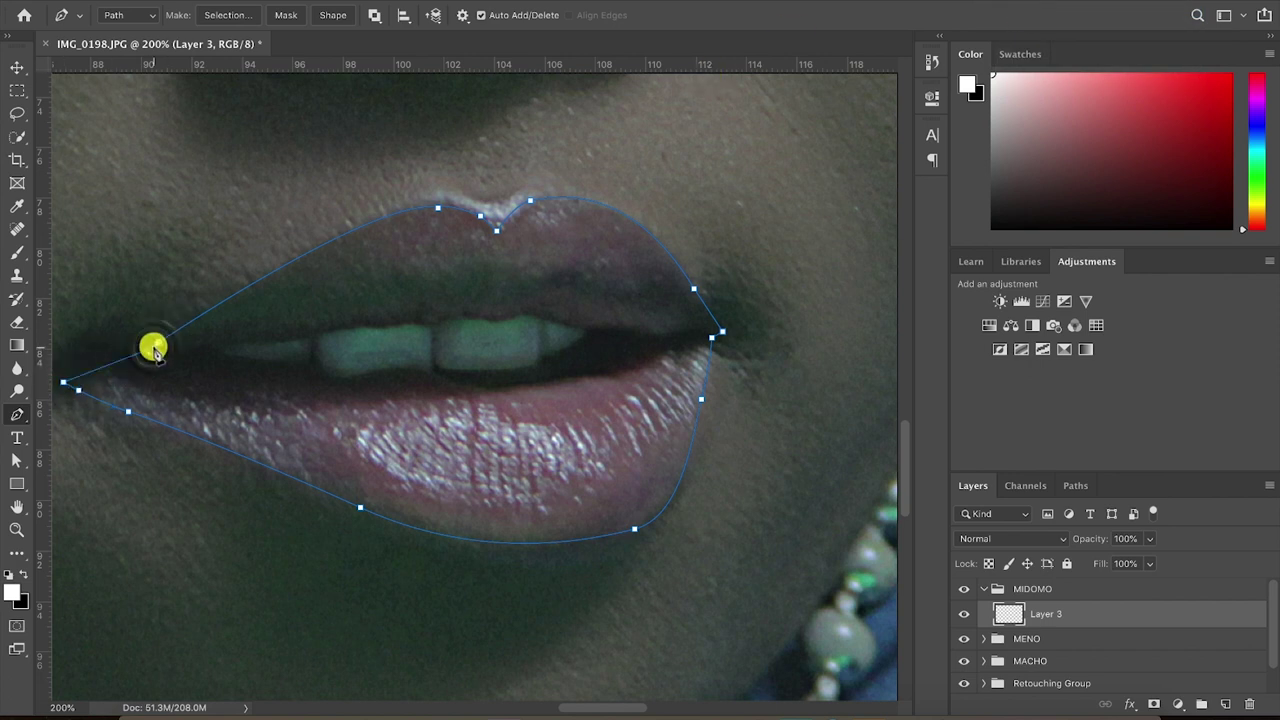
left_click(998, 1)
left_click(1000, 3)
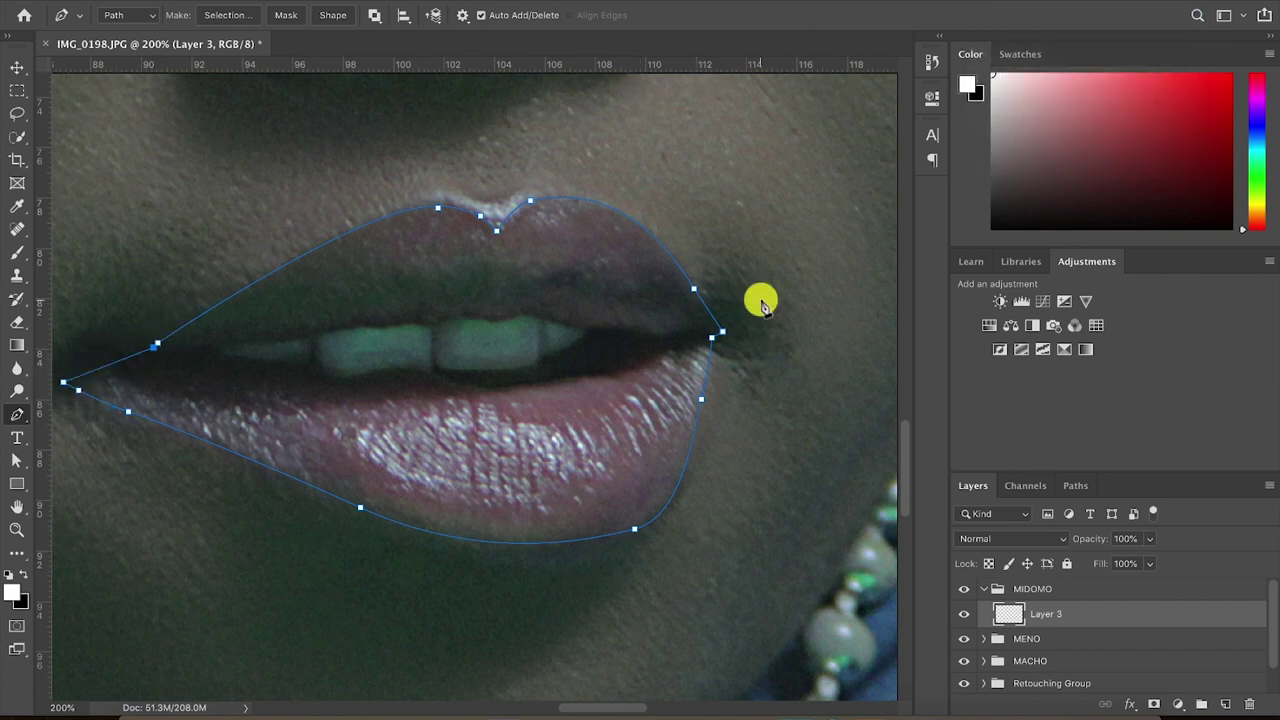
Convert the lip path into a selection and set the foreground colour to pure red (ff0000)
key("super+Return")
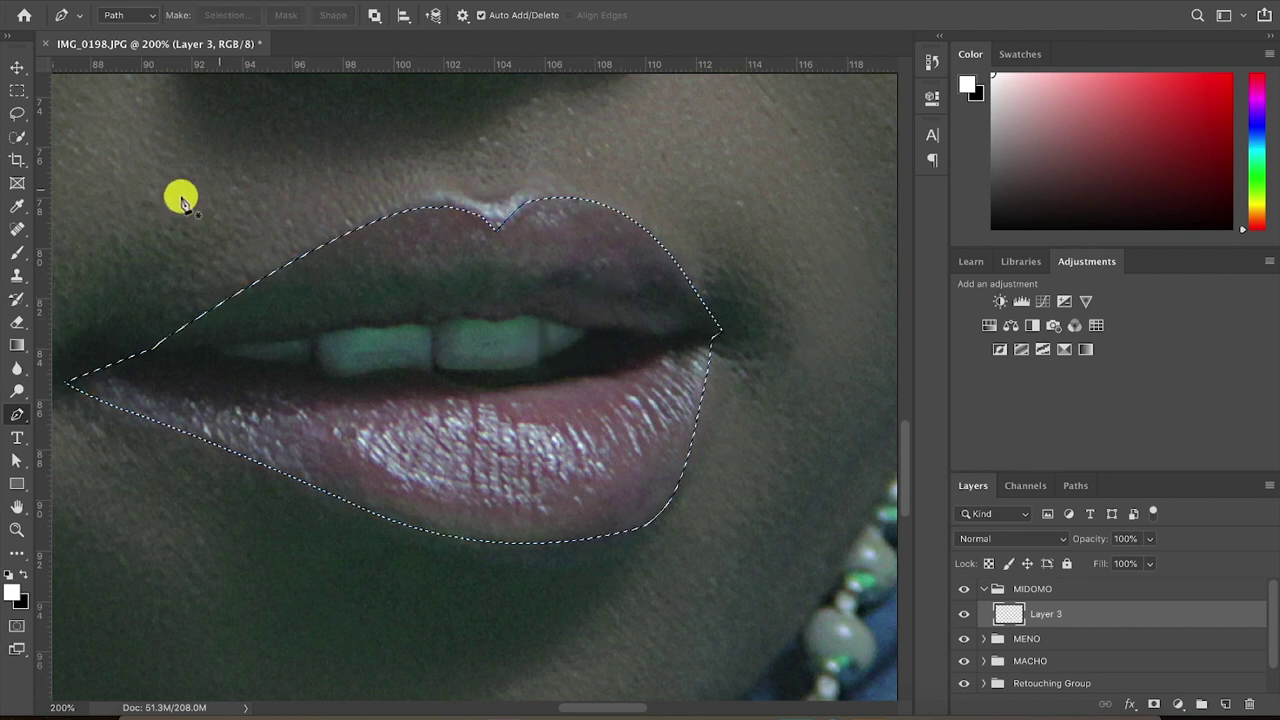
left_click(14, 594)
left_click_drag(890, 334, 947, 240)
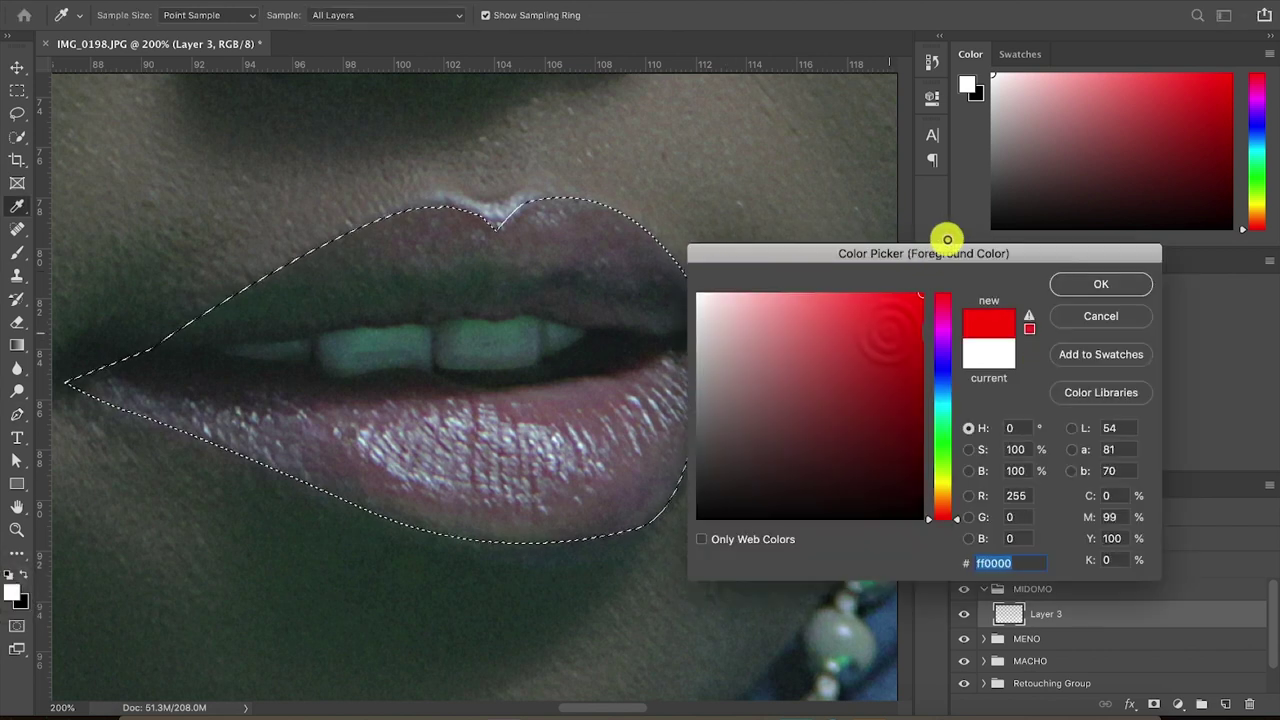
left_click(1100, 283)
Paint both lips red inside the selection with the Brush tool, leaving the teeth and mouth opening uncovered, and deselect
left_click(17, 413)
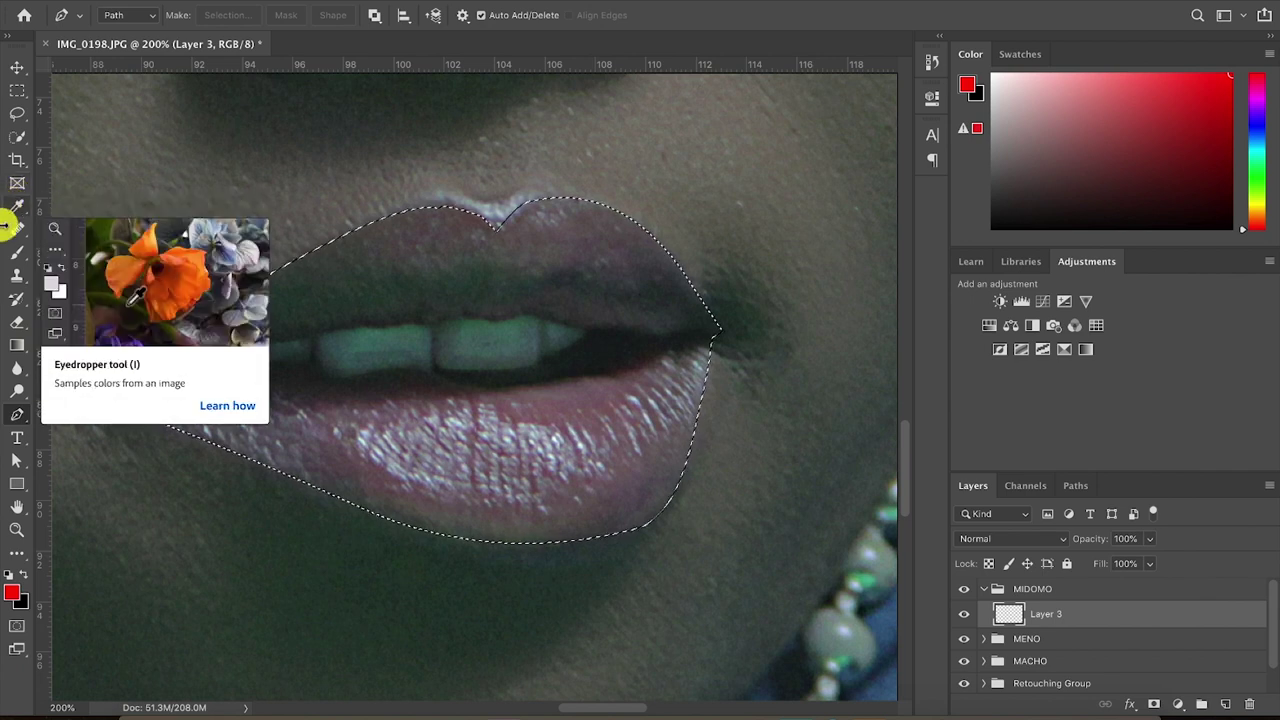
left_click(12, 254)
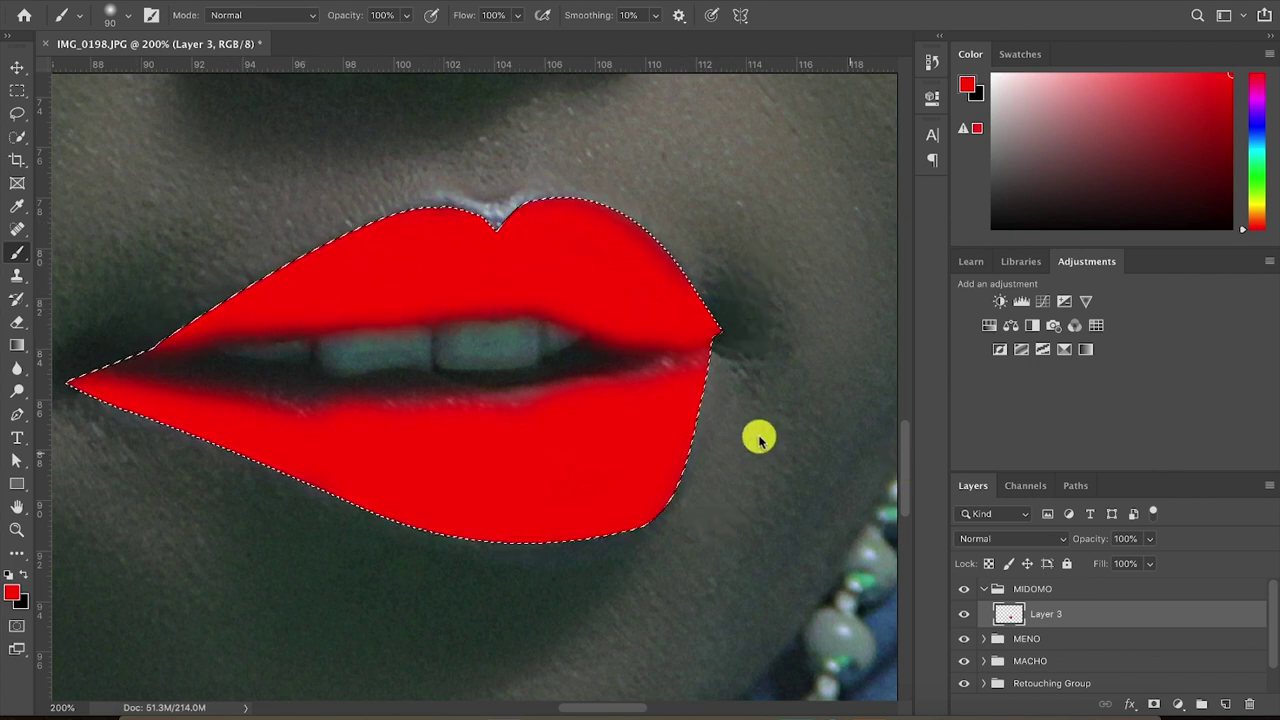
key("ctrl+d")
Blend the red lip layer with Soft Light mode and lower its opacity to 16%
key("ctrl+minus")
key("ctrl+minus")
key("super+plus")
key("super+plus")
key("super+plus")
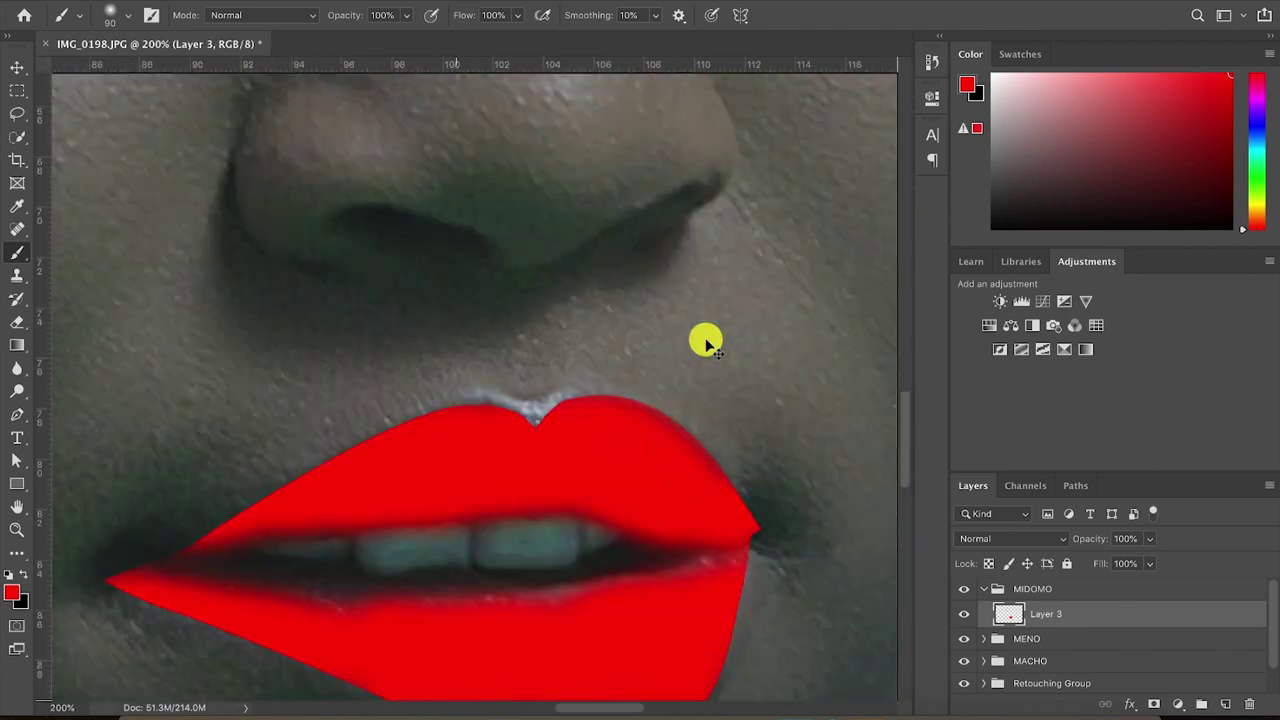
scroll(706, 344, "down", 5)
left_click(983, 540)
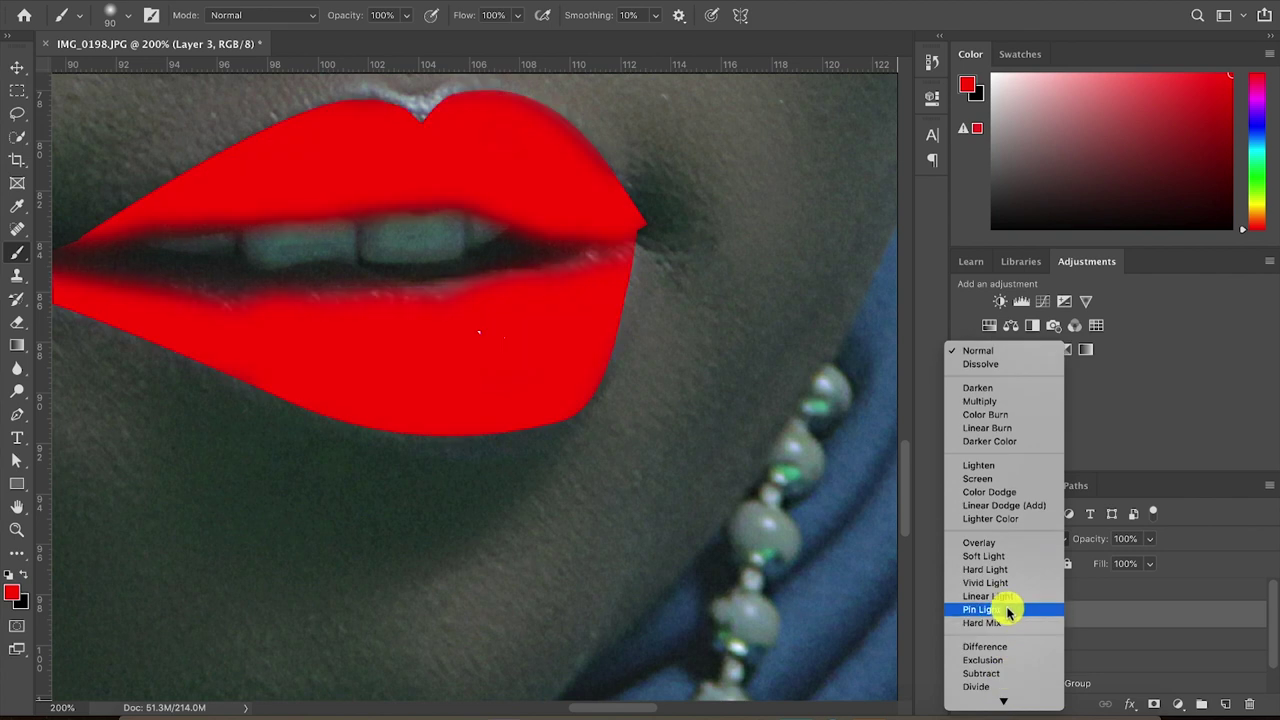
left_click(1003, 557)
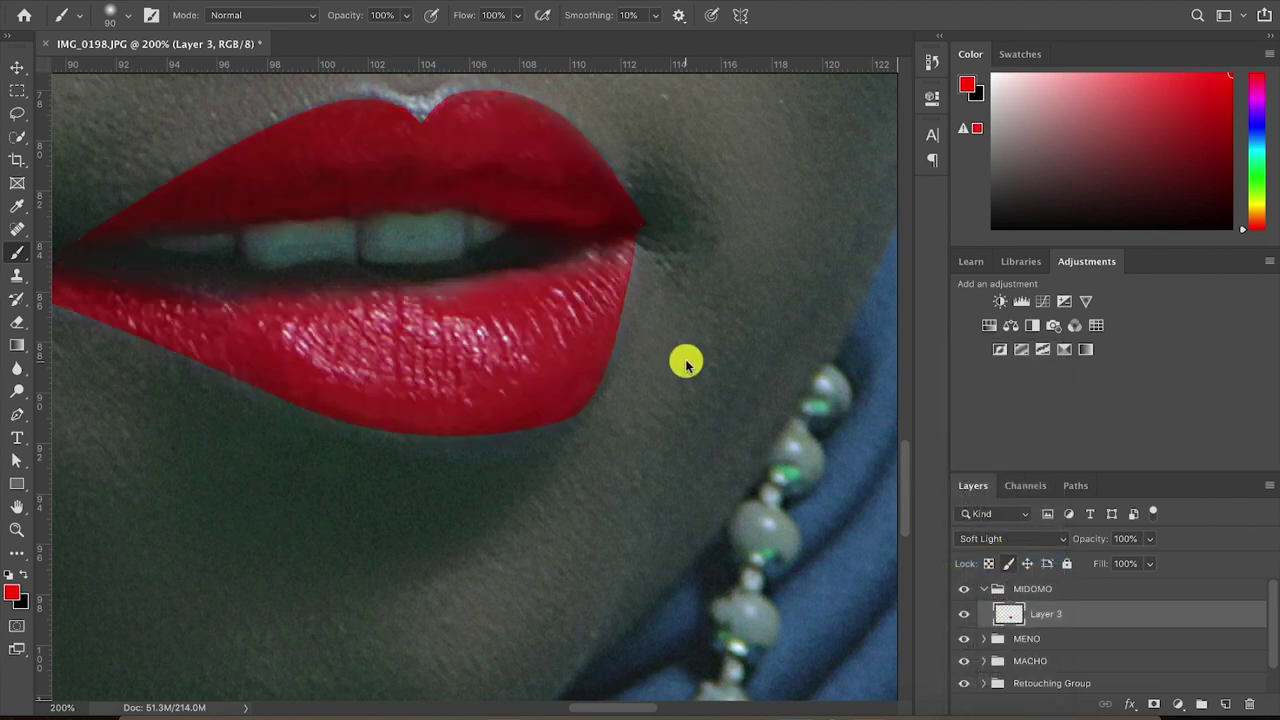
scroll(623, 266, "left", 2)
left_click_drag(1151, 538, 1079, 562)
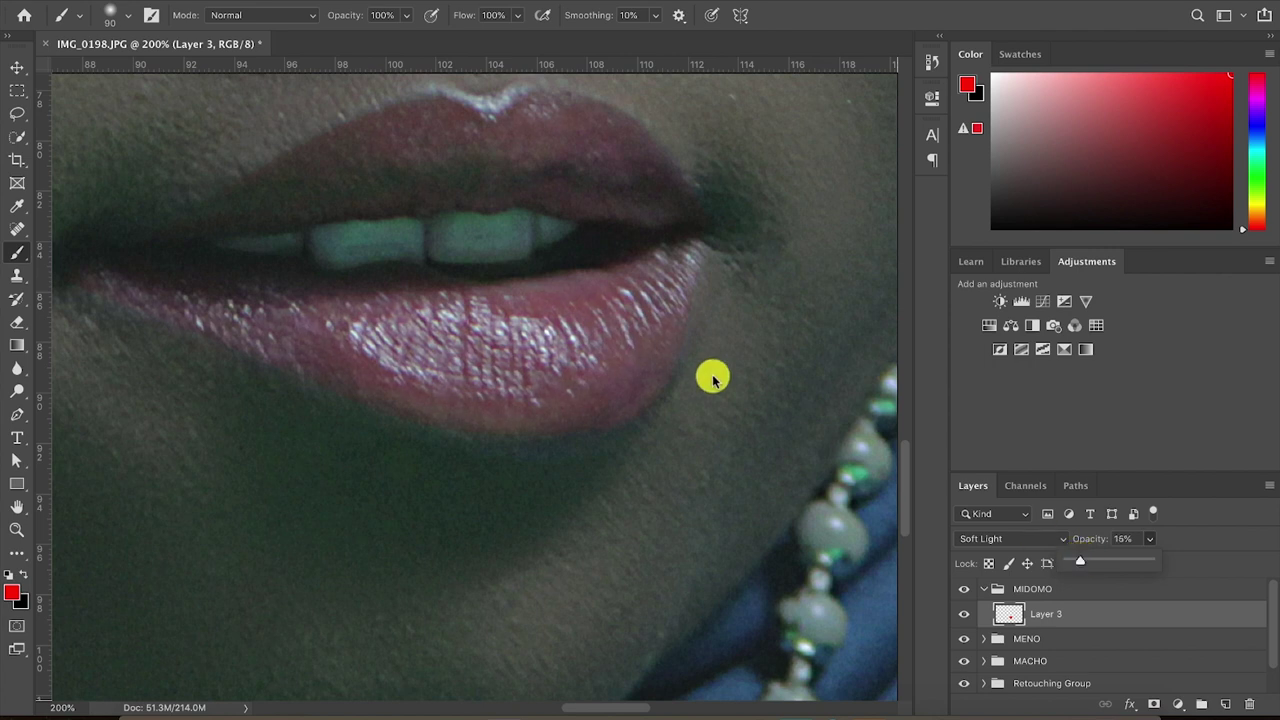
scroll(713, 378, "down", 2)
scroll(713, 378, "up", 4)
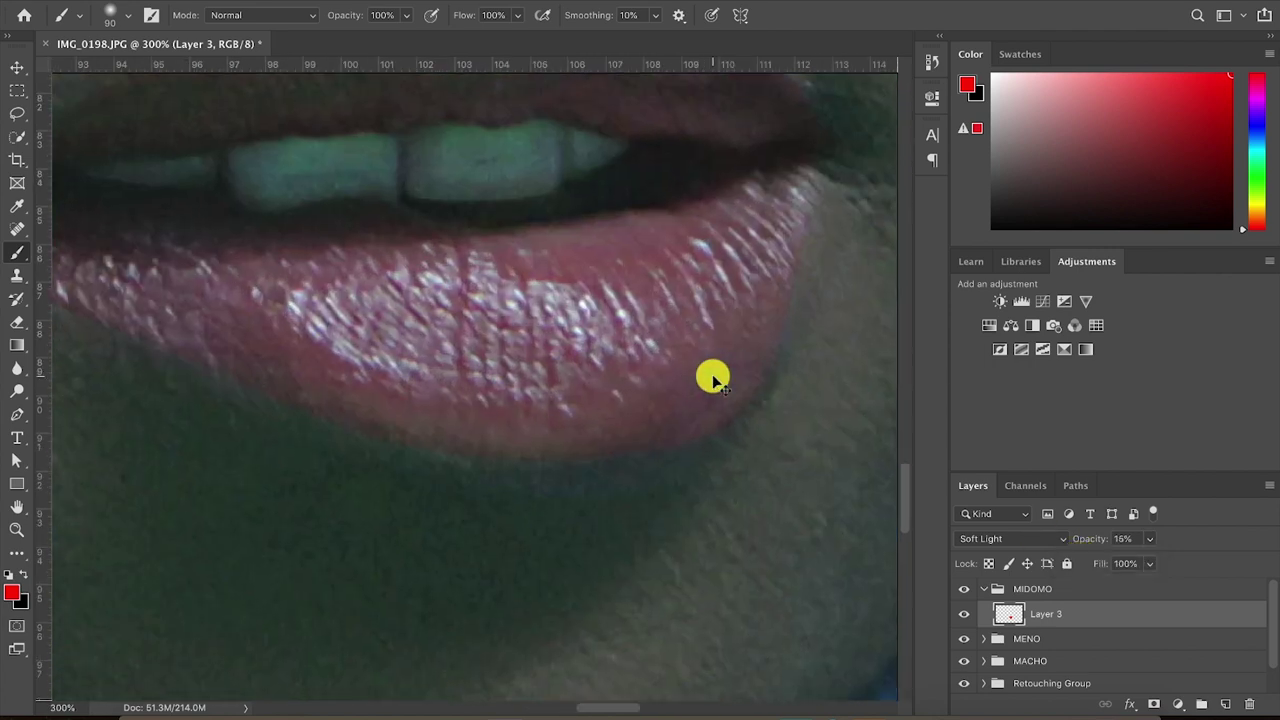
Add a layer mask to the red lip layer, soften the colour around the lip edges with a black brush, and compare the result
scroll(713, 378, "down", 1)
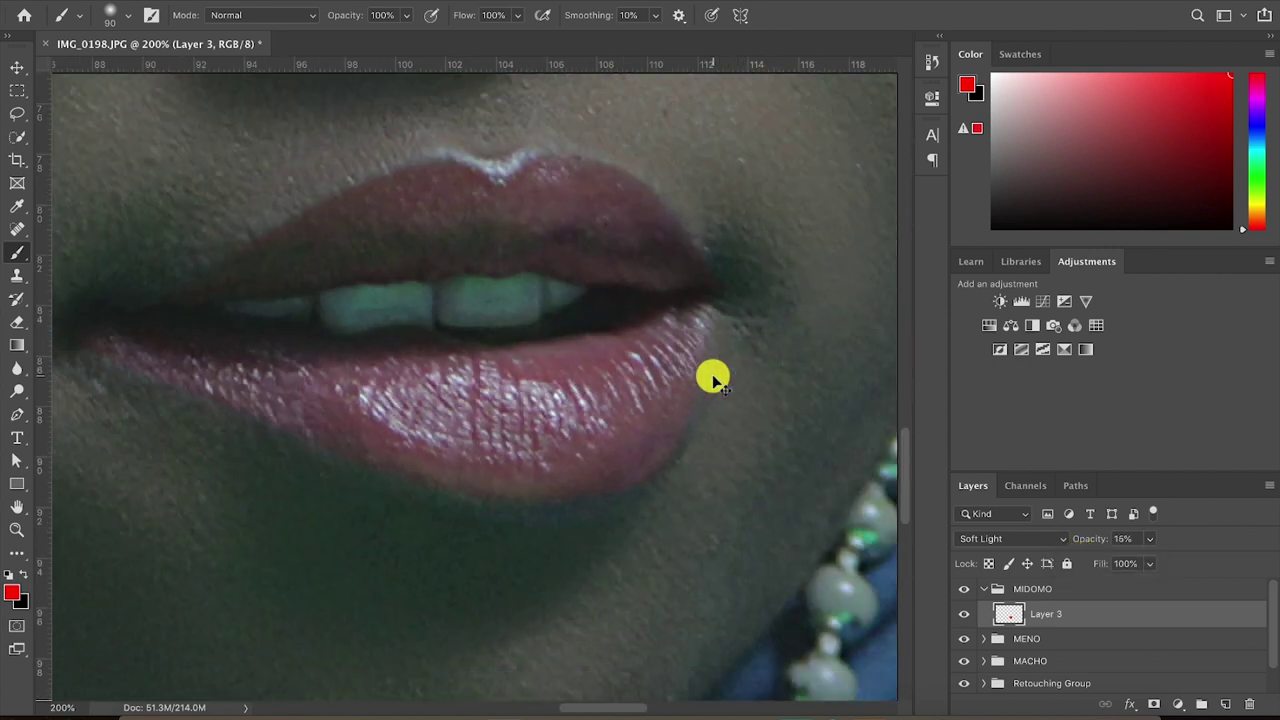
left_click(1153, 704)
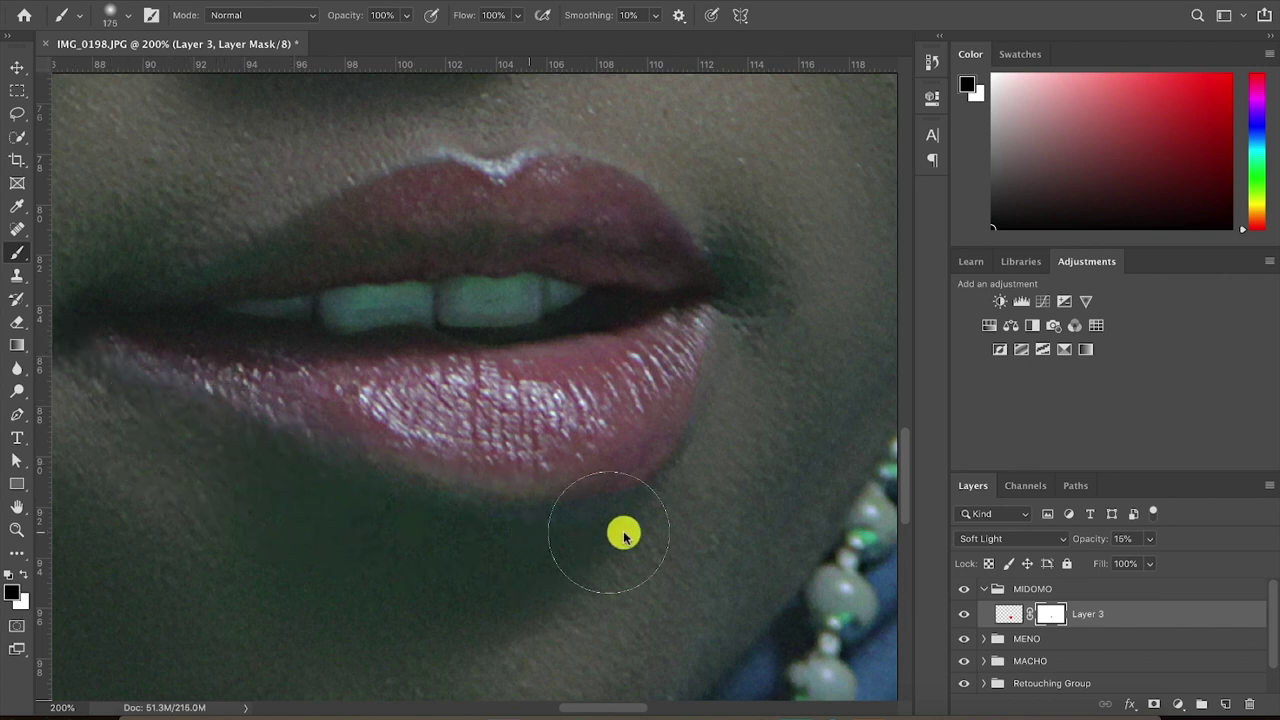
mouse_move(658, 511)
left_mouse_down()
mouse_move(711, 454)
mouse_move(731, 221)
mouse_move(606, 122)
mouse_move(244, 124)
left_mouse_up()
key("super+minus")
key("super+minus")
key("super+minus")
key("super+plus")
key("super+plus")
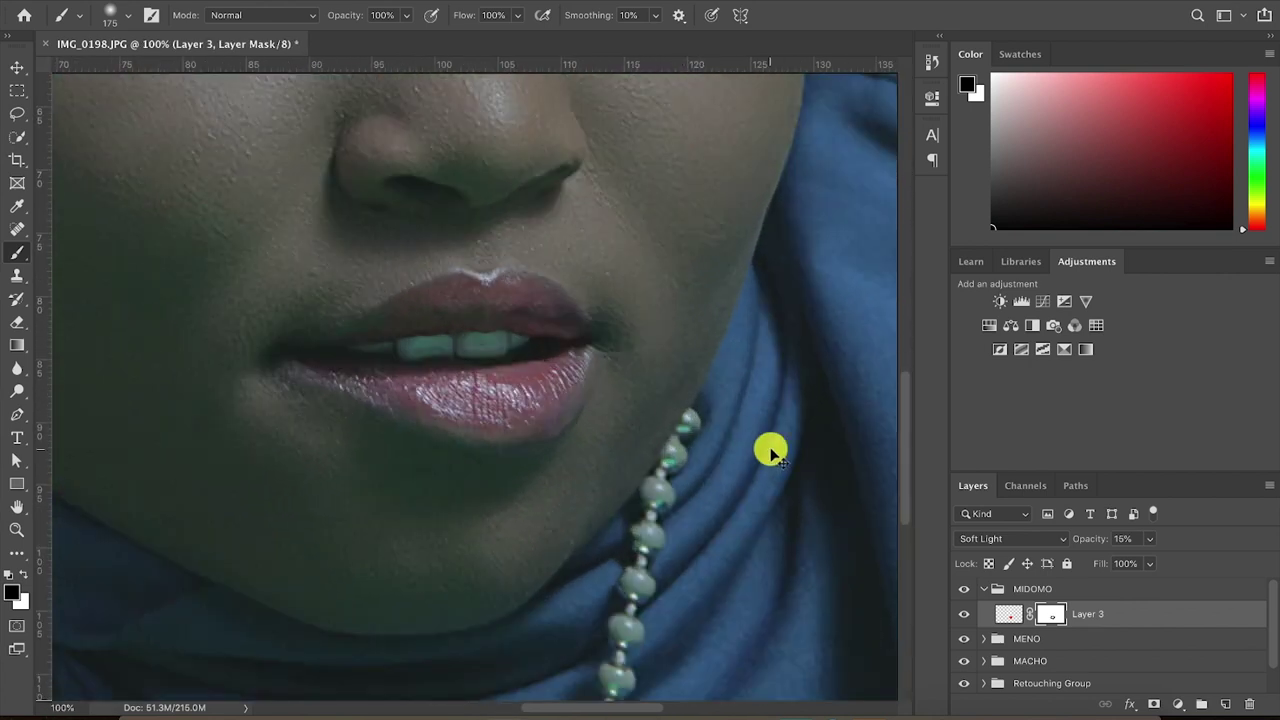
left_click(963, 614)
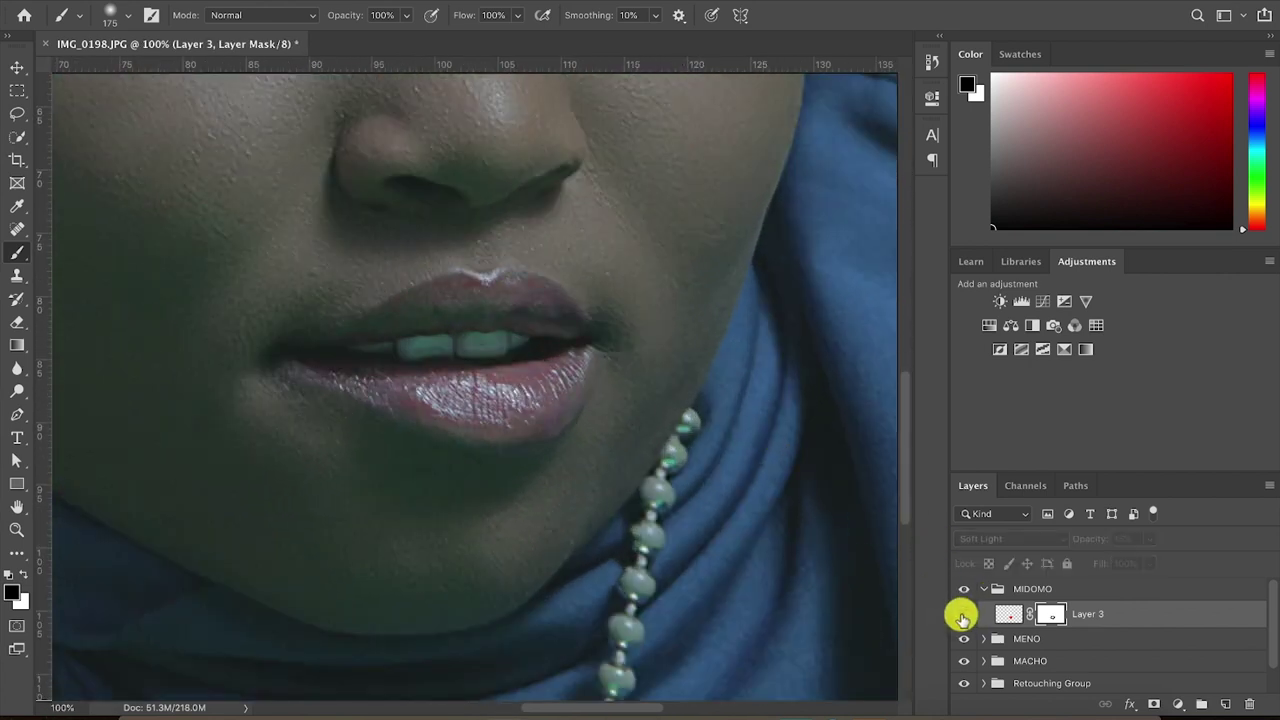
left_click(963, 614)
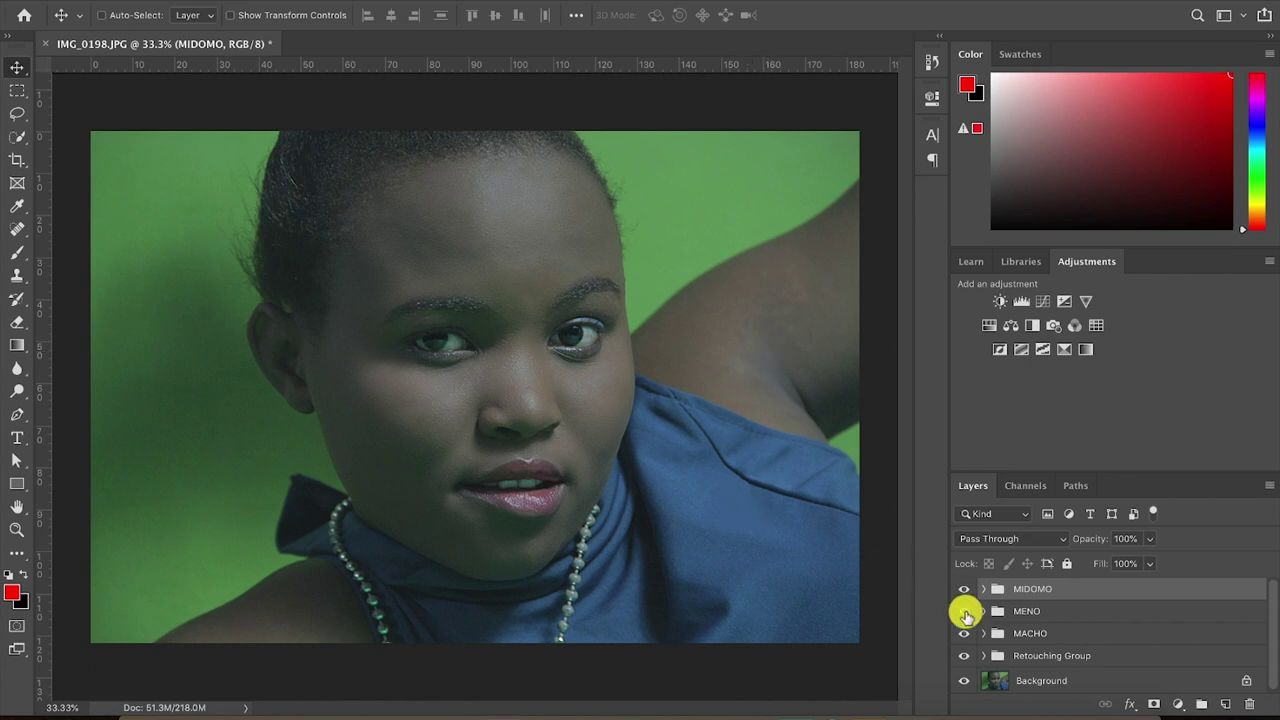
Create a new layer group named GAUNI above the MIDOMO group
left_click(1202, 704)
double_click(1086, 594)
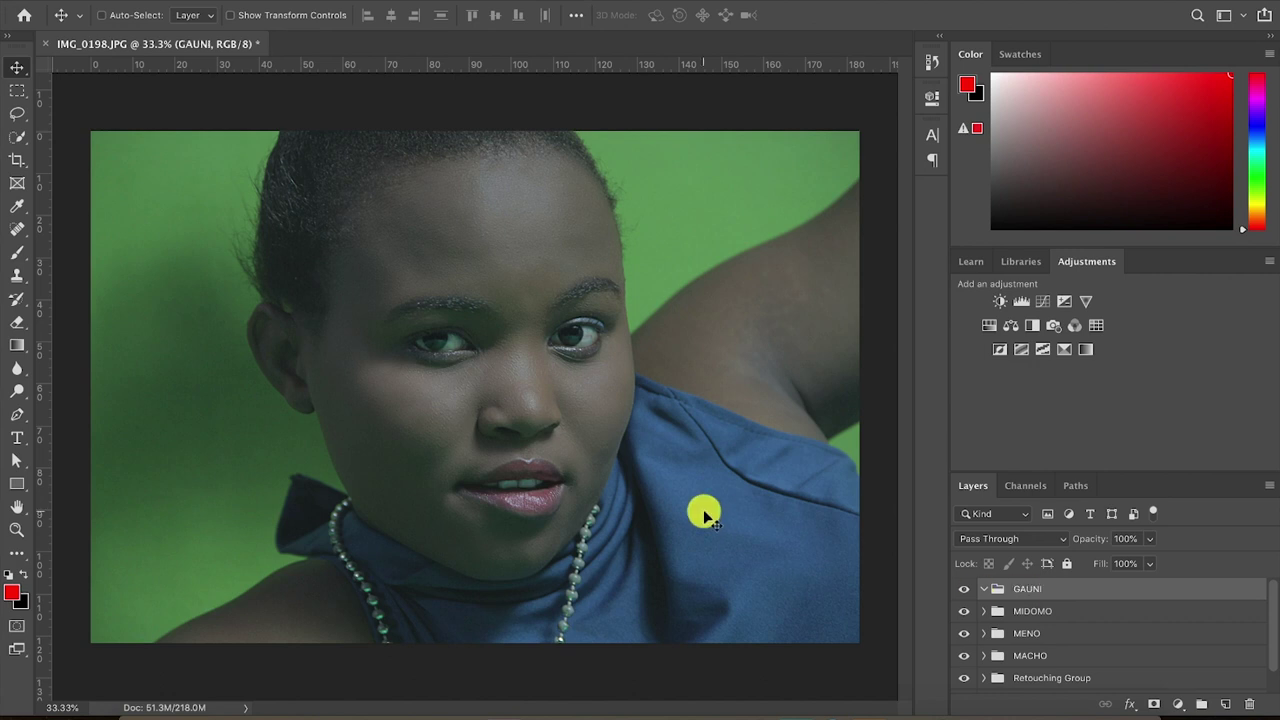
Select the blue dress on the Background layer with the Quick Selection tool, leaving out the bare shoulder and the green backdrop
left_click(18, 138)
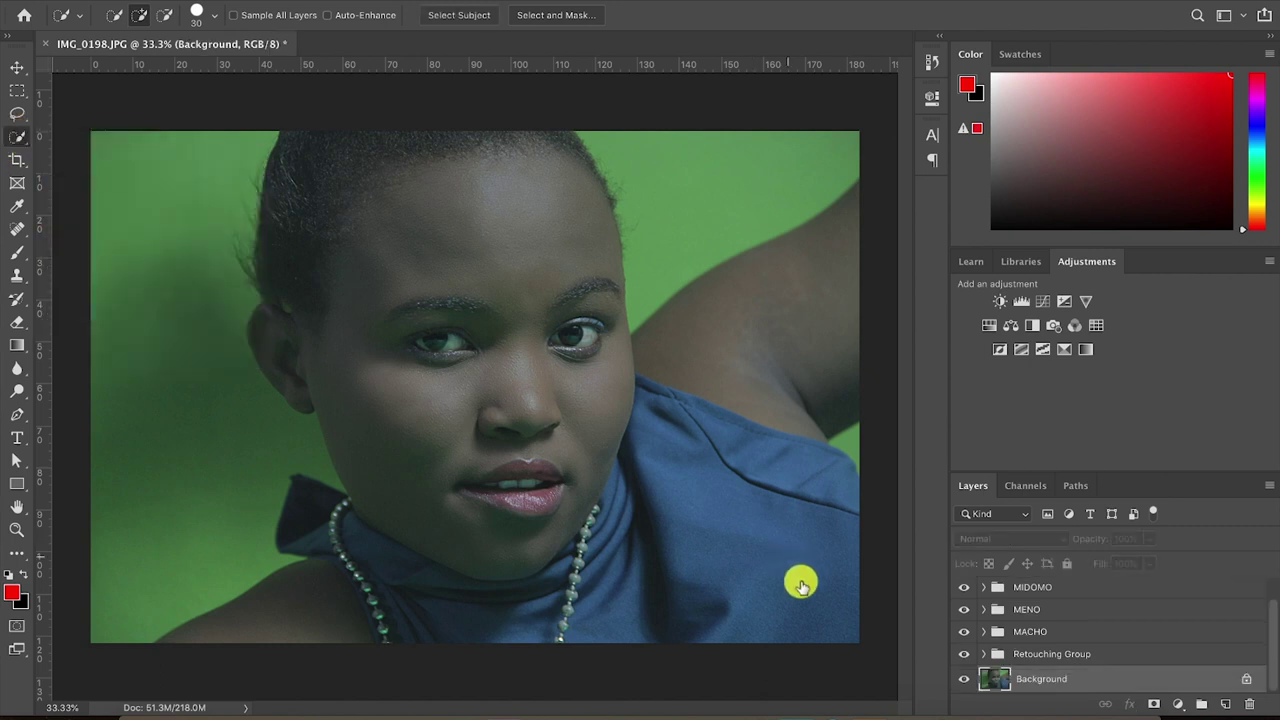
mouse_move(834, 638)
left_mouse_down()
mouse_move(740, 537)
mouse_move(730, 492)
mouse_move(749, 460)
mouse_move(769, 457)
mouse_move(667, 410)
mouse_move(611, 526)
mouse_move(486, 640)
mouse_move(366, 537)
mouse_move(406, 596)
left_mouse_up()
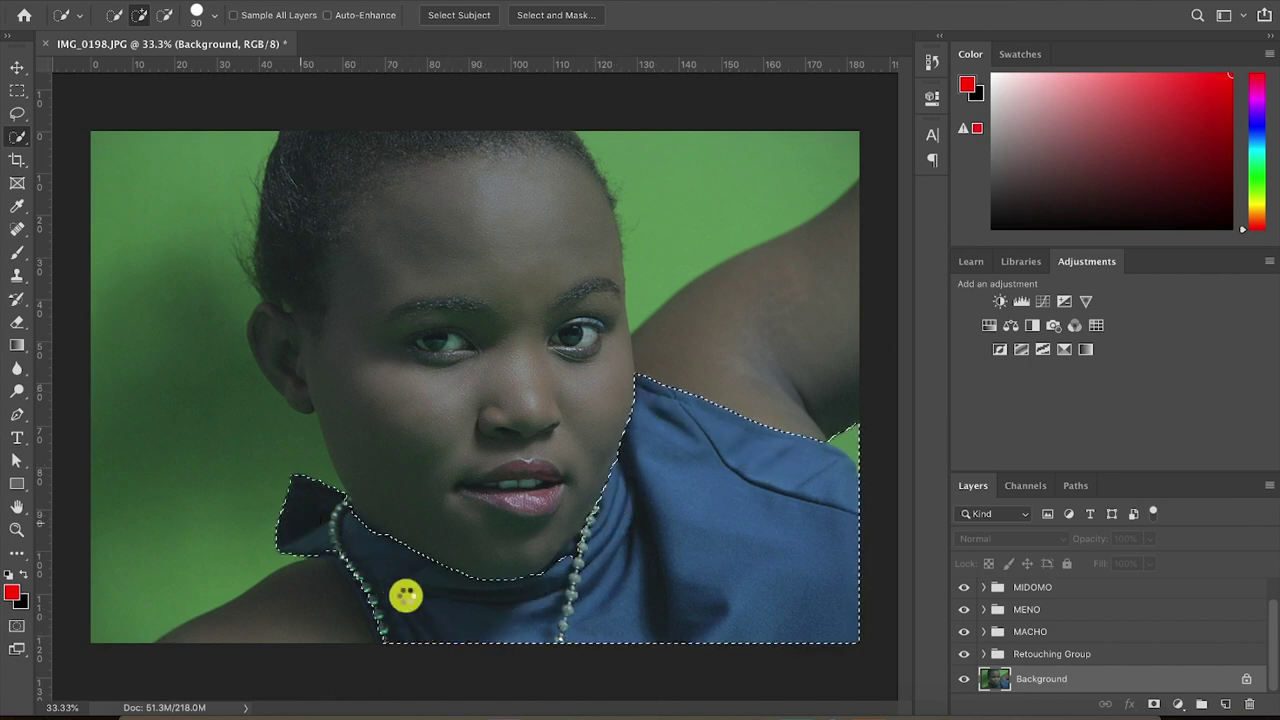
key("super+plus")
scroll(426, 626, "down", 8)
mouse_move(197, 135)
left_mouse_down()
mouse_move(225, 155)
mouse_move(264, 240)
left_mouse_up()
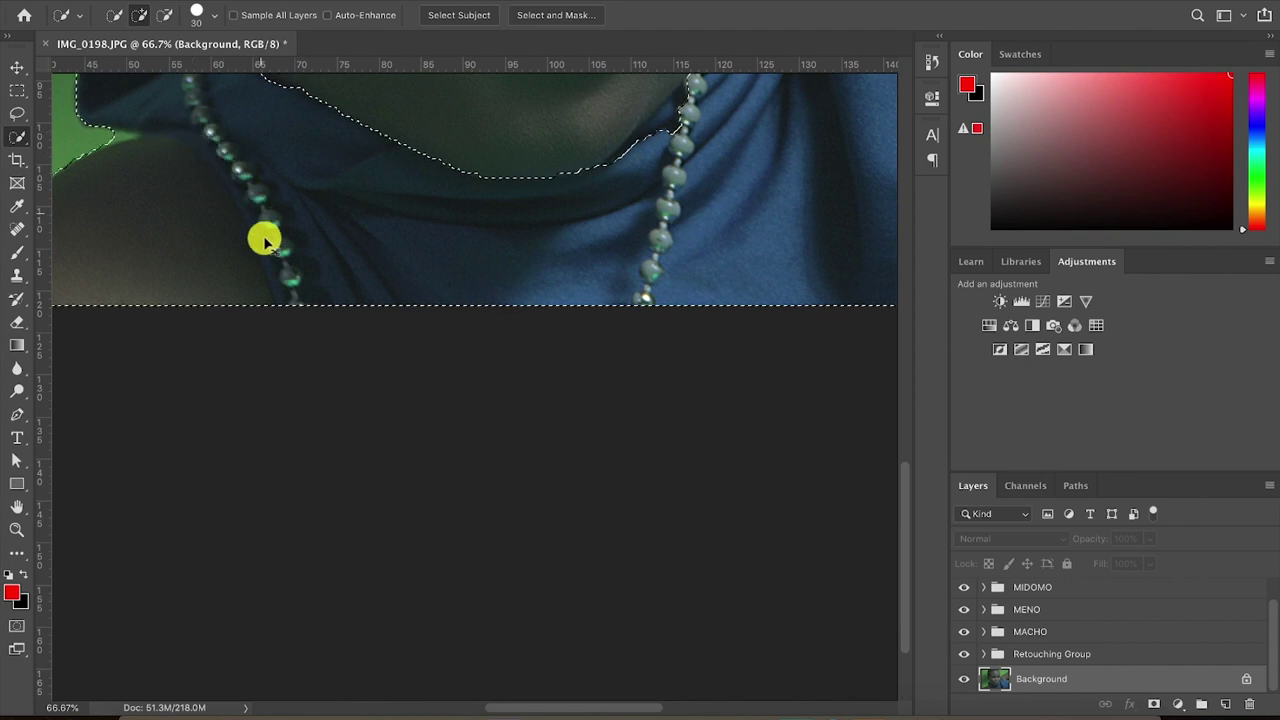
scroll(252, 258, "left", 5)
mouse_move(154, 289)
left_mouse_down()
mouse_move(330, 198)
mouse_move(406, 180)
left_mouse_up()
mouse_move(146, 277)
left_mouse_down()
mouse_move(414, 170)
mouse_move(500, 198)
mouse_move(540, 287)
mouse_move(577, 294)
left_mouse_up()
scroll(375, 258, "left", 4)
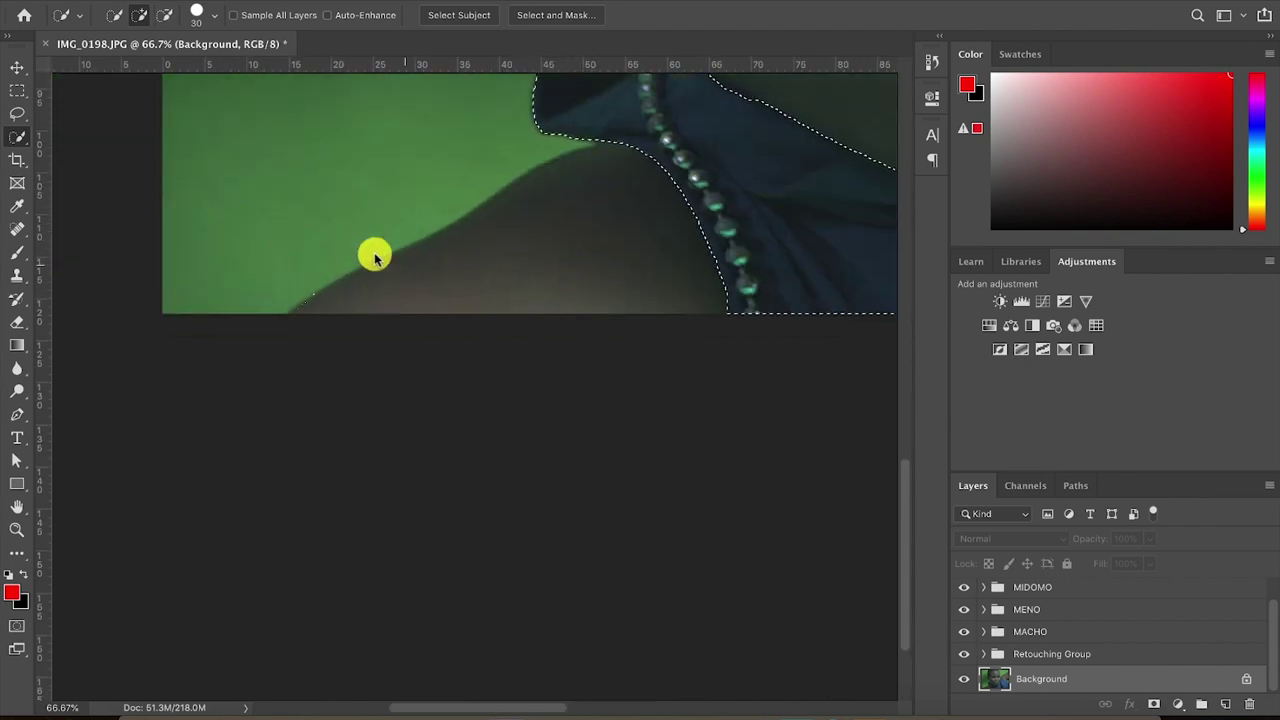
left_click(305, 298, "alt")
Subtract both strands of the bead necklace from the dress selection and add back the fabric beside the beads
scroll(617, 290, "right", 10)
scroll(617, 290, "up", 4)
scroll(617, 290, "left", 3)
mouse_move(578, 247)
left_mouse_down()
mouse_move(509, 457)
mouse_move(500, 509)
mouse_move(529, 514)
mouse_move(520, 505)
left_mouse_up()
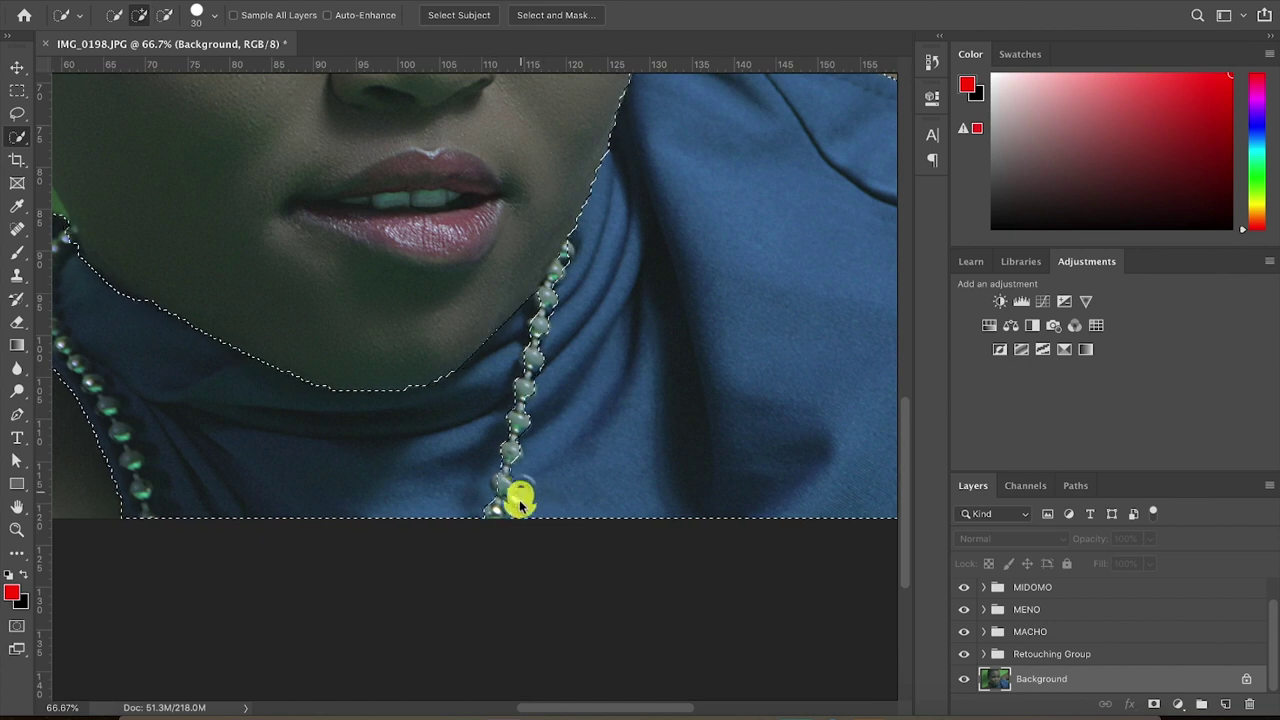
scroll(446, 558, "left", 3)
scroll(446, 558, "up", 1)
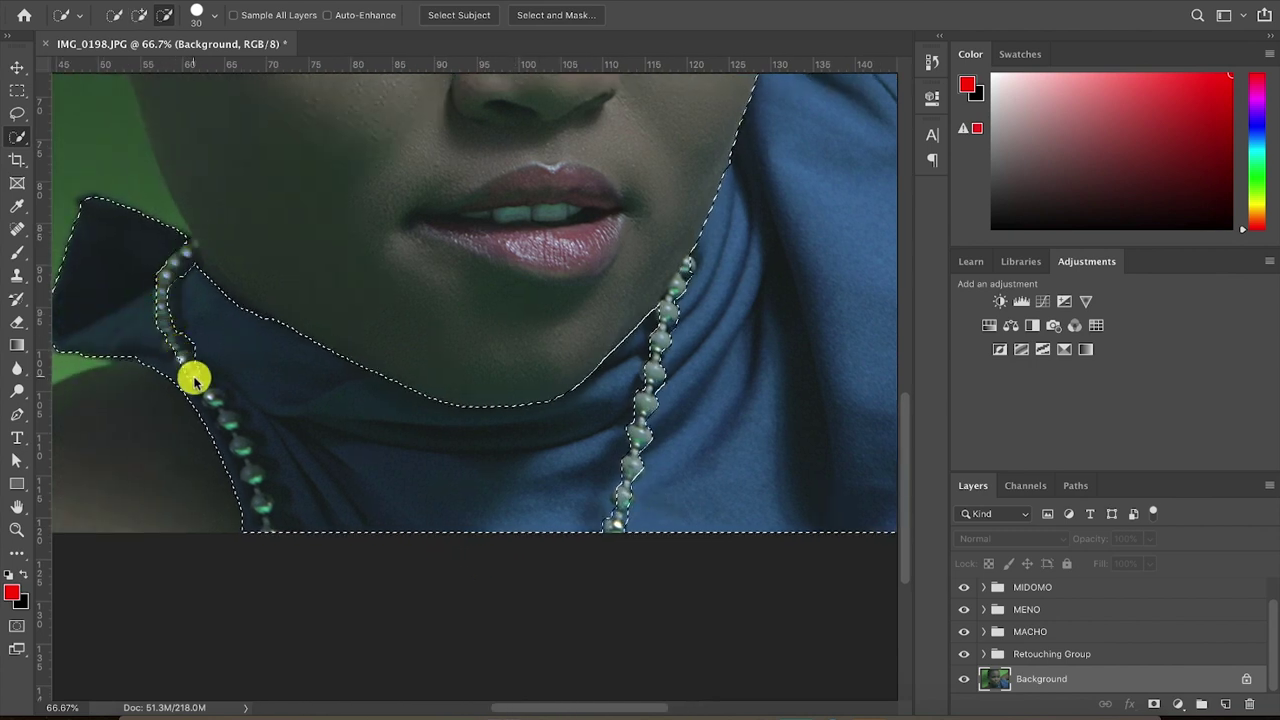
left_click(164, 15)
left_click(168, 285)
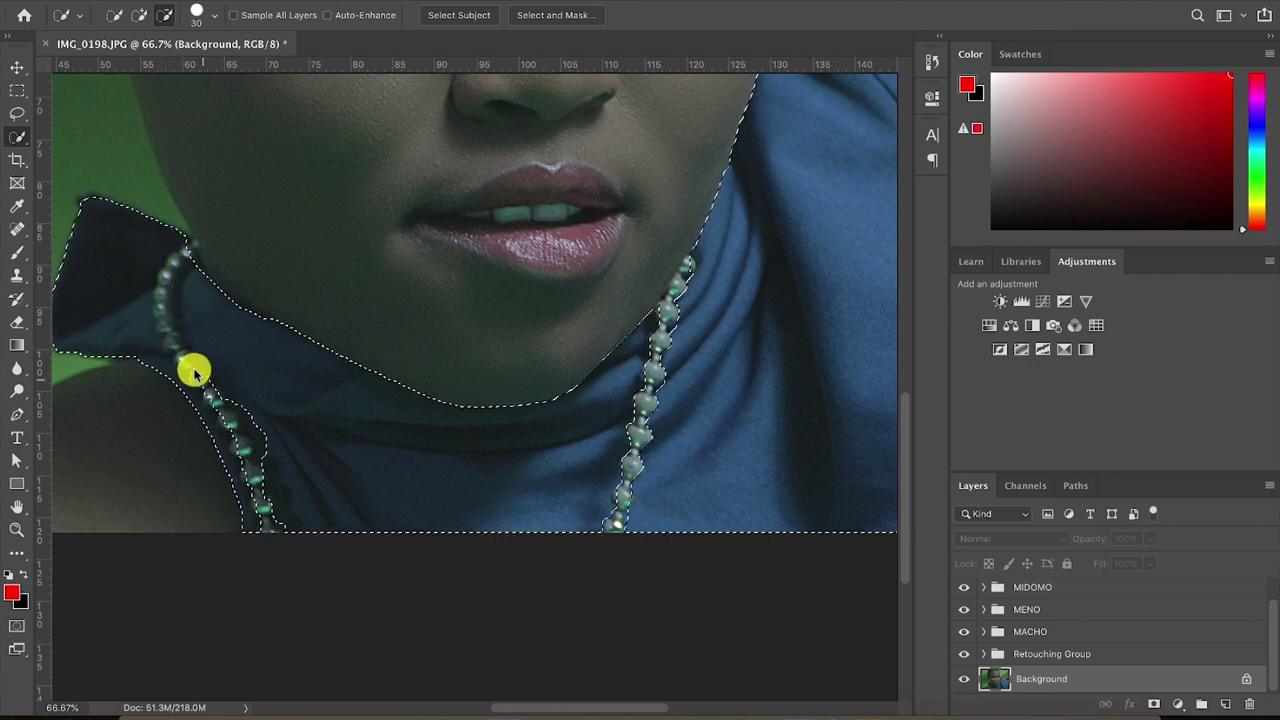
left_click(139, 15)
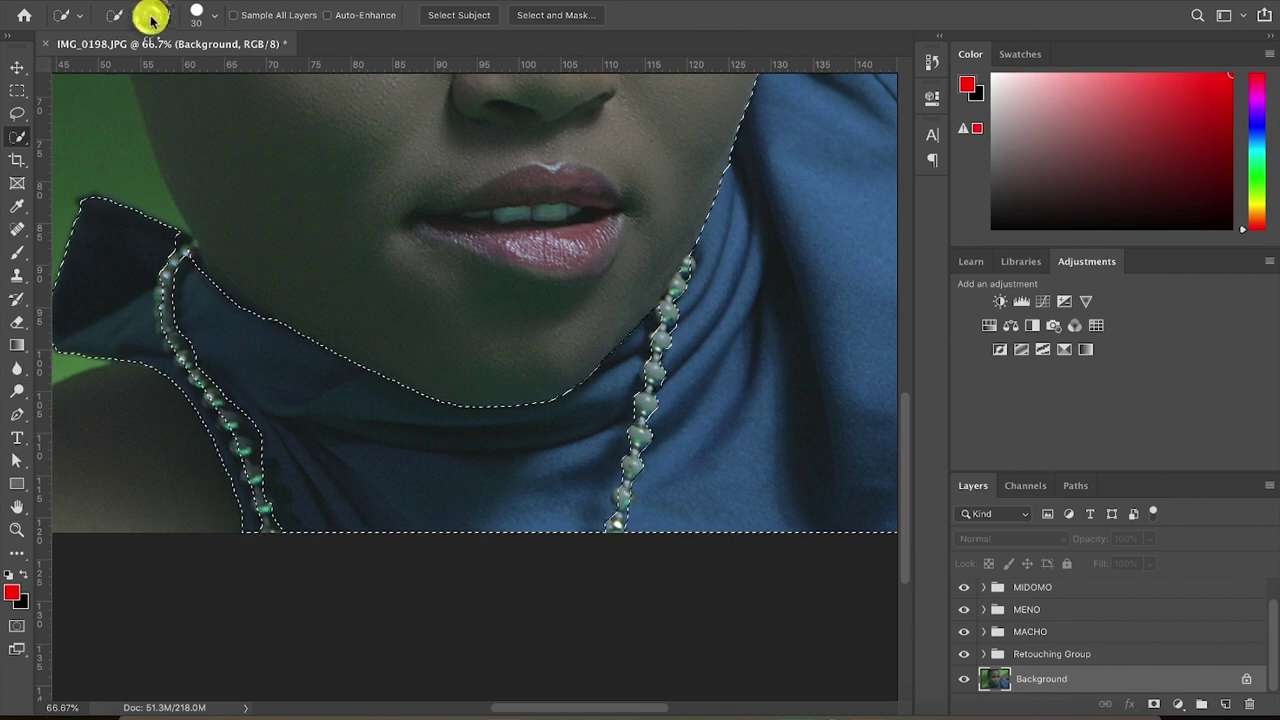
left_click(247, 428)
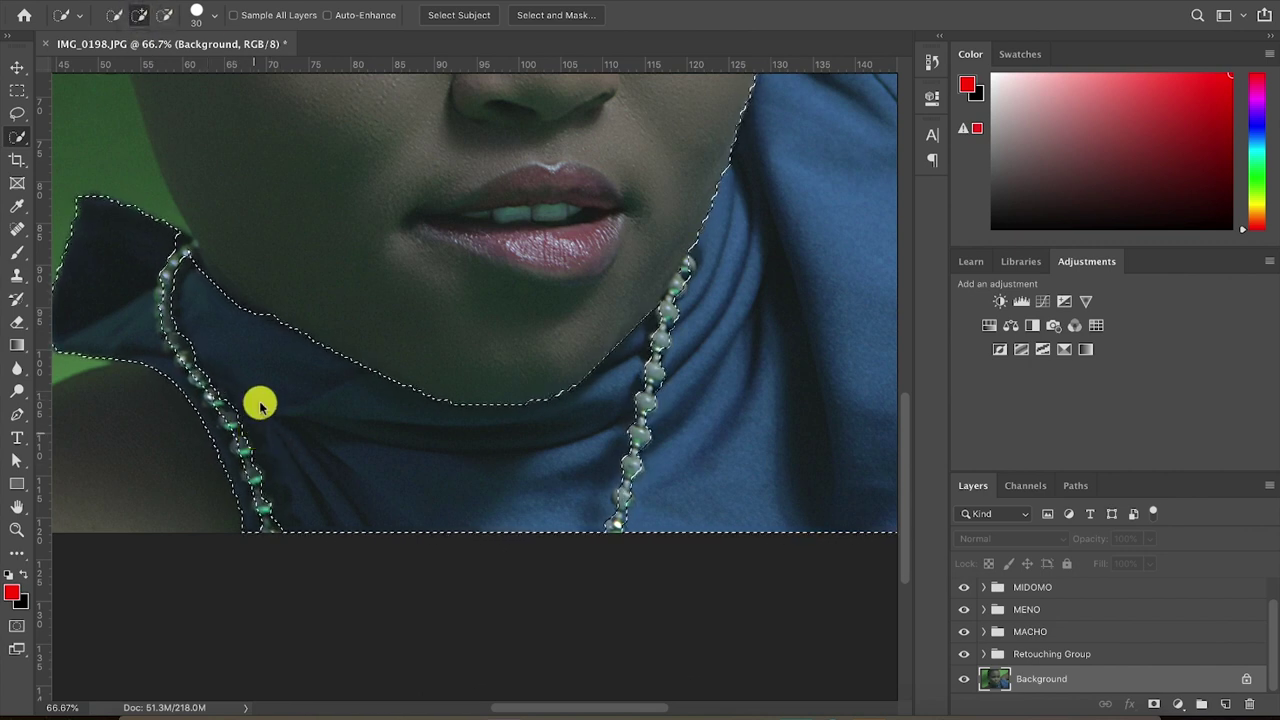
left_click(162, 14)
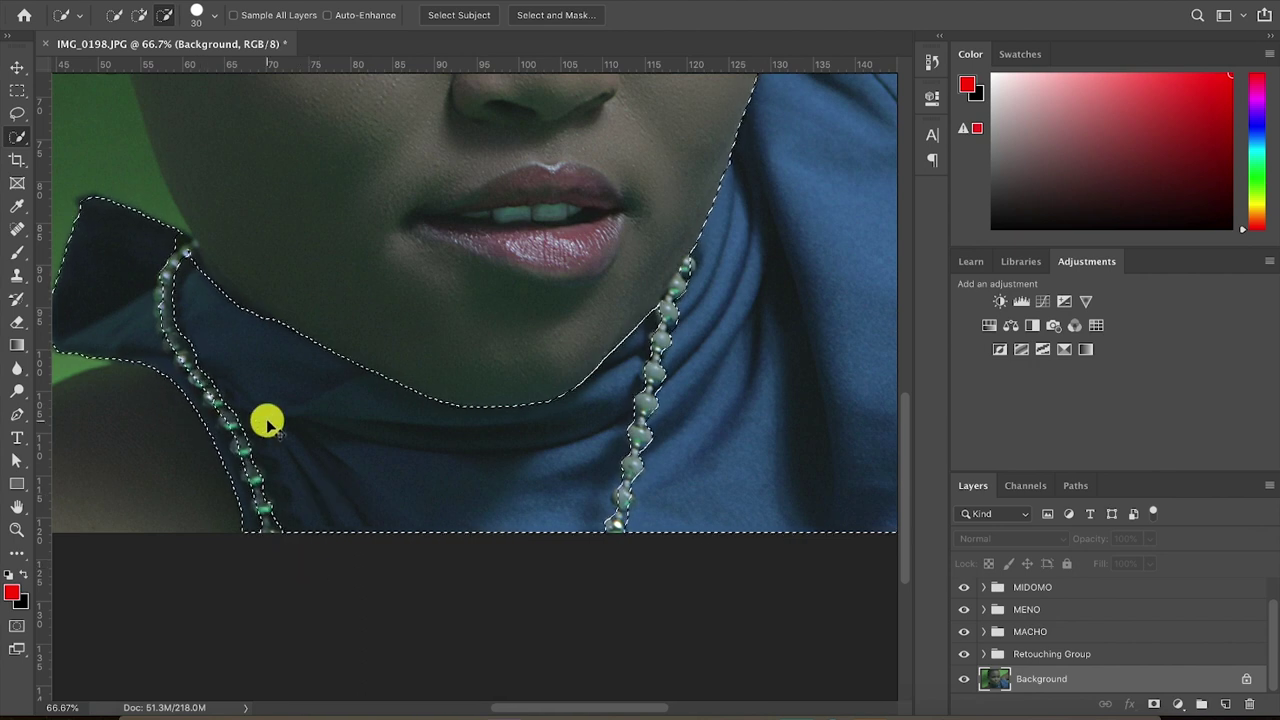
Add a Curves adjustment masked to the dress and place it in a group named GAUNI
key("ctrl+d")
key("ctrl+minus")
key("ctrl+minus")
key("ctrl+minus")
key("ctrl+shift+d")
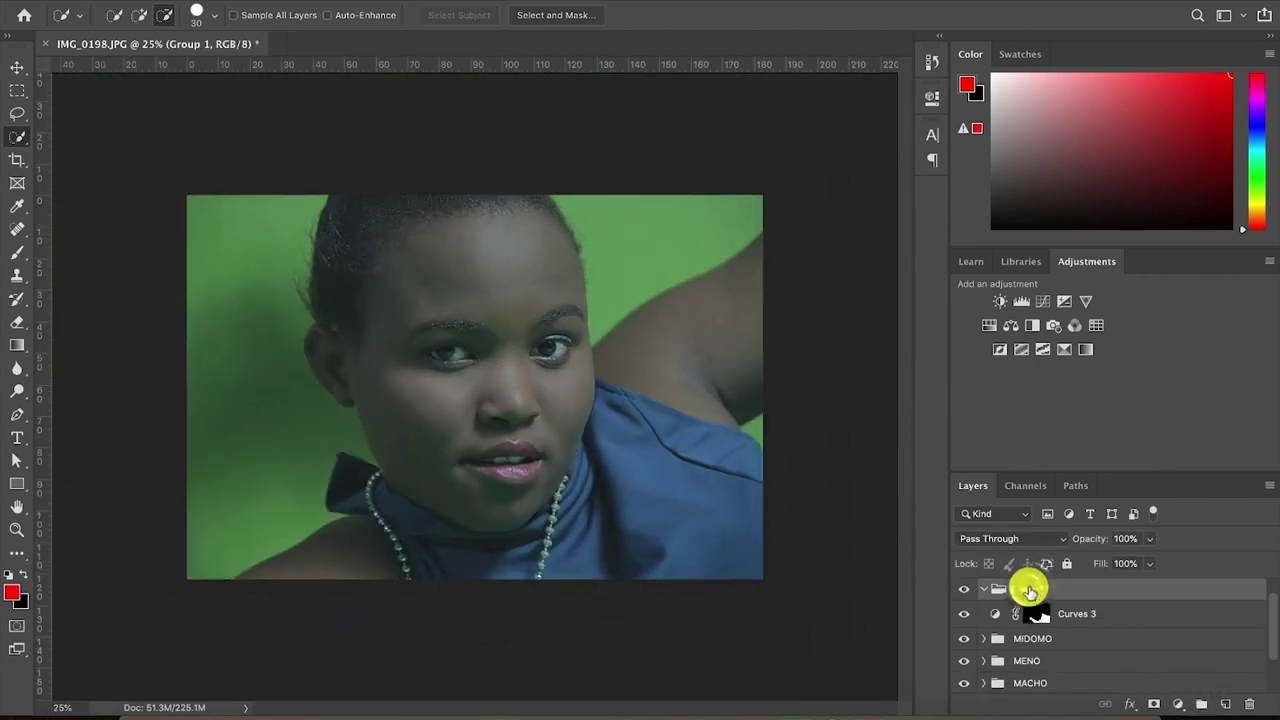
double_click(1030, 590)
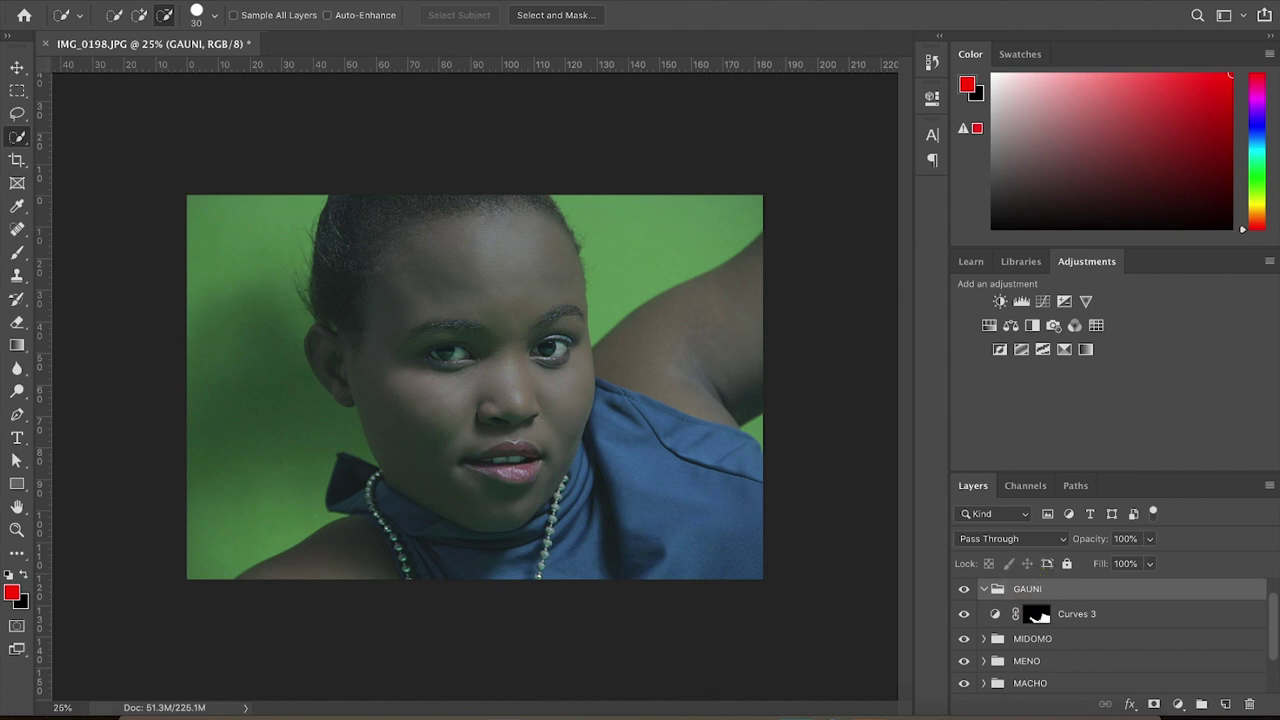
Raise the midtones of the Blue channel in the dress's Curves adjustment, from input 95 to output 134
left_click(1068, 611)
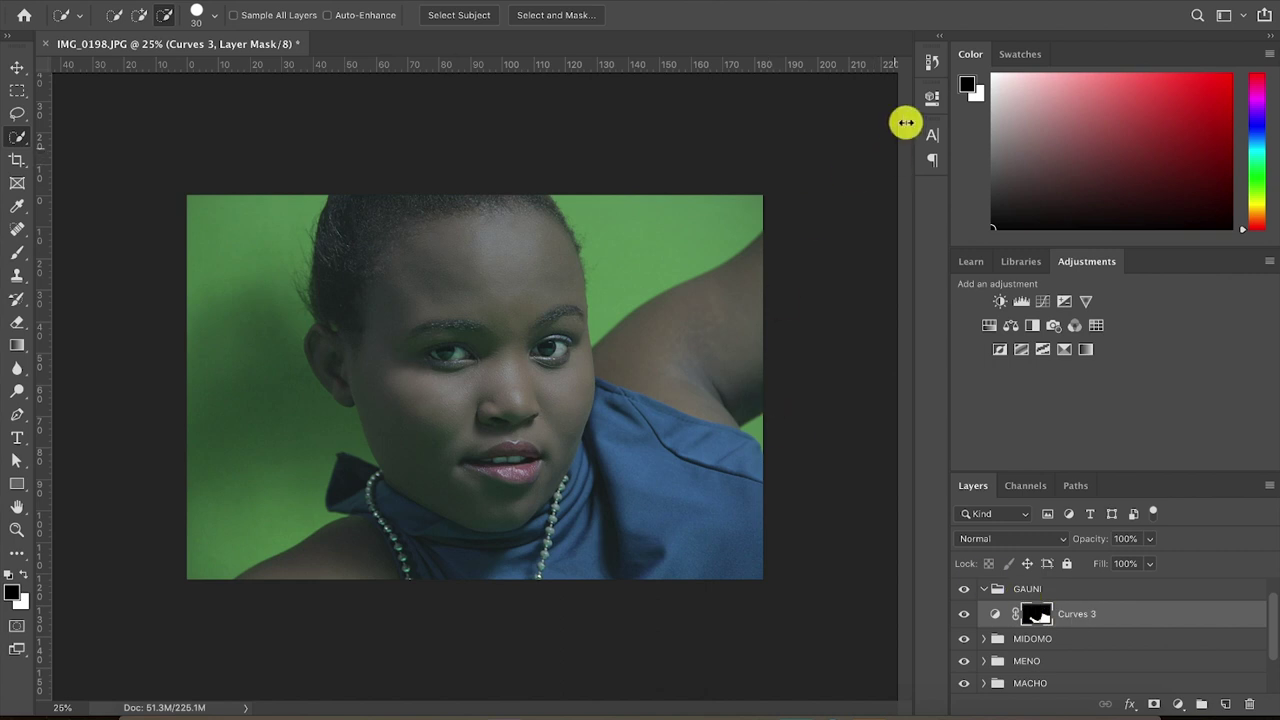
left_click(931, 98)
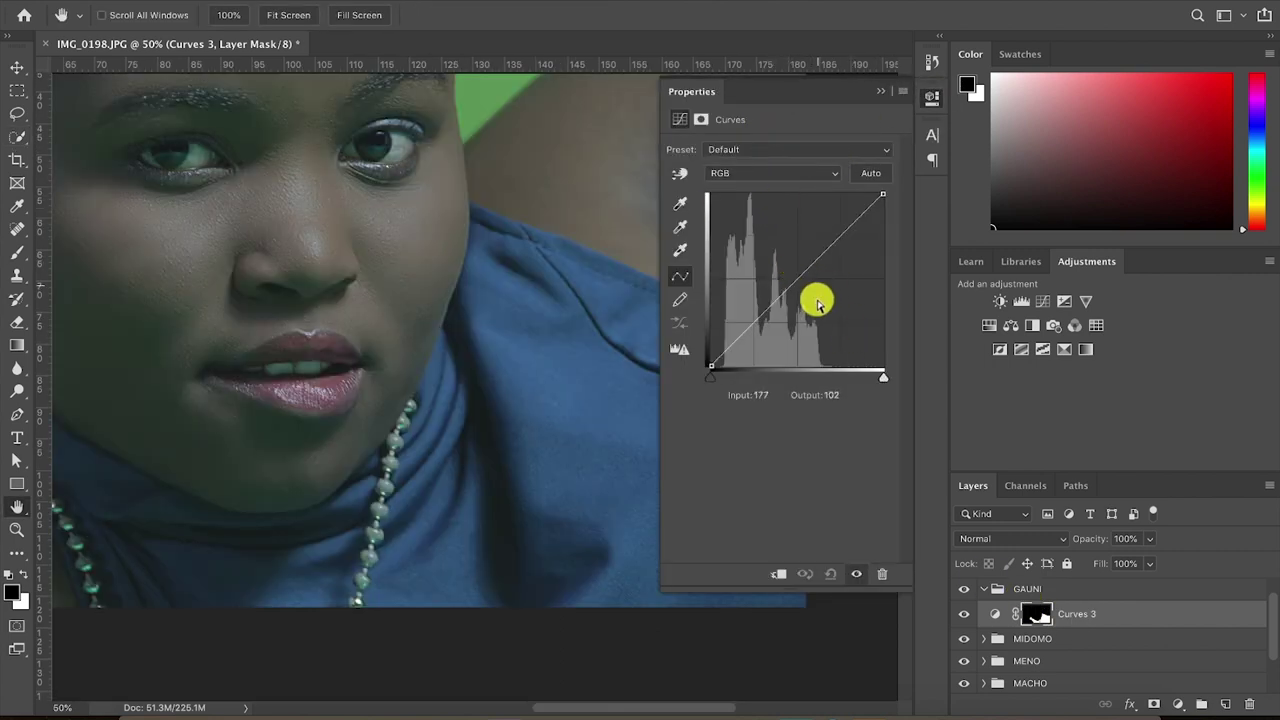
left_click(765, 173)
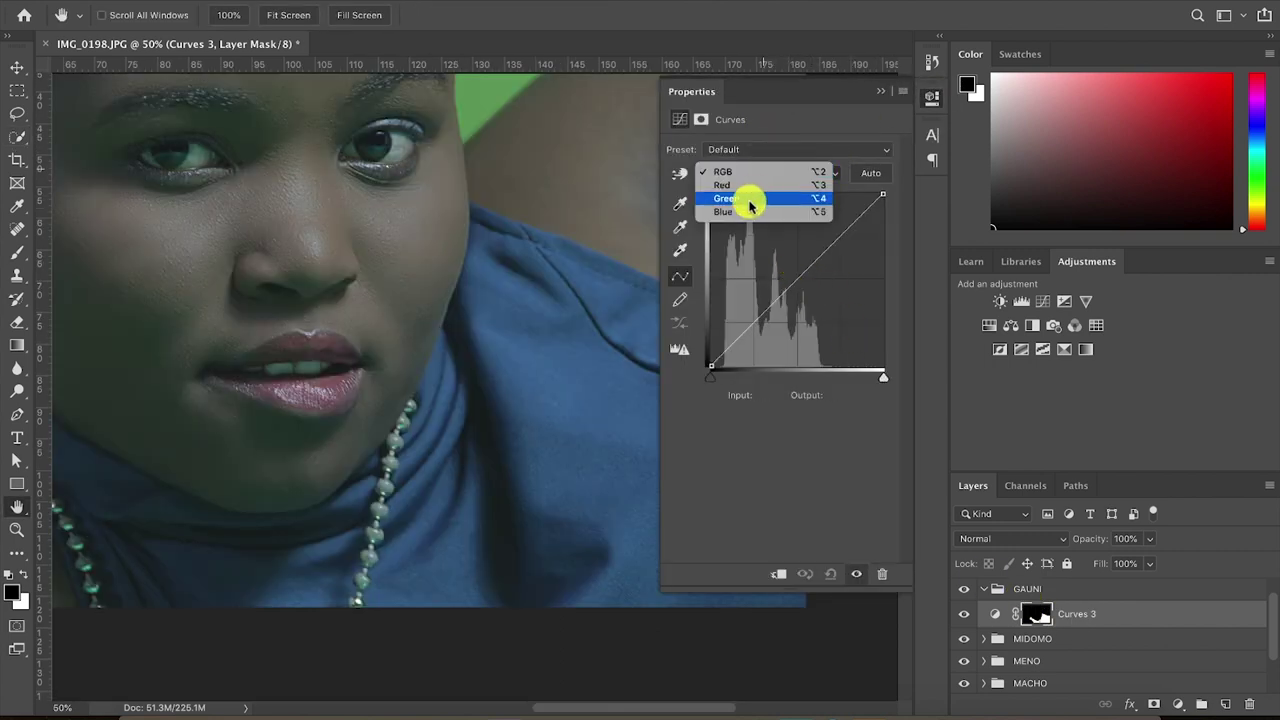
left_click(740, 211)
left_click_drag(797, 280, 770, 273)
In the dress's RGB curve, lower the white point slightly, set a midpoint of input 135, output 116, and move the black point to input 9
left_click(770, 173)
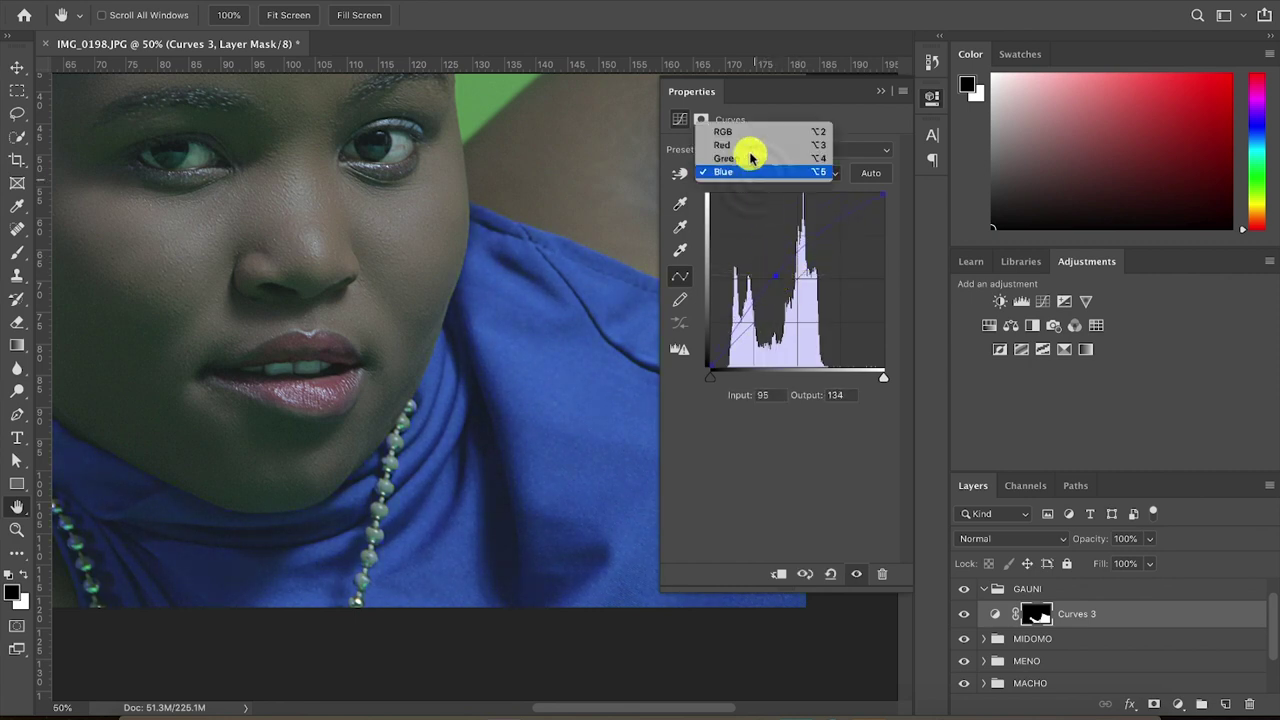
left_click(745, 119)
left_click(799, 279)
left_click_drag(883, 195, 883, 204)
left_click(802, 290)
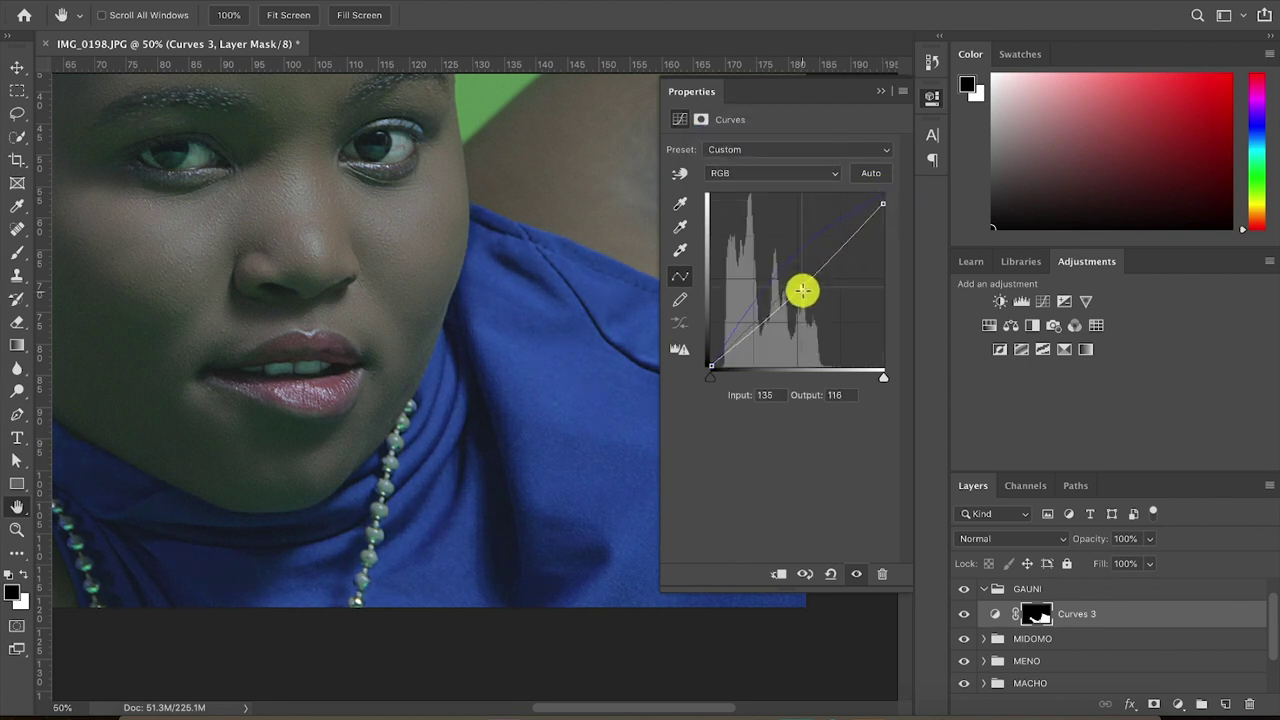
left_click_drag(711, 366, 718, 367)
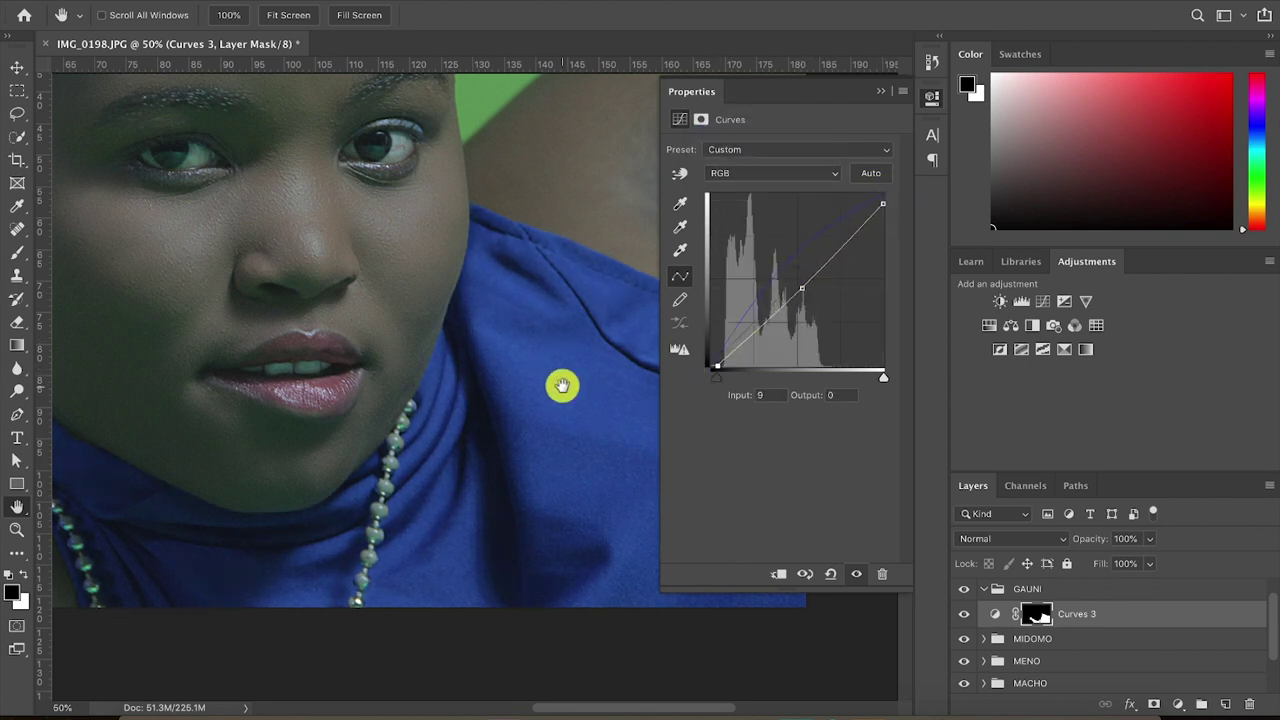
Paint black on the dress's Curves mask over the bead necklace near the collar to remove the blue tint
key("super+minus")
key("super+minus")
key("ctrl+plus")
key("ctrl+plus")
key("ctrl+plus")
key("ctrl+plus")
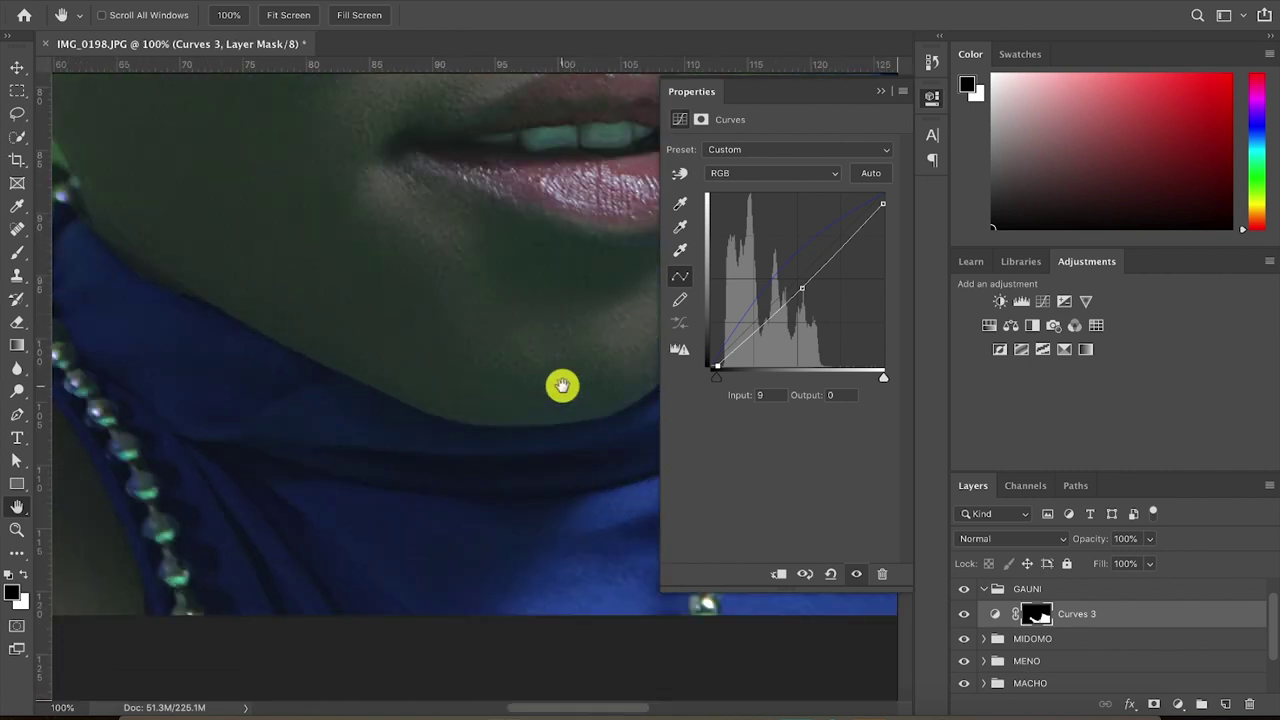
key("b")
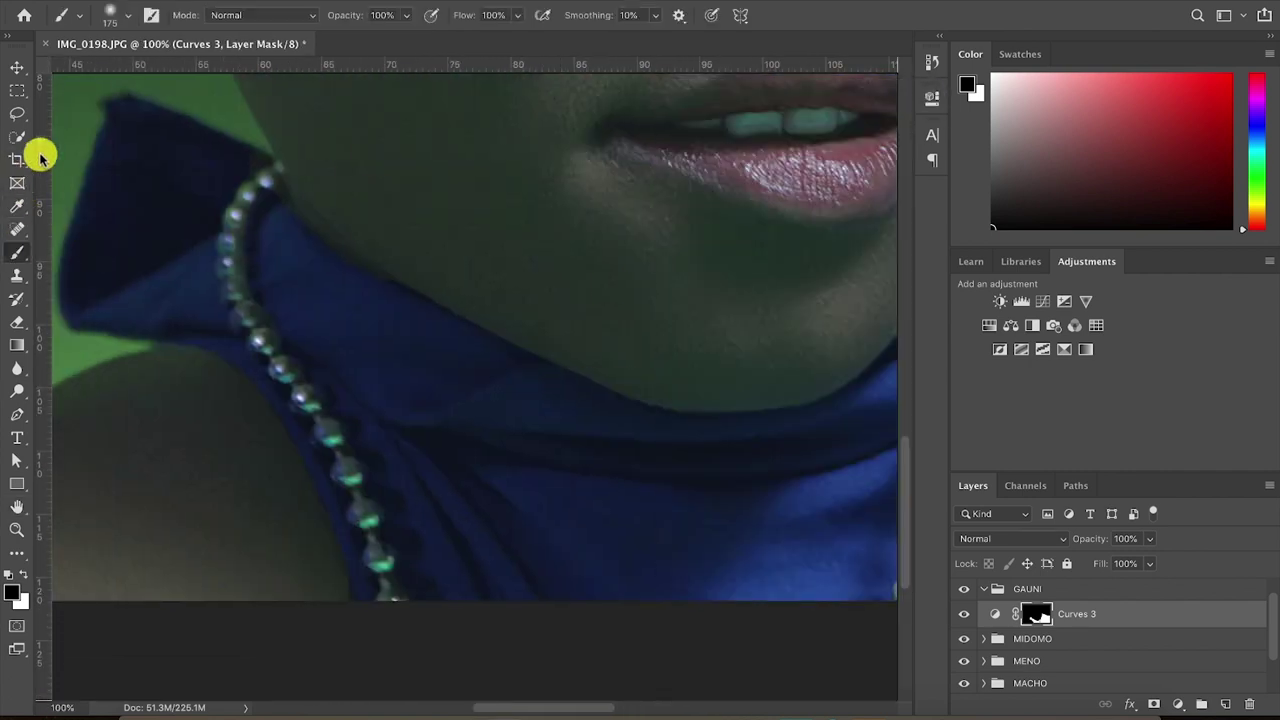
mouse_move(247, 282)
left_mouse_down()
mouse_move(240, 300)
mouse_move(348, 474)
mouse_move(389, 560)
mouse_move(389, 591)
mouse_move(282, 368)
mouse_move(243, 194)
mouse_move(297, 180)
left_mouse_up()
key("ctrl+minus")
key("ctrl+minus")
key("ctrl+minus")
key("ctrl+minus")
Collapse the GAUNI group and toggle its visibility to compare the dress colour before and after
left_click(1010, 590)
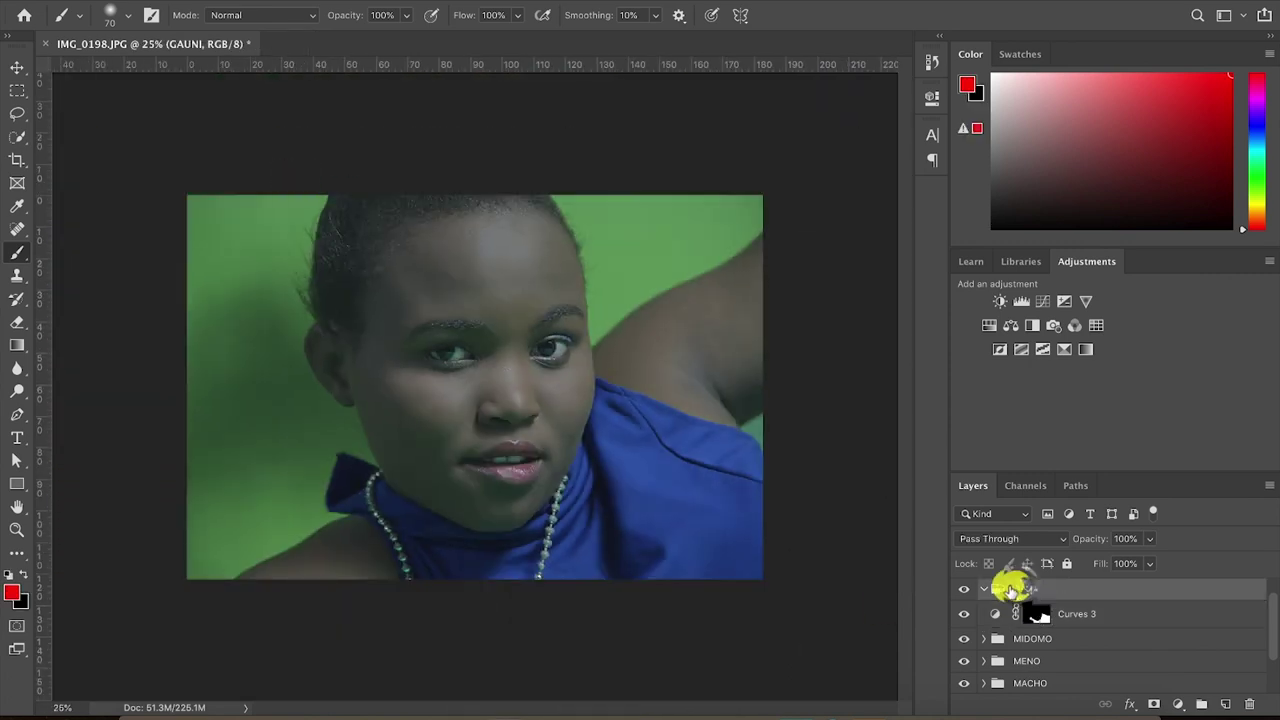
left_click(983, 589)
left_click(964, 589)
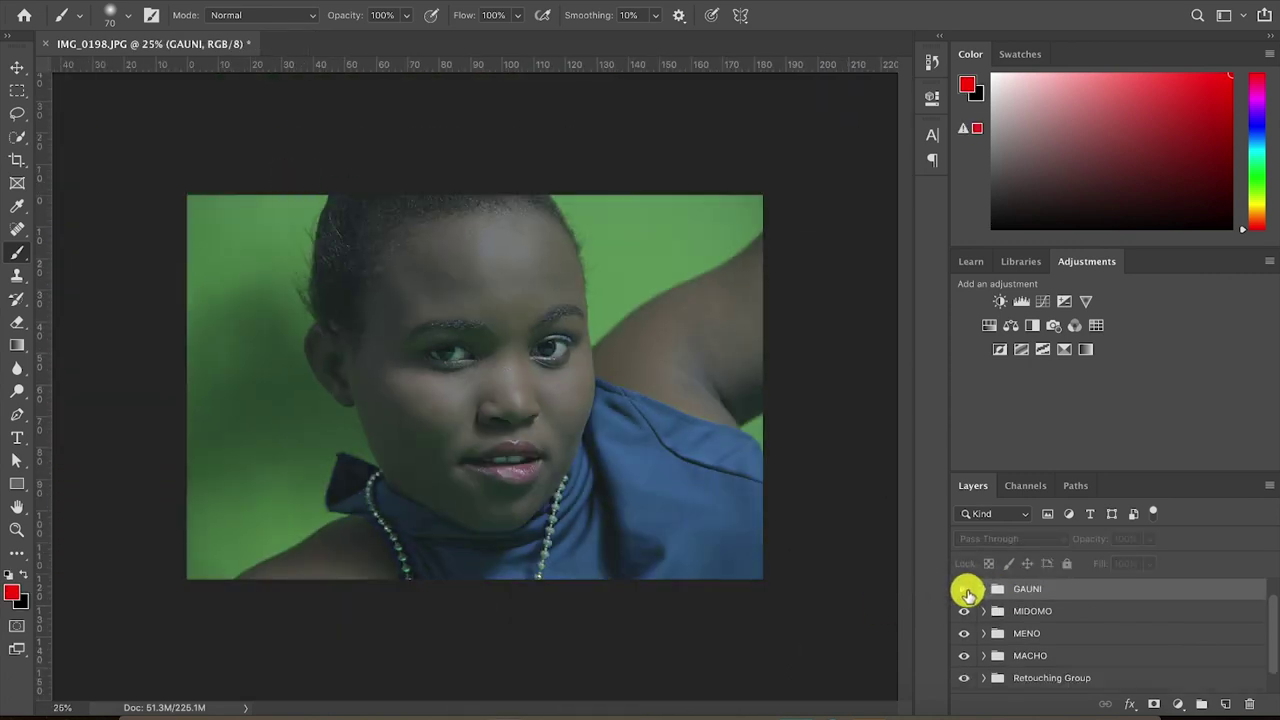
left_click(966, 591)
left_click(966, 591)
left_click(966, 591)
left_click(966, 591)
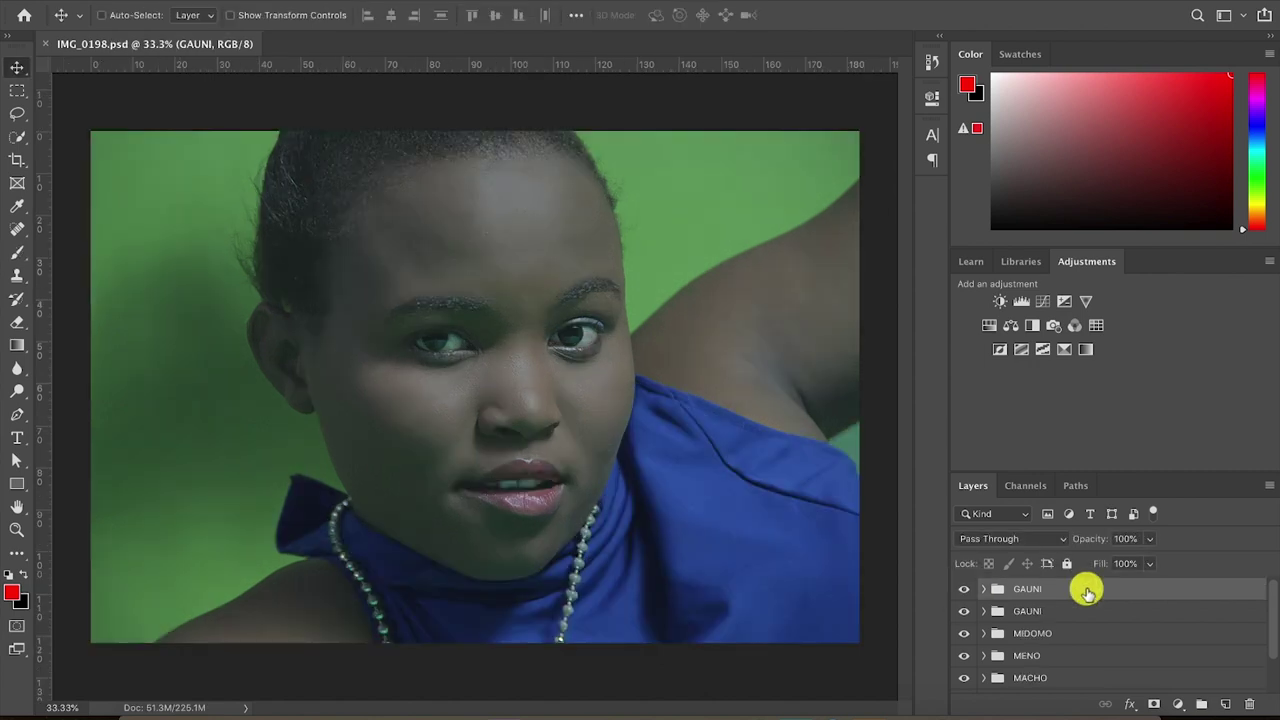
Add a Curves adjustment above all groups and raise the middle of its RGB curve to brighten the whole image
left_click(1046, 302)
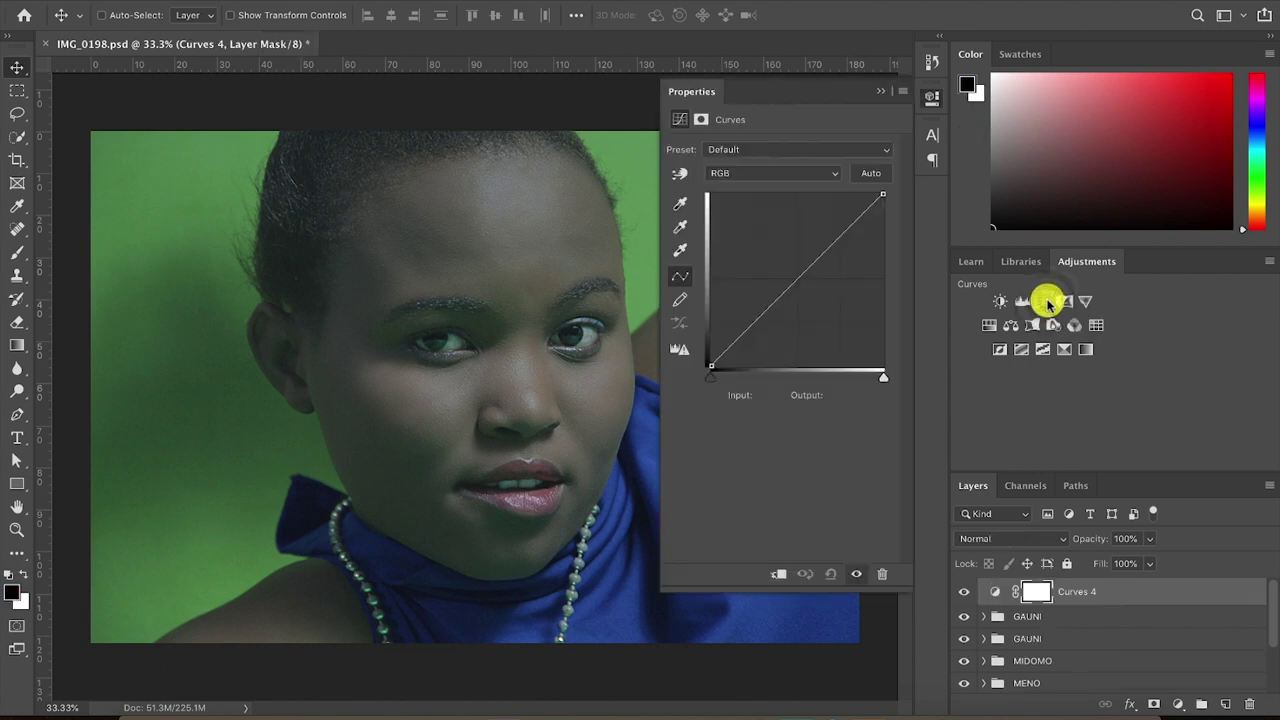
left_click_drag(796, 280, 766, 259)
left_click(928, 99)
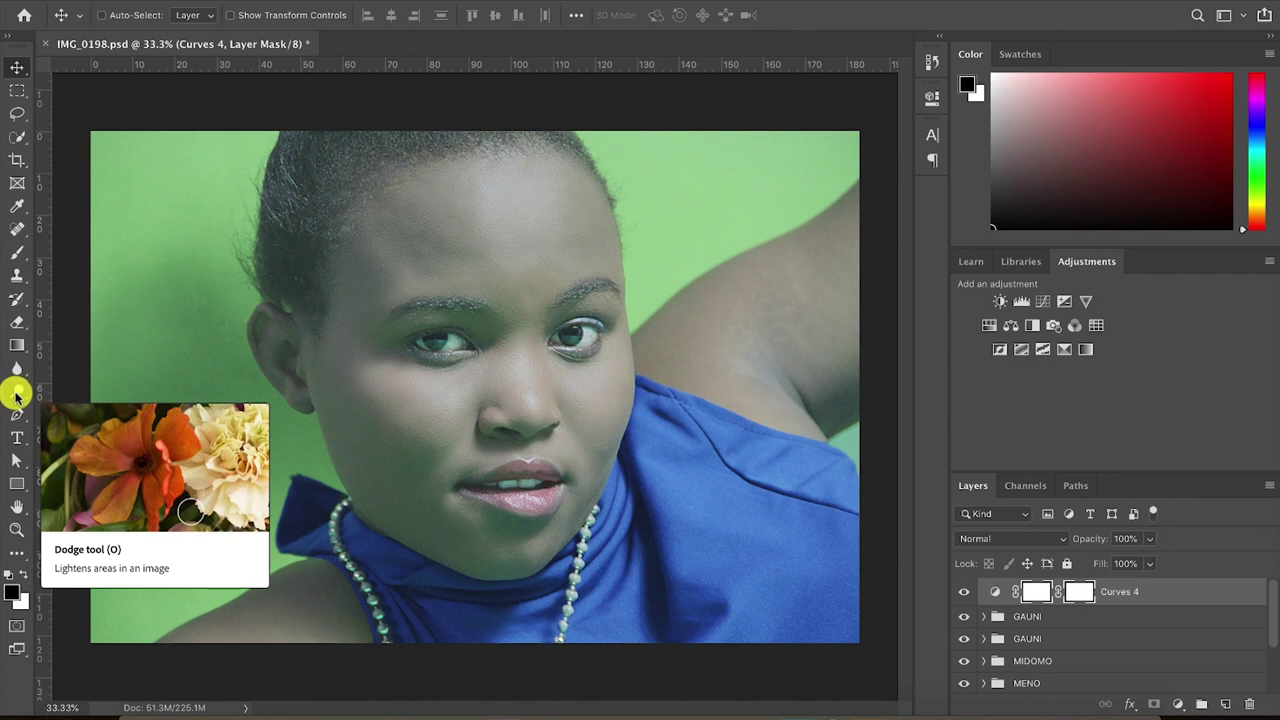
Invert the brightening Curves layer's mask to black and choose the Brush tool
left_click(931, 99)
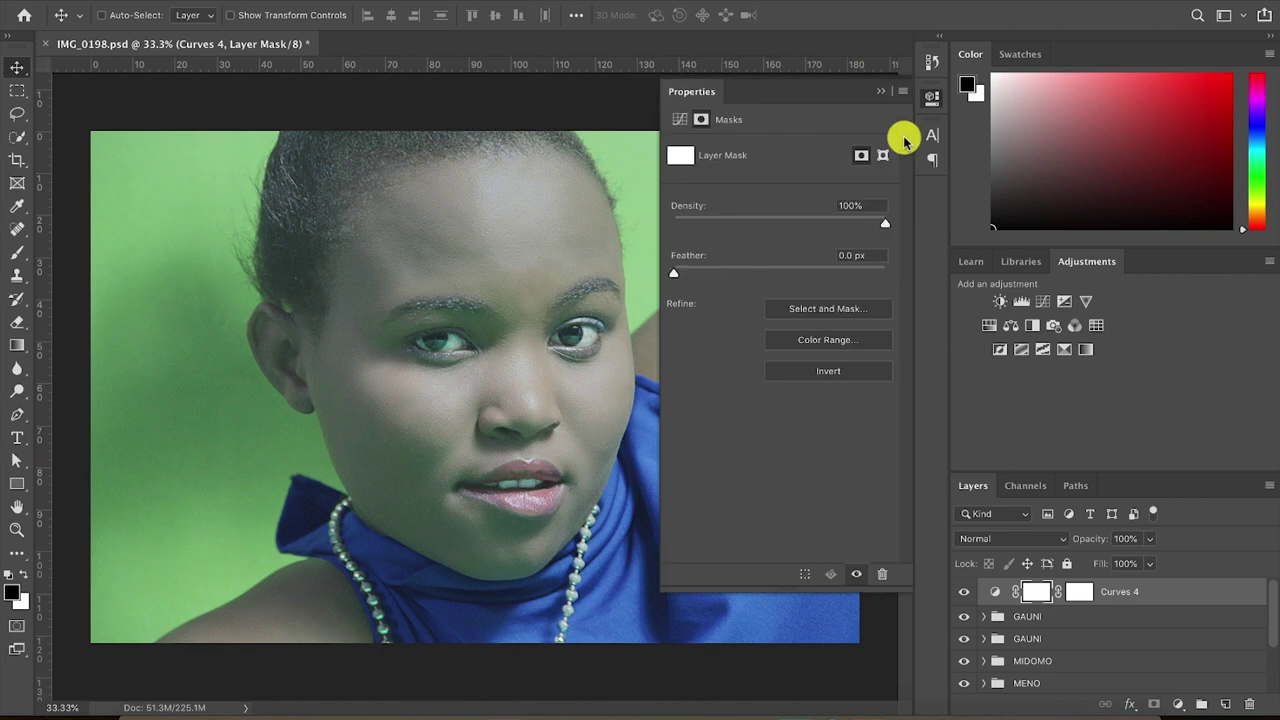
left_click(836, 371)
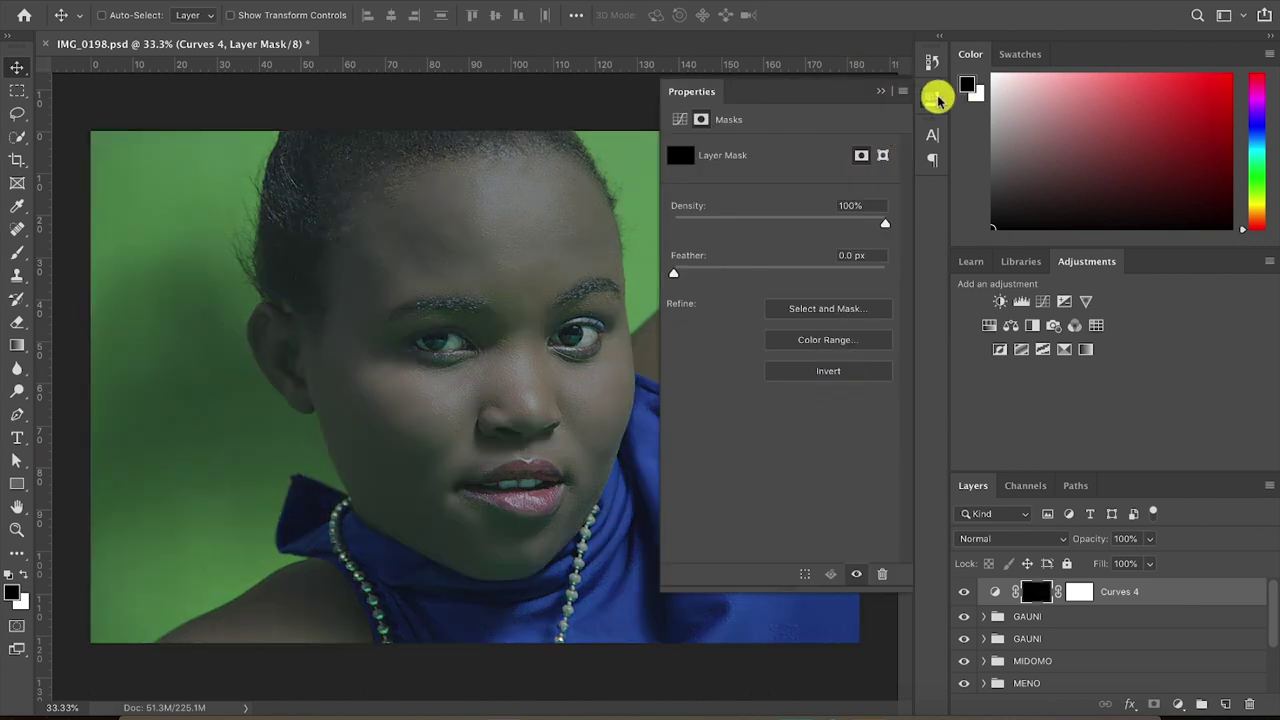
left_click(934, 98)
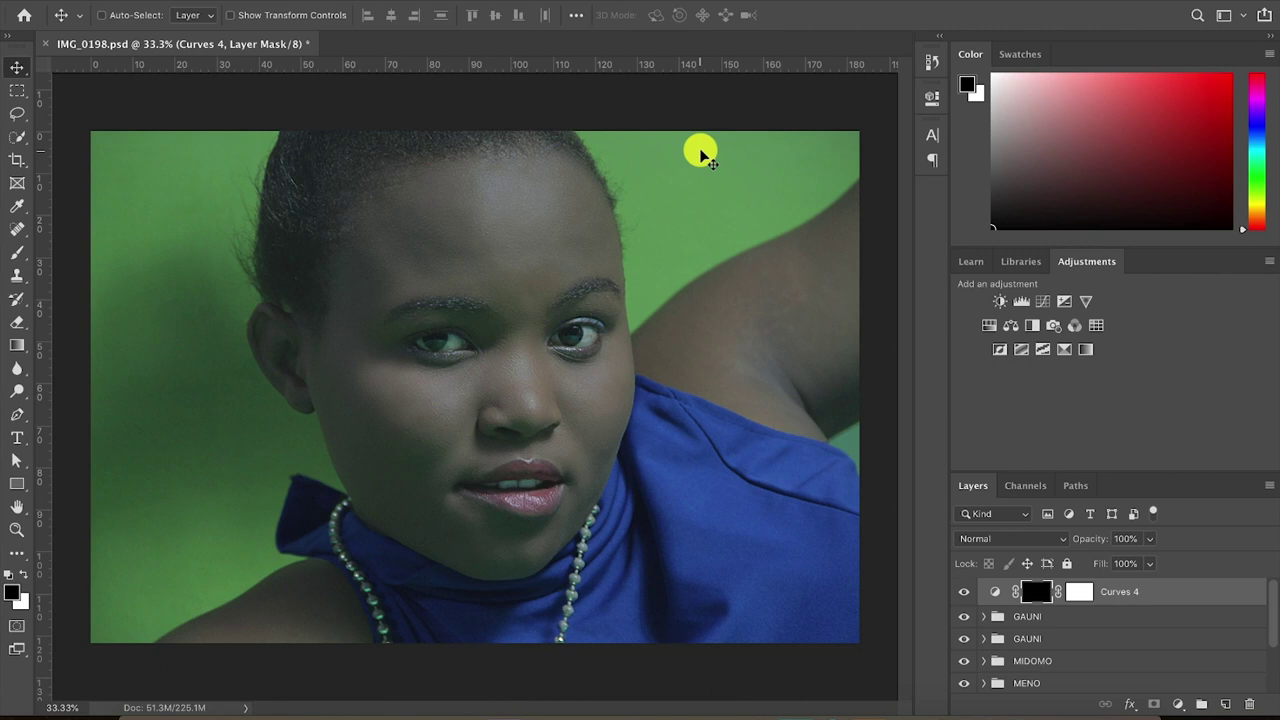
left_click(16, 252)
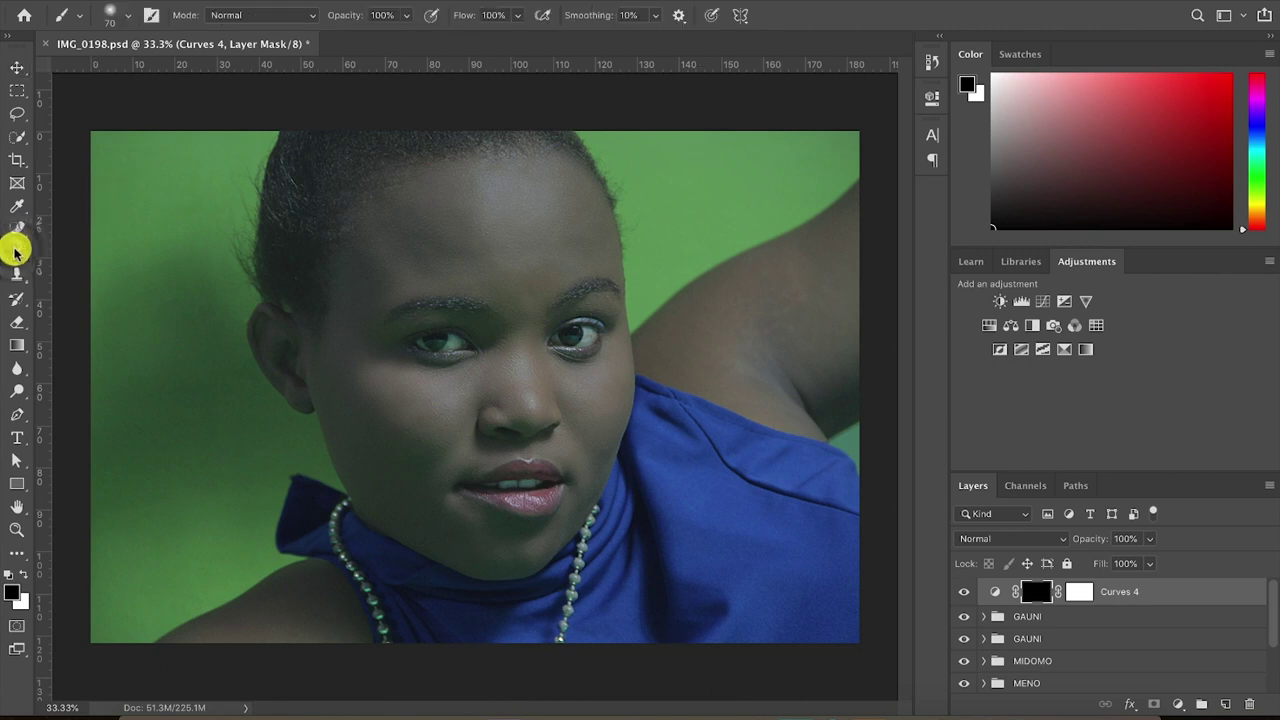
Paint white over both cheeks on the Curves 4 mask using a large soft 600 px brush
key("bracketright")
key("bracketright")
key("bracketright")
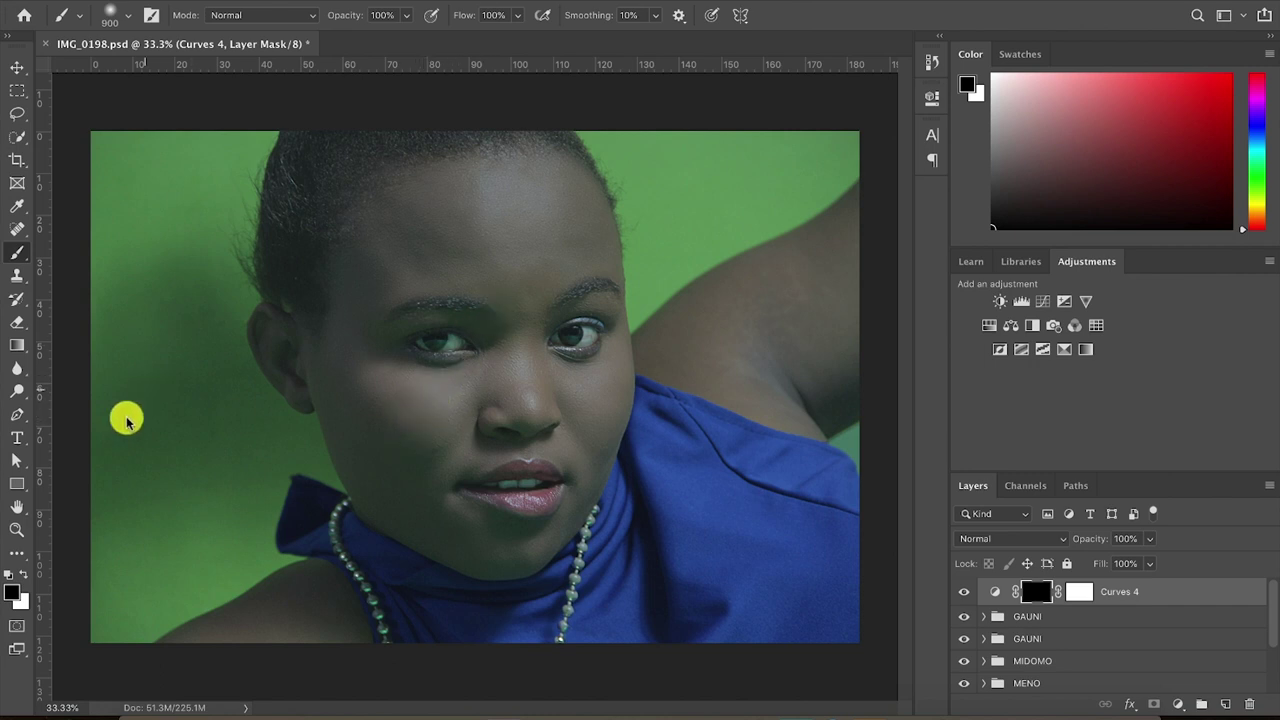
left_click(21, 575)
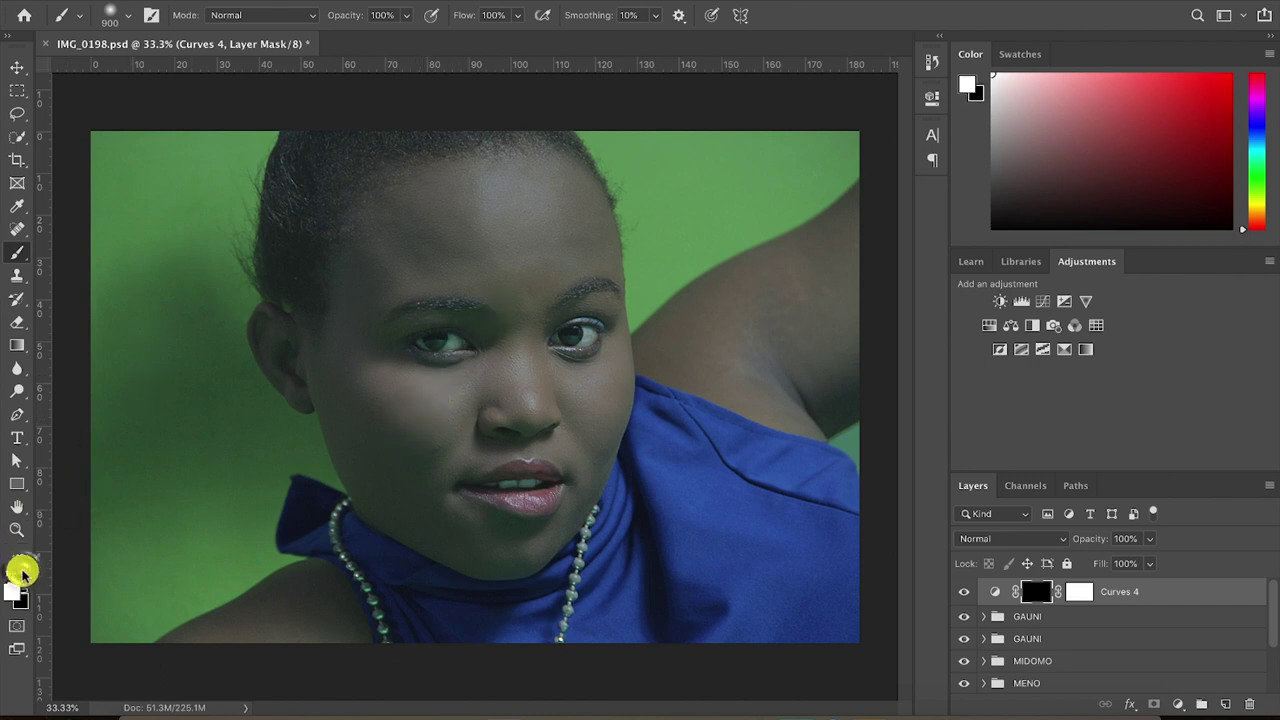
left_click(414, 423)
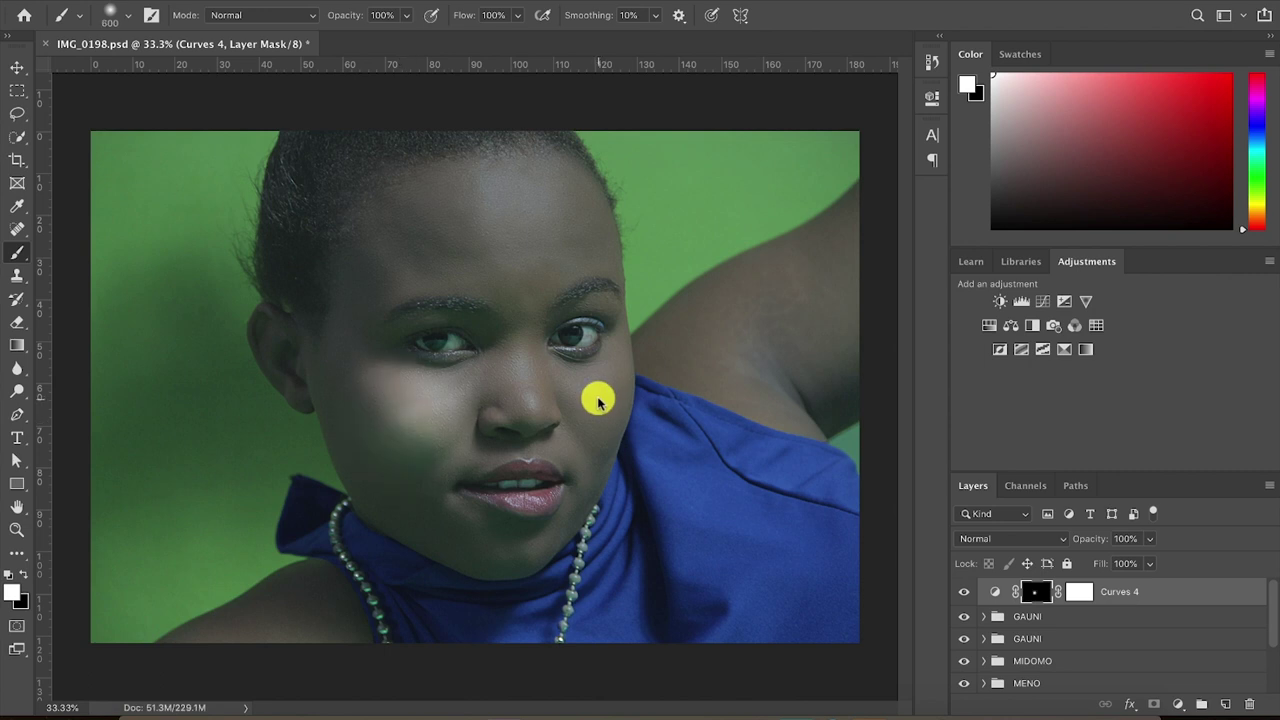
left_click(598, 413)
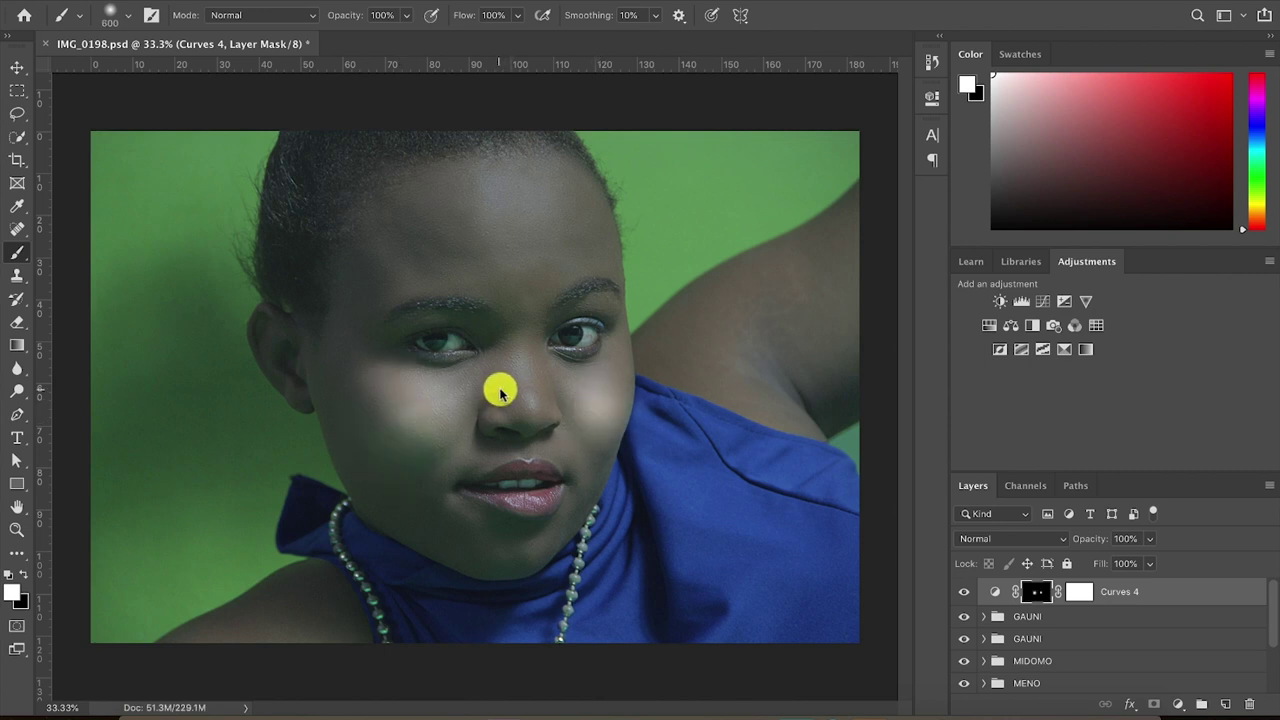
Brighten the centre of the forehead and the bridge of the nose by painting white on the Curves 4 mask
left_click(530, 410)
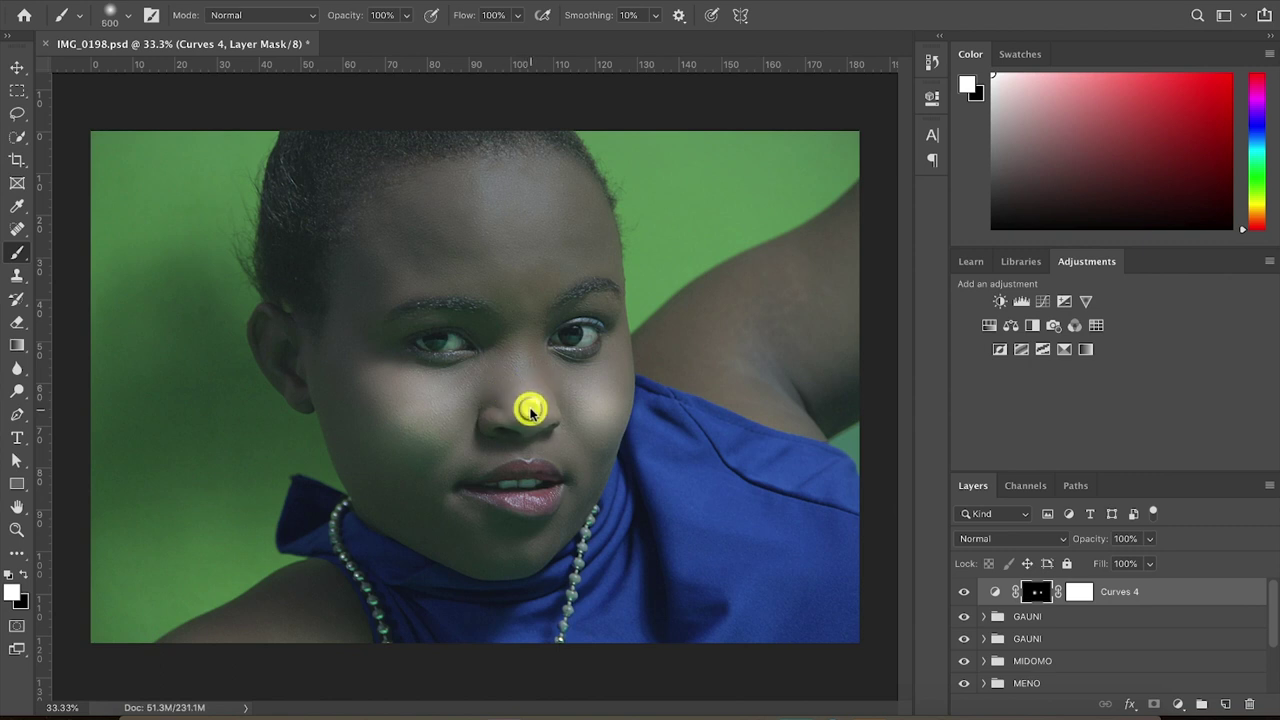
left_click(506, 218)
key("bracketleft")
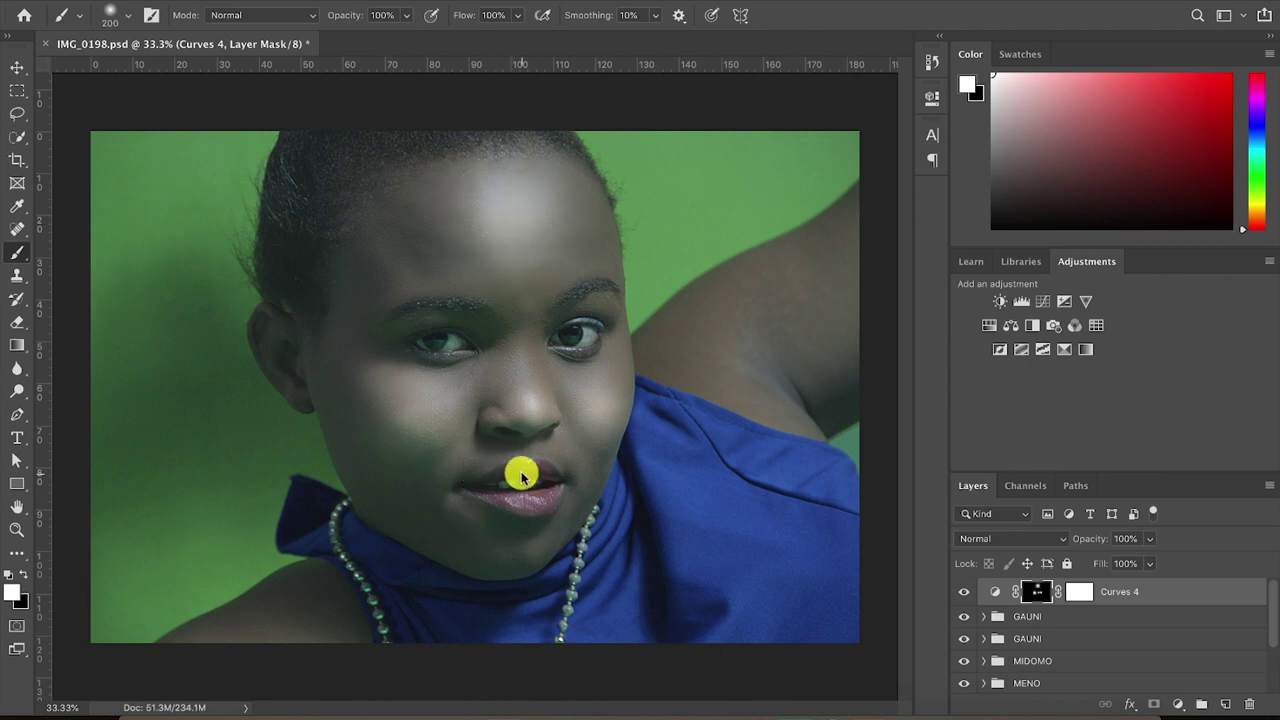
key("bracketright")
key("bracketright")
left_click_drag(523, 337, 523, 410)
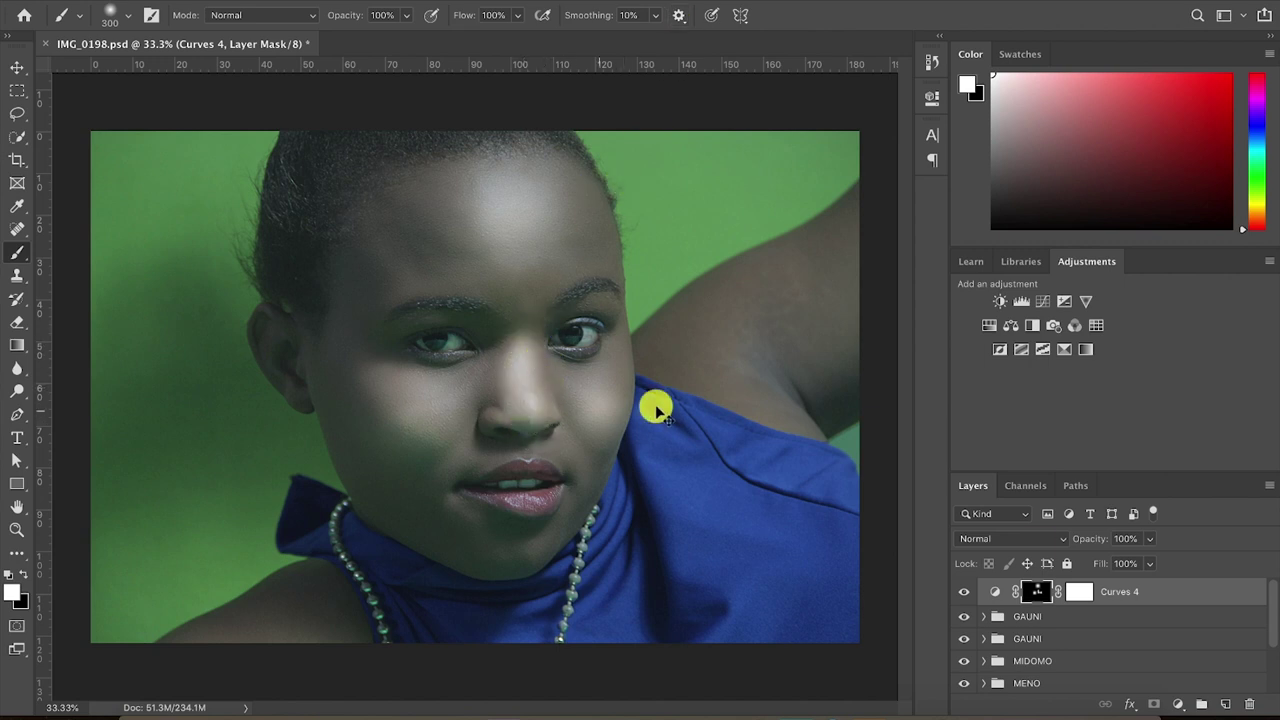
Refine the Curves 4 mask in Select and Mask, viewed On Black, with Feather 88.9 px and Shift Edge -37%
right_click(1043, 596)
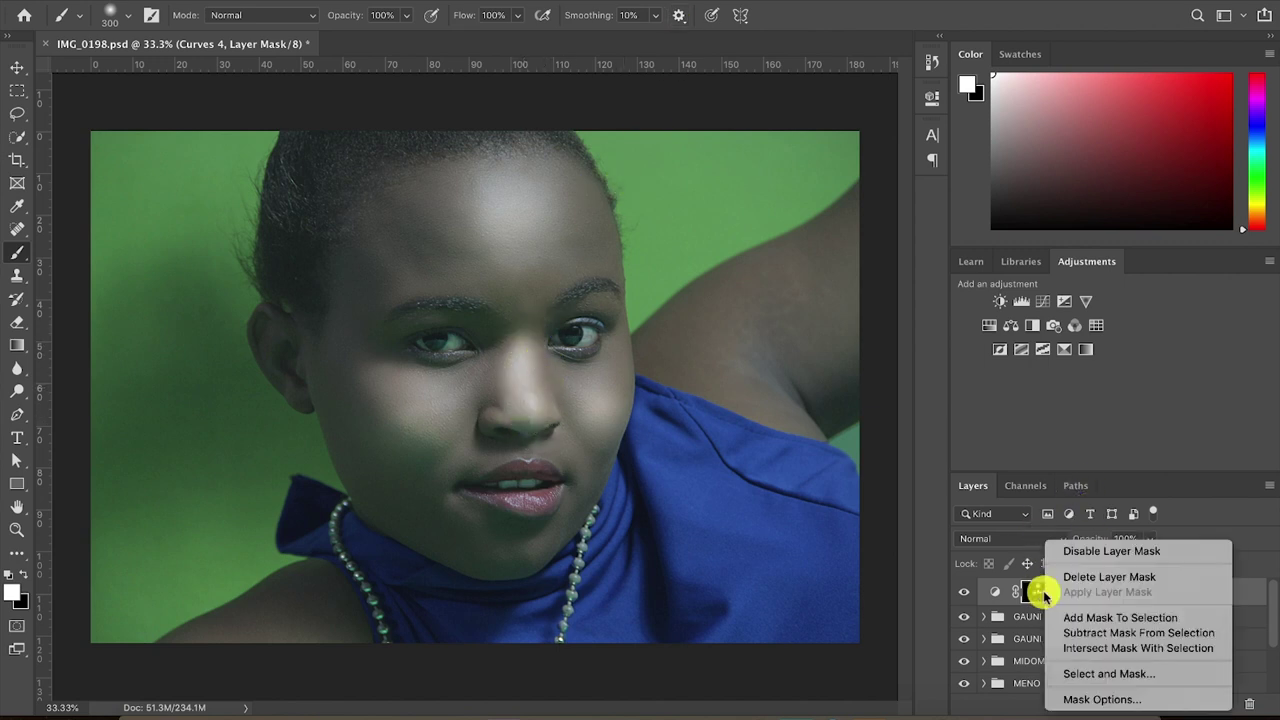
left_click(1108, 674)
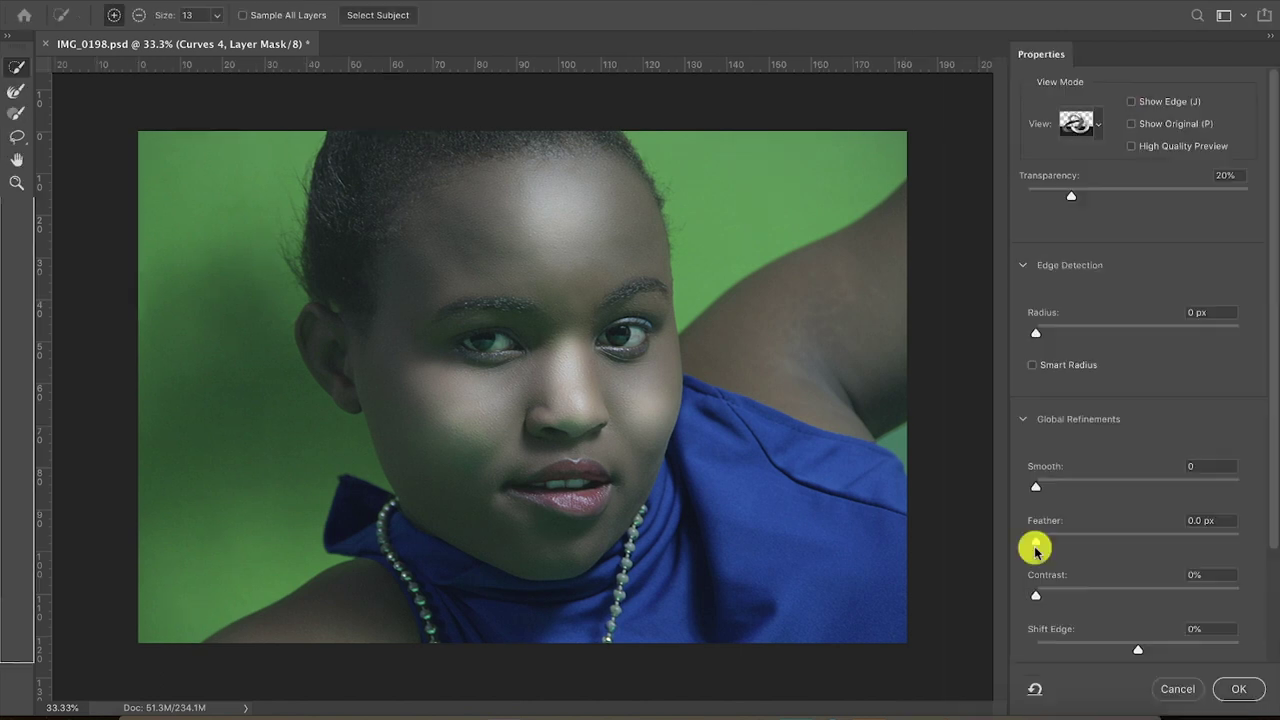
left_click(1080, 123)
left_click(1043, 273)
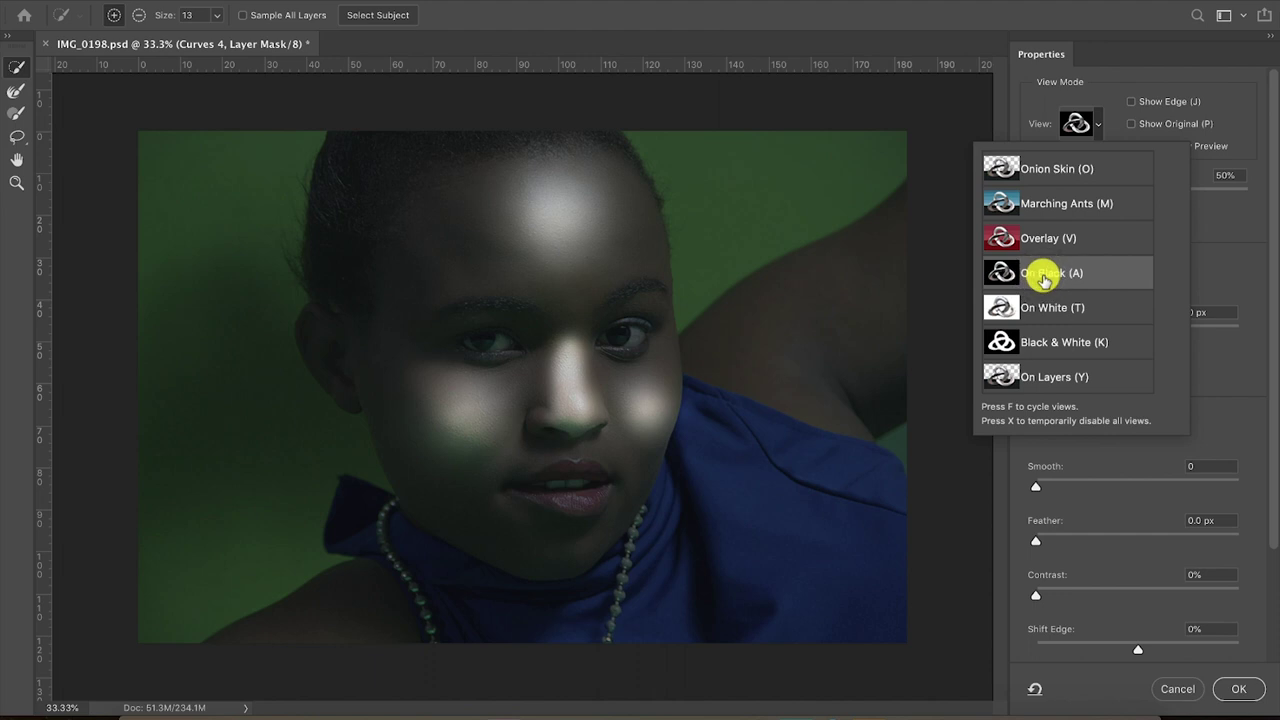
left_click_drag(1088, 540, 1142, 540)
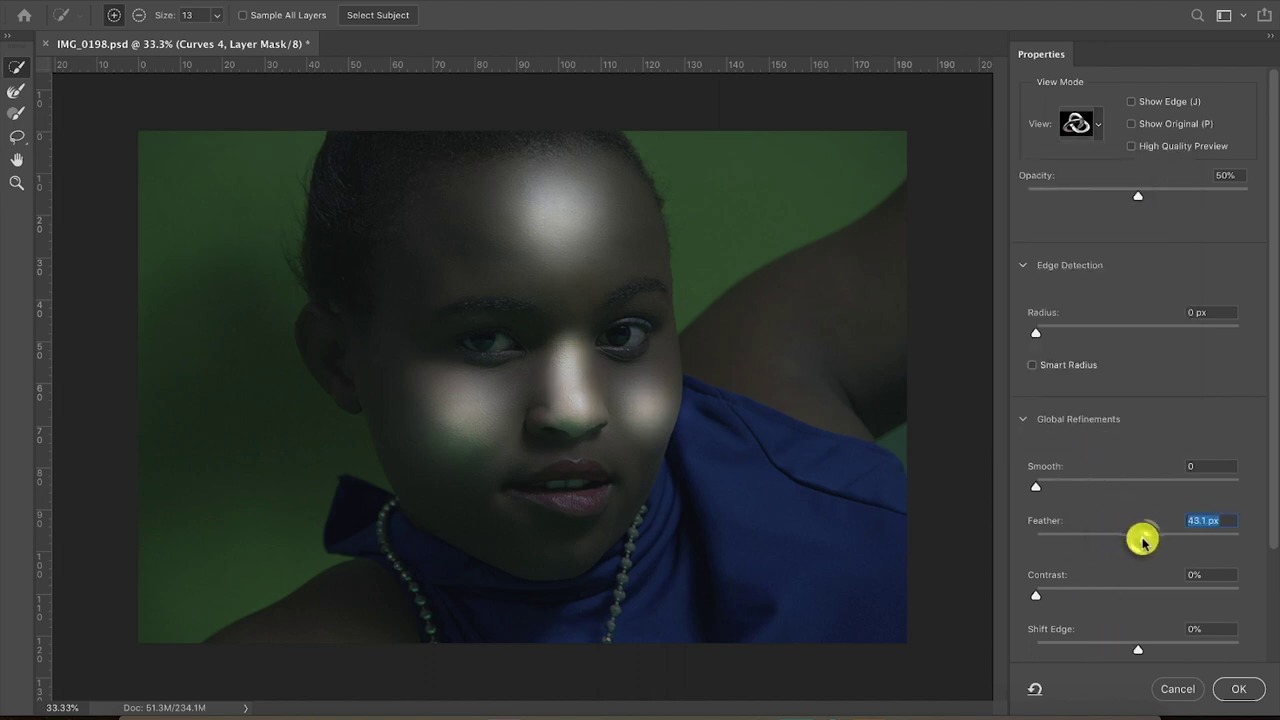
left_click(1112, 644)
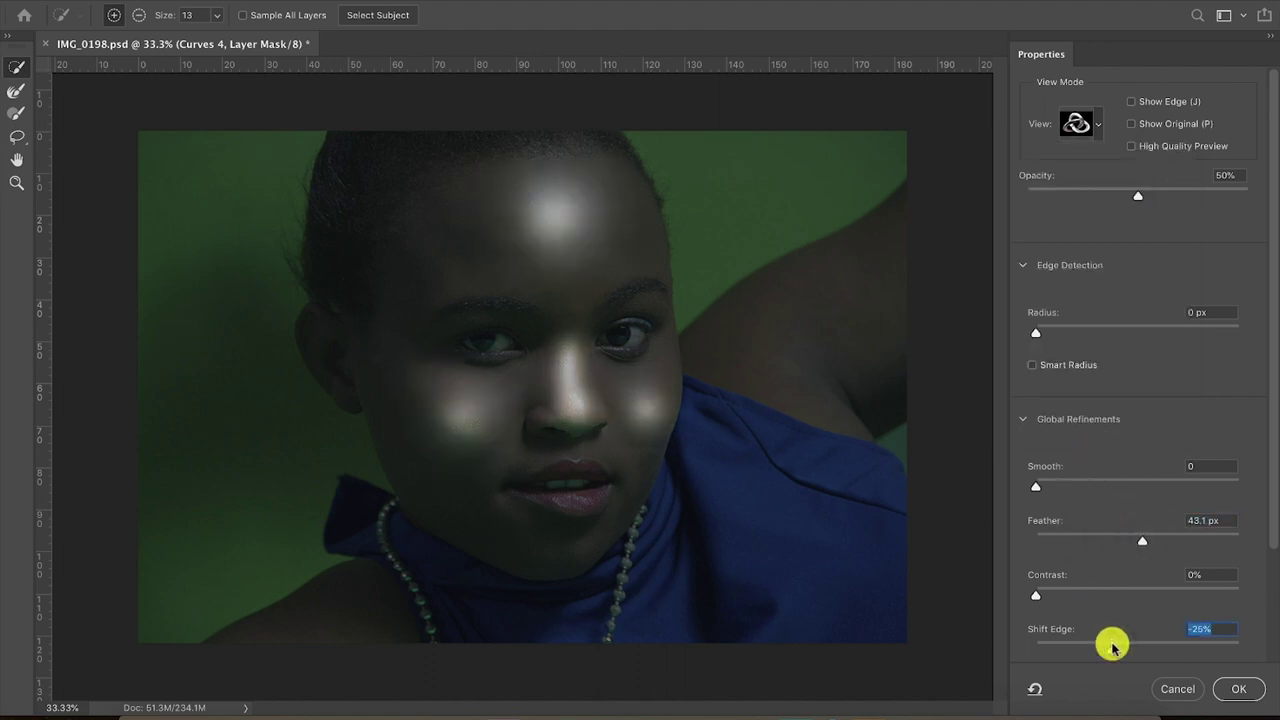
left_click(1167, 537)
left_click(1155, 537)
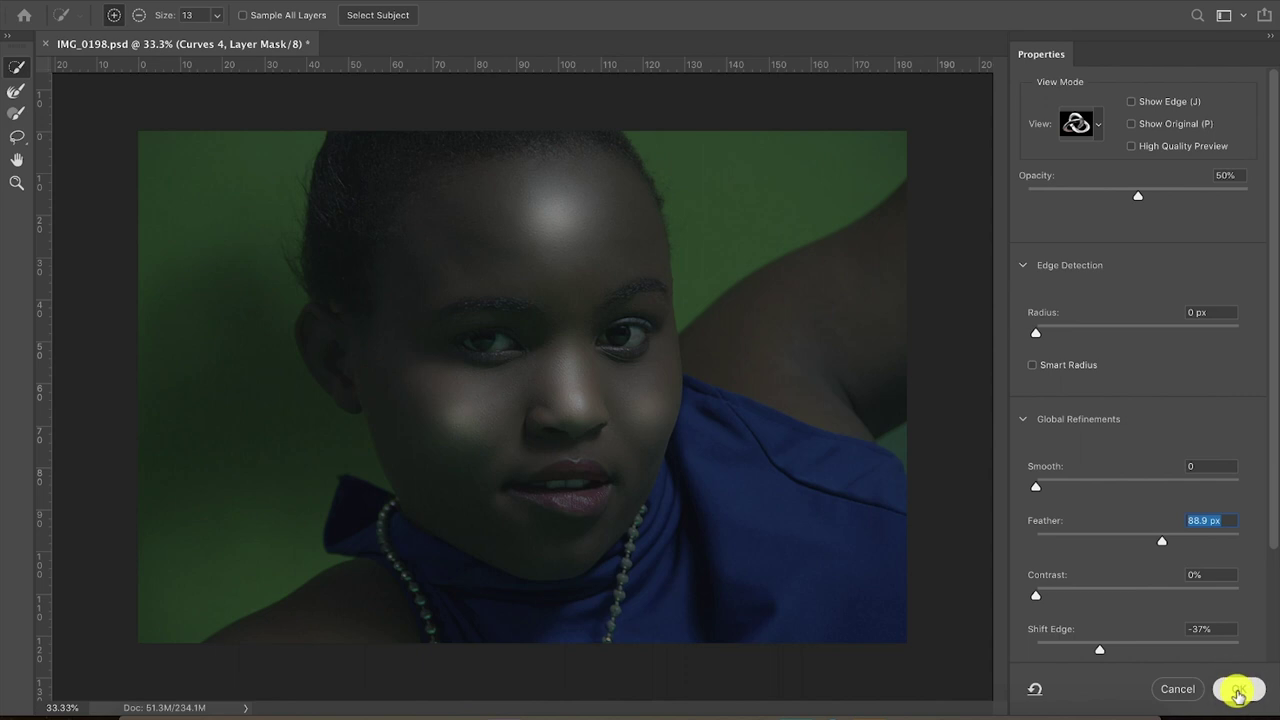
left_click(1238, 689)
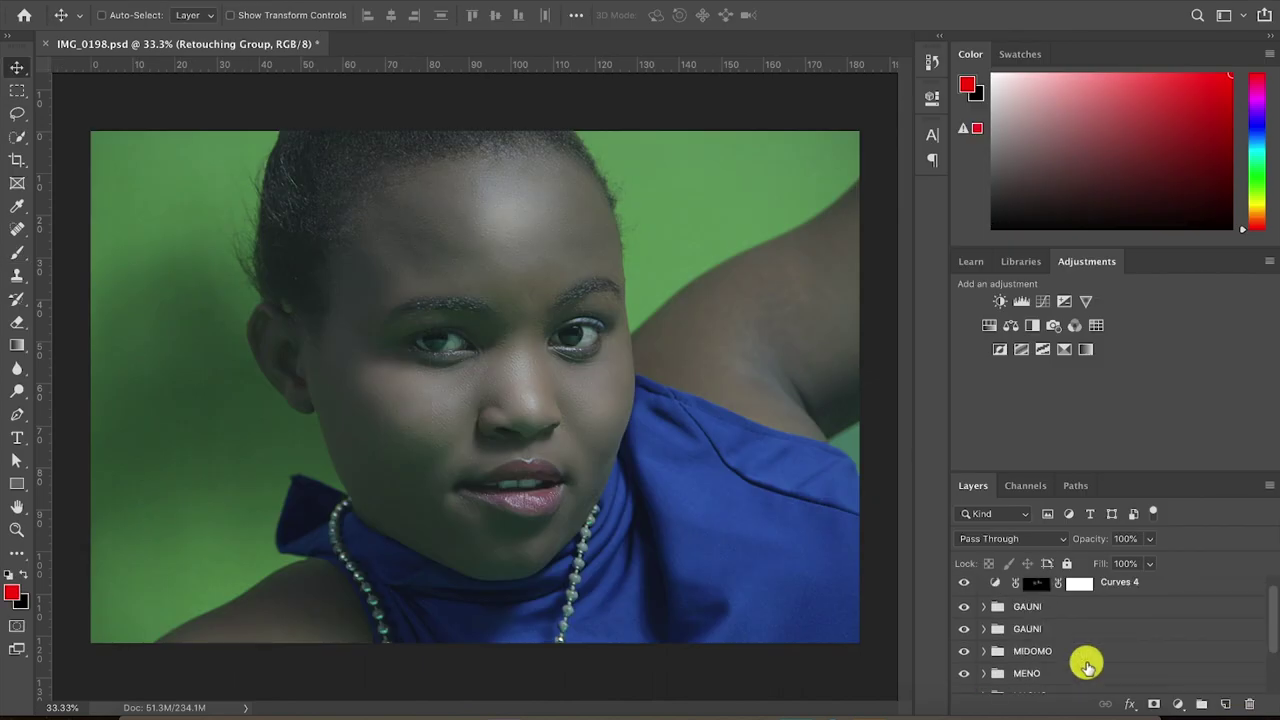
Select all layers and groups from Retouching Group up to Curves 4 and convert them to one smart object
scroll(1134, 597, "up", 1)
left_click(1135, 598)
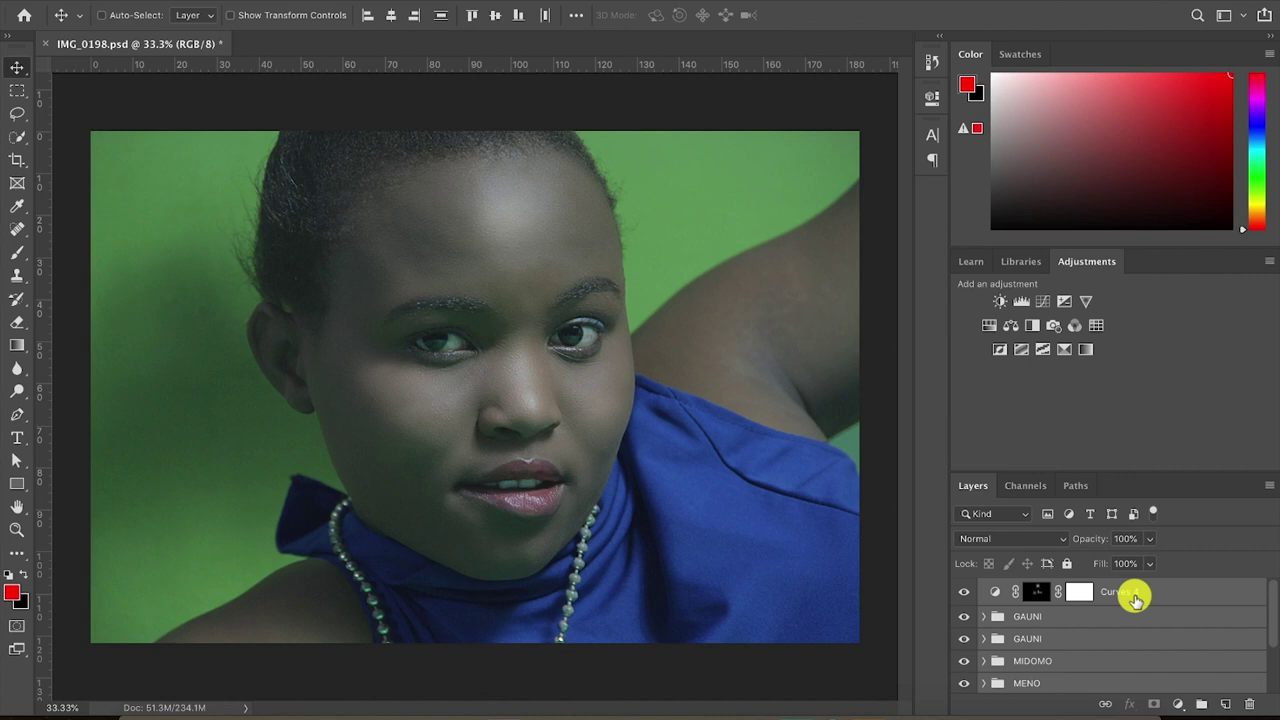
right_click(1135, 597)
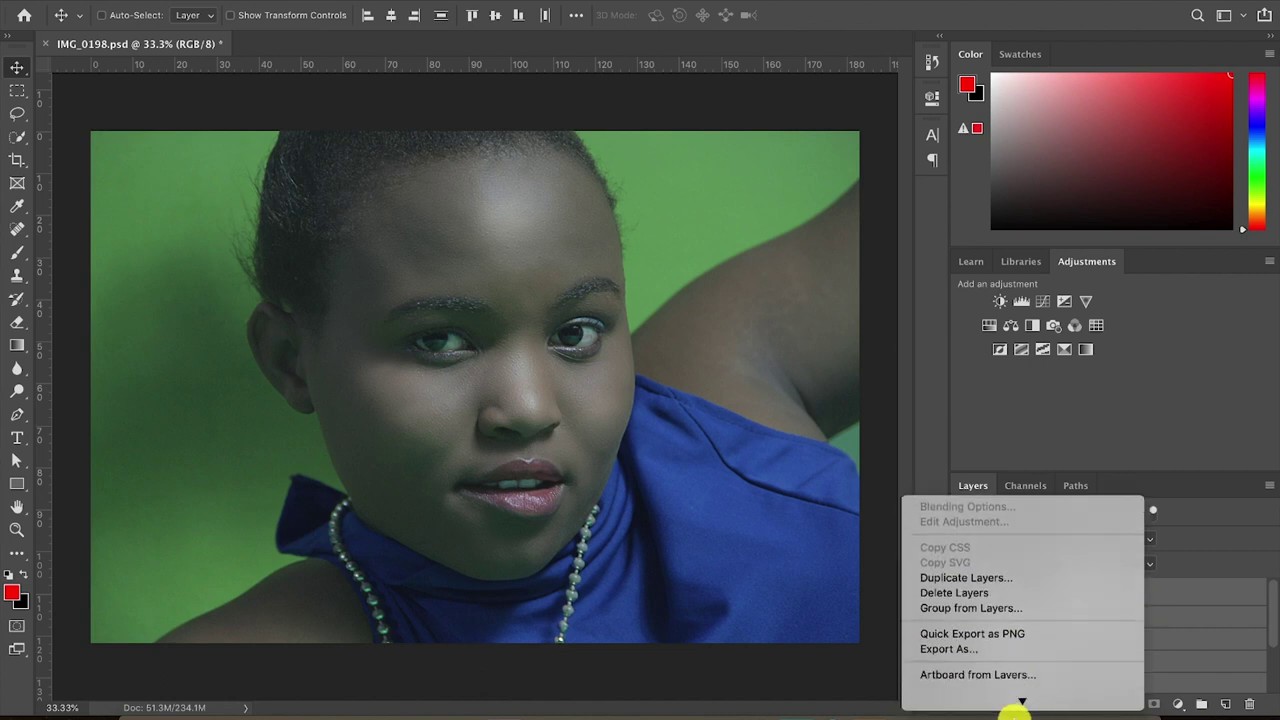
mouse_move(1015, 705)
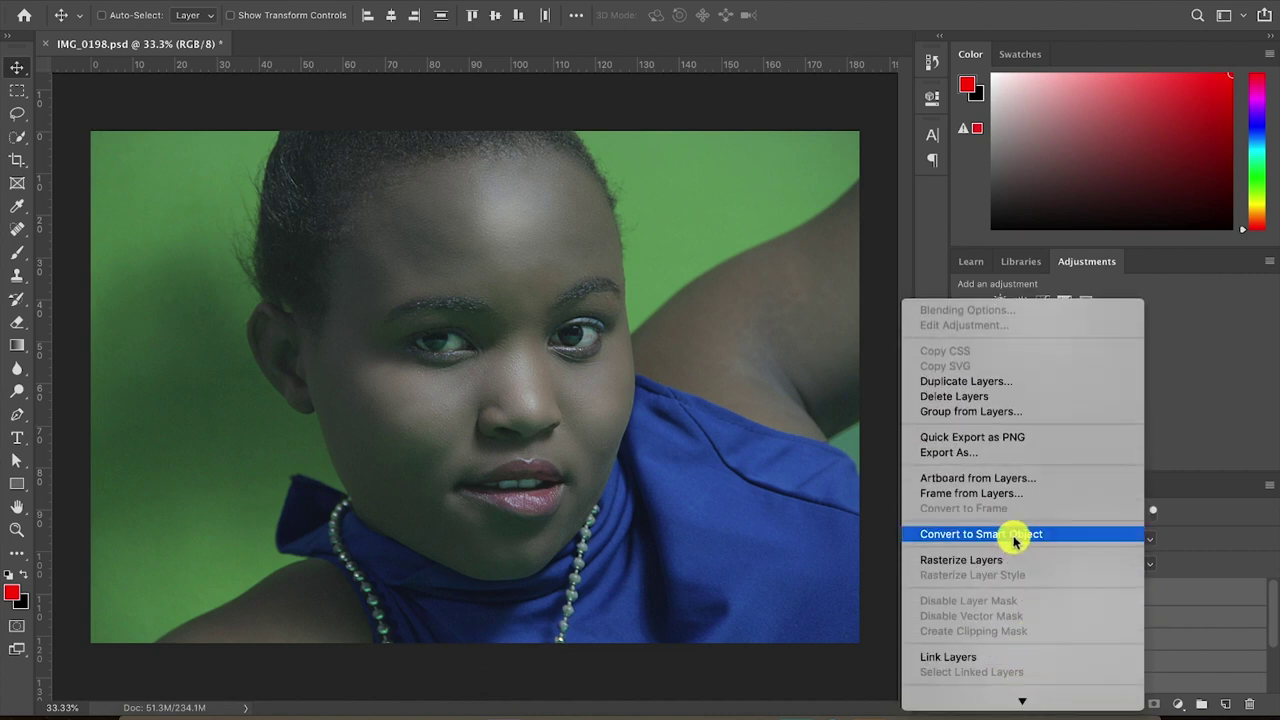
left_click(1015, 534)
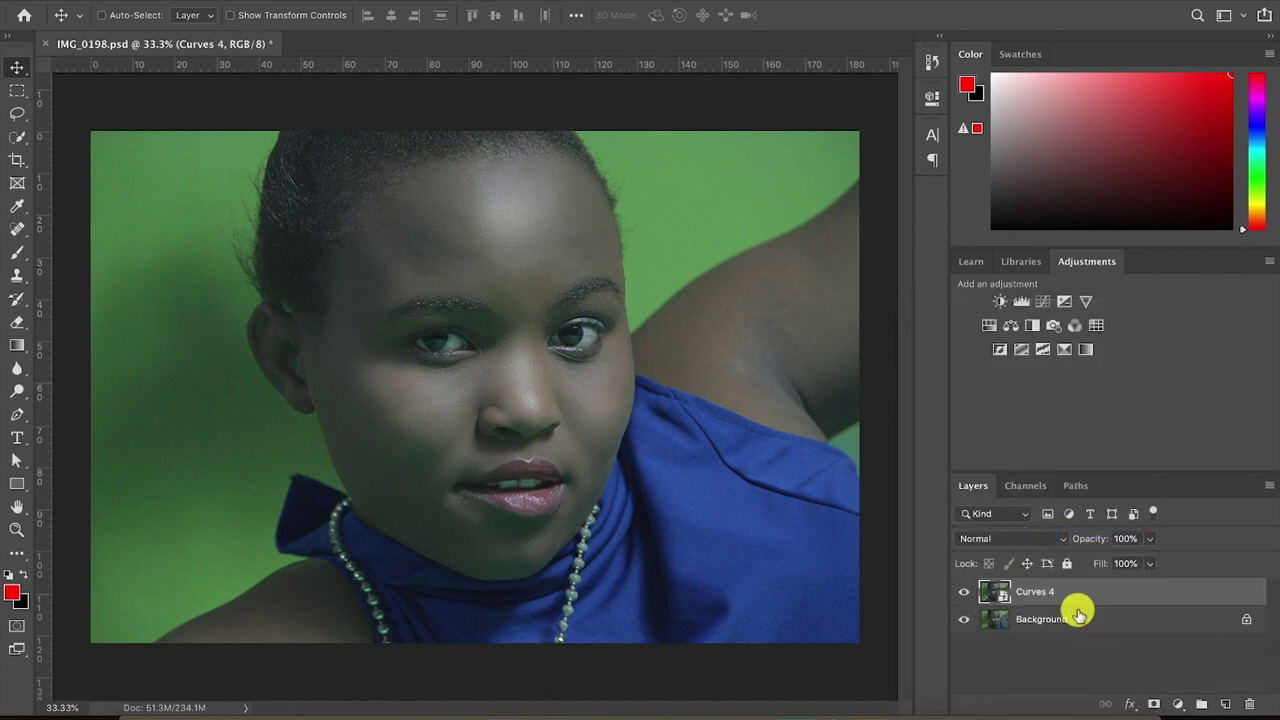
Open the Camera Raw Filter on the smart object and set Contrast to +84 and Vibrance to +43
left_click(440, 2)
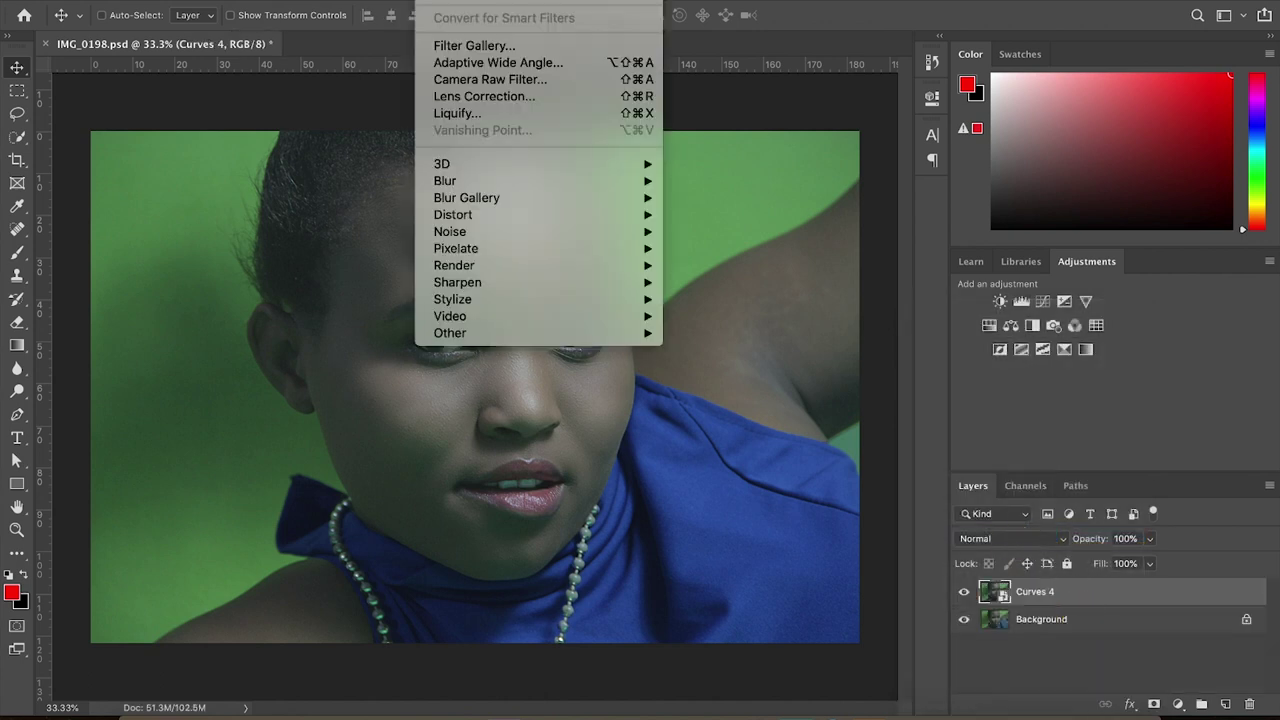
left_click(476, 80)
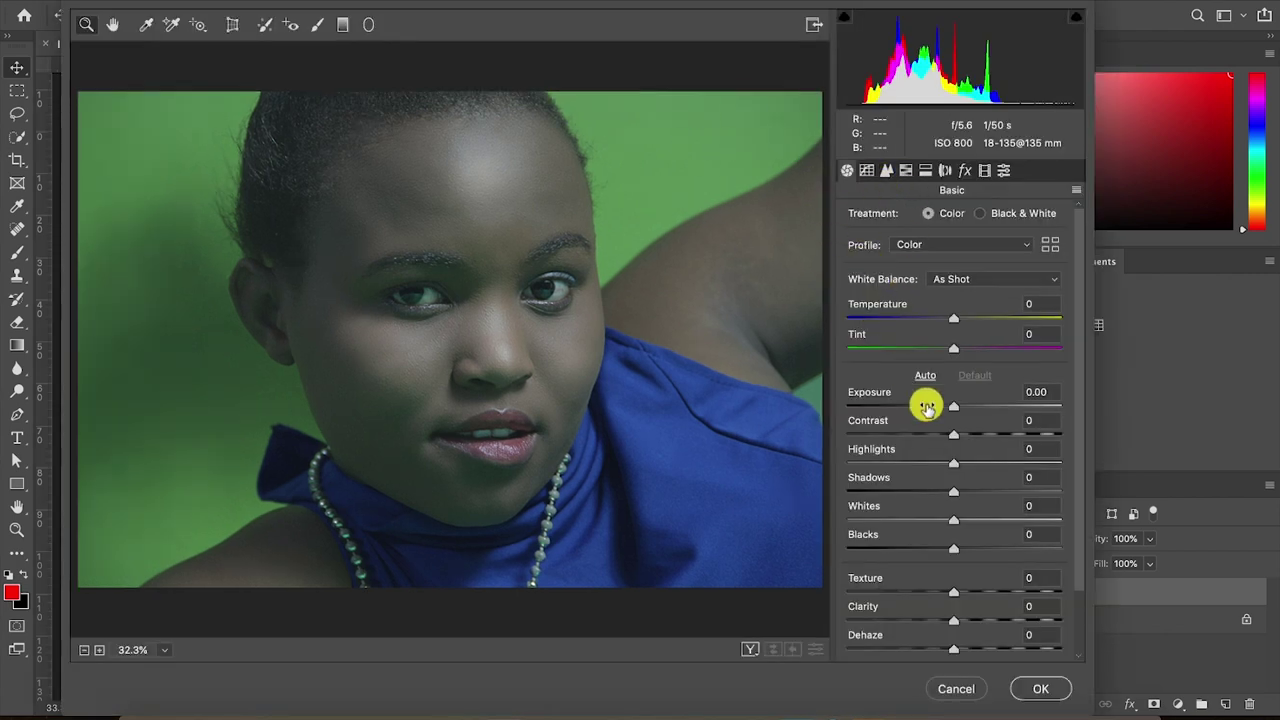
left_click_drag(985, 434, 1048, 436)
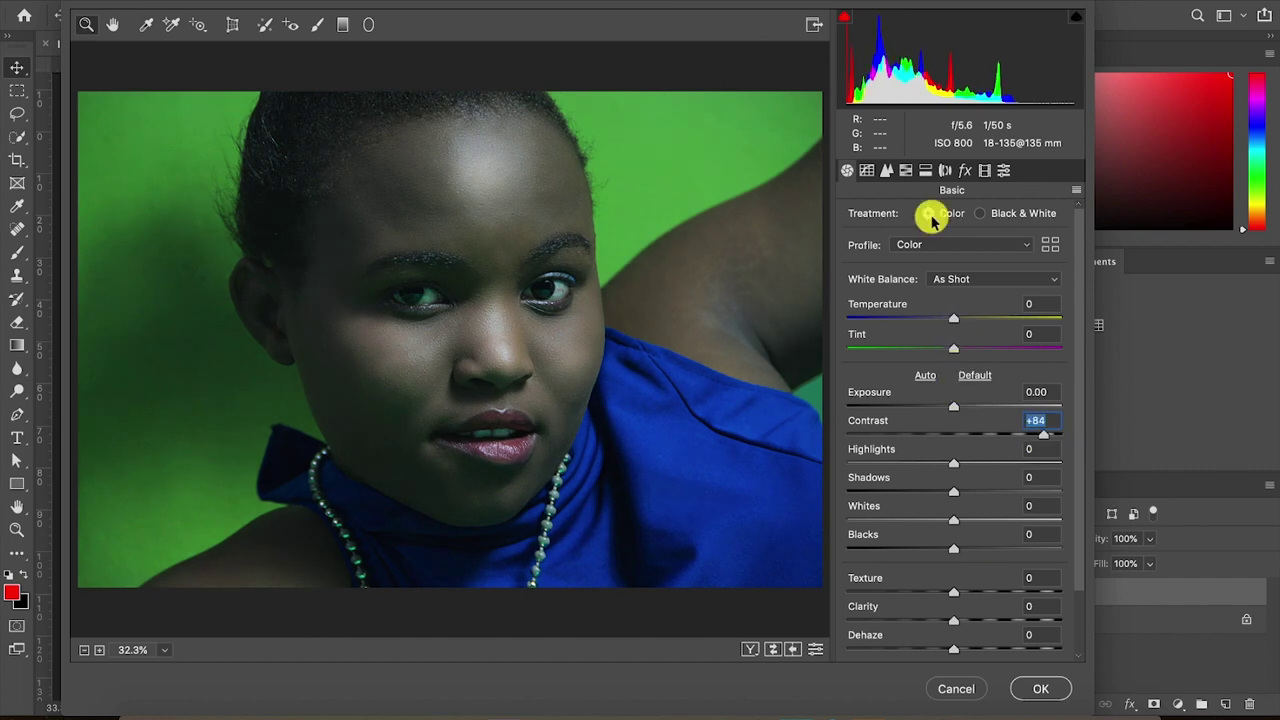
left_click_drag(1081, 431, 1085, 606)
left_click_drag(954, 617, 1000, 617)
Adjust the parametric tone curve with Darks +43, Shadows +13 and Lights +26
left_click(867, 171)
left_click_drag(978, 545, 1000, 570)
left_click(971, 591)
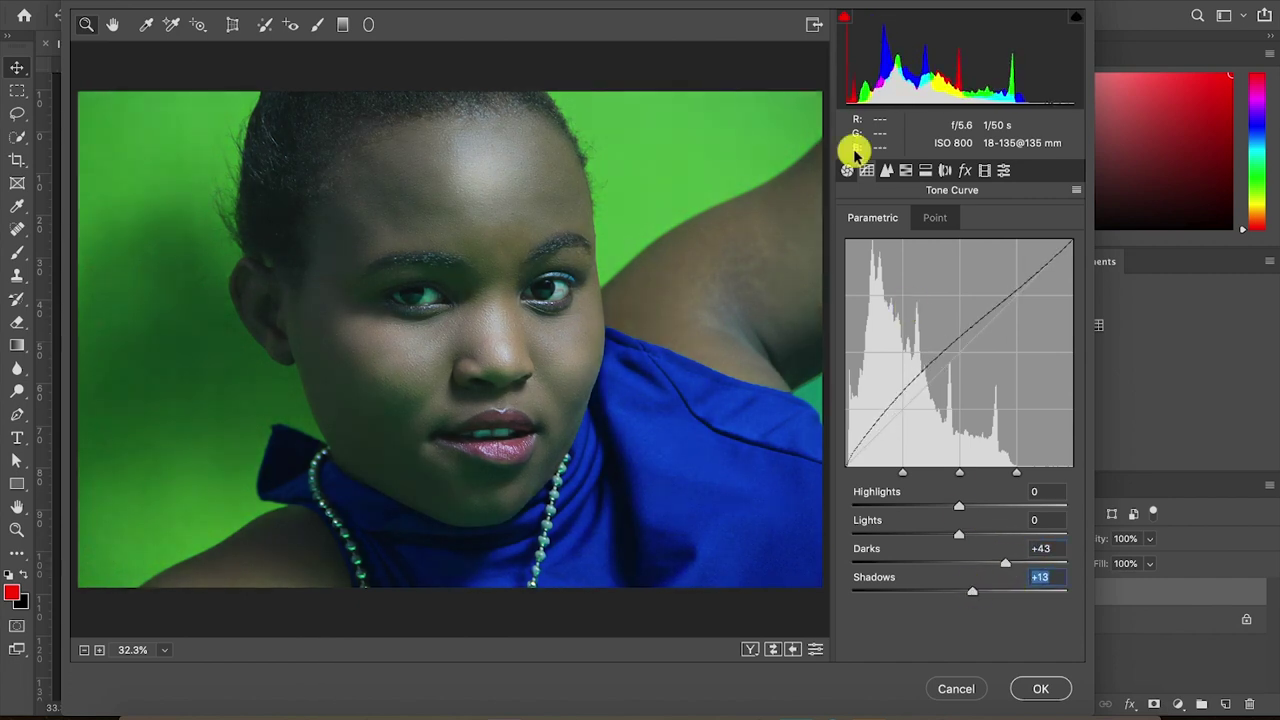
left_click(847, 170)
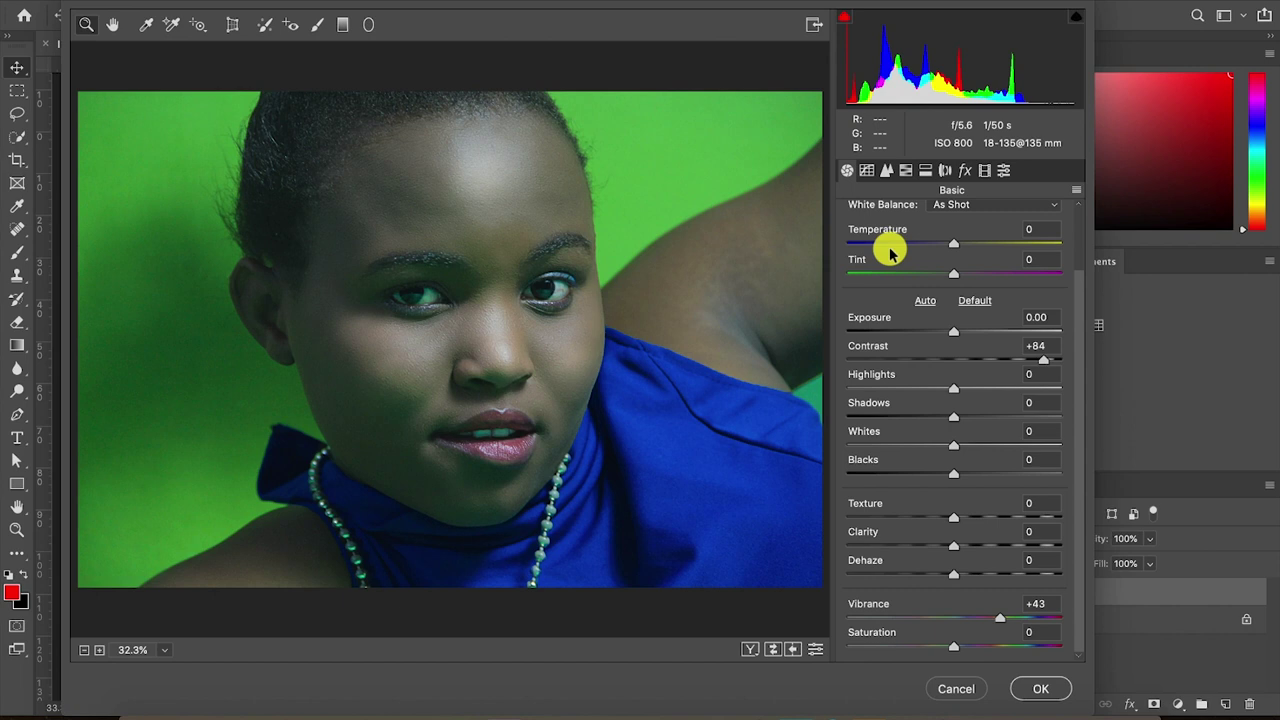
left_click(866, 170)
left_click_drag(959, 534, 991, 526)
Raise the basic Contrast to +100 and lower Shadows to -55
left_click(847, 171)
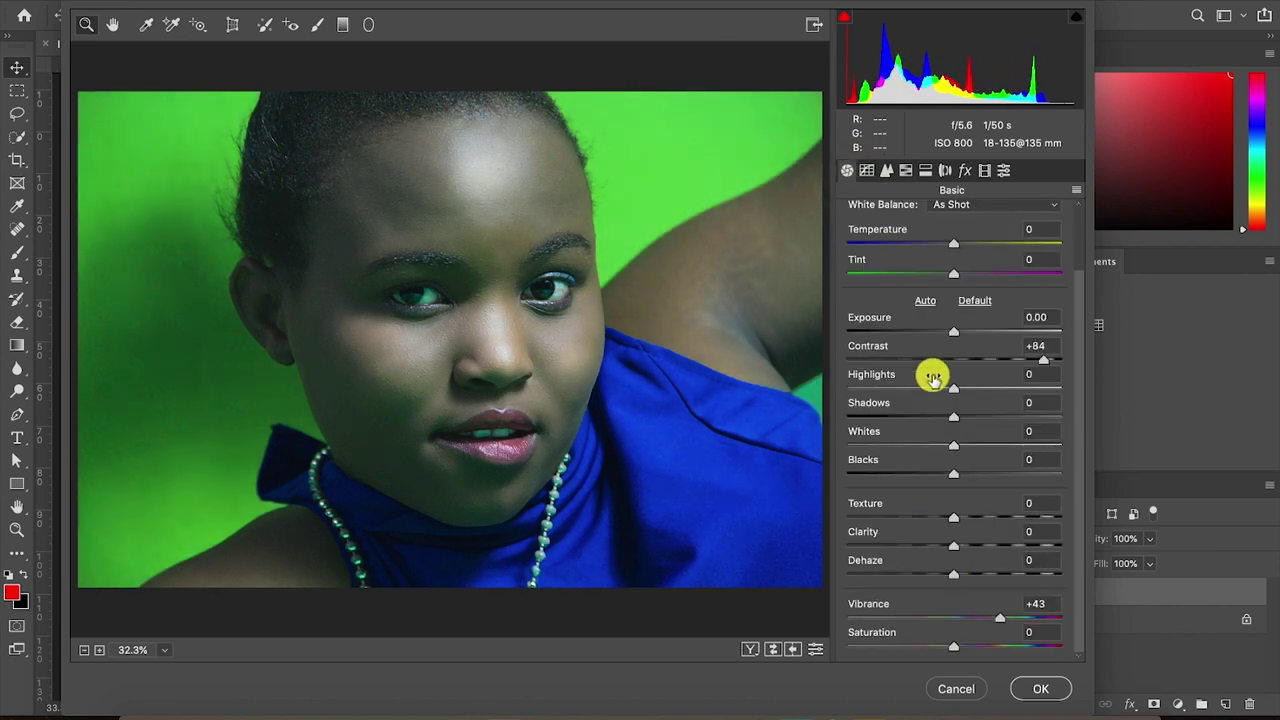
left_click_drag(1043, 359, 1073, 357)
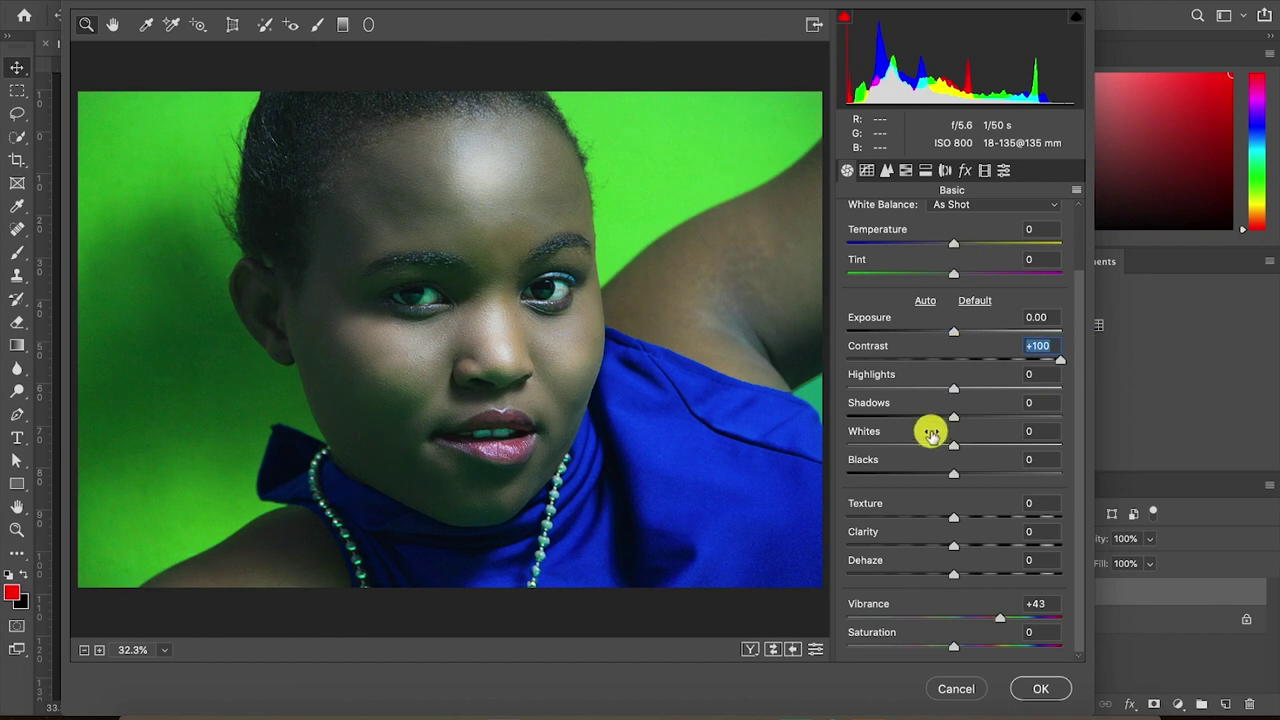
left_click_drag(908, 414, 891, 419)
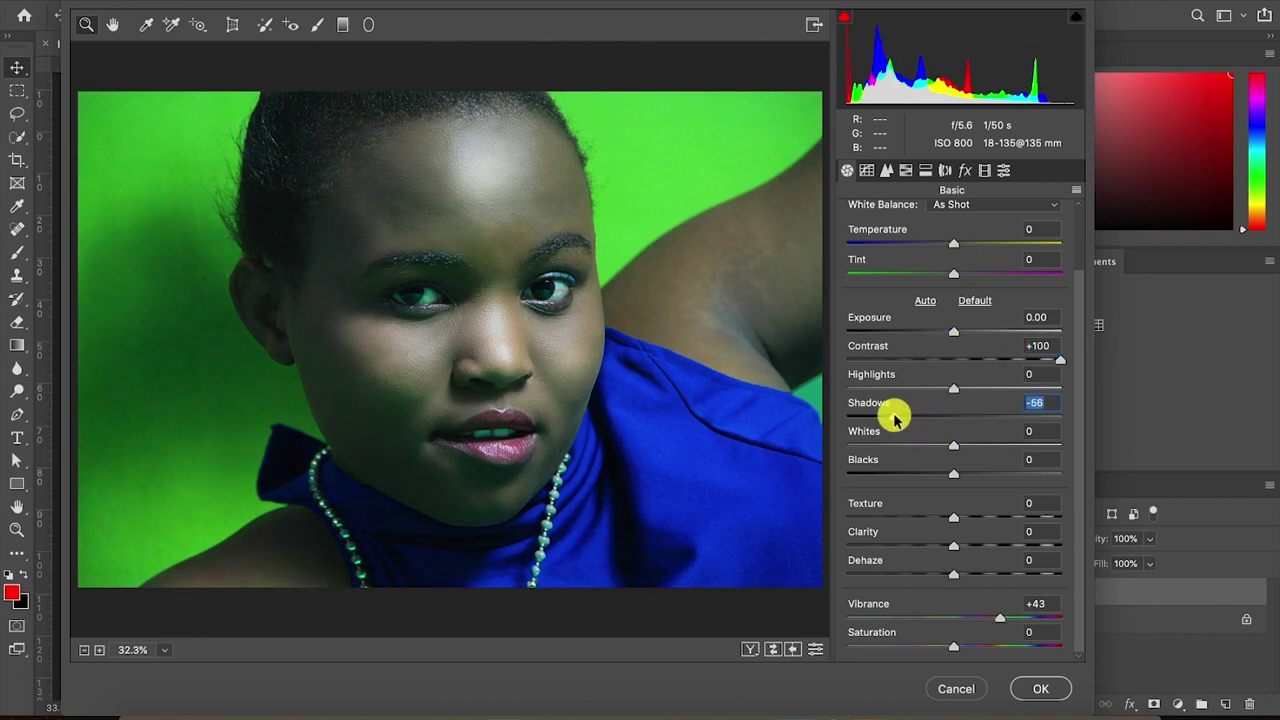
Tint the shadows magenta in Split Toning with Hue 302 and Saturation 10
key("super+alt+2")
key("super+alt+4")
key("super+alt+5")
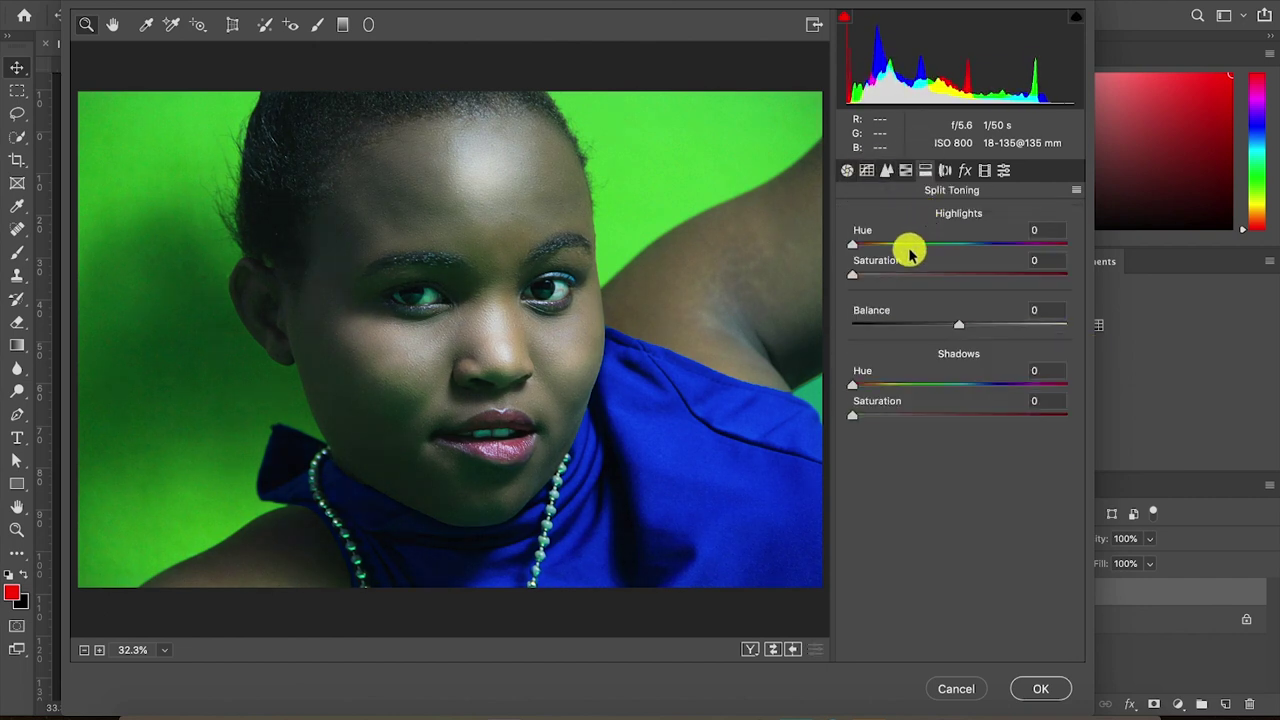
left_click(900, 414)
mouse_move(855, 386)
left_mouse_down()
mouse_move(971, 386)
mouse_move(876, 388)
left_mouse_up()
mouse_move(897, 414)
left_mouse_down()
mouse_move(863, 414)
mouse_move(874, 414)
left_mouse_up()
left_click_drag(876, 386, 1031, 386)
left_click(881, 416)
mouse_move(866, 418)
left_mouse_down()
mouse_move(851, 417)
mouse_move(871, 421)
left_mouse_up()
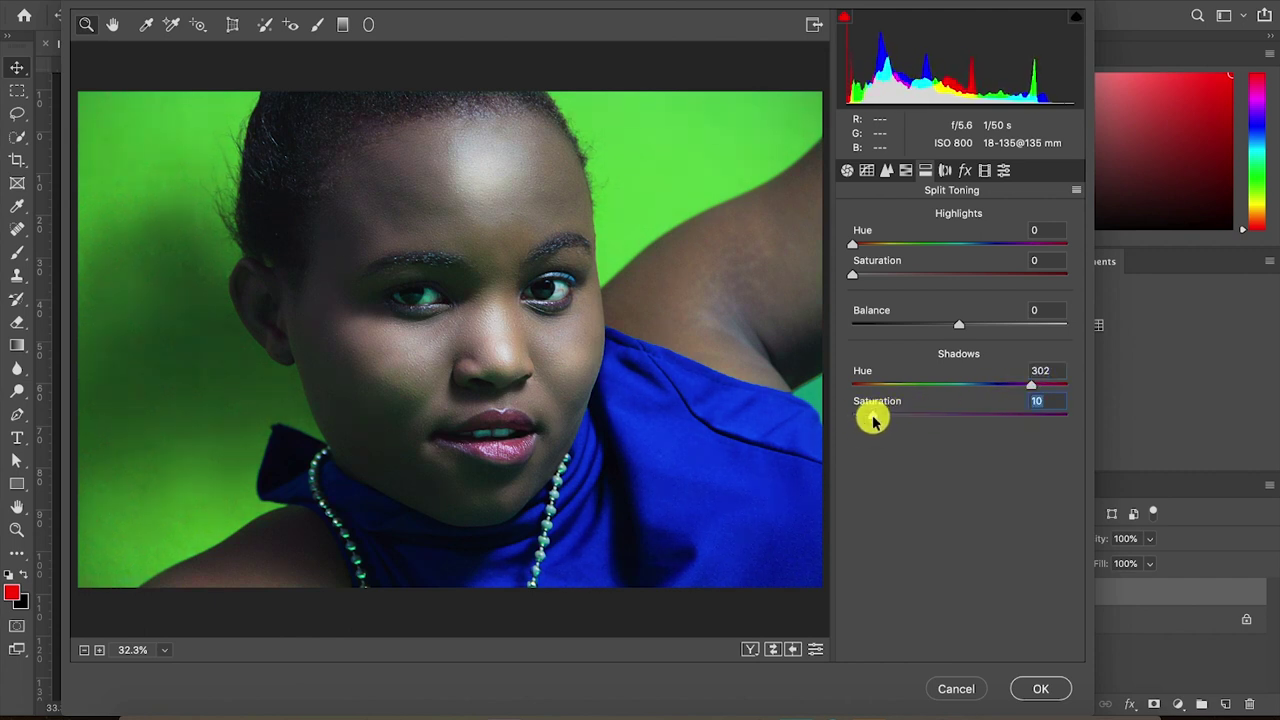
Fine-tune the tone curve to Darks +42 and Shadows +11, and raise Vibrance to +50
left_click(864, 170)
left_click_drag(964, 595, 1004, 563)
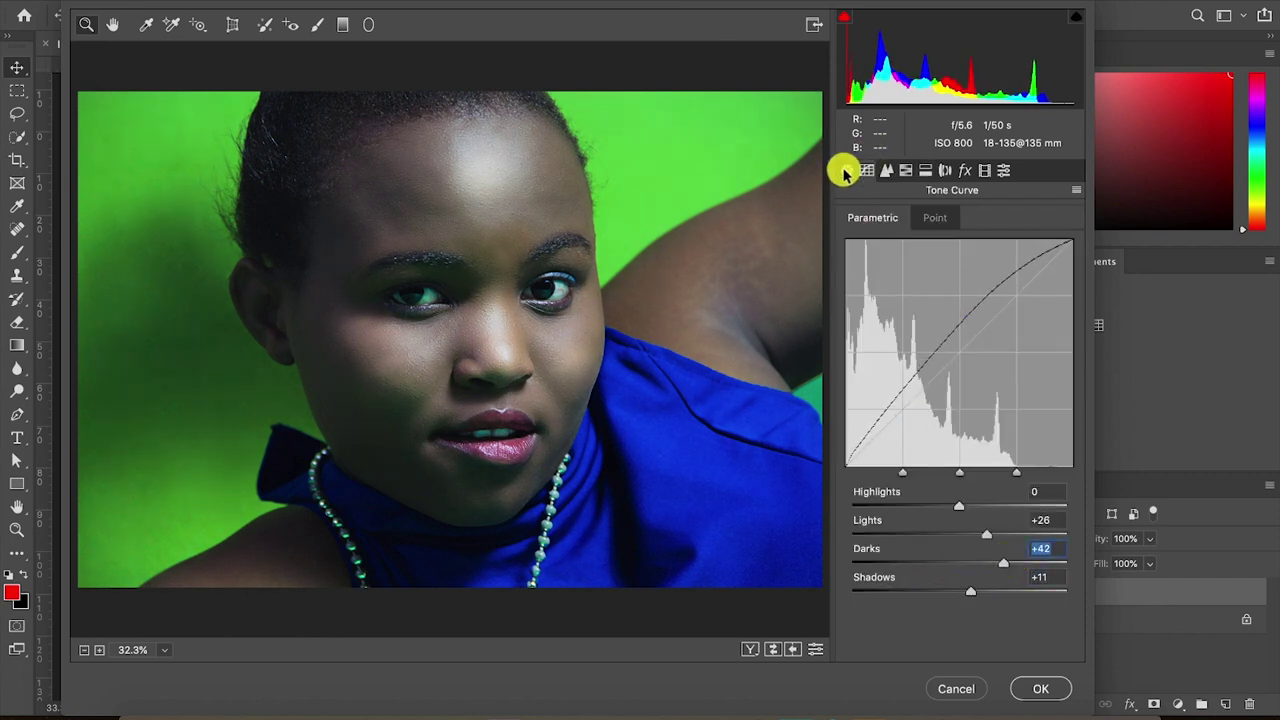
left_click(845, 171)
mouse_move(997, 617)
left_mouse_down()
mouse_move(1023, 617)
mouse_move(1010, 616)
left_mouse_up()
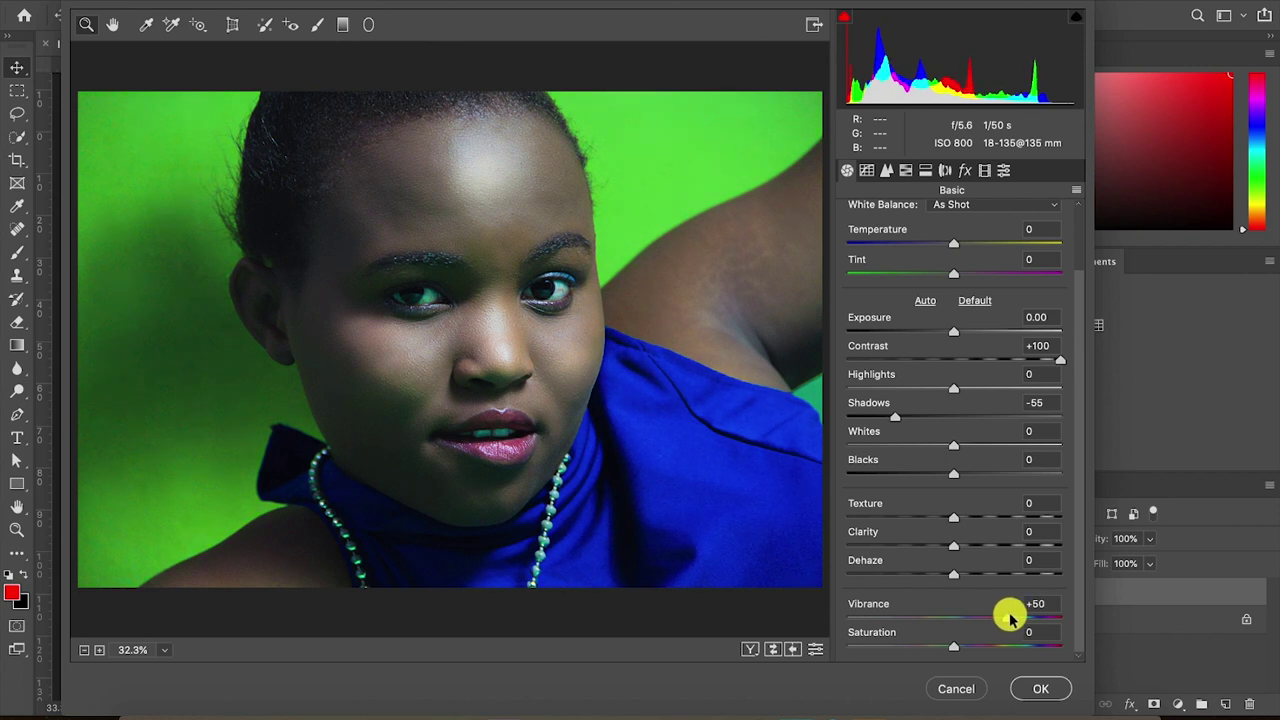
Set the Split Toning highlights to Hue 44 and Saturation 7, set the shadow Saturation to 17, and apply the filter
left_click(925, 171)
left_click_drag(870, 414, 872, 415)
mouse_move(971, 243)
left_mouse_down()
mouse_move(943, 246)
mouse_move(968, 247)
left_mouse_up()
left_click_drag(857, 272, 867, 274)
left_click_drag(951, 246, 879, 250)
left_click(886, 414)
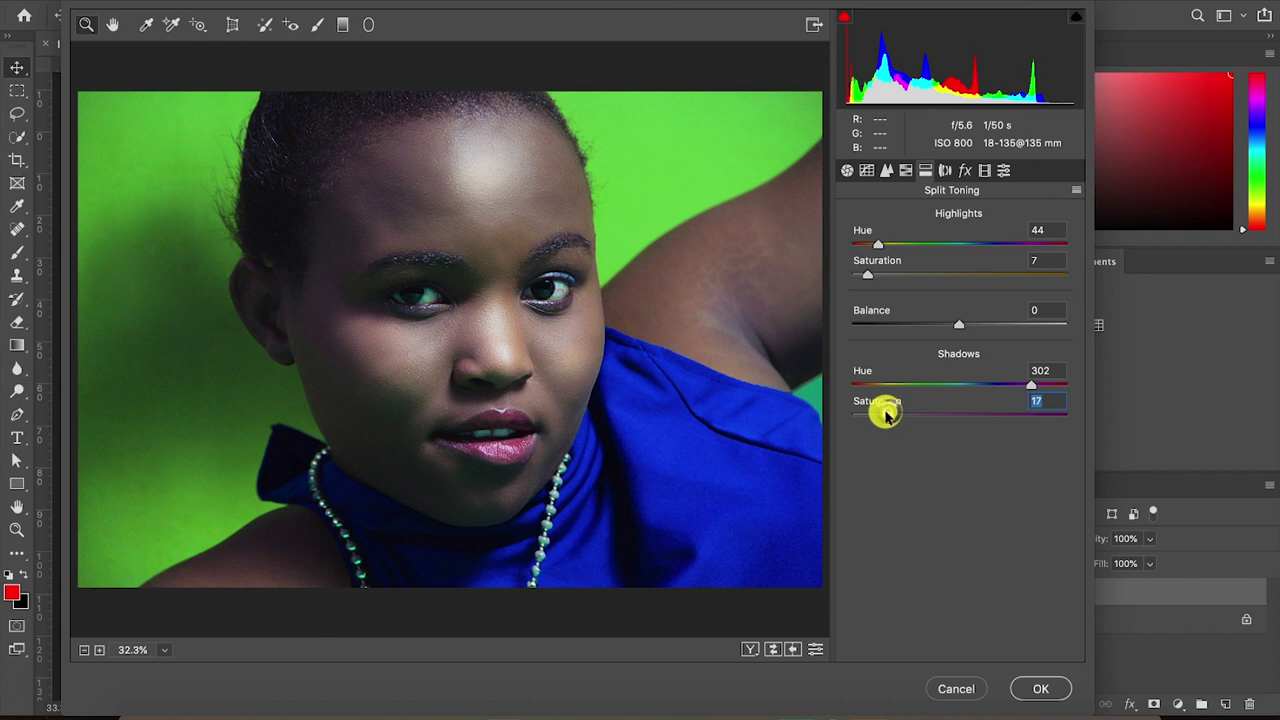
key("Return")
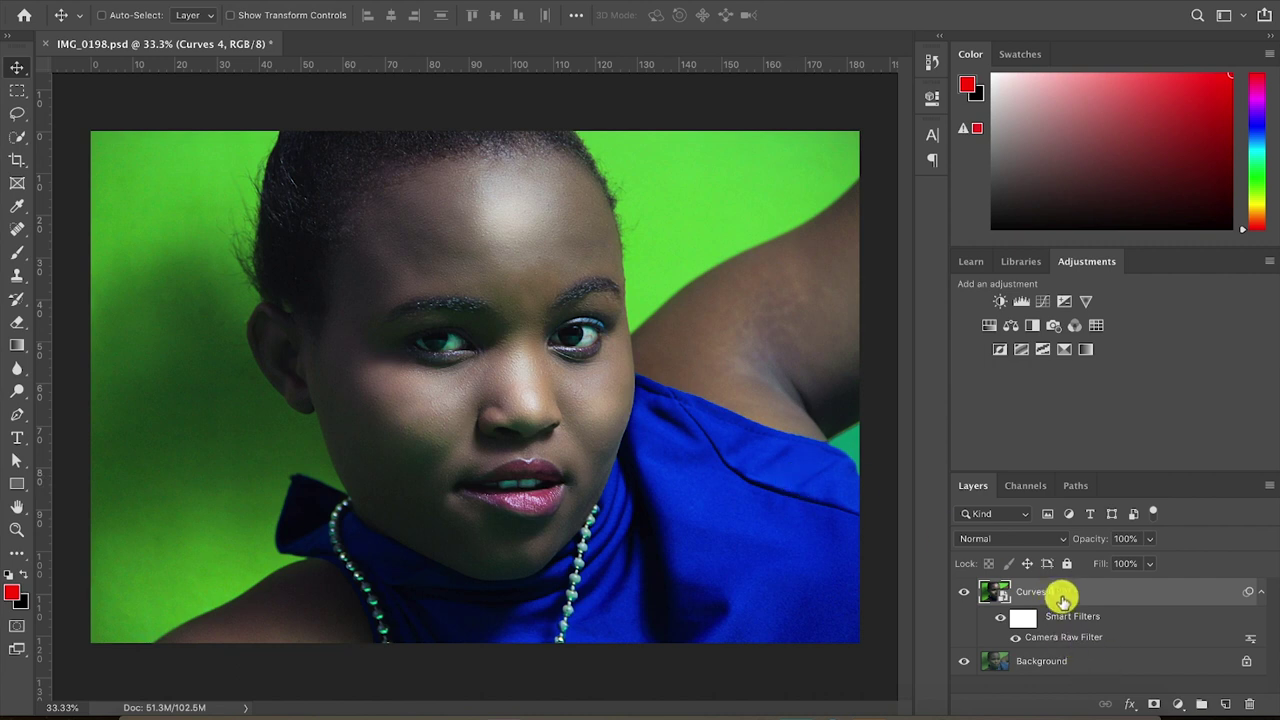
Toggle the Curves 4 smart object's visibility at full view and at 50% zoom to compare the retouch with the original
left_click(959, 593)
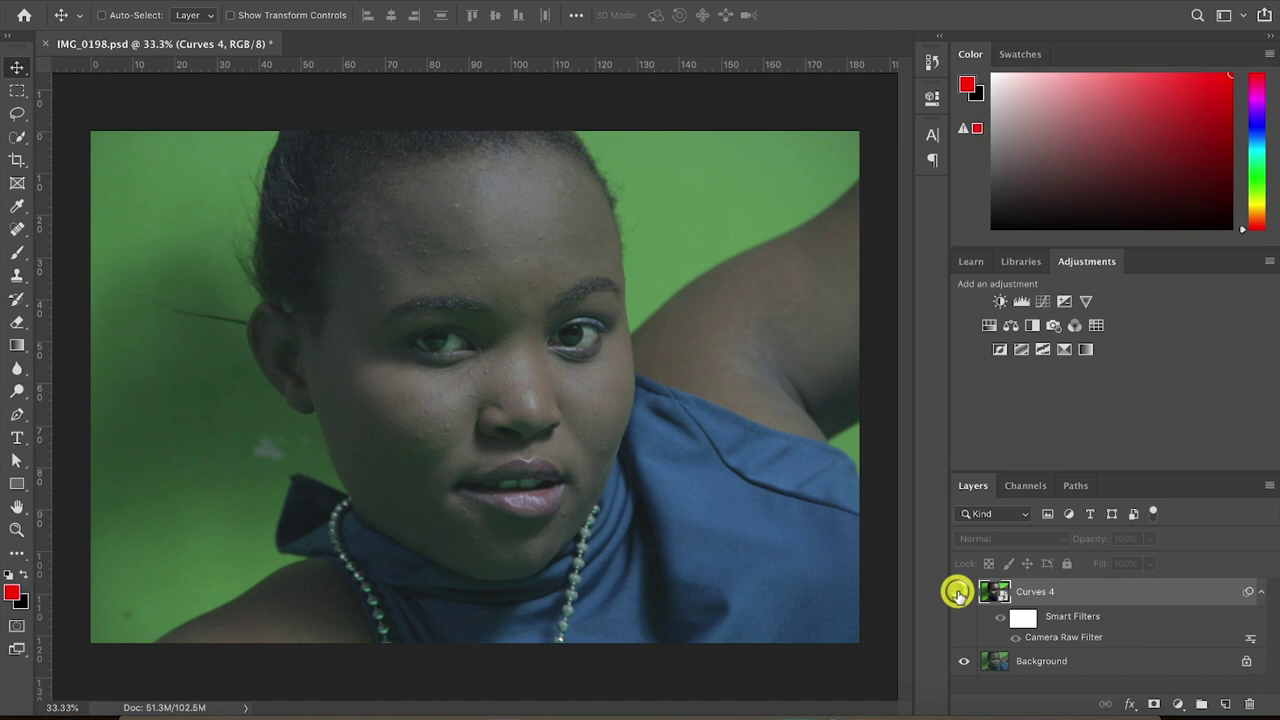
left_click(959, 593)
key("ctrl+plus")
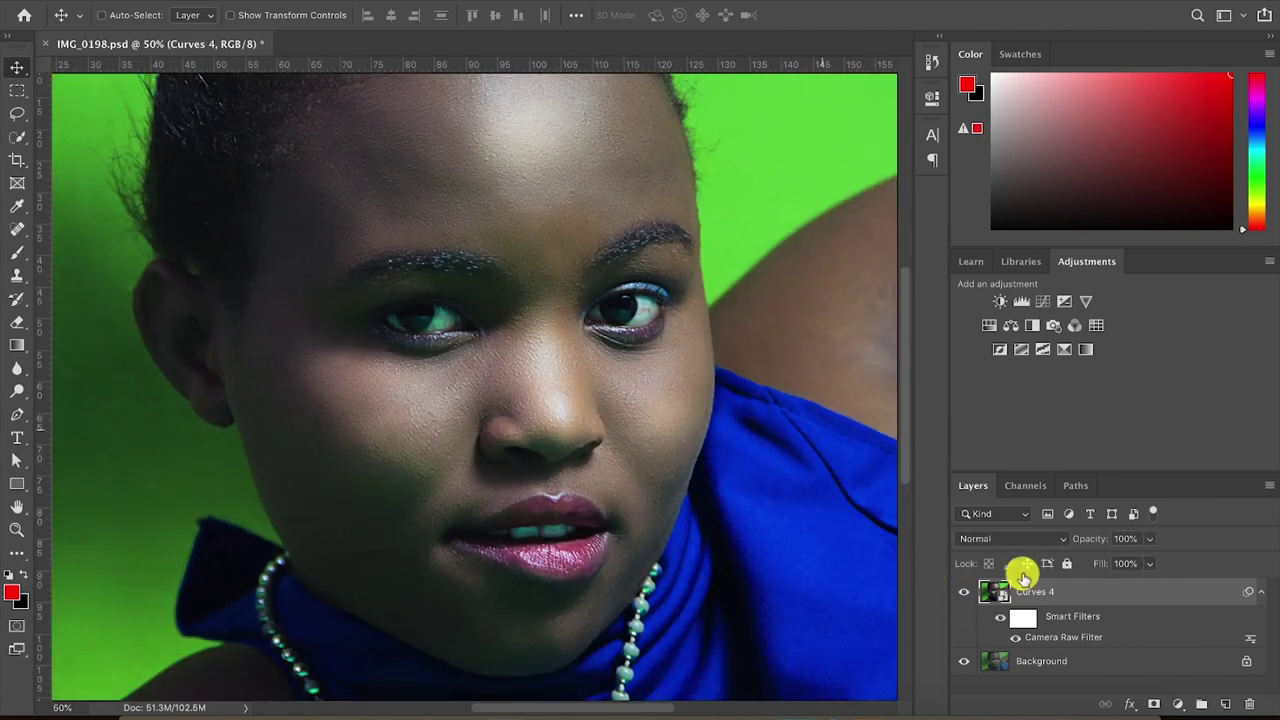
left_click(969, 593)
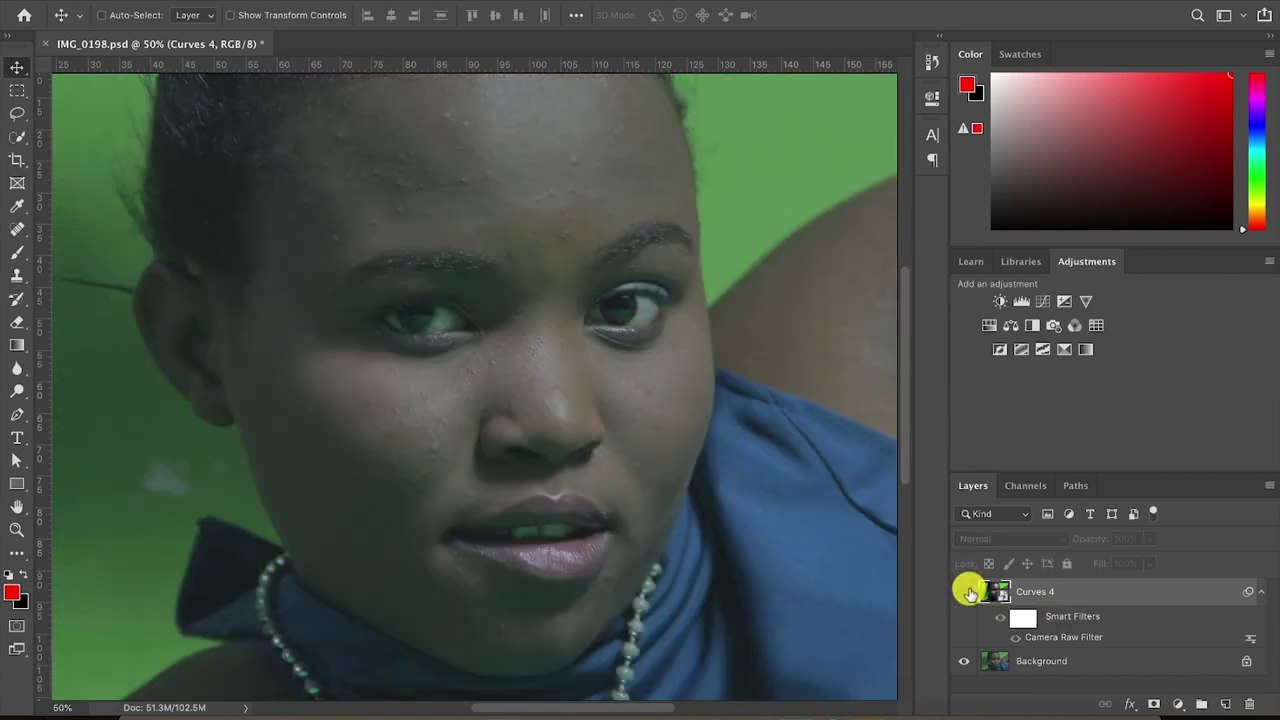
left_click(969, 593)
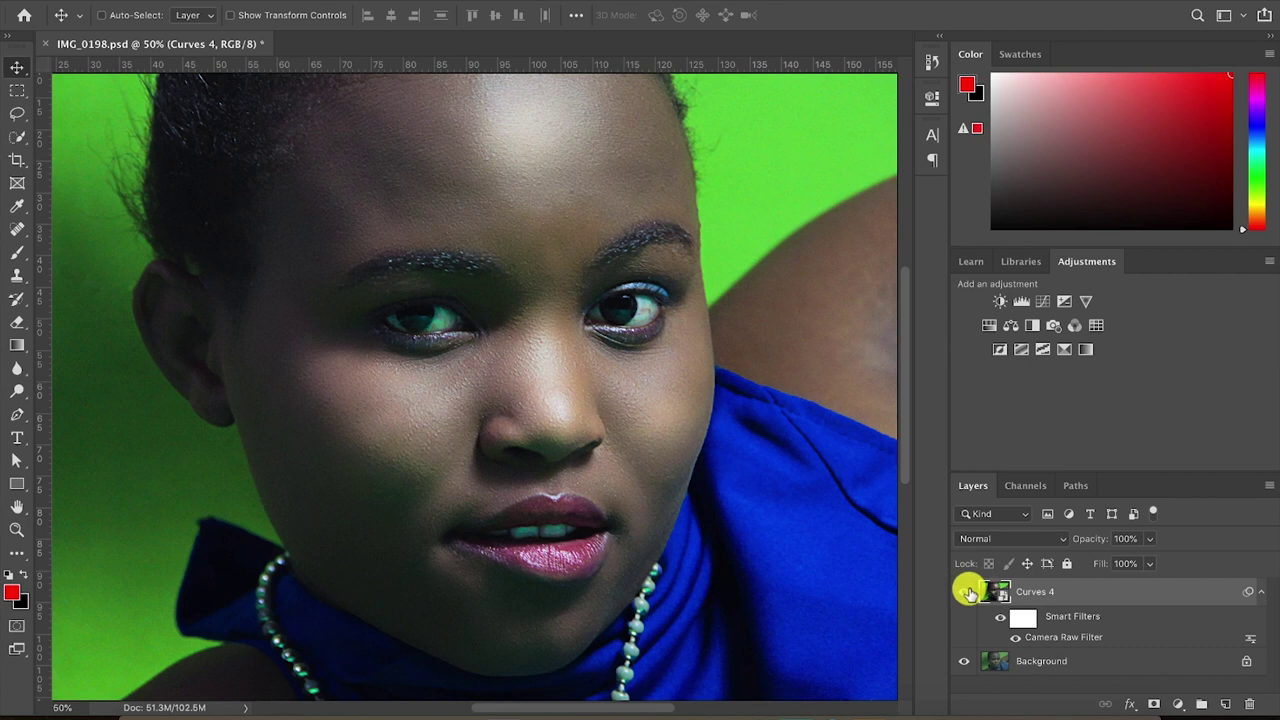
key("ctrl+minus")
Crop both sides of the image to a nearly square frame around the face and necklace
left_click(17, 160)
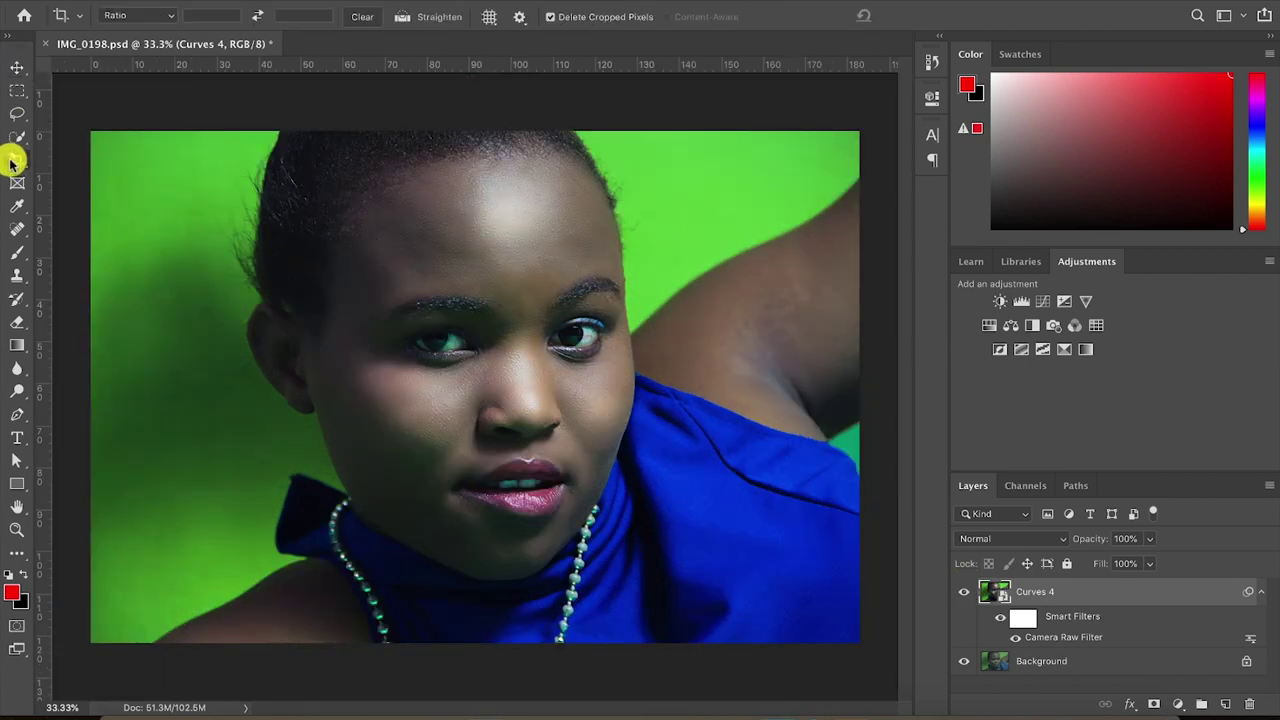
left_click_drag(864, 393, 754, 391)
mouse_move(694, 350)
left_mouse_down()
mouse_move(680, 346)
mouse_move(720, 346)
left_mouse_up()
key("super+z")
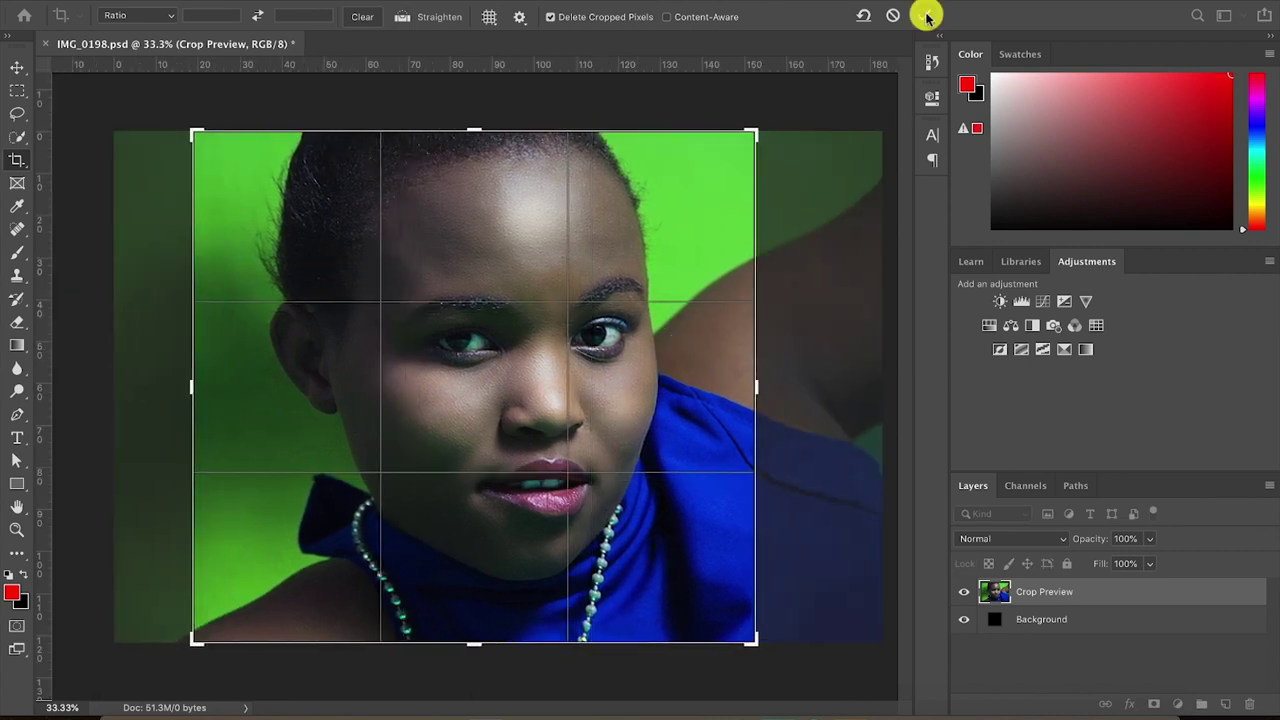
left_click(924, 15)
Hide and reshow the Curves 4 smart object to compare the cropped portrait before and after retouching
key("v")
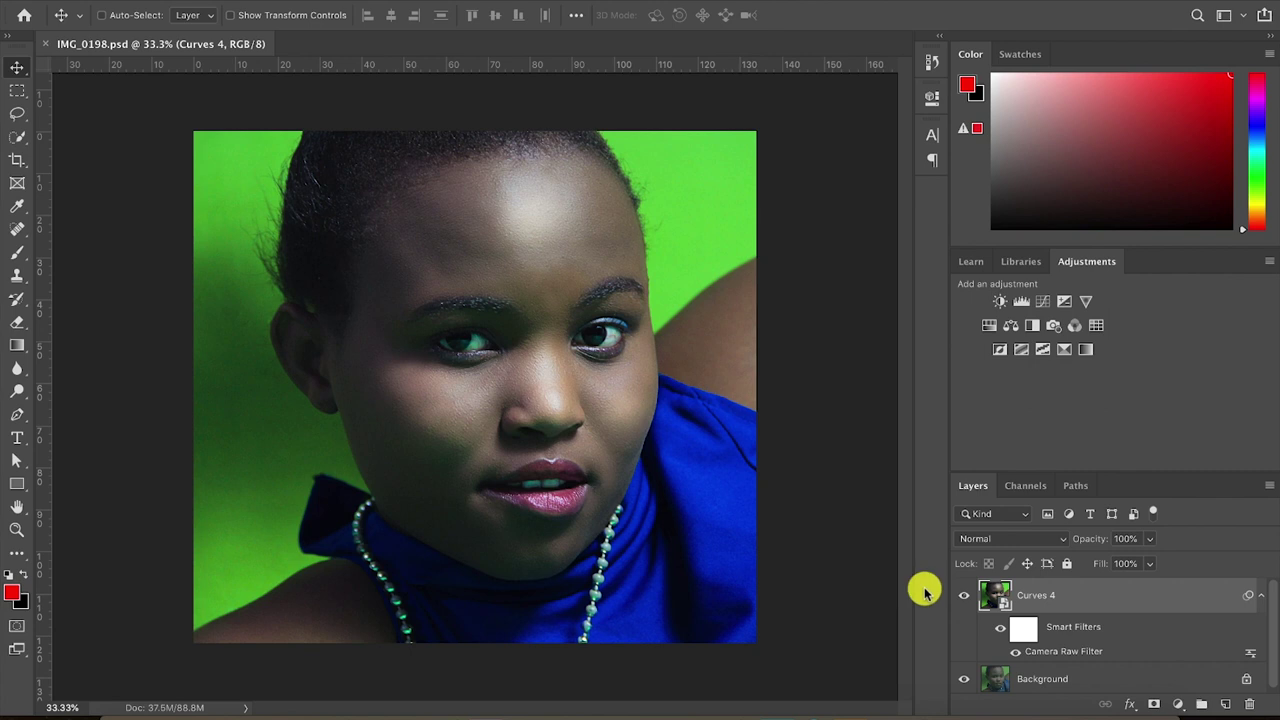
left_click(964, 595)
left_click(966, 595)
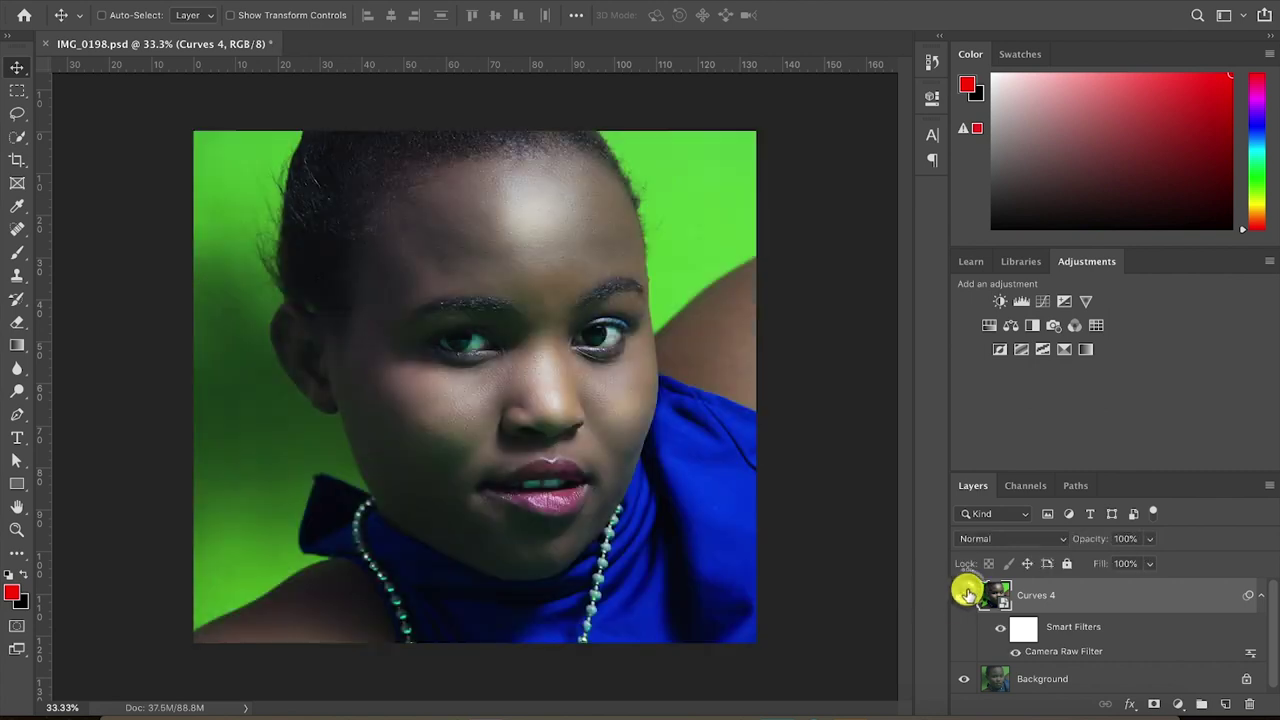